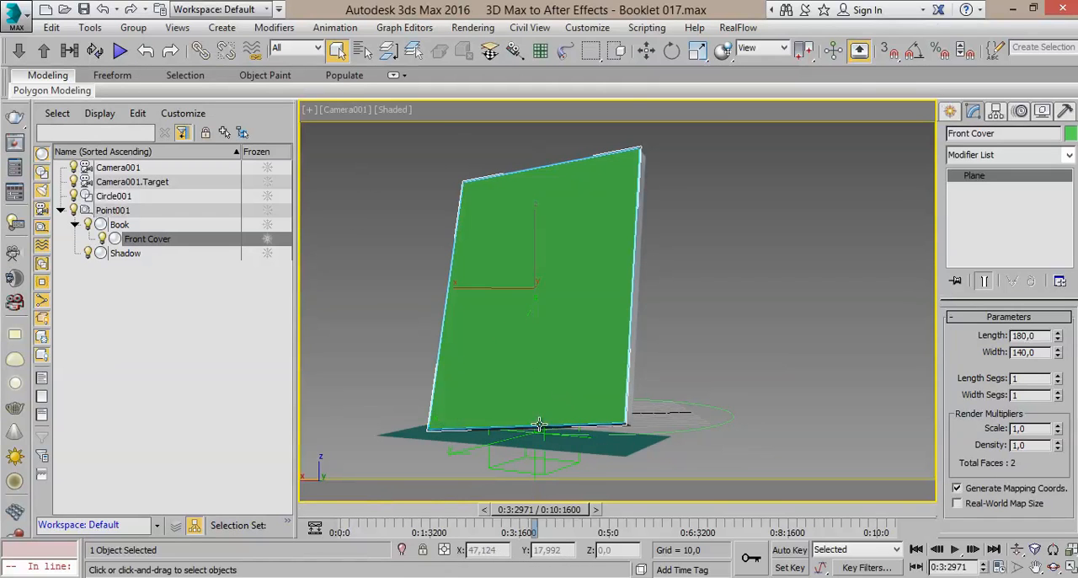
Step: Inspect the Point001 helper and the Front Cover plane in the booklet scene, and view the script's download address in WordPad
click(495, 459)
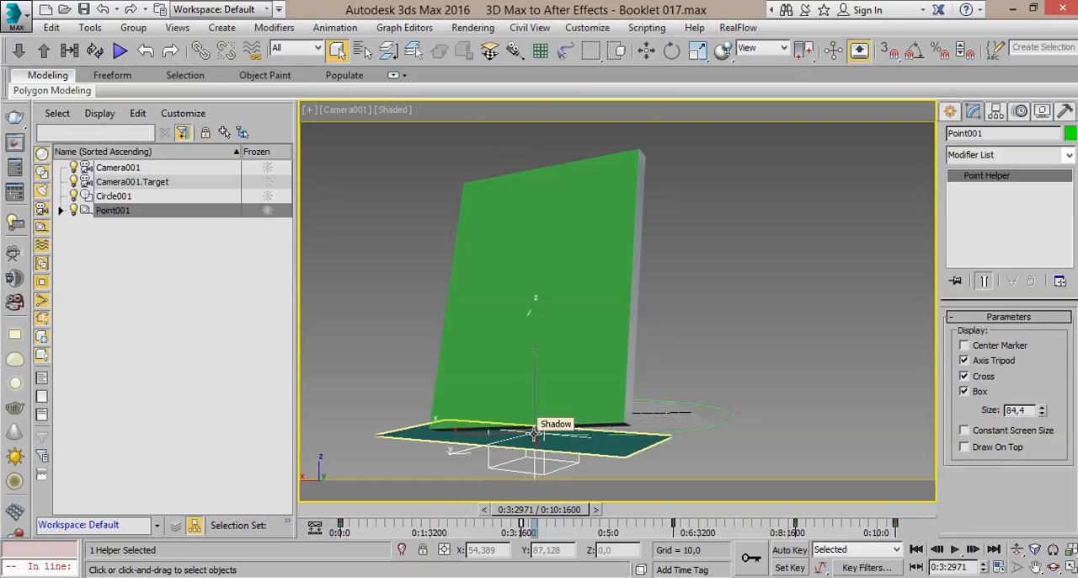
click(587, 576)
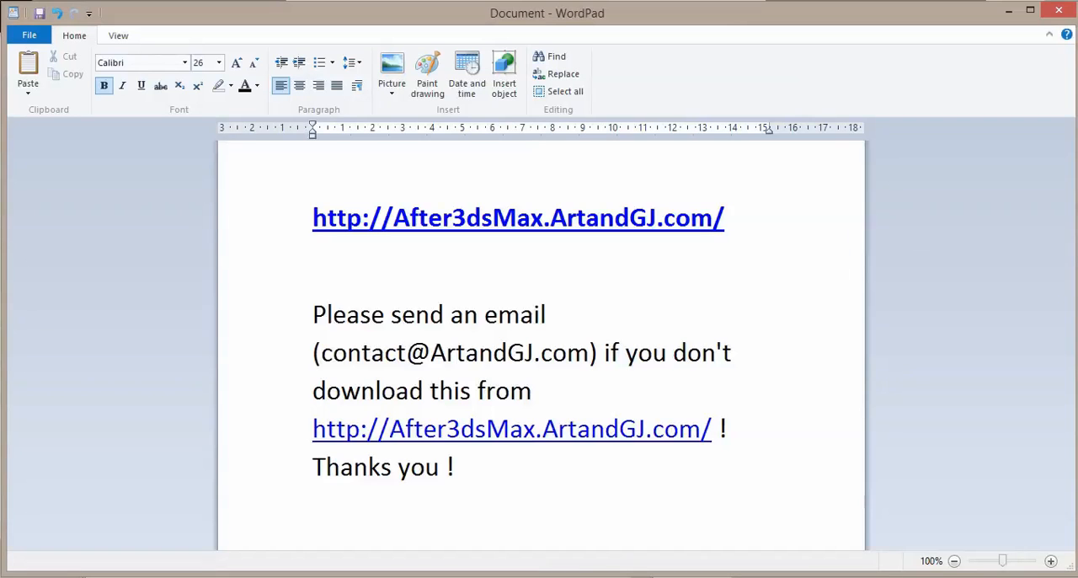
click(587, 576)
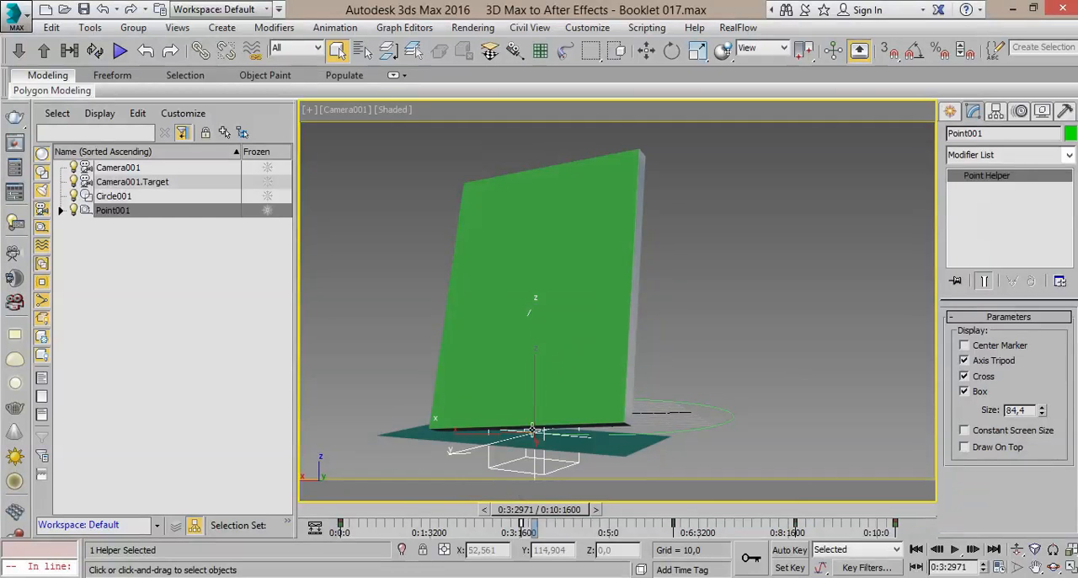
click(389, 287)
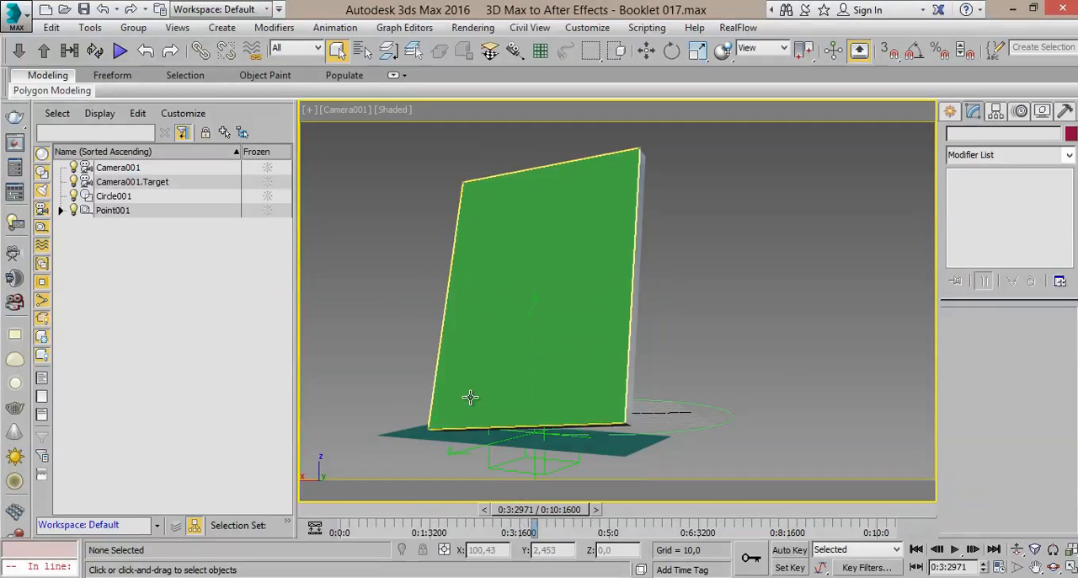
click(514, 209)
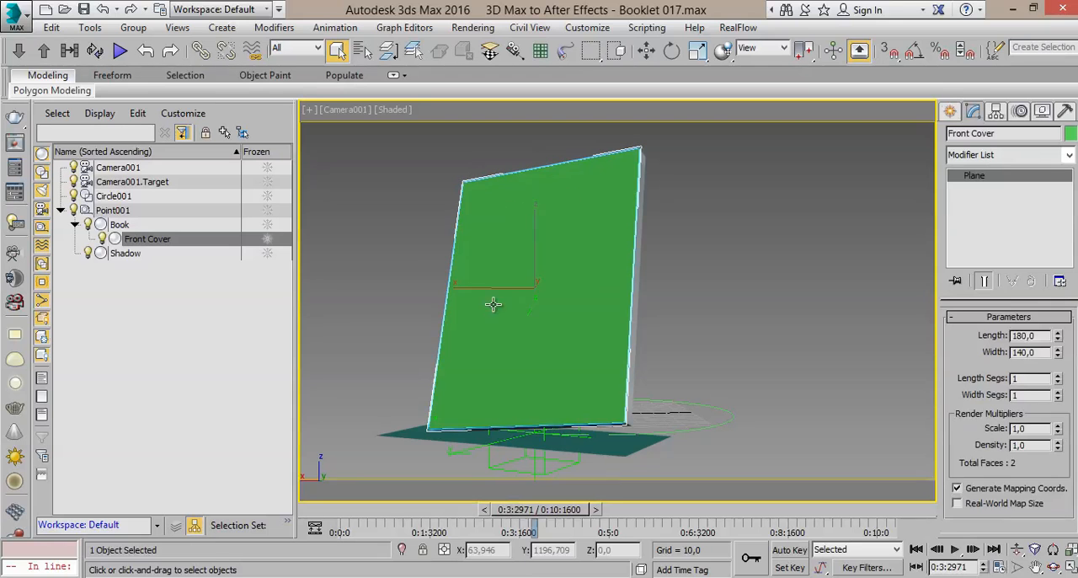
click(597, 438)
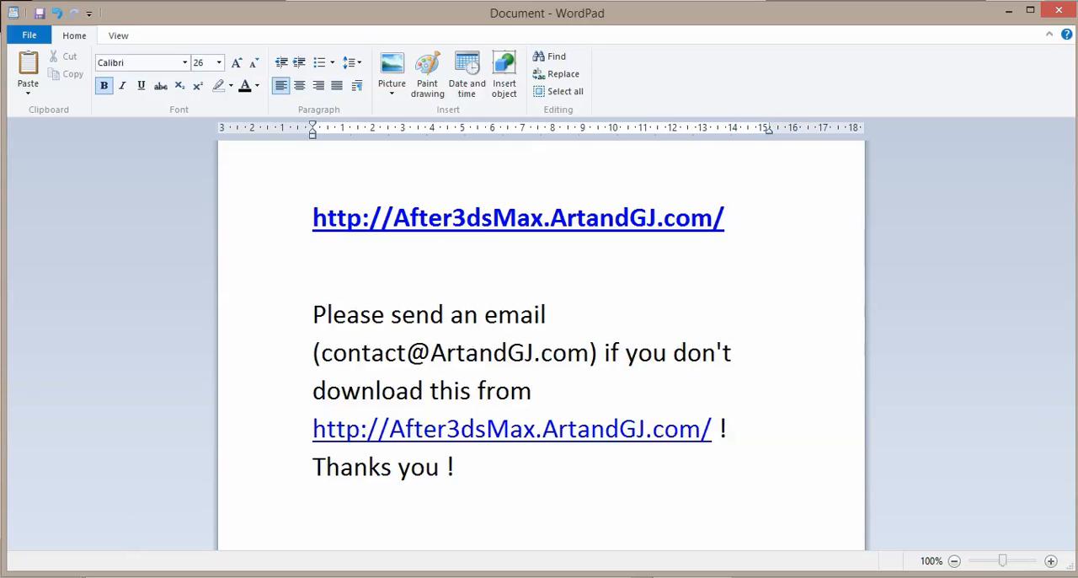
Step: Switch to File Explorer, open After3dsMax.zip with Windows Explorer and extract all its files to the After3dsMax folder inside 3D Script
key(alt+Tab)
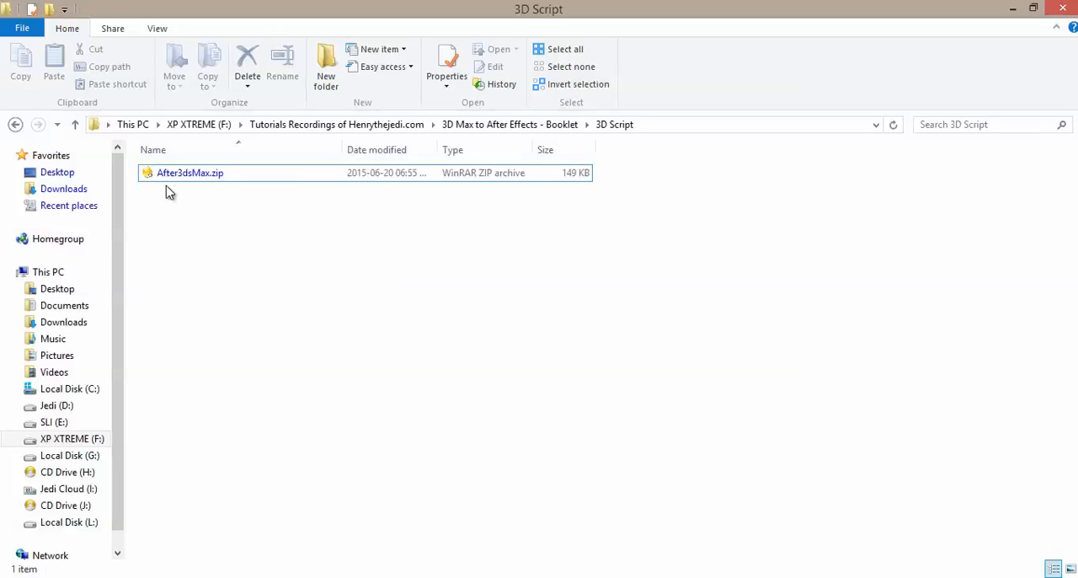
click(205, 178)
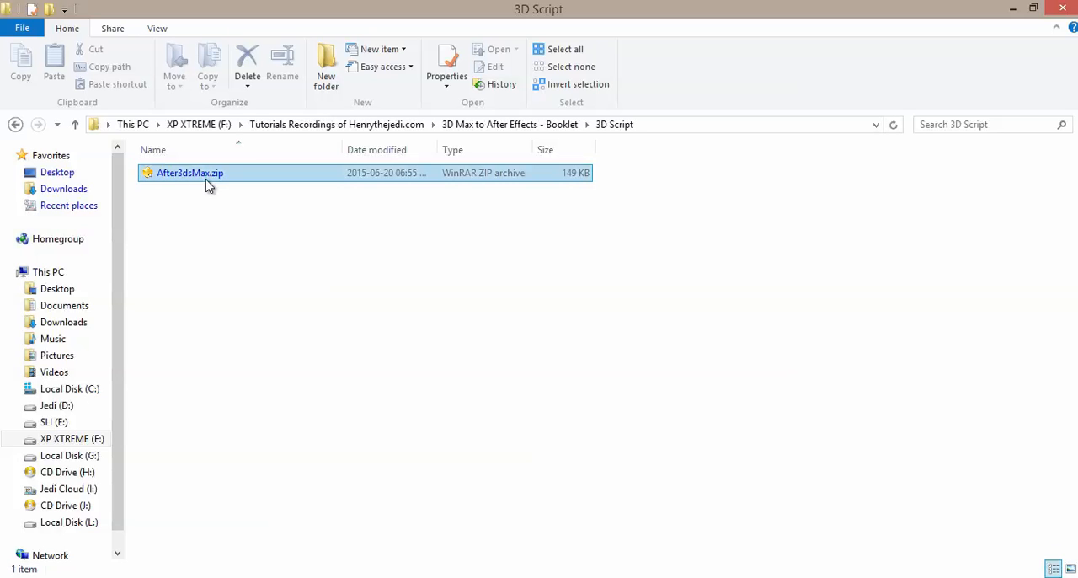
click(212, 234)
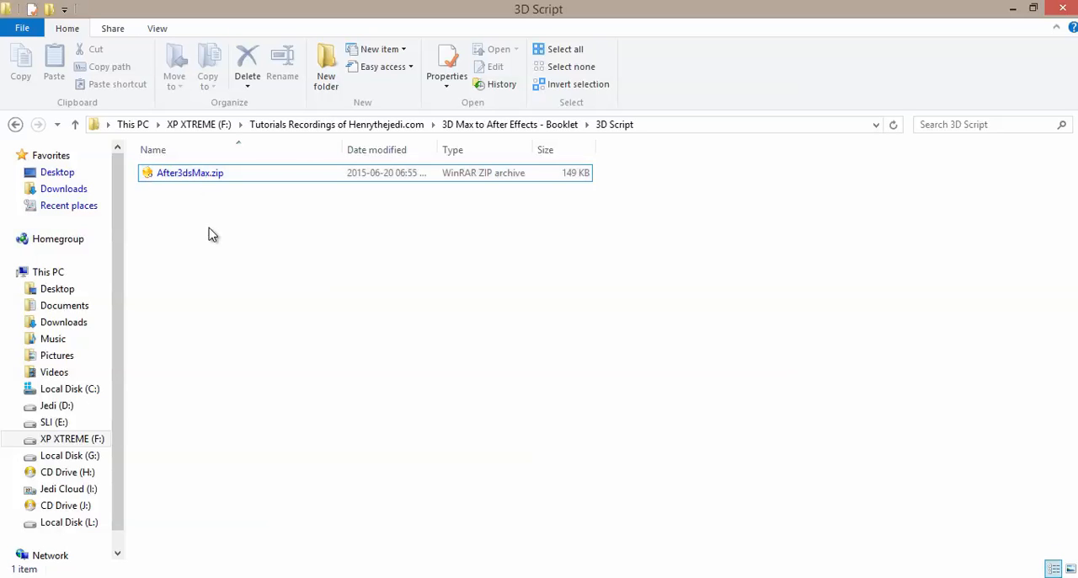
click(195, 177)
right_click(195, 176)
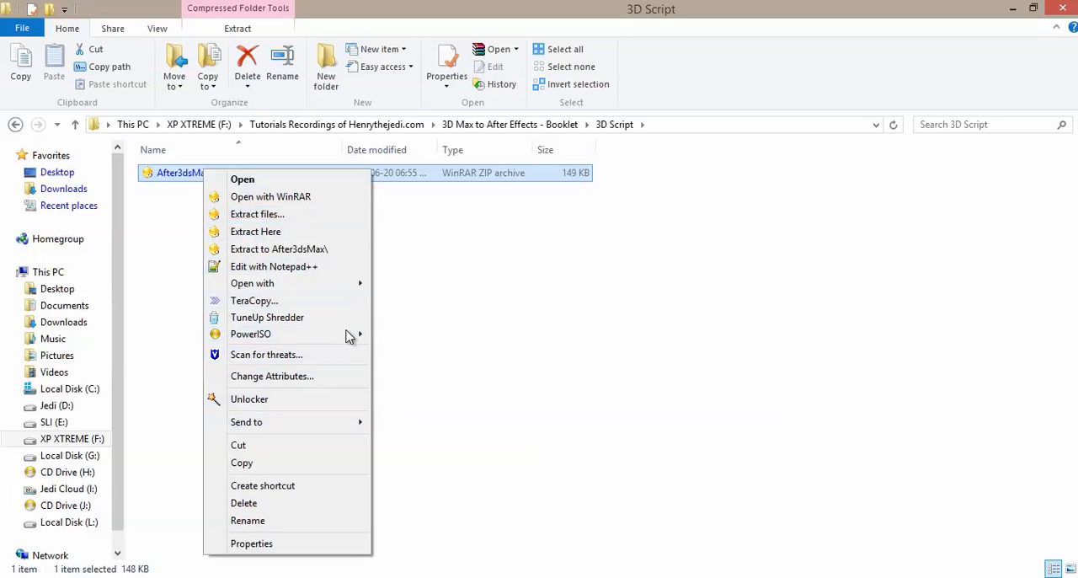
mouse_move(353, 284)
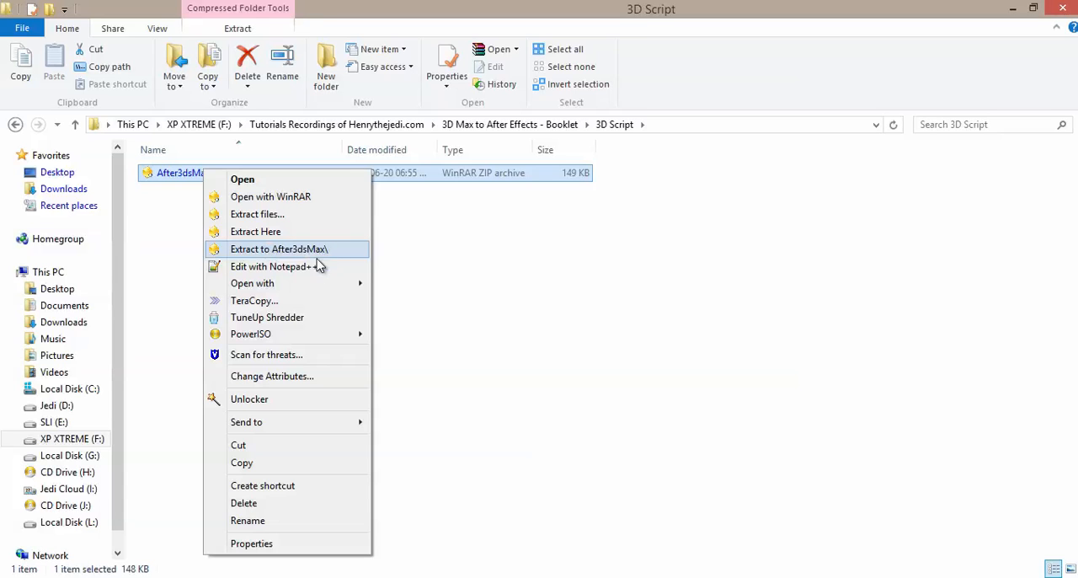
mouse_move(308, 284)
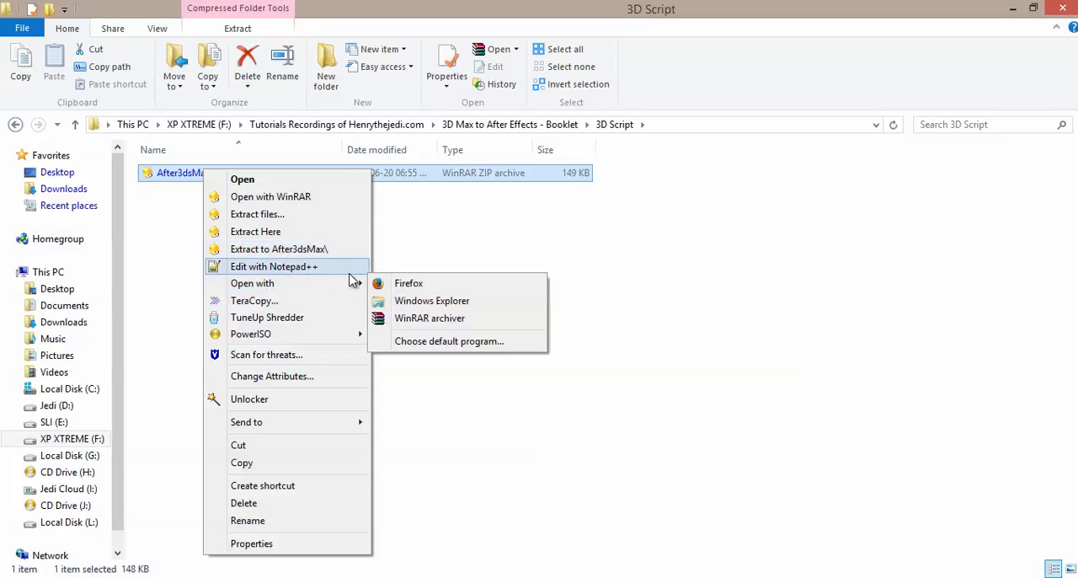
click(432, 301)
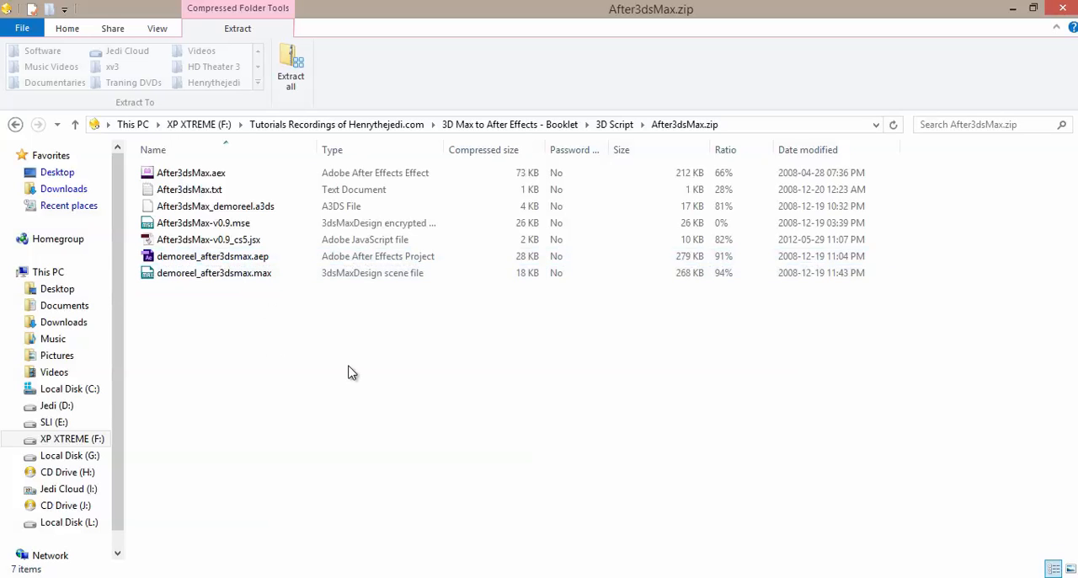
click(288, 72)
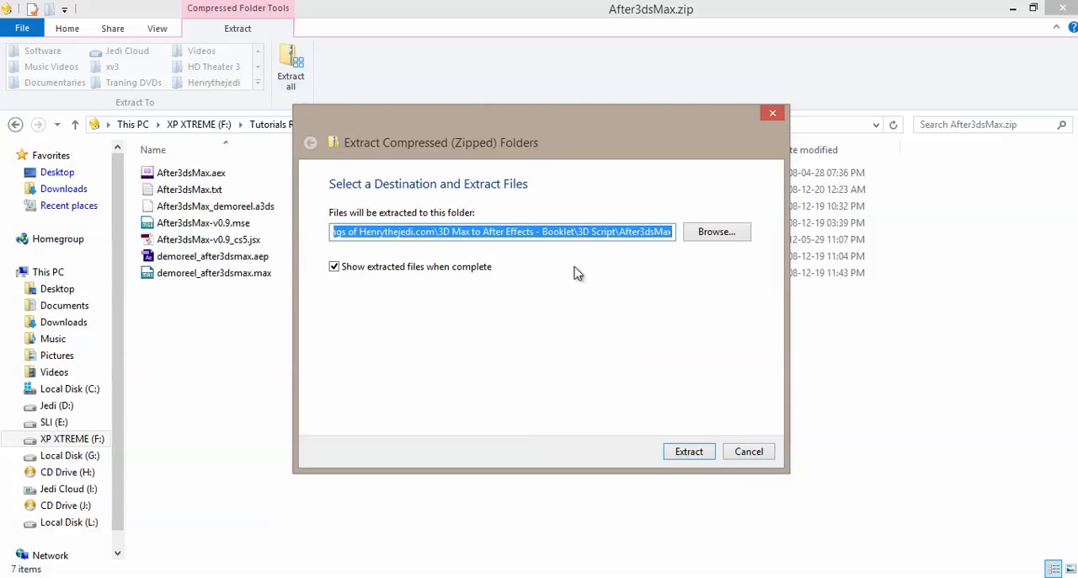
click(693, 455)
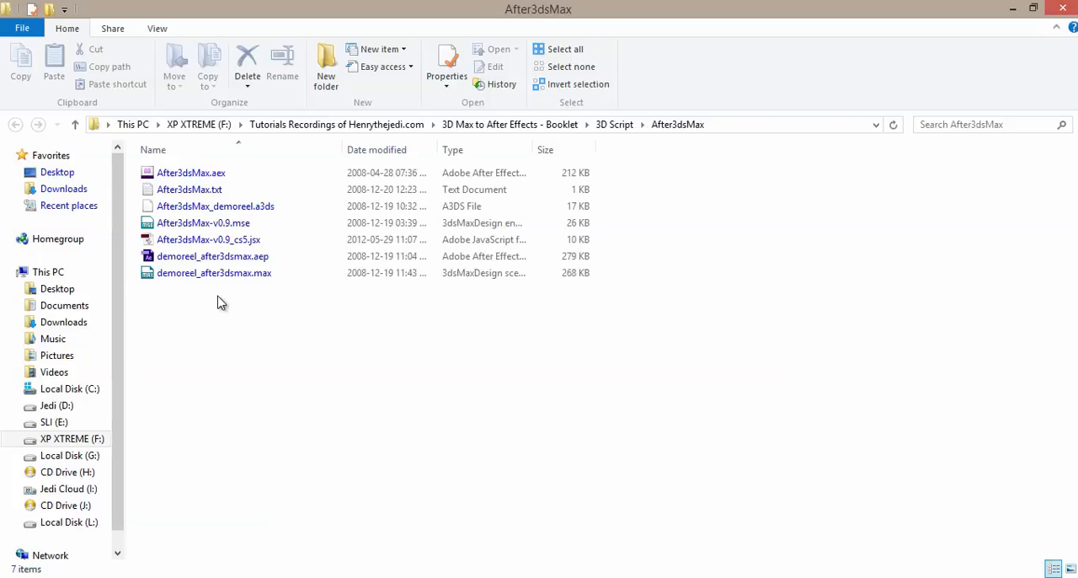
Step: Copy the After3dsMax-v0.9.mse script file from the extracted After3dsMax folder
click(192, 179)
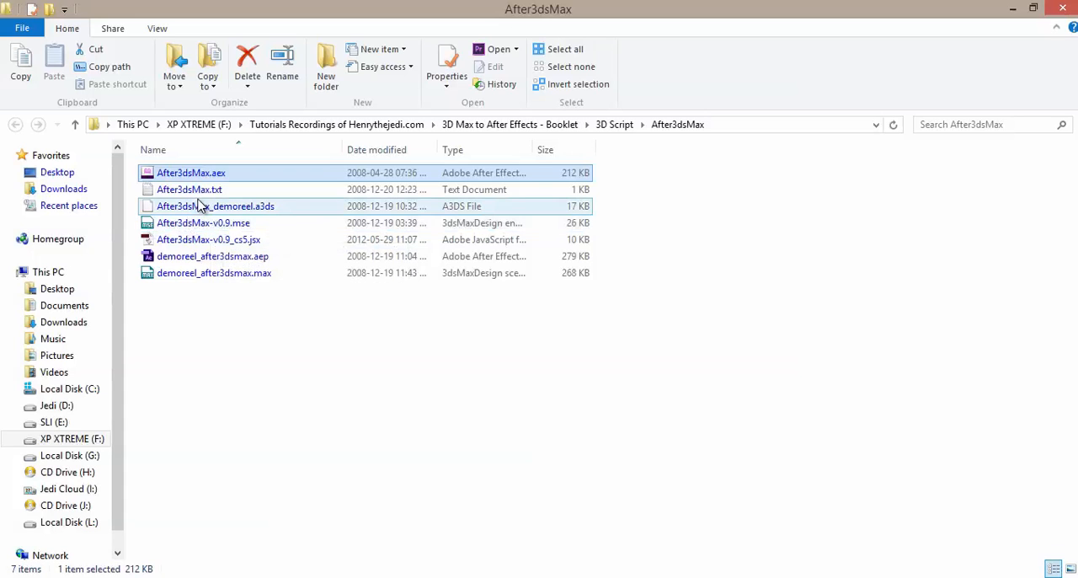
click(200, 257)
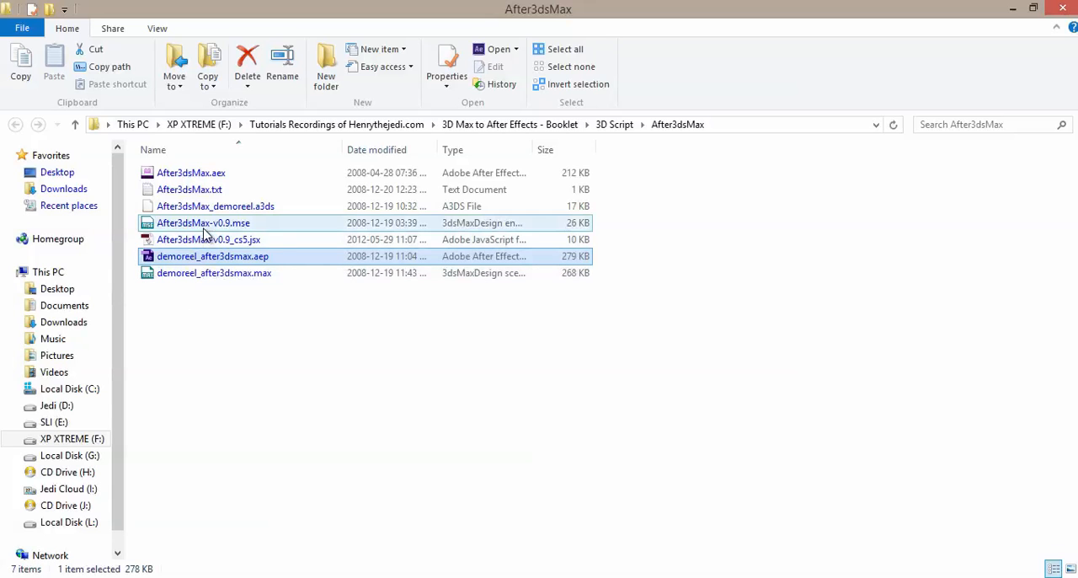
click(194, 175)
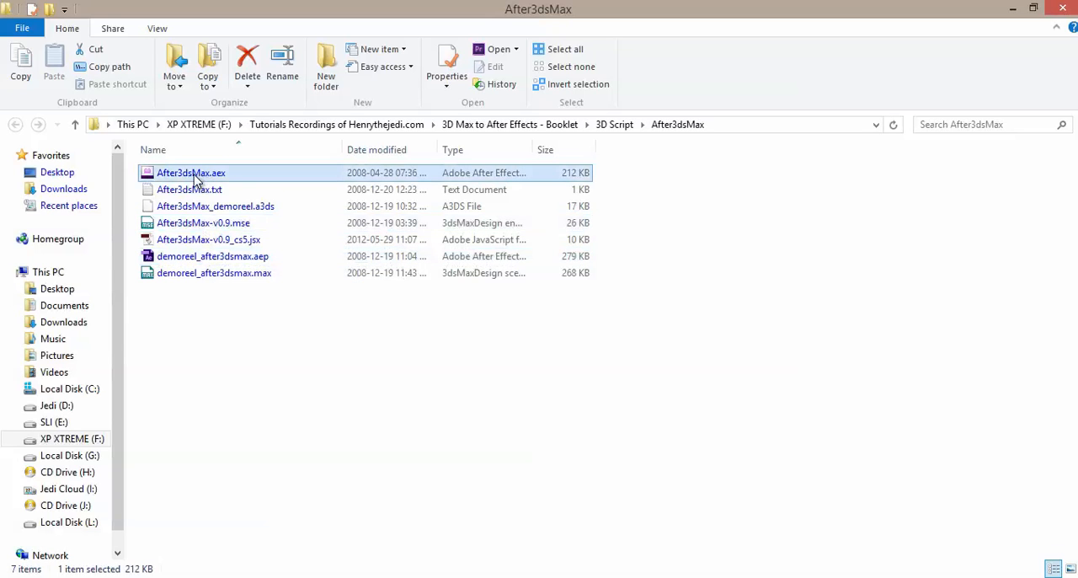
click(199, 222)
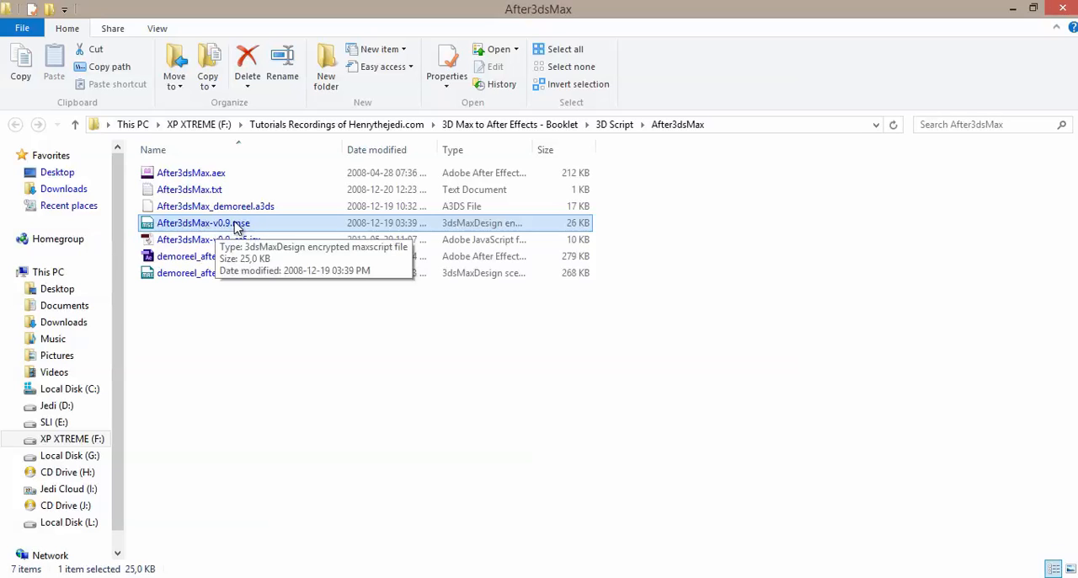
right_click(193, 222)
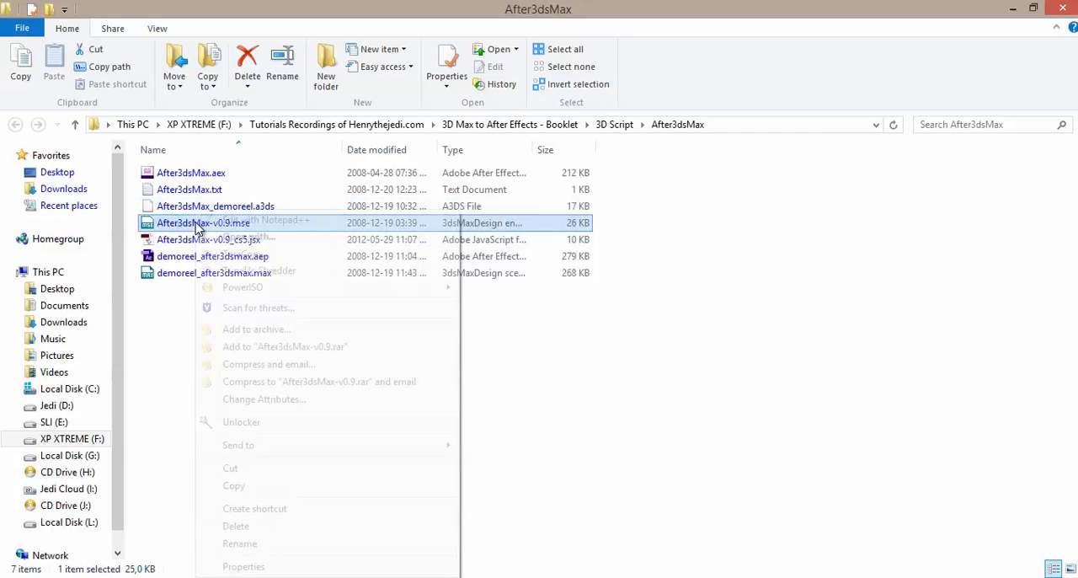
click(234, 485)
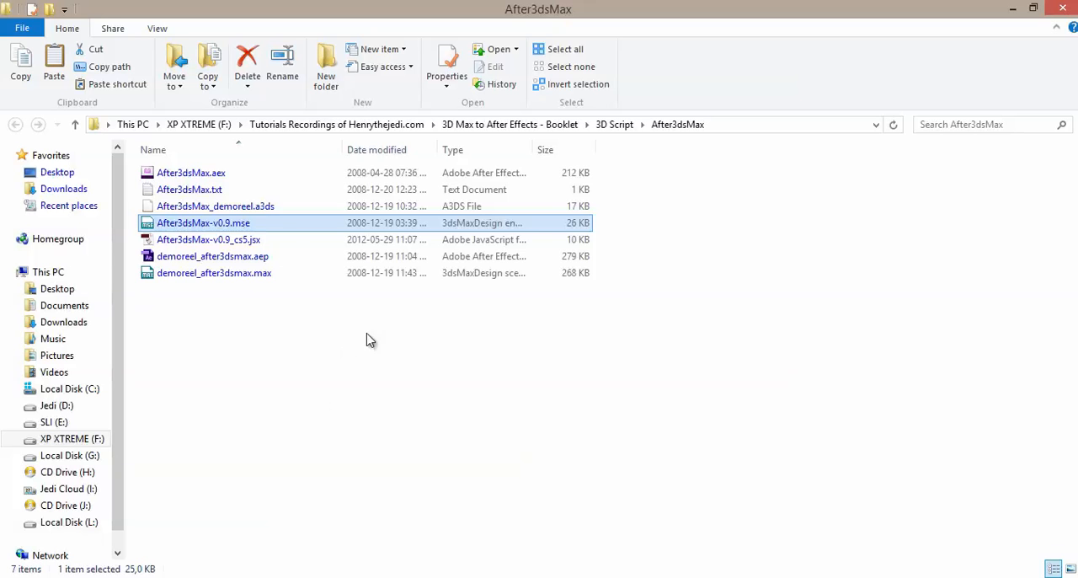
right_click(200, 225)
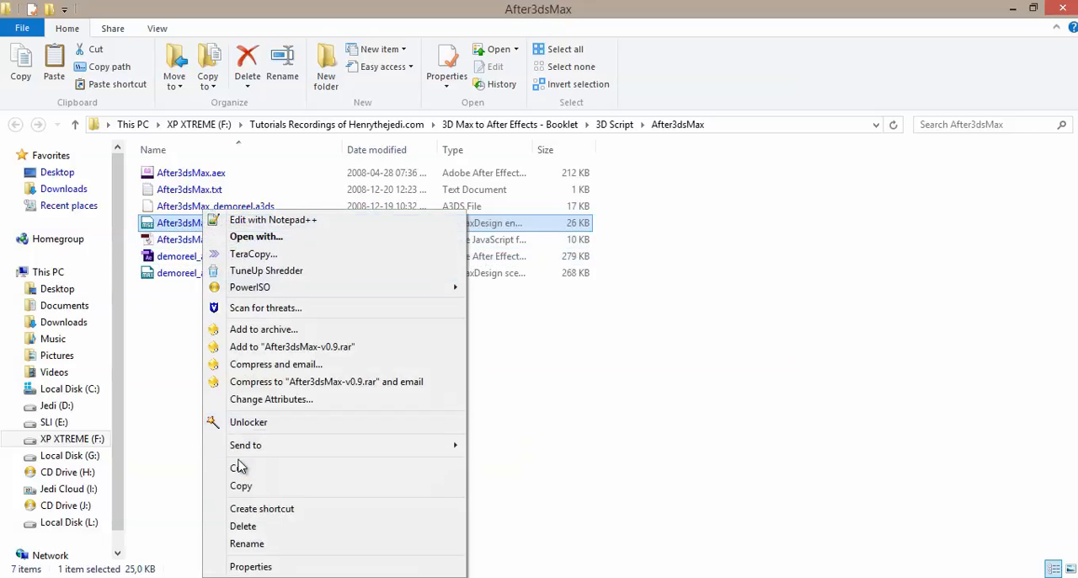
click(240, 486)
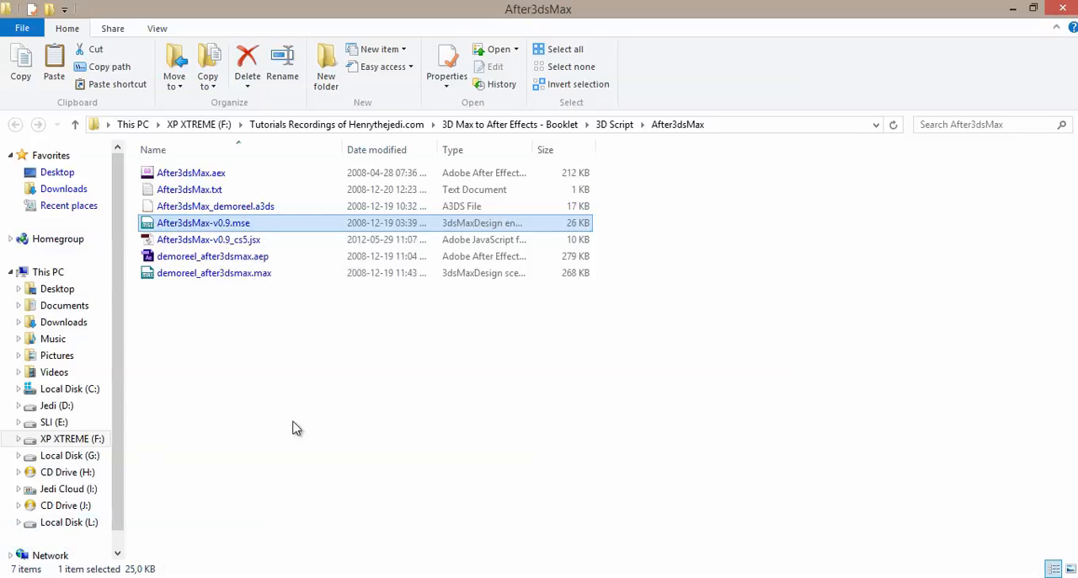
Step: Open the 3ds Max scripts folder at C:\Program Files\Autodesk\3ds Max 2016\scripts
key(super)
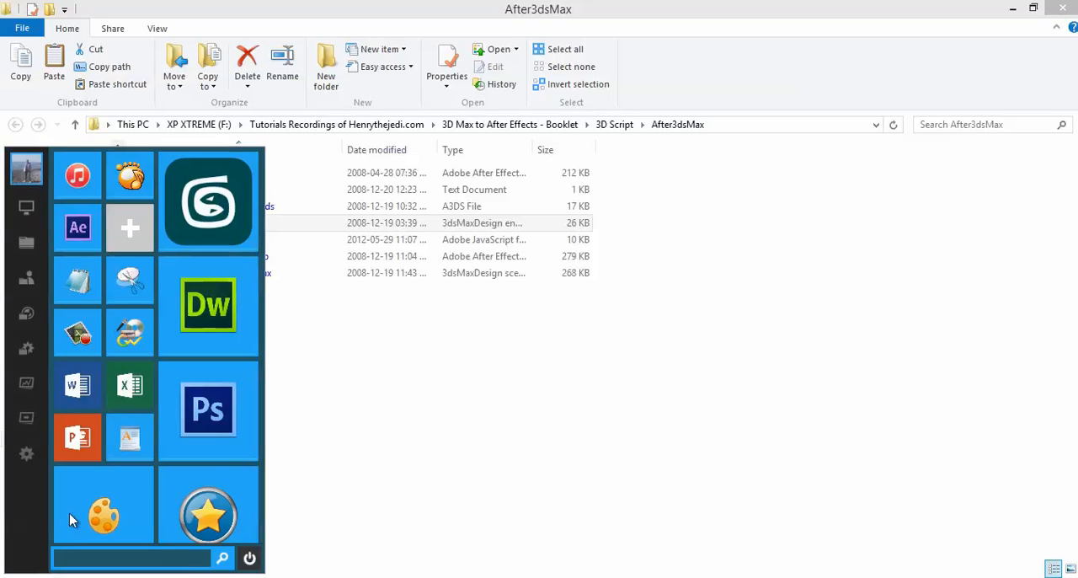
key(super)
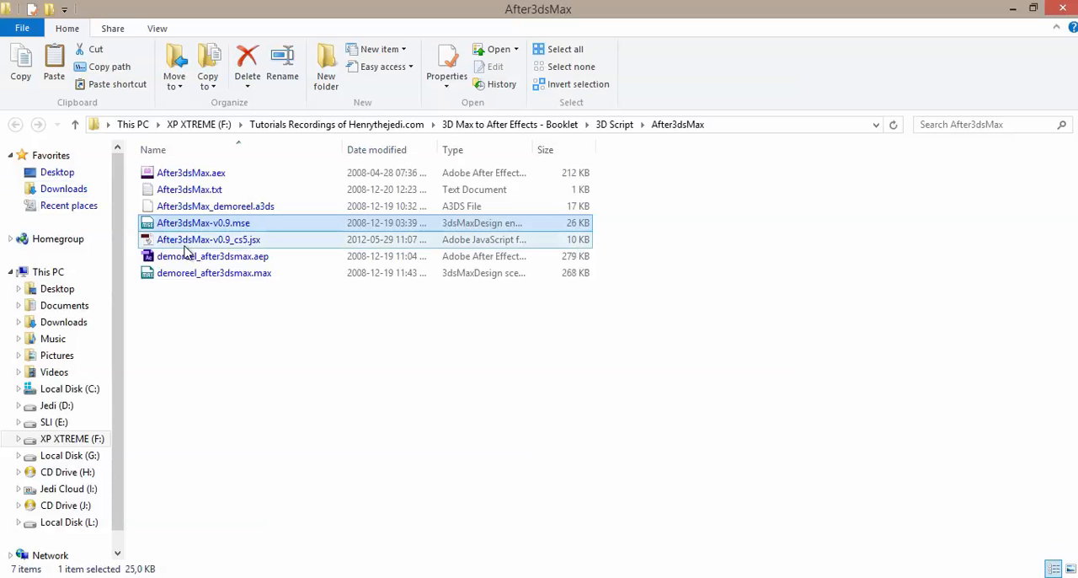
key(super+e)
click(205, 290)
double_click(204, 290)
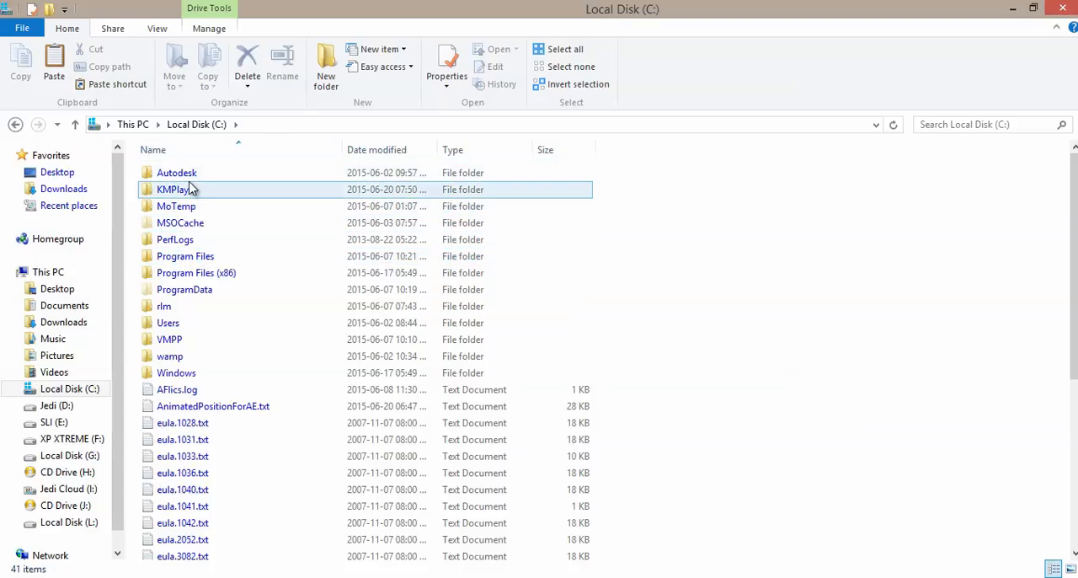
click(197, 261)
double_click(199, 264)
double_click(190, 193)
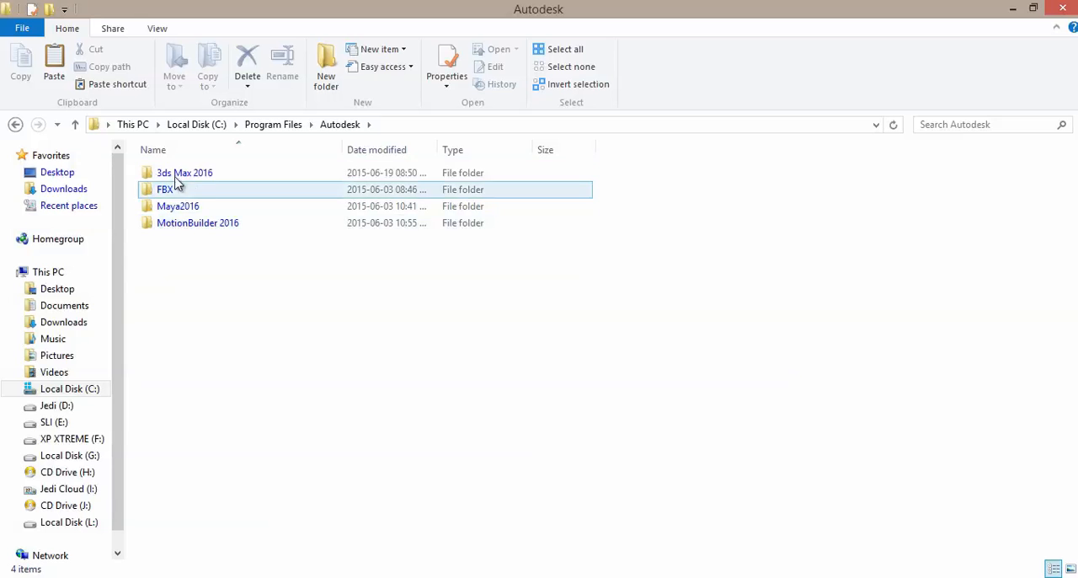
double_click(202, 175)
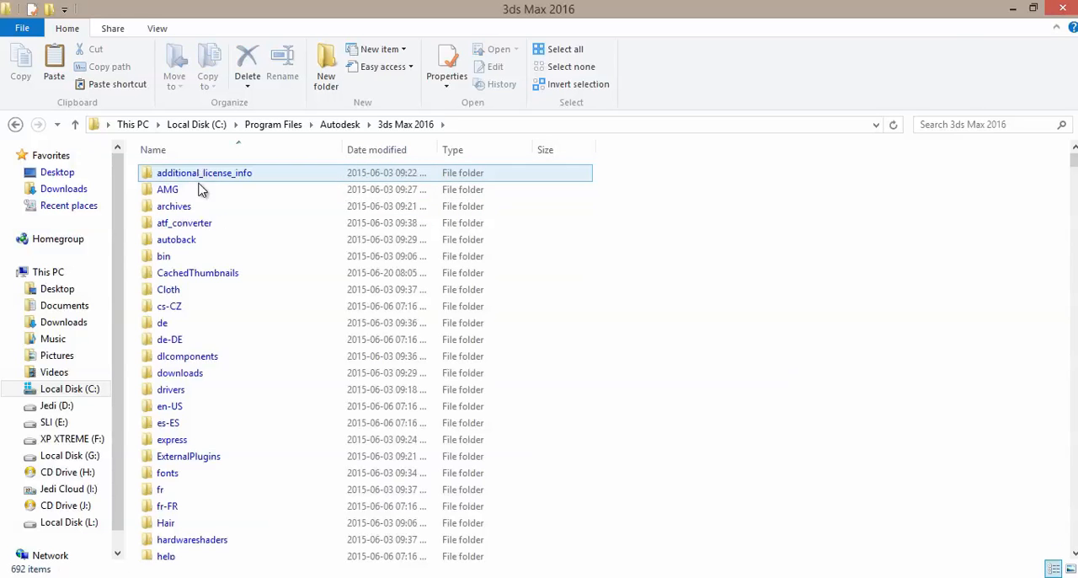
drag(1074, 162, 1075, 187)
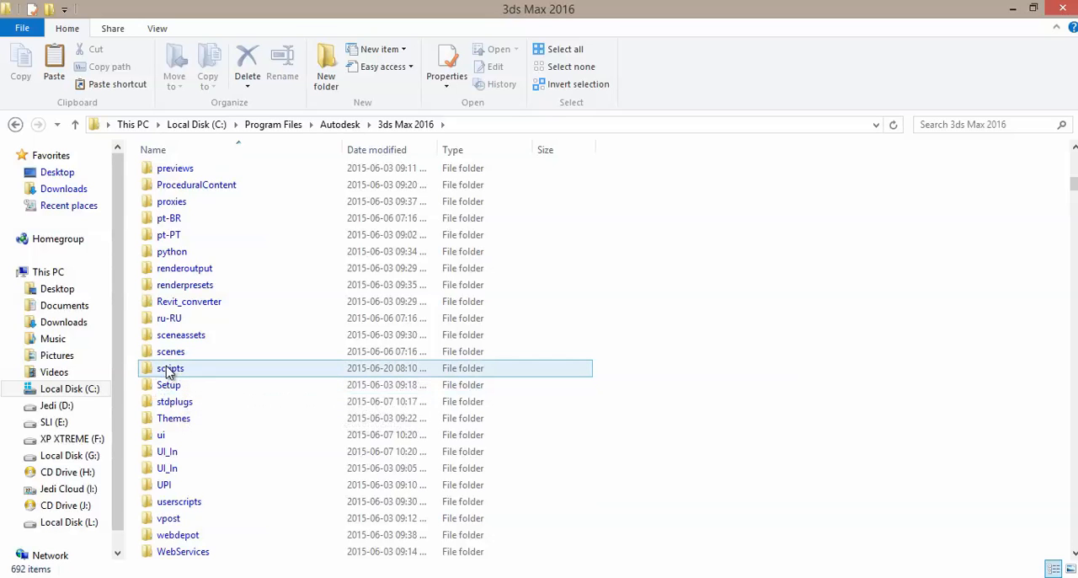
double_click(169, 371)
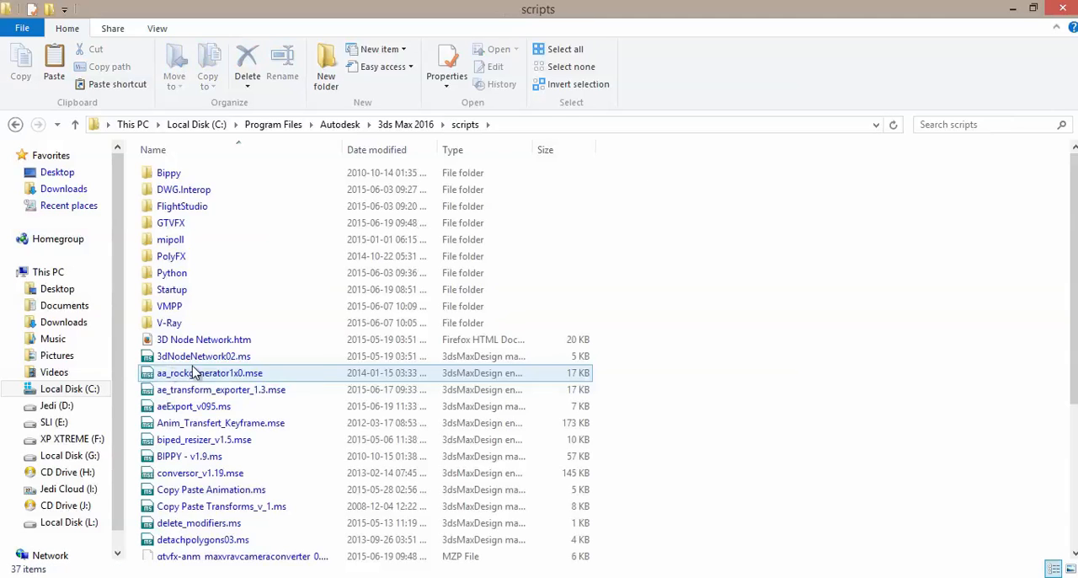
Step: Paste the copied After3dsMax script into the scripts folder with administrator permission, and show the folder's full path
scroll(695, 306, down, 4)
scroll(698, 296, up, 4)
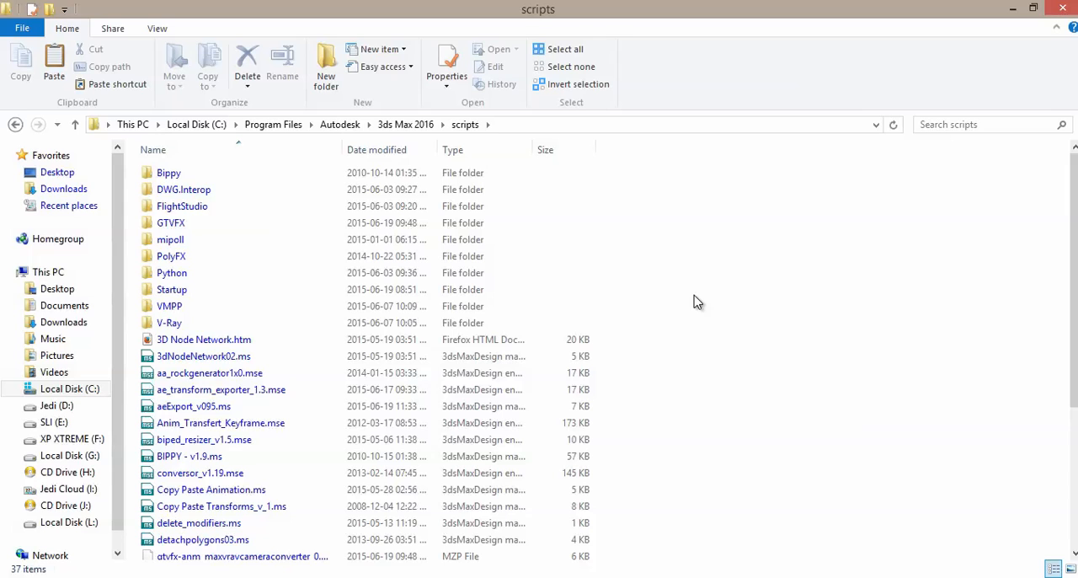
right_click(696, 303)
click(724, 405)
scroll(727, 405, down, 1)
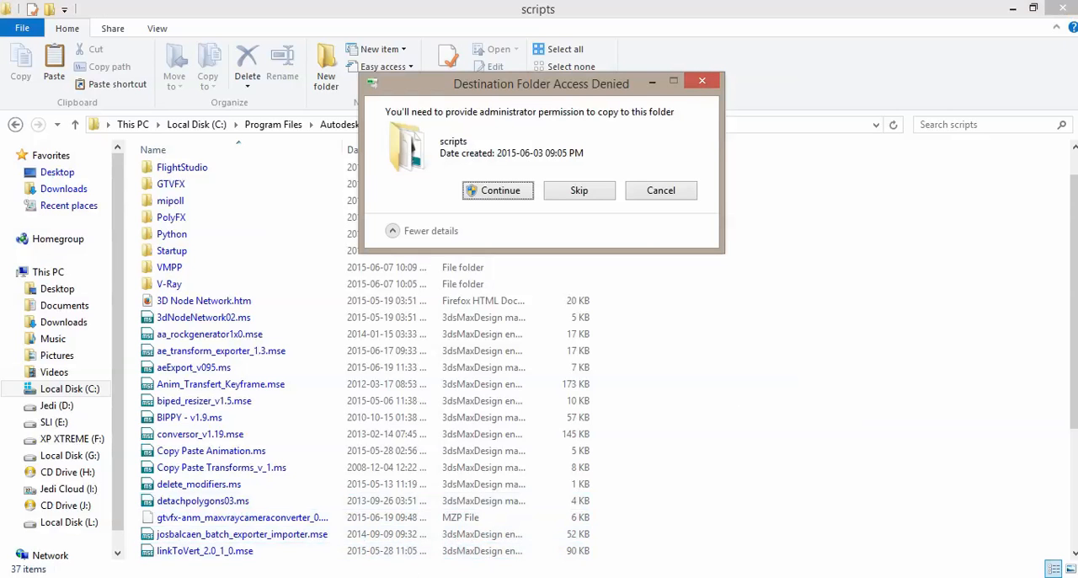
drag(592, 96, 682, 270)
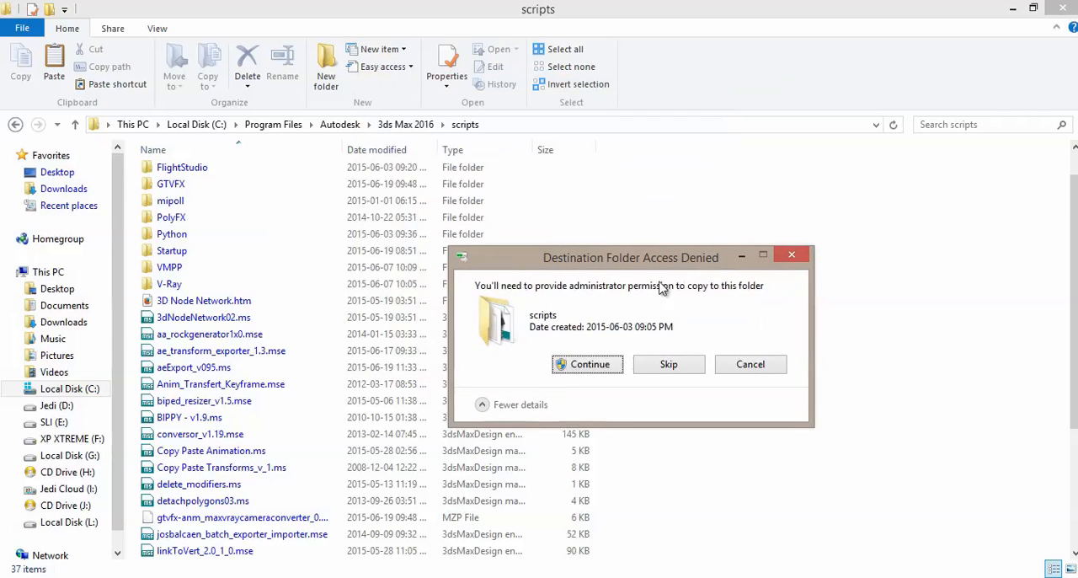
click(587, 363)
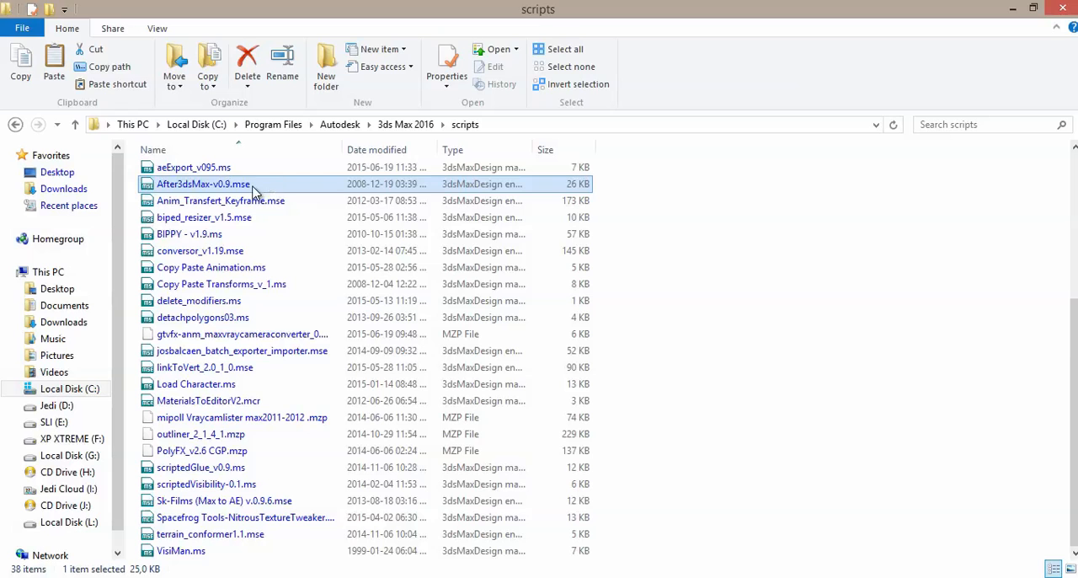
click(489, 126)
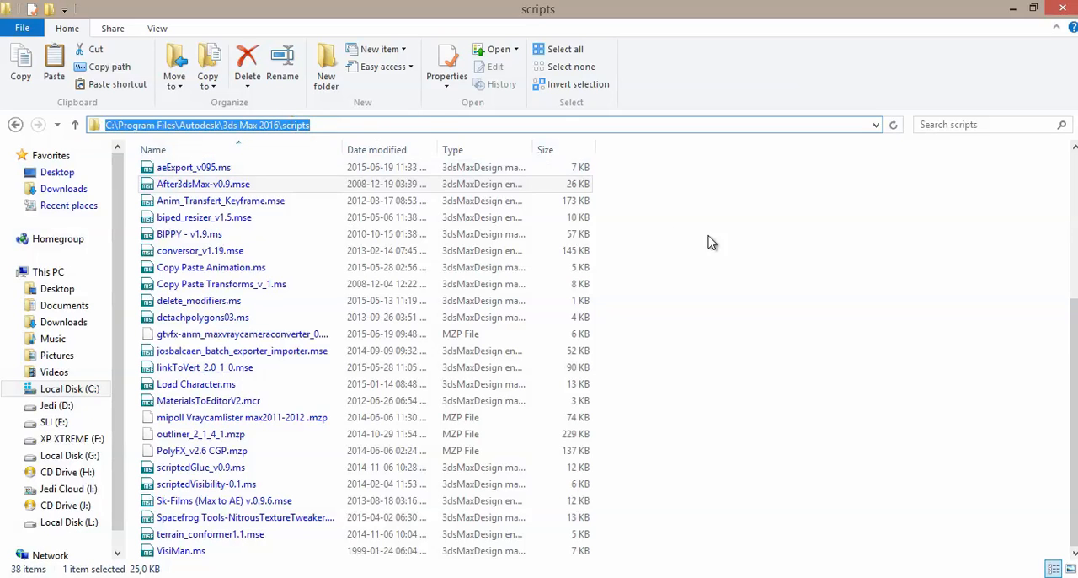
Step: Copy the After3dsMax.aex and After3dsMax-v0.9_cs5.jsx files from the extracted After3dsMax folder
click(212, 183)
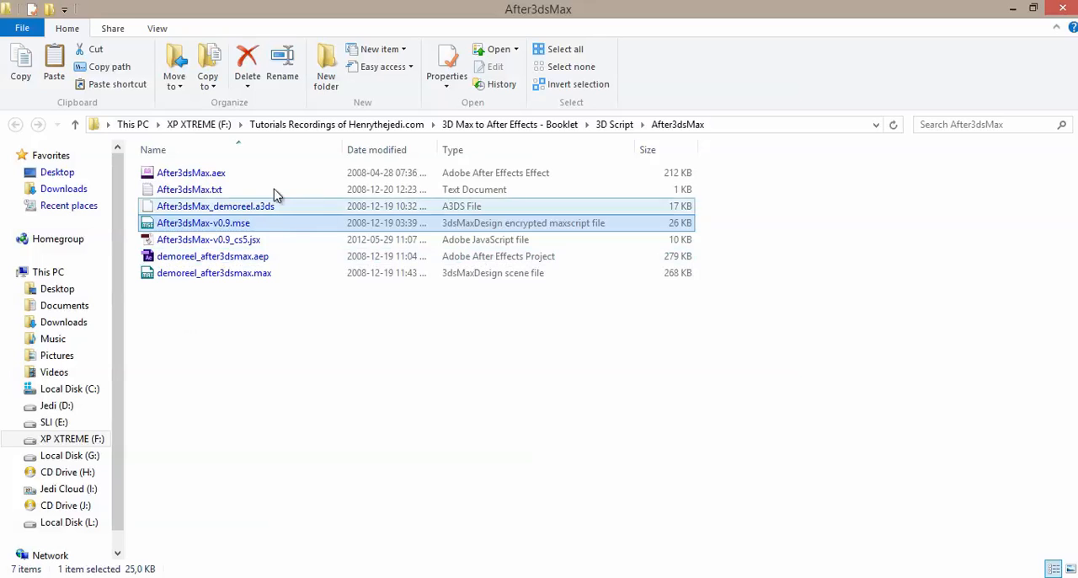
click(207, 174)
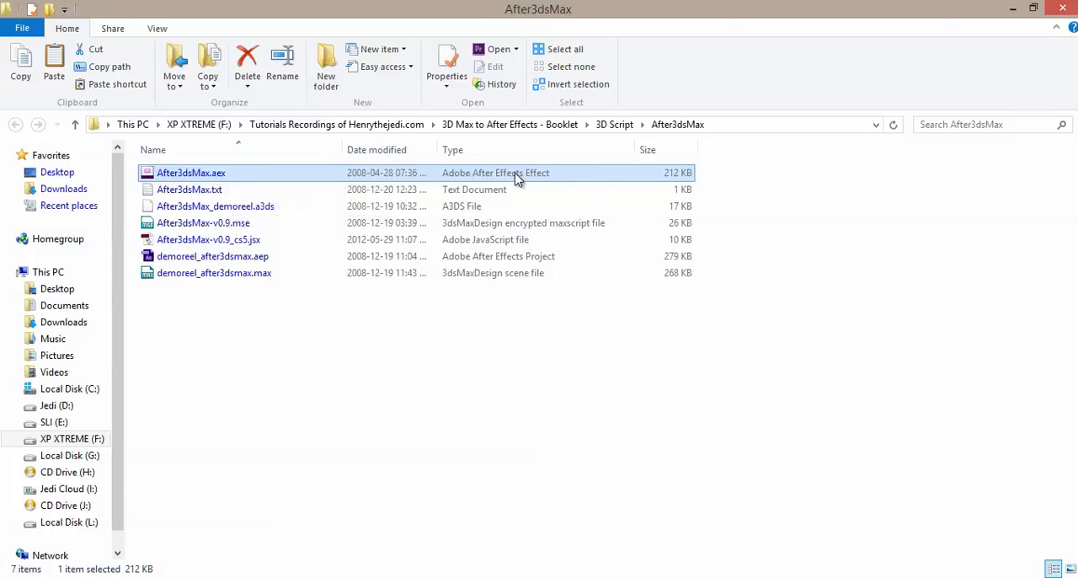
ctrl+click(236, 242)
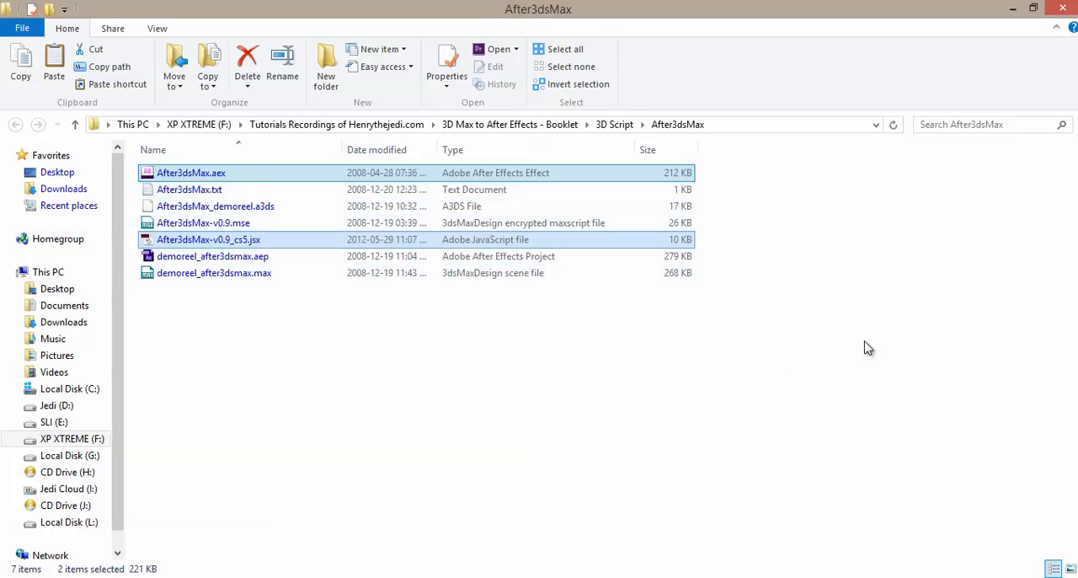
right_click(331, 243)
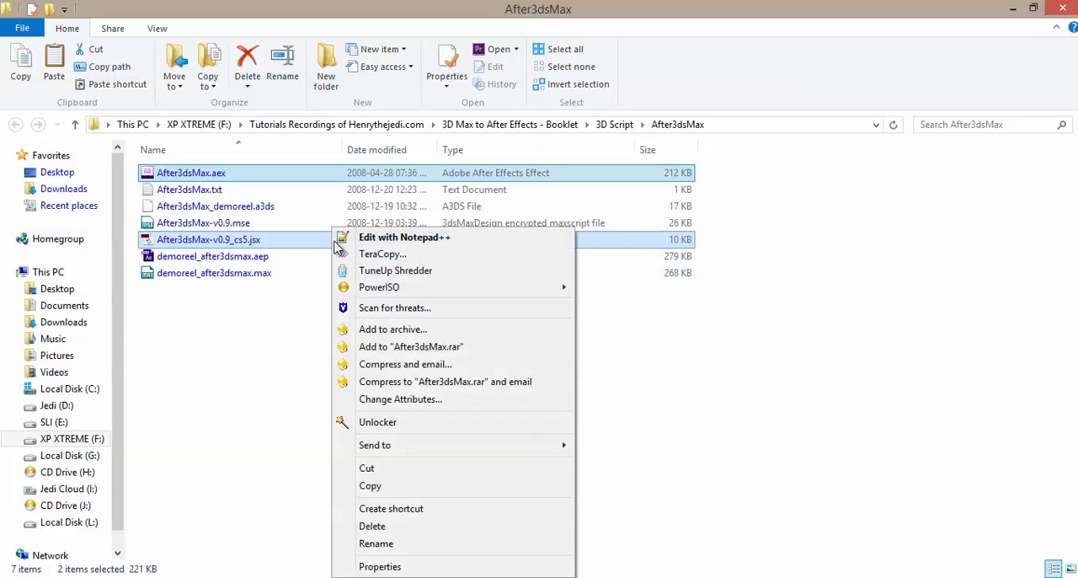
click(369, 485)
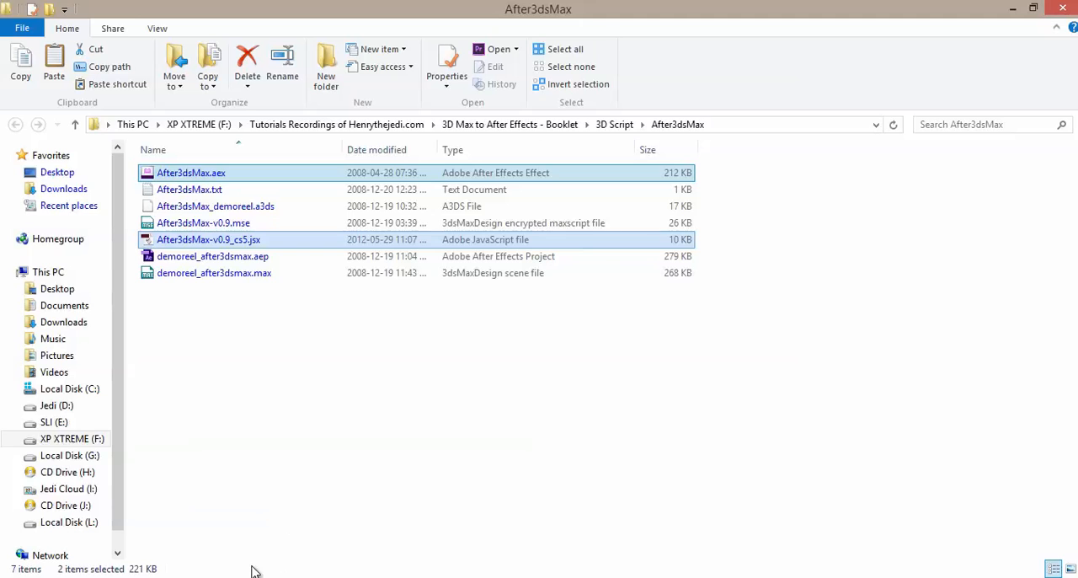
Step: Open the After Effects plug-ins folder at C:\Program Files\Adobe\Adobe After Effects CS6\Support Files\Plug-ins
click(228, 545)
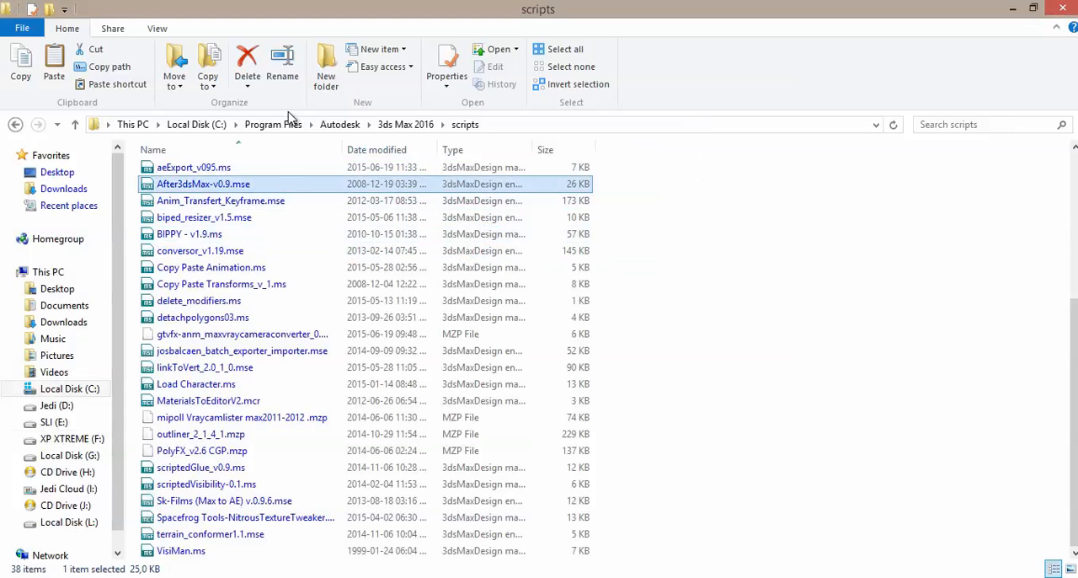
click(184, 125)
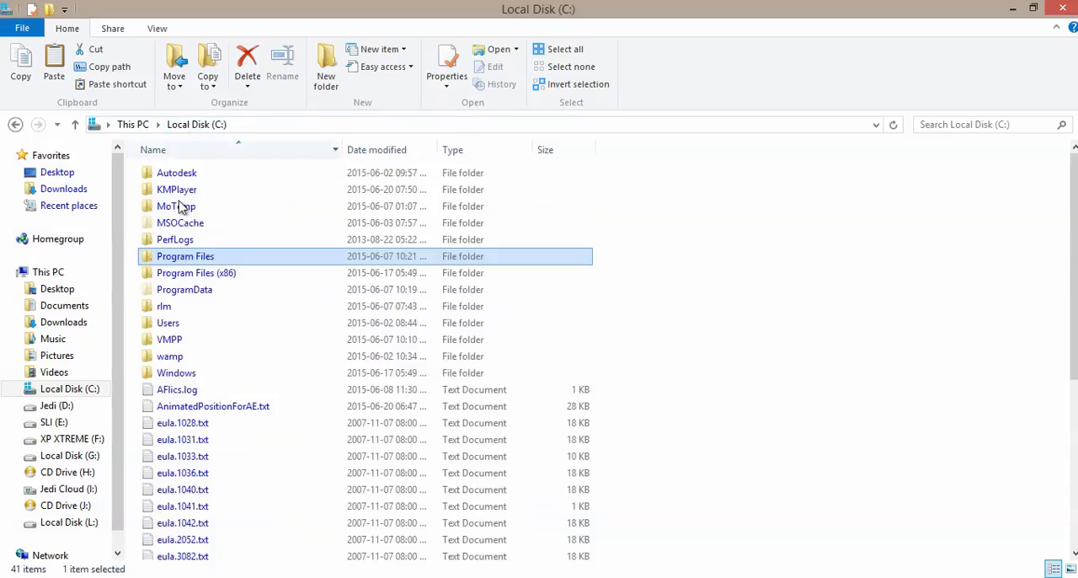
double_click(186, 257)
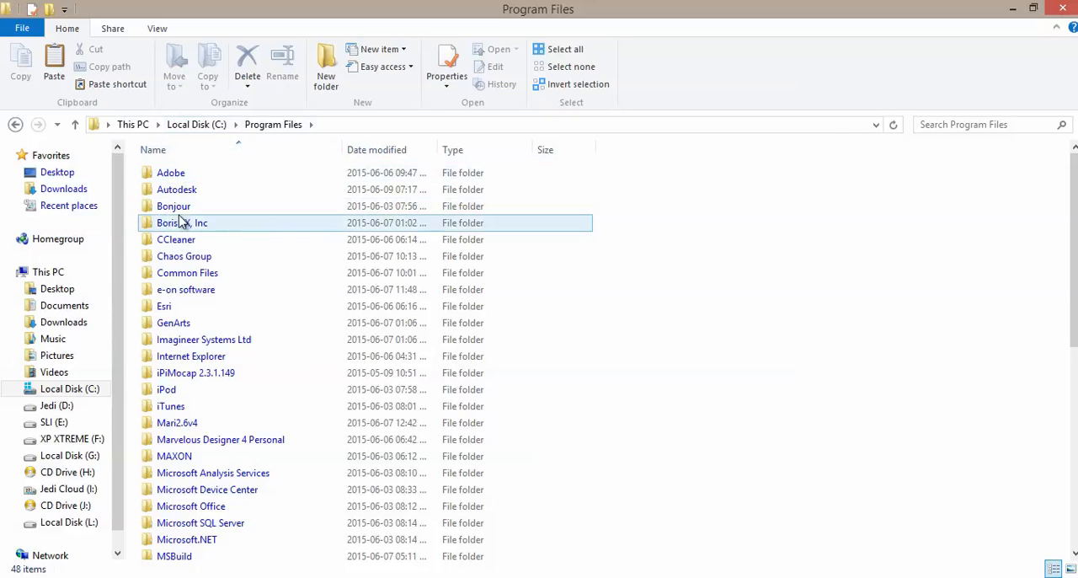
double_click(178, 175)
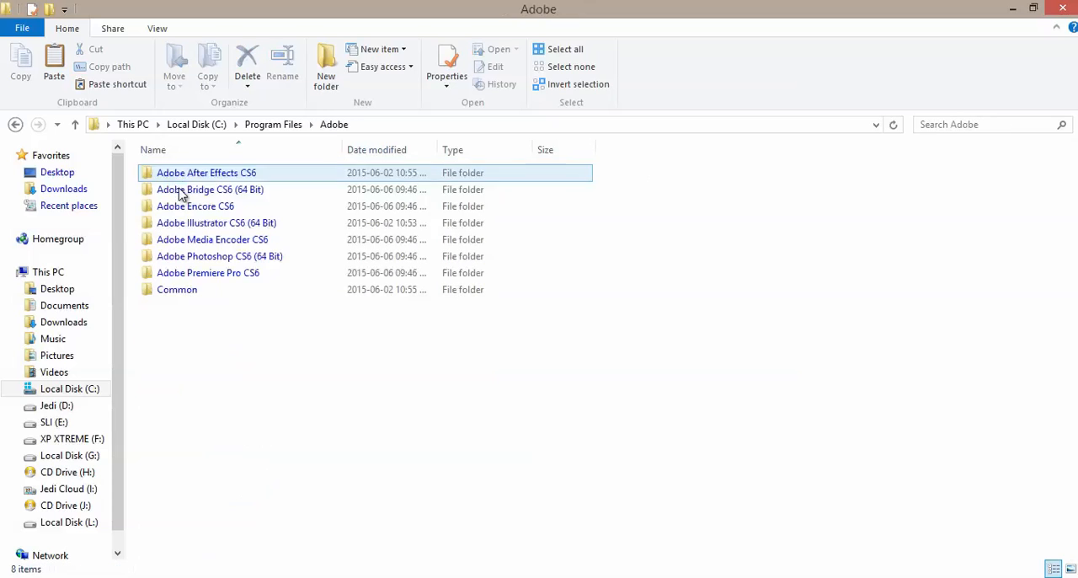
double_click(209, 176)
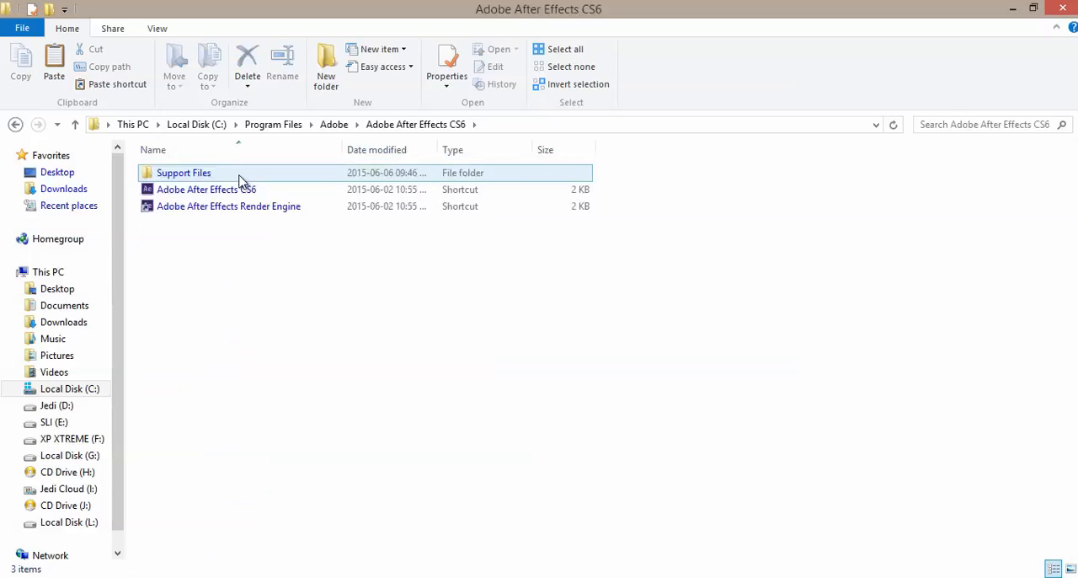
double_click(187, 174)
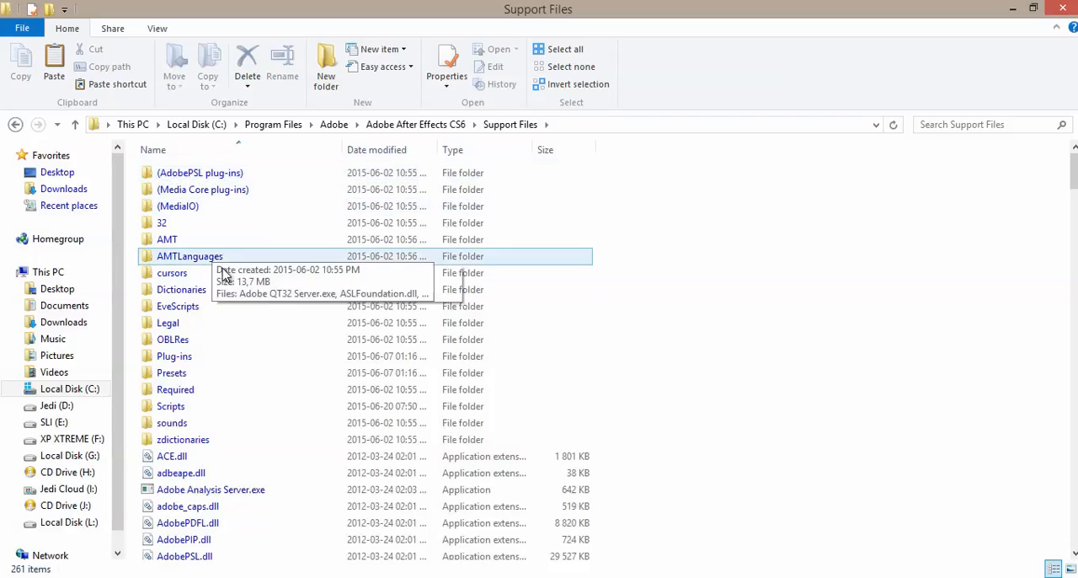
double_click(164, 356)
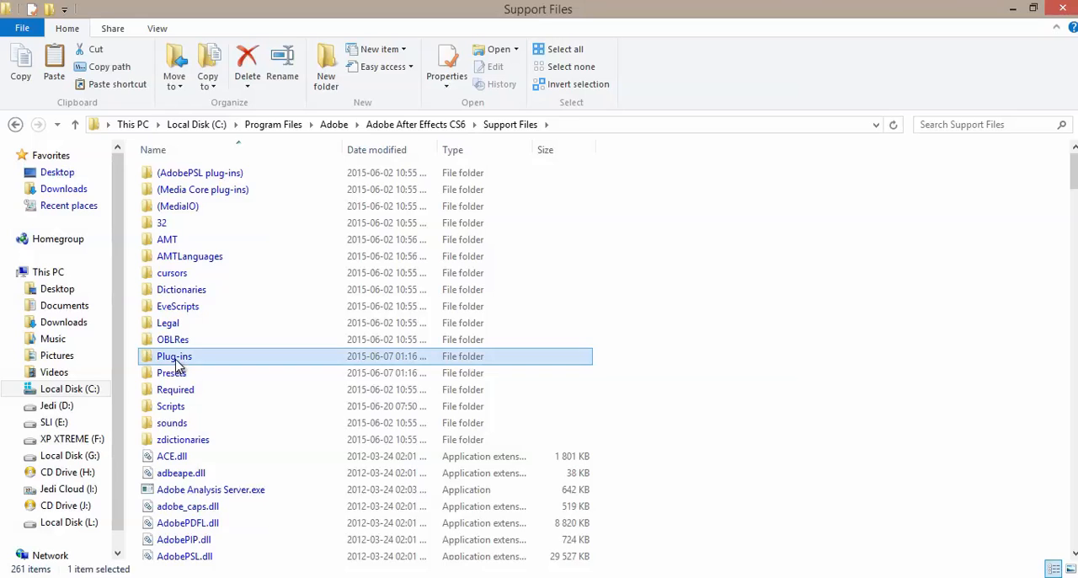
Step: Paste the two copied After3dsMax files into the Plug-ins folder, granting administrator permission for all current items
right_click(236, 411)
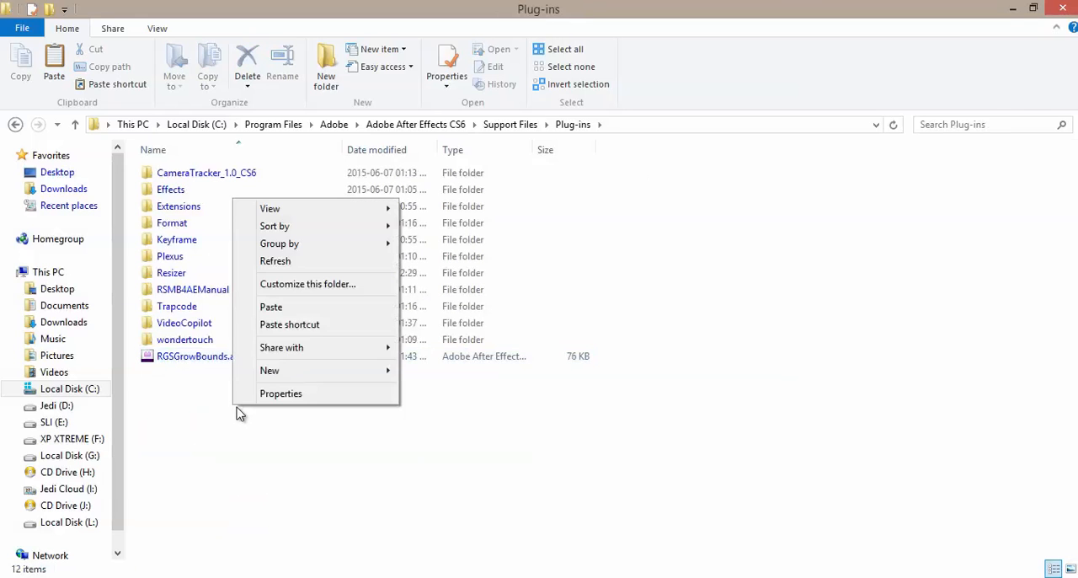
click(303, 308)
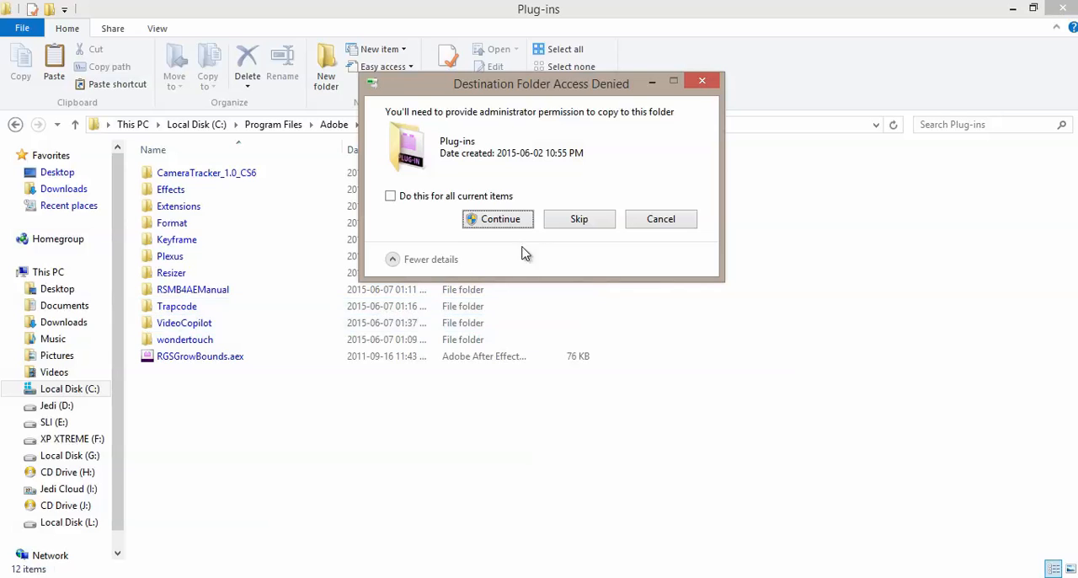
click(493, 197)
click(496, 221)
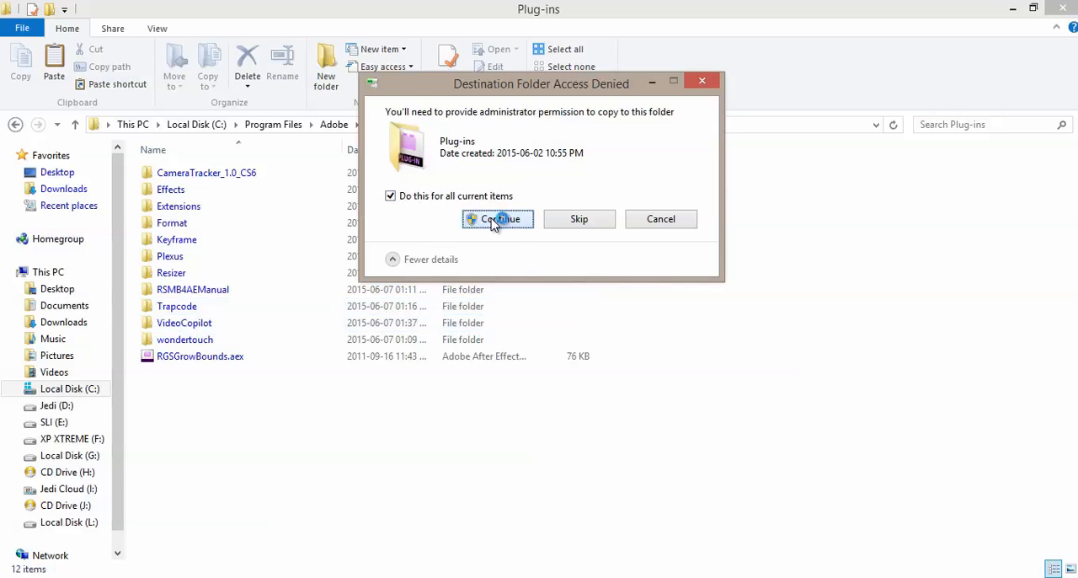
click(273, 471)
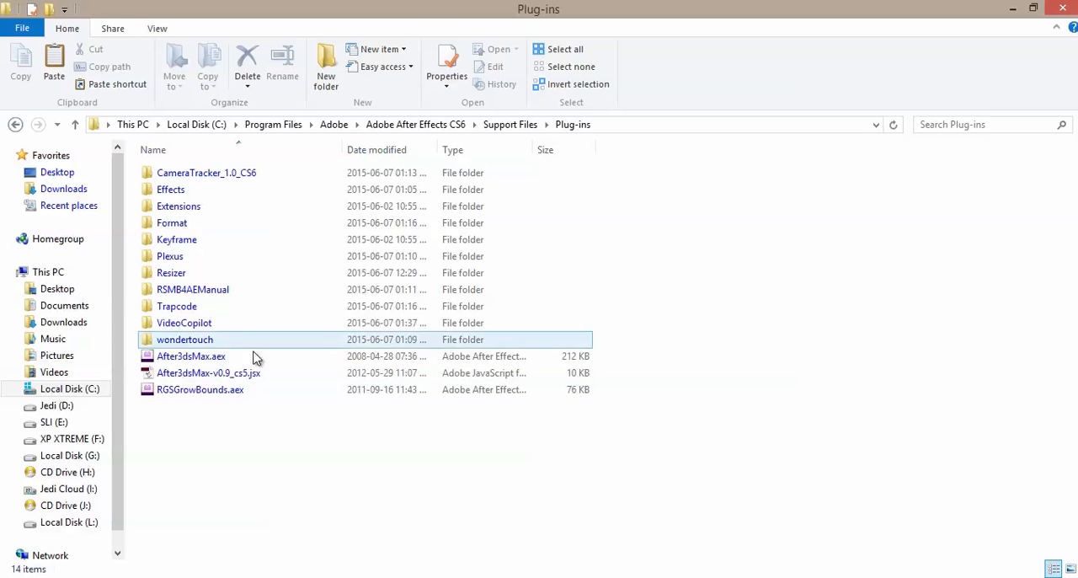
Step: Switch to 3ds Max, set the Shadow plane's width to 300, and scrub through the animation to check the plane under the book
mouse_move(534, 577)
click(533, 518)
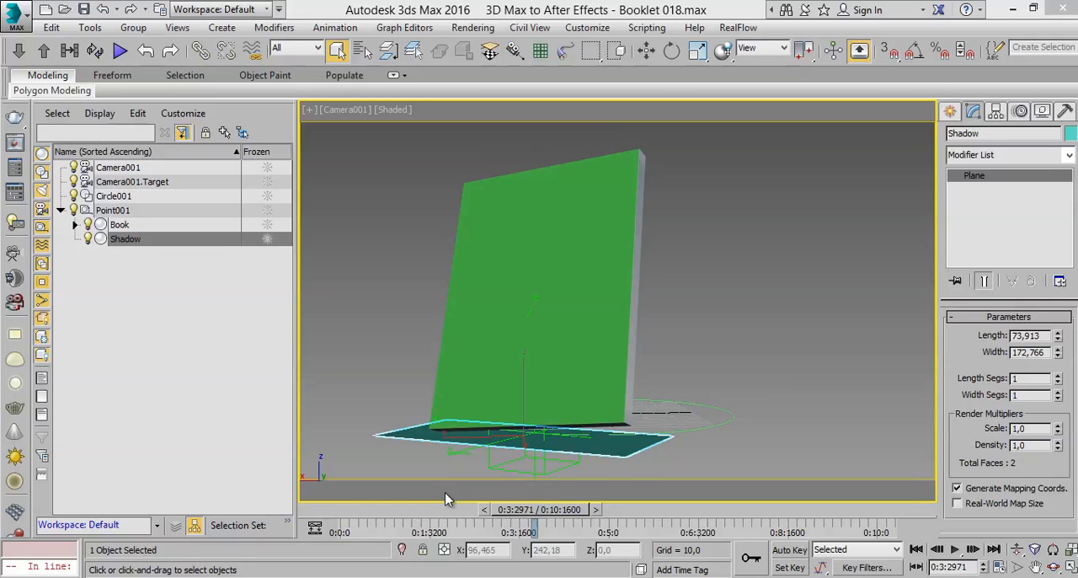
click(665, 460)
click(626, 448)
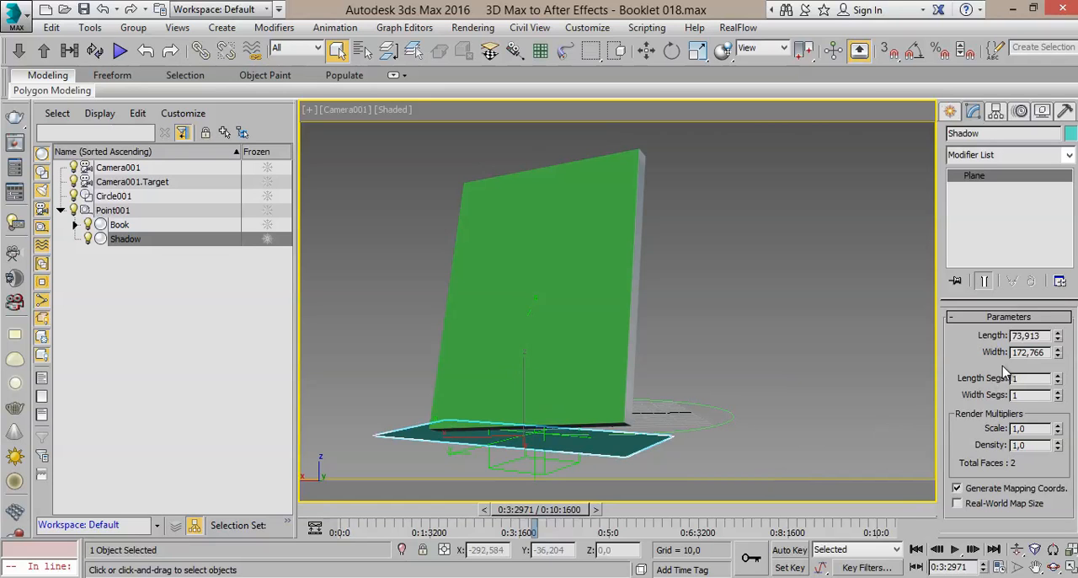
double_click(1021, 353)
text(250)
key(Return)
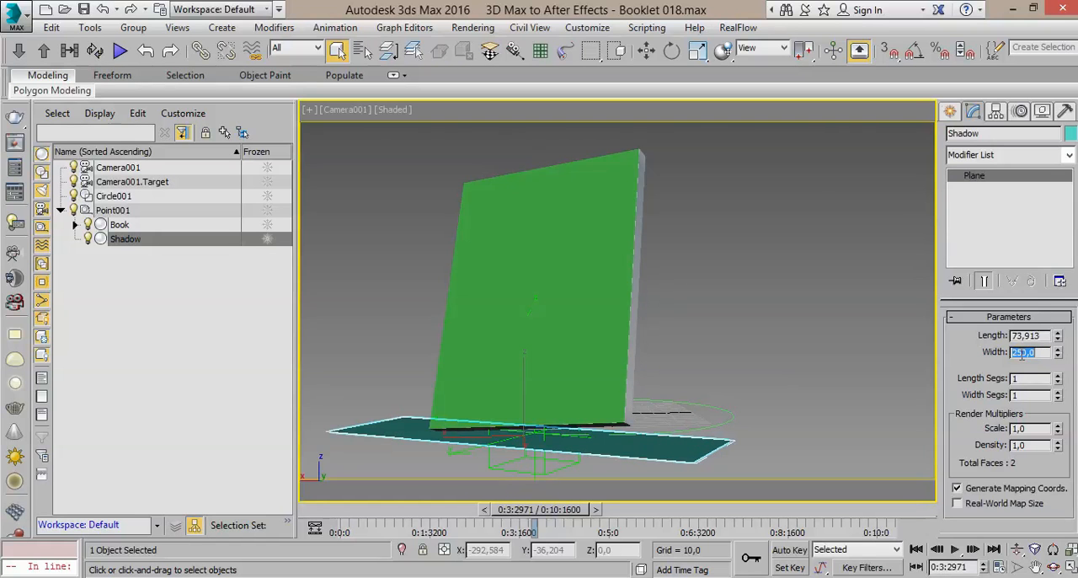
text(300)
key(Return)
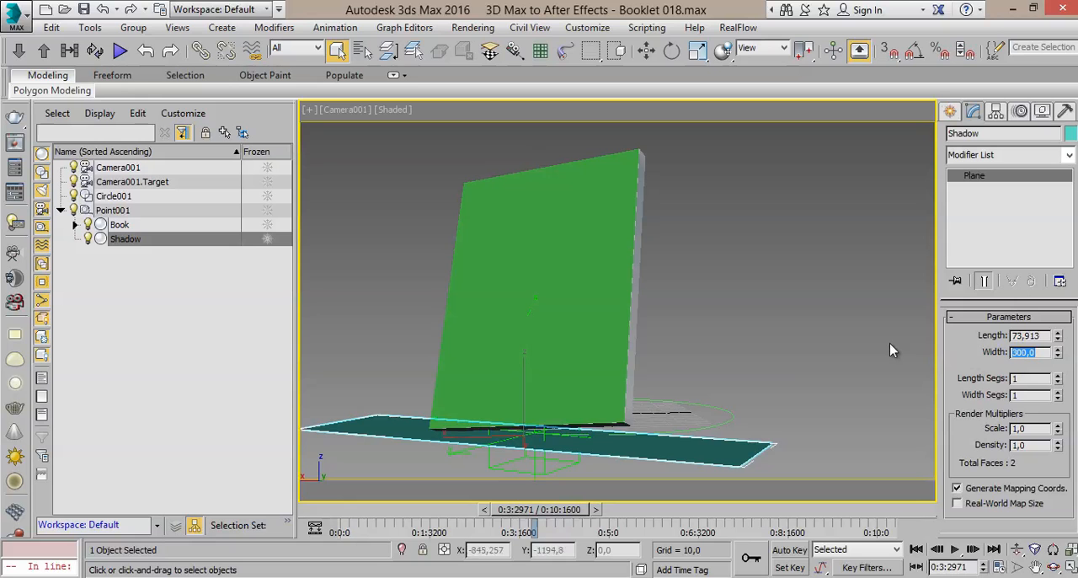
drag(573, 510, 699, 512)
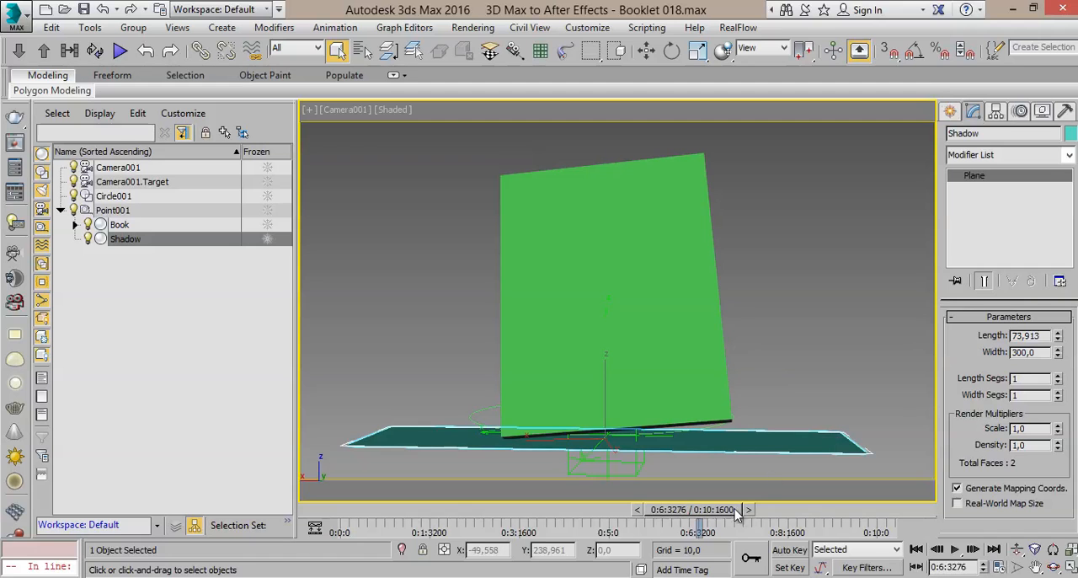
drag(724, 511, 633, 524)
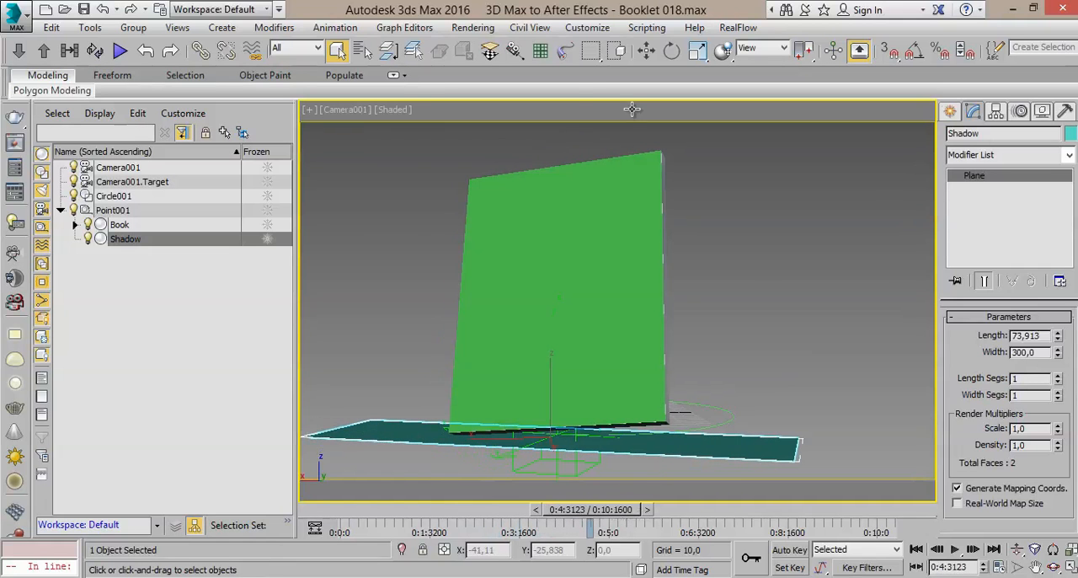
Step: Run the After3dsMax-v0.9.mse script from the 3ds Max scripts folder
click(646, 27)
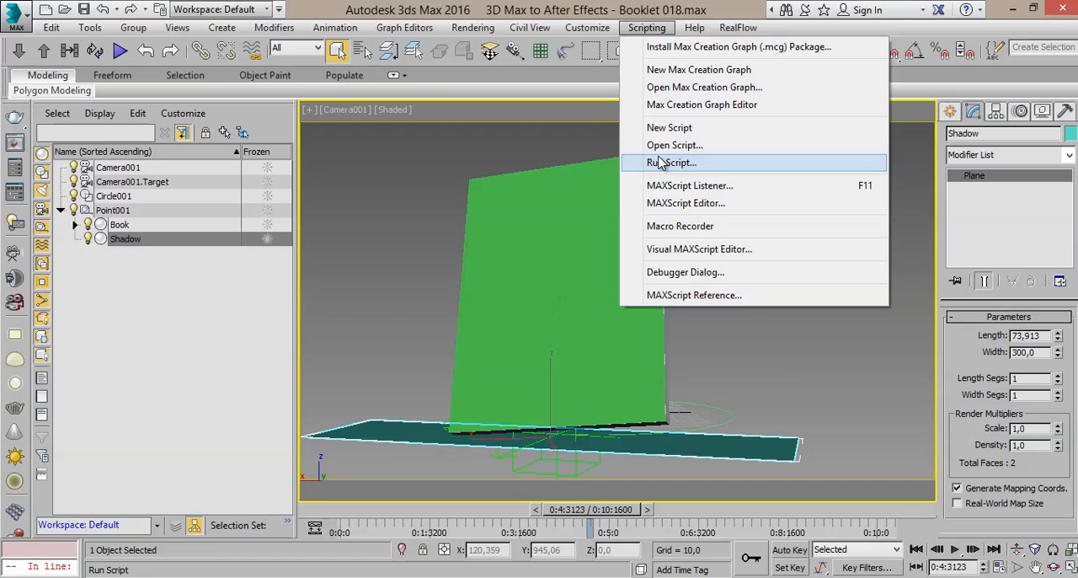
click(646, 28)
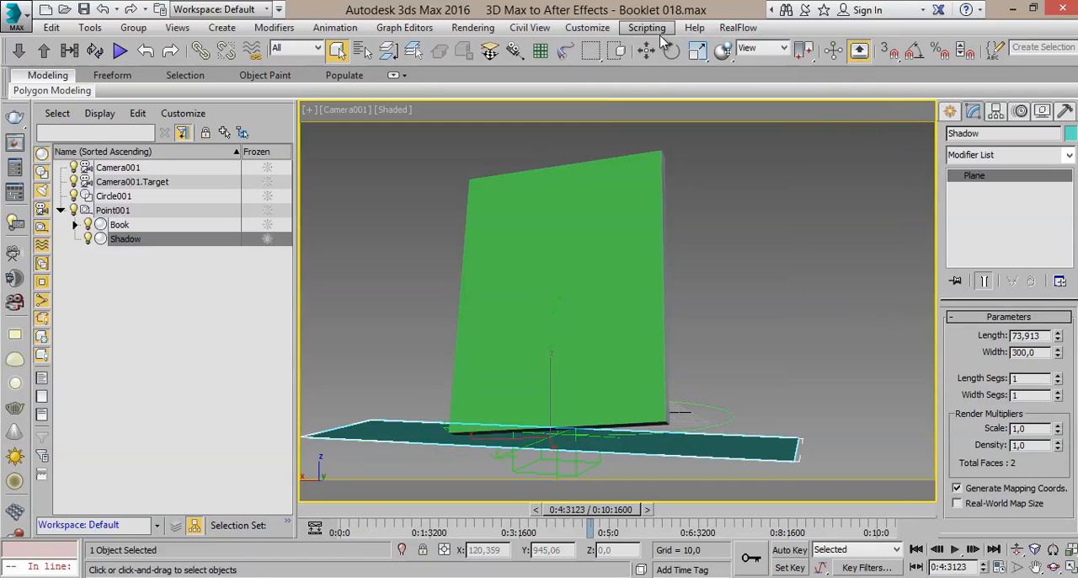
click(642, 30)
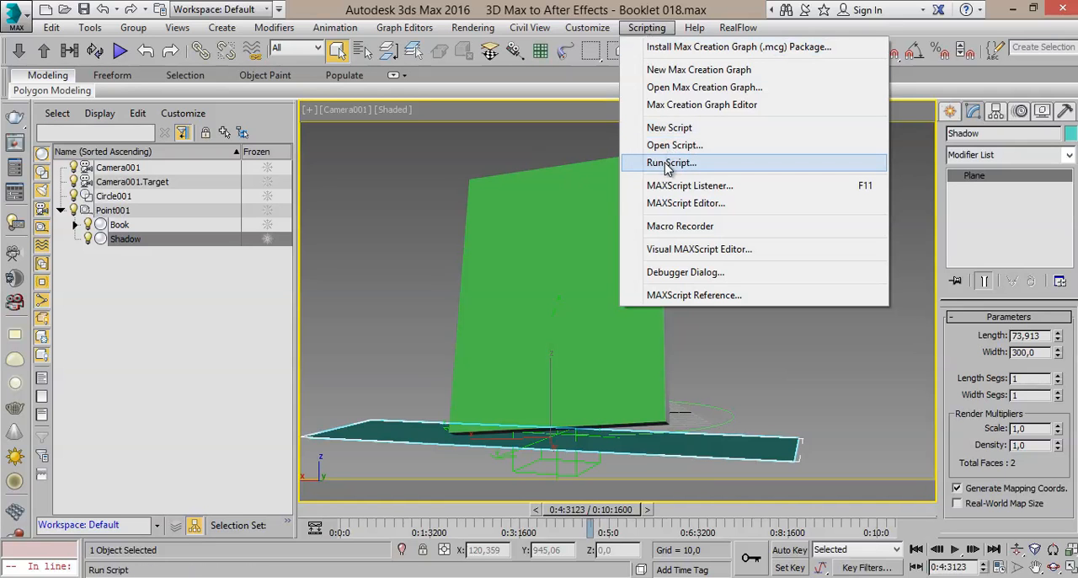
click(659, 31)
click(659, 32)
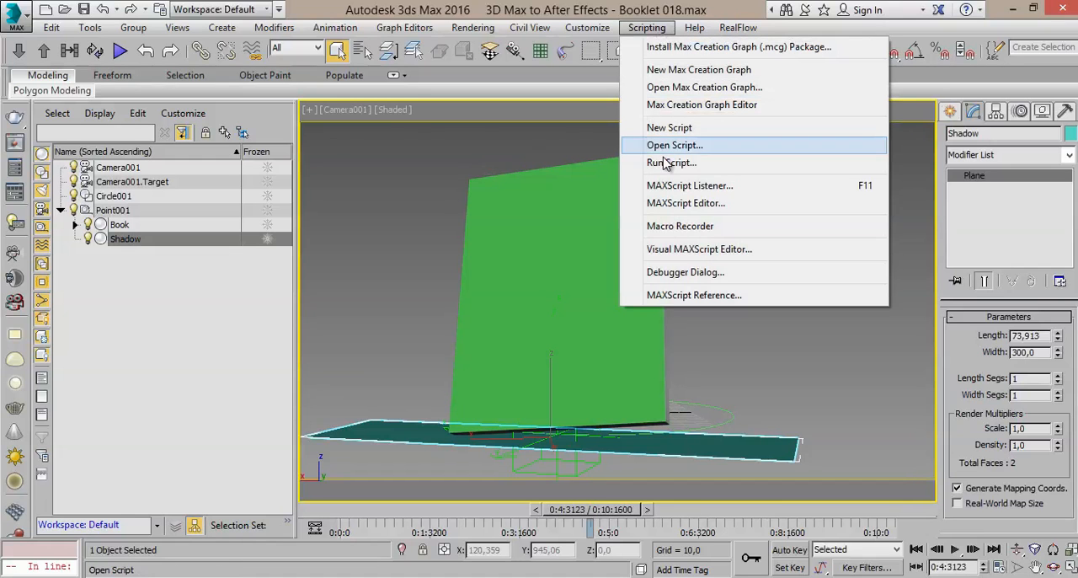
click(665, 163)
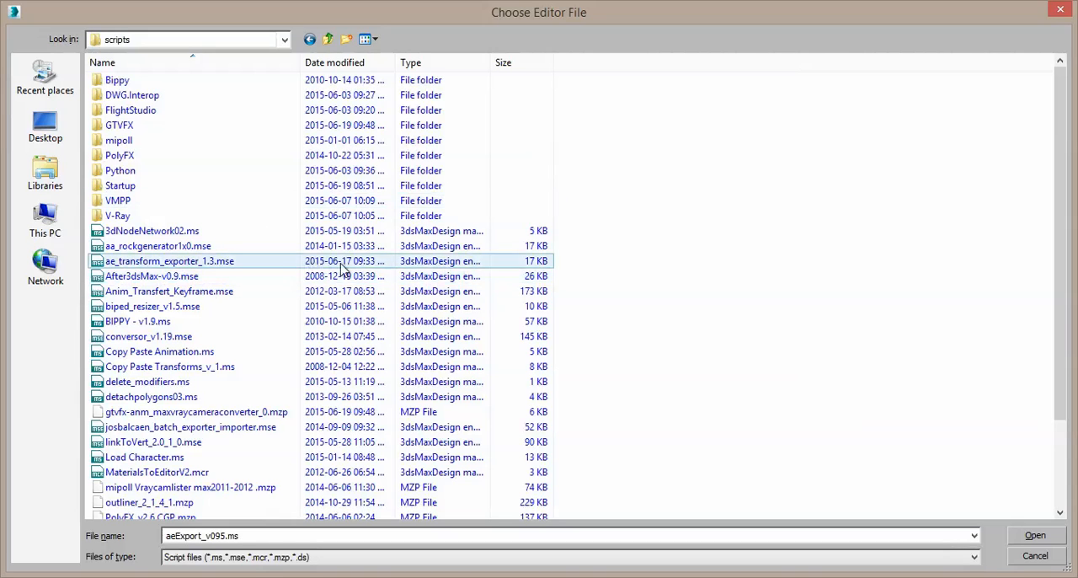
click(150, 278)
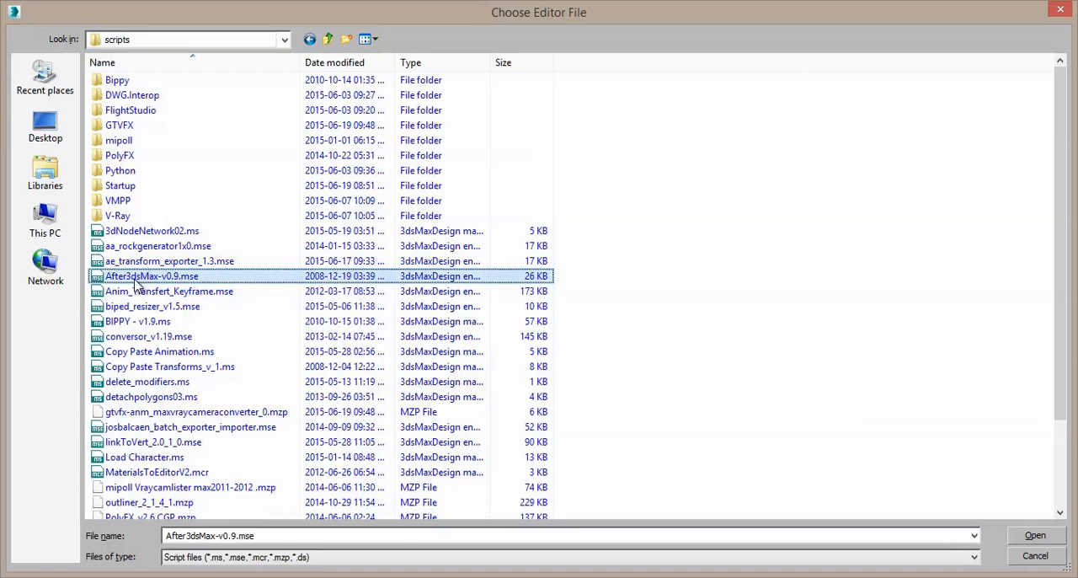
double_click(185, 278)
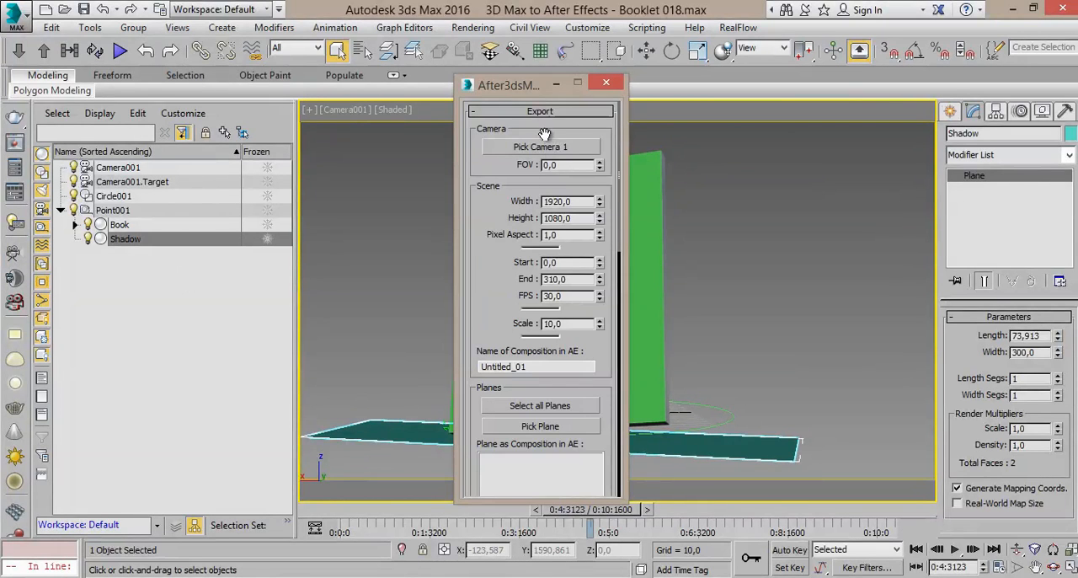
Step: Move the After3dsMax export window aside and pick Camera001 by name as the export camera
drag(529, 93, 768, 91)
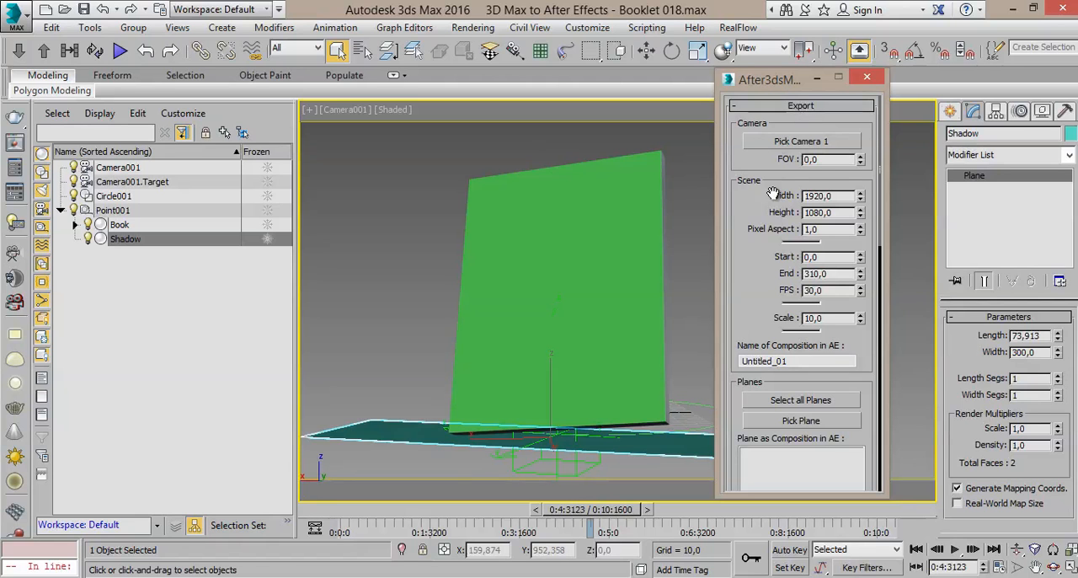
click(802, 141)
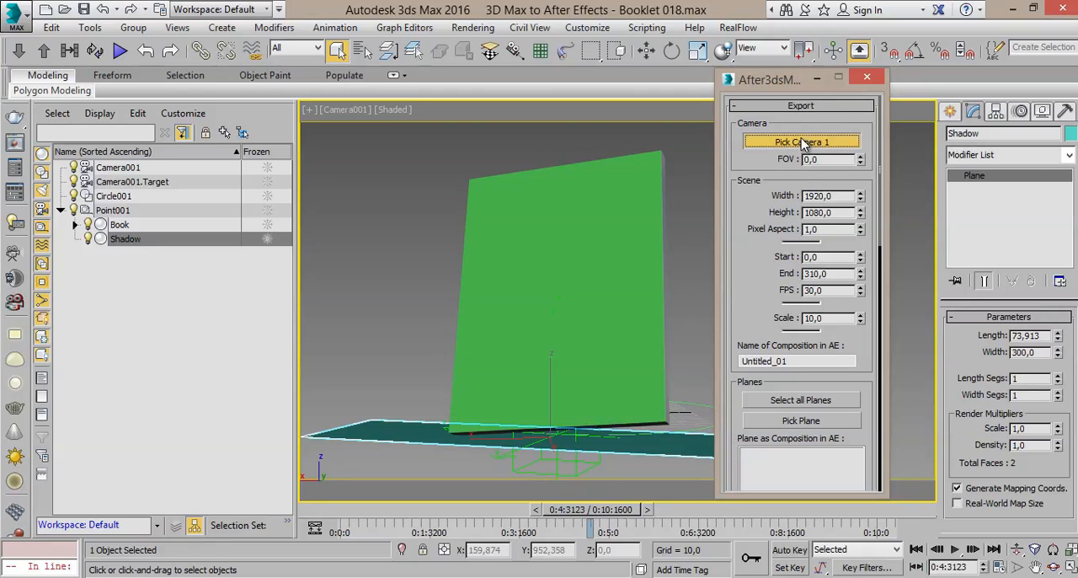
click(362, 52)
click(71, 113)
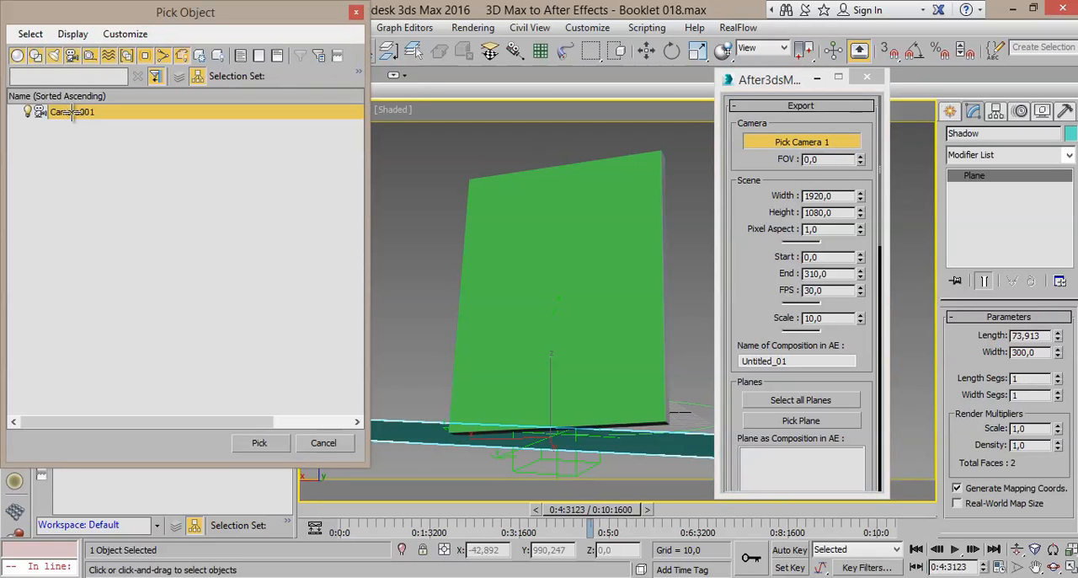
double_click(72, 116)
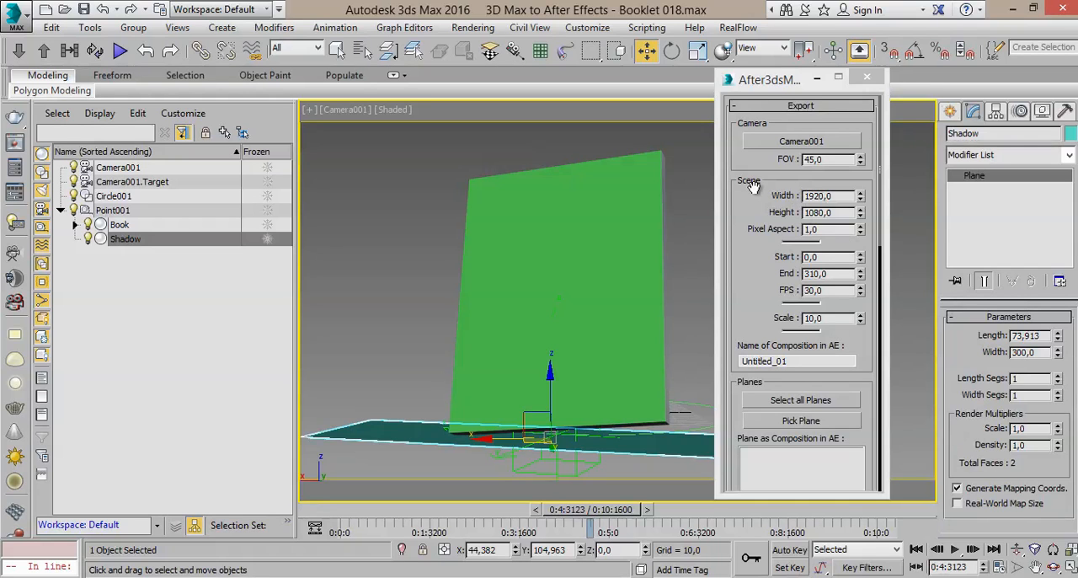
Step: Check the export's width, height, end and FPS settings, and switch the animation's time display to Frames
click(824, 199)
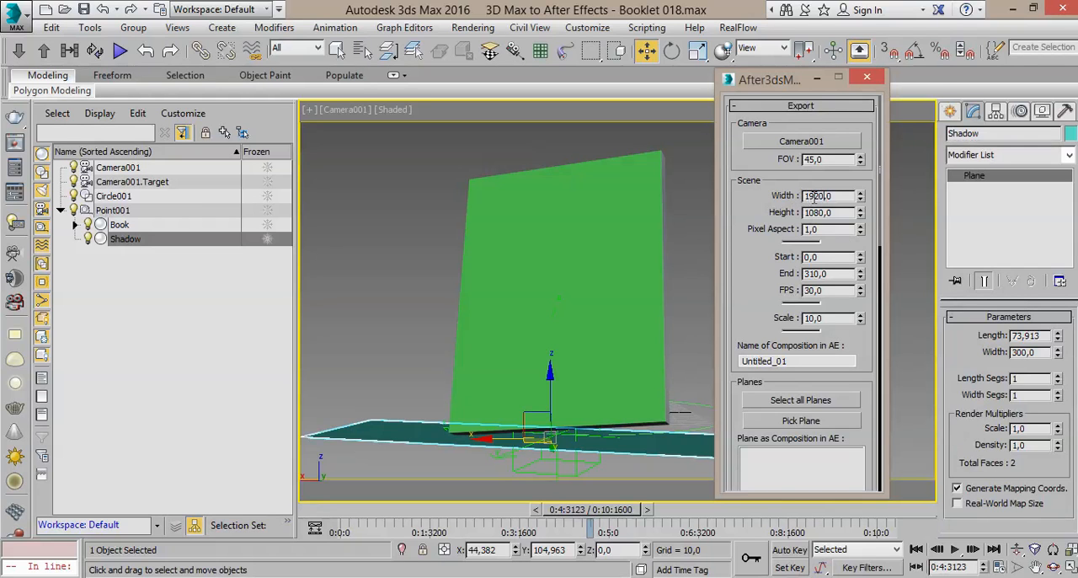
double_click(834, 196)
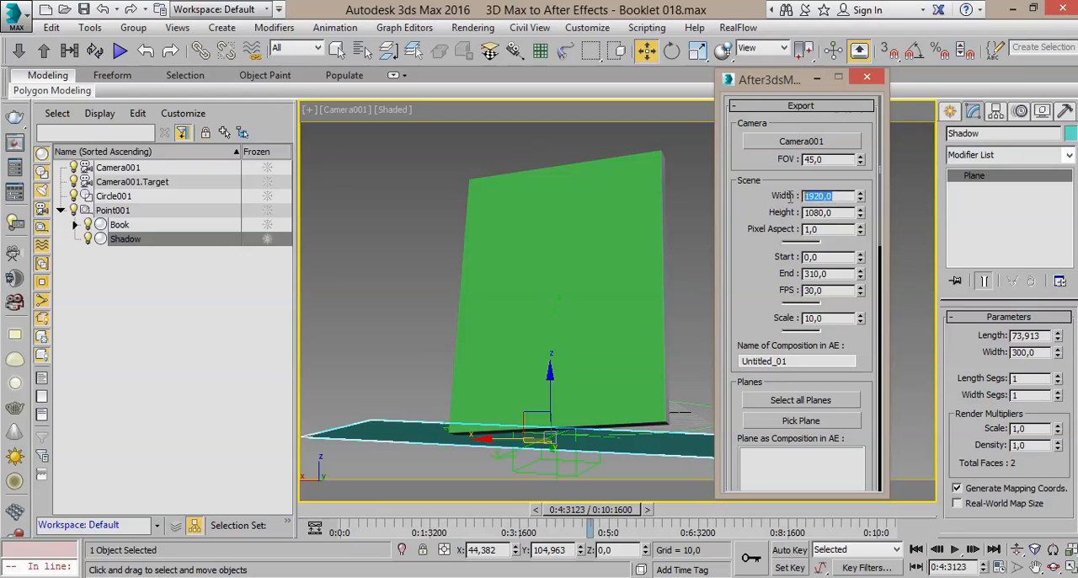
double_click(834, 212)
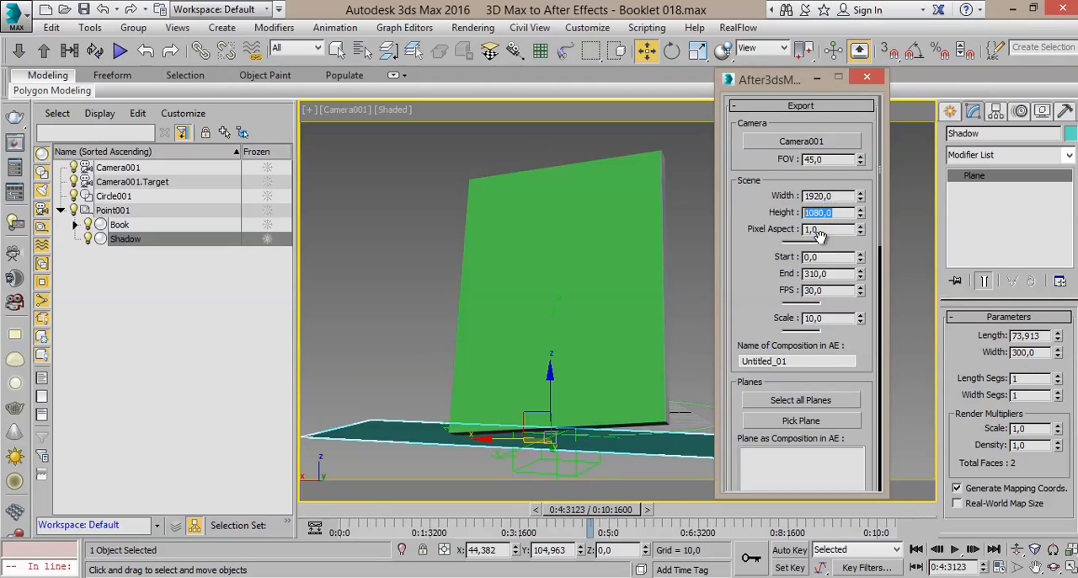
double_click(828, 273)
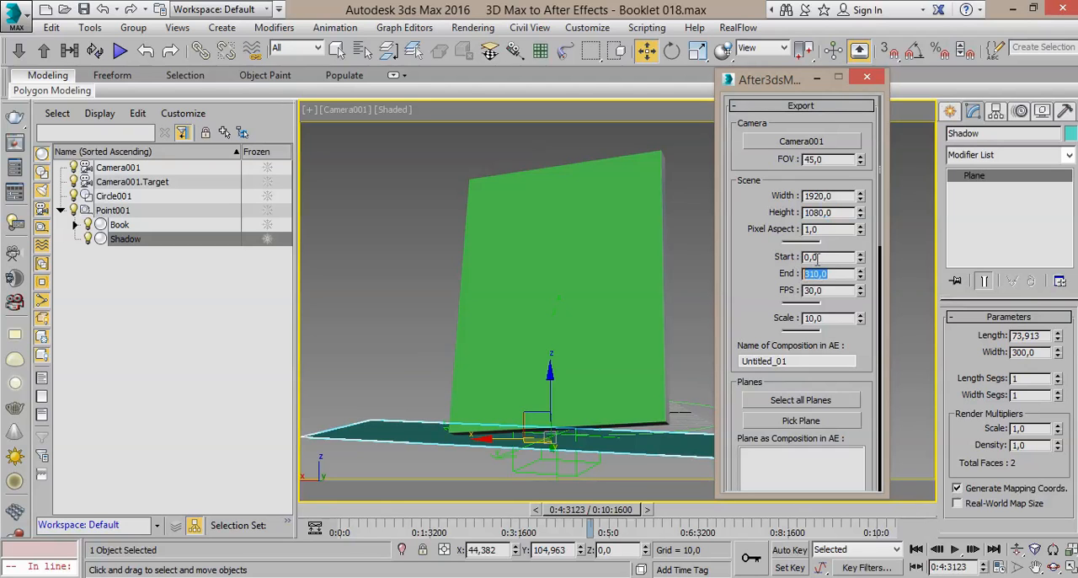
click(820, 289)
right_click(966, 549)
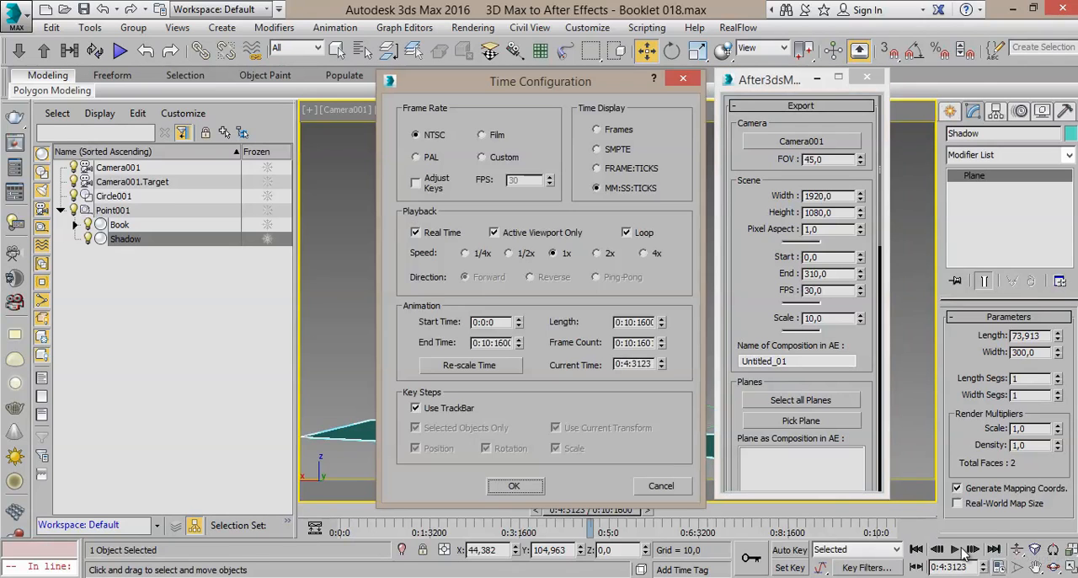
click(608, 190)
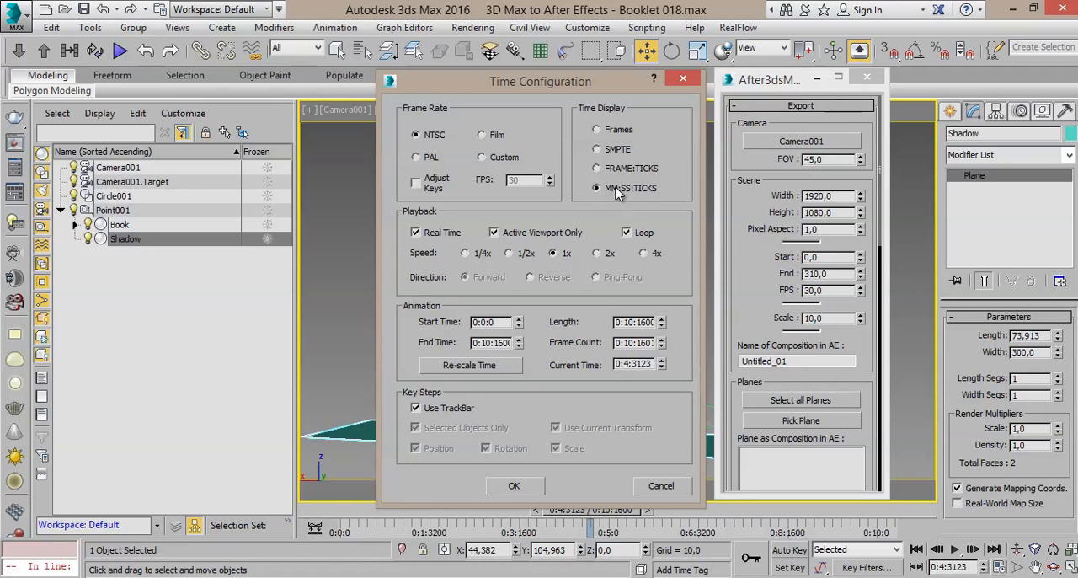
click(616, 131)
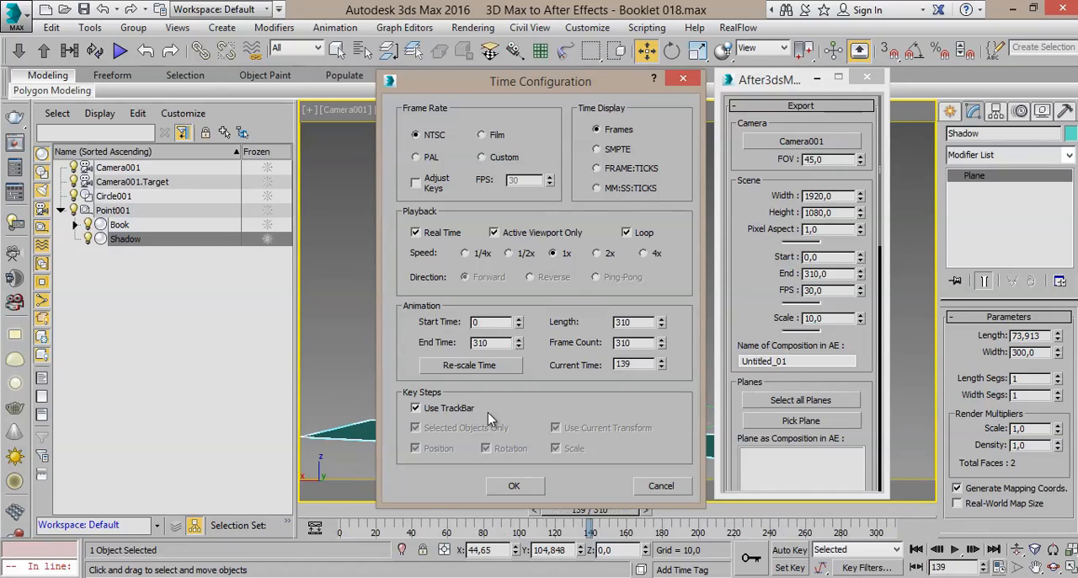
click(502, 487)
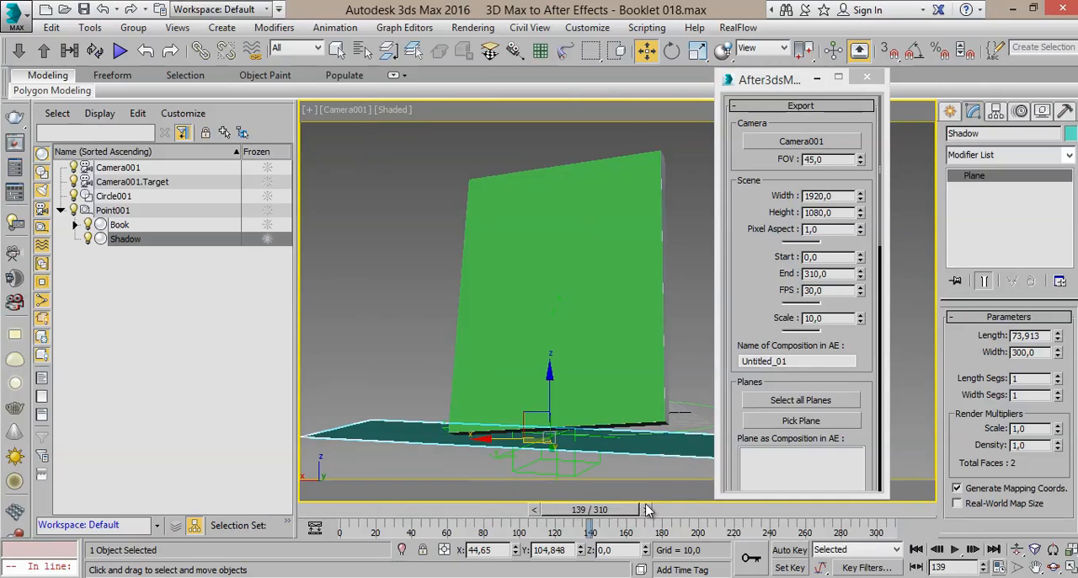
Step: Scrub the animation to frame 310 to compare it with the export's End value, and check the Scale setting
drag(621, 511, 861, 516)
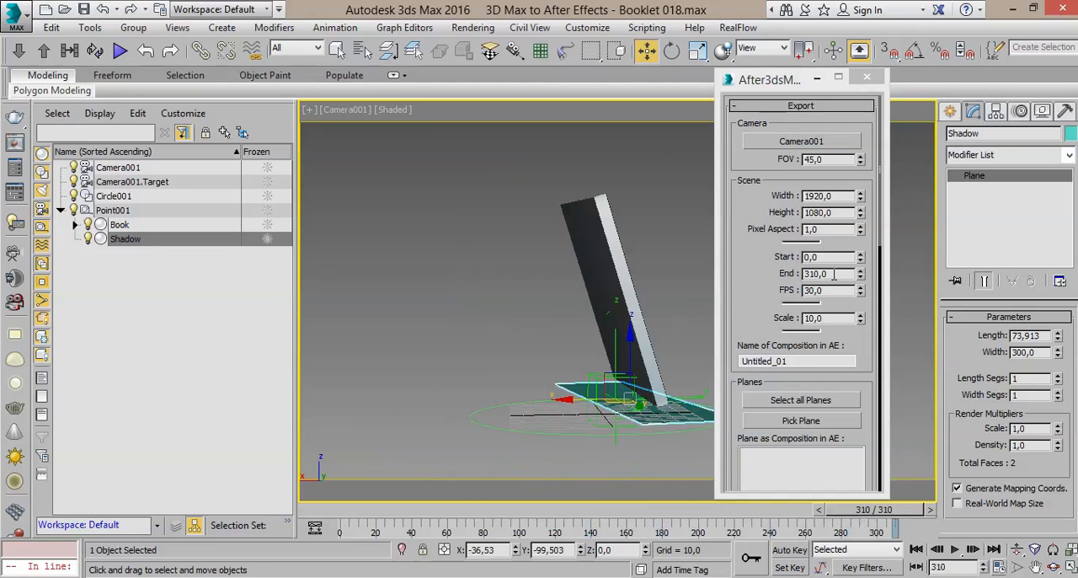
drag(833, 274, 768, 261)
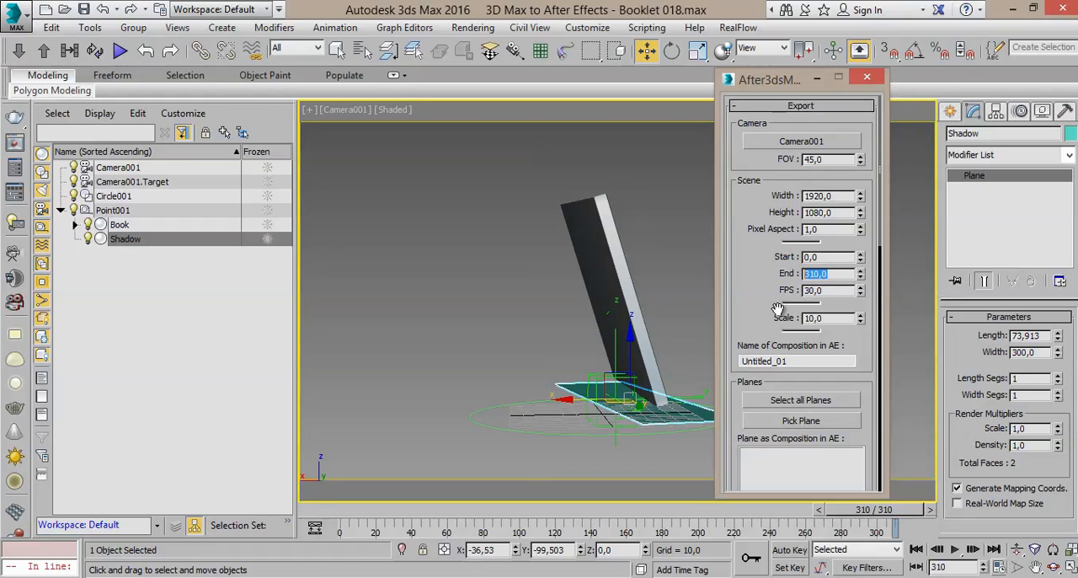
mouse_move(831, 318)
mouse_down()
mouse_move(796, 319)
mouse_move(818, 318)
mouse_up()
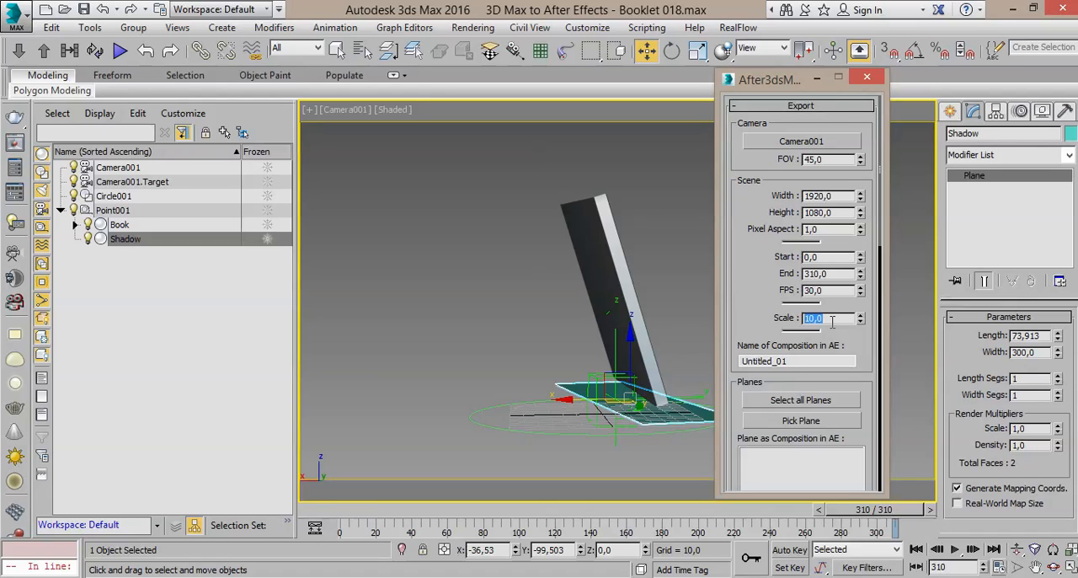
Step: Name the After Effects composition Booklet in the export settings
drag(765, 328, 757, 244)
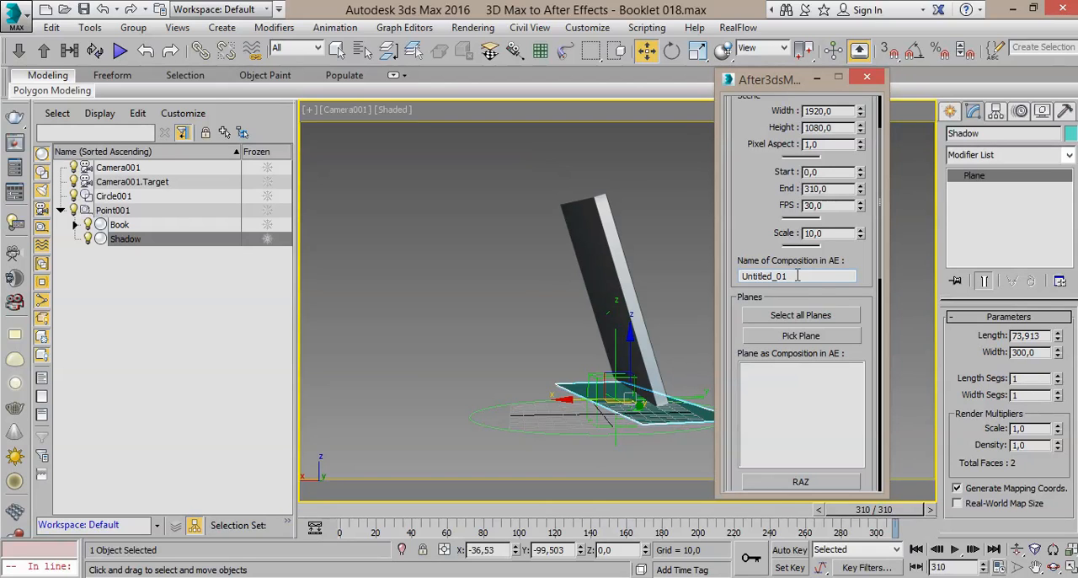
drag(797, 275, 729, 288)
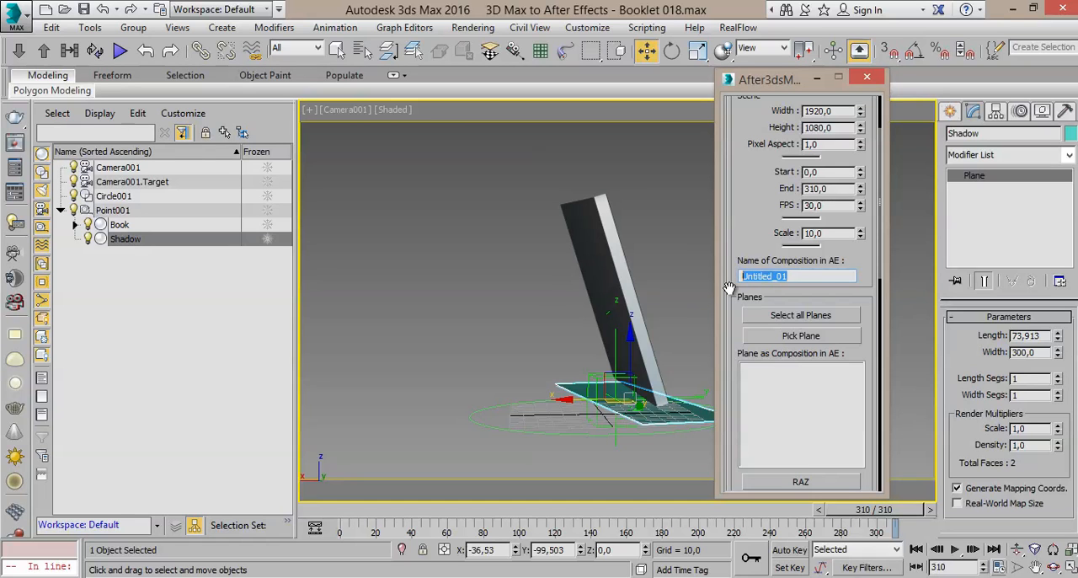
text(Booklet)
Step: Pick Front Cover and Shadow by name as the planes exported as After Effects compositions
drag(726, 313, 734, 238)
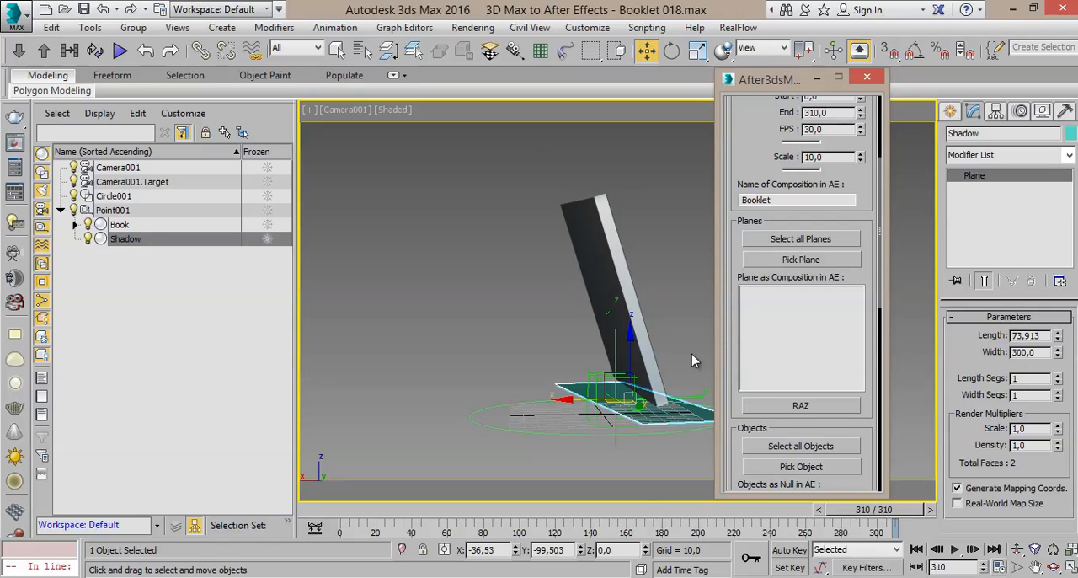
drag(648, 509, 578, 506)
key(w)
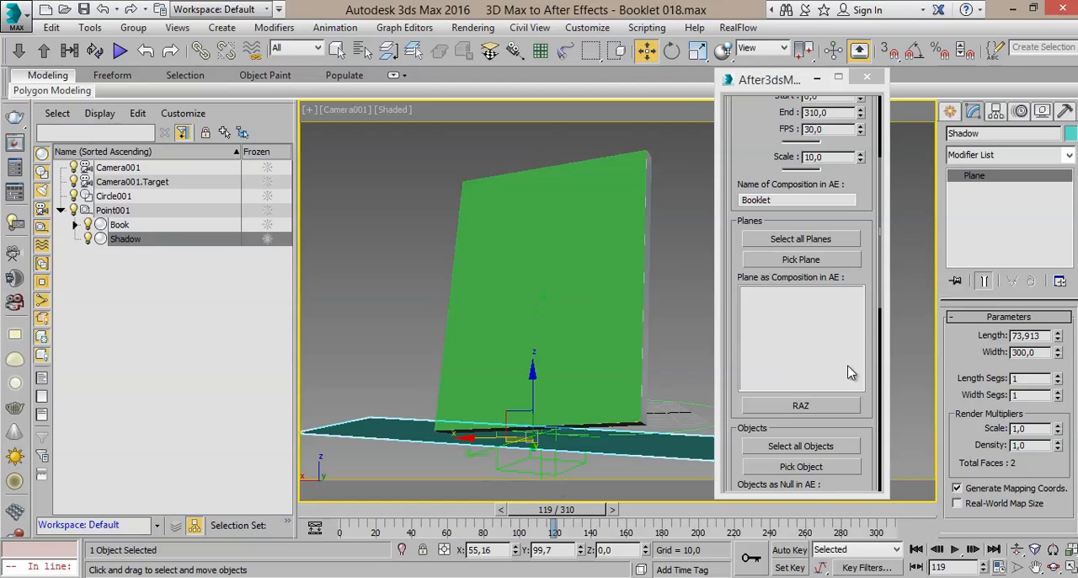
click(782, 261)
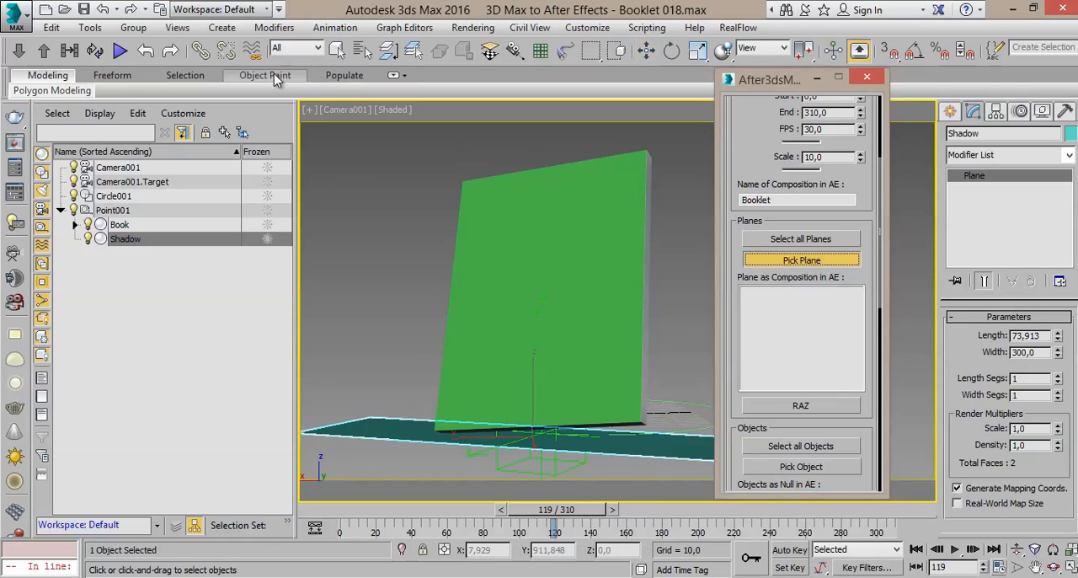
click(336, 49)
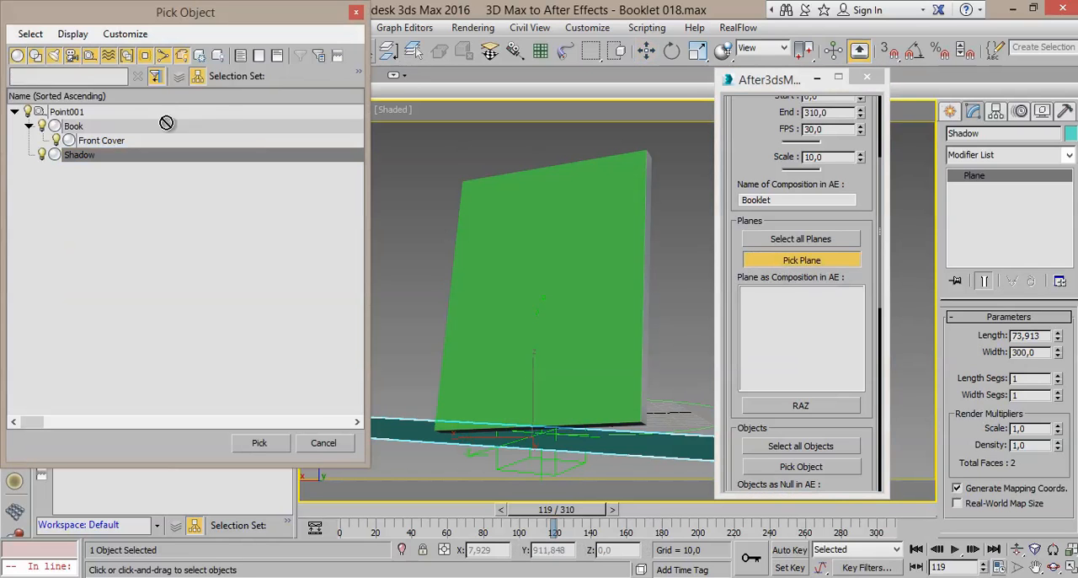
click(72, 34)
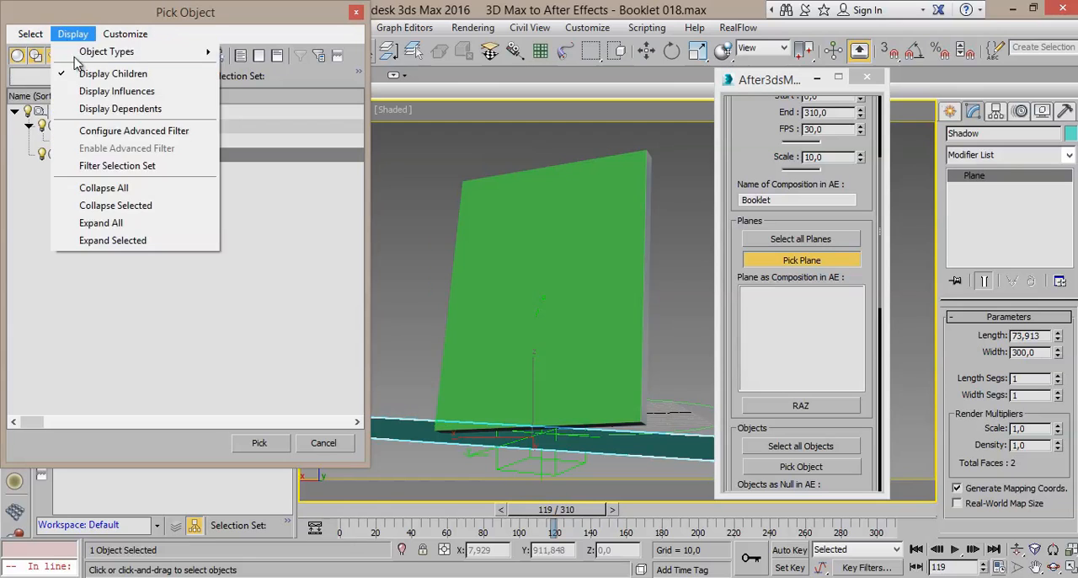
click(102, 222)
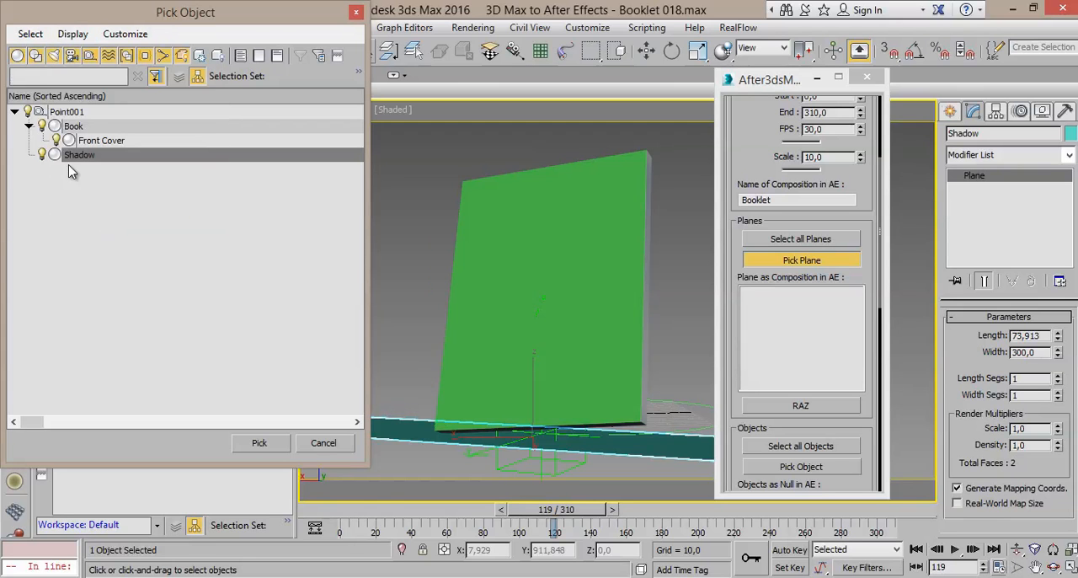
click(99, 140)
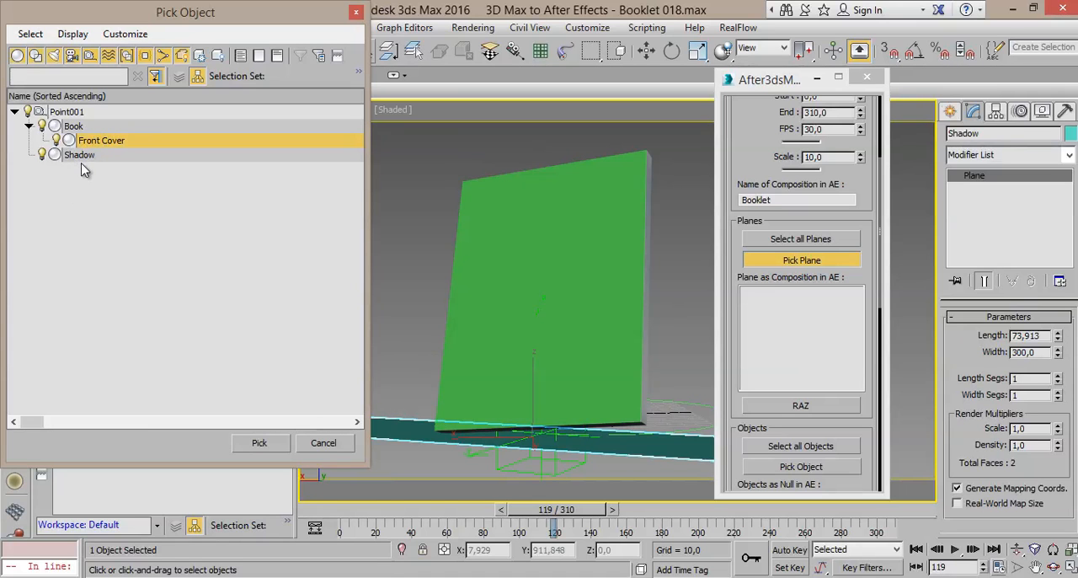
click(81, 155)
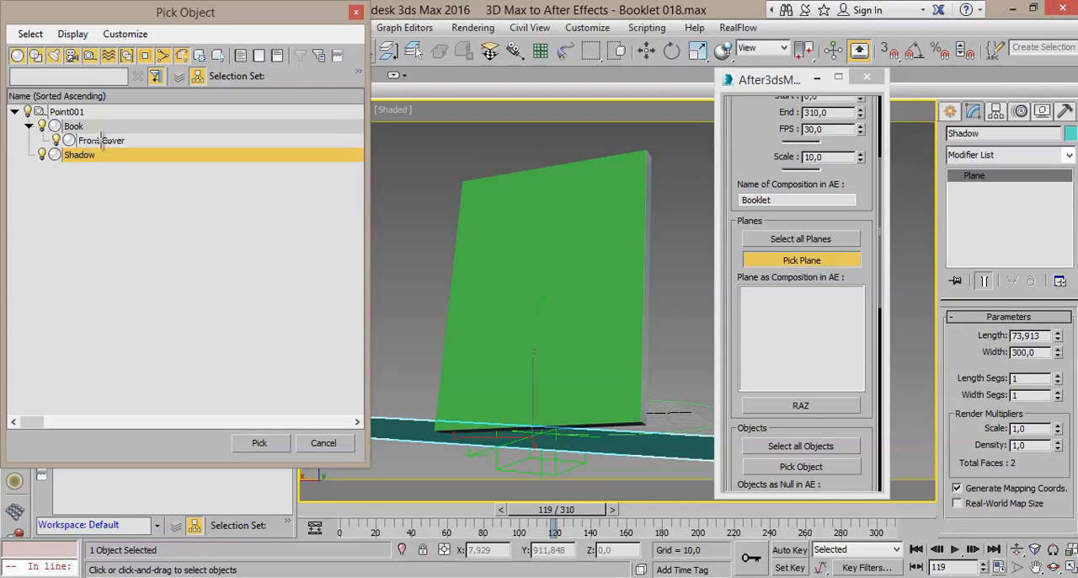
click(102, 142)
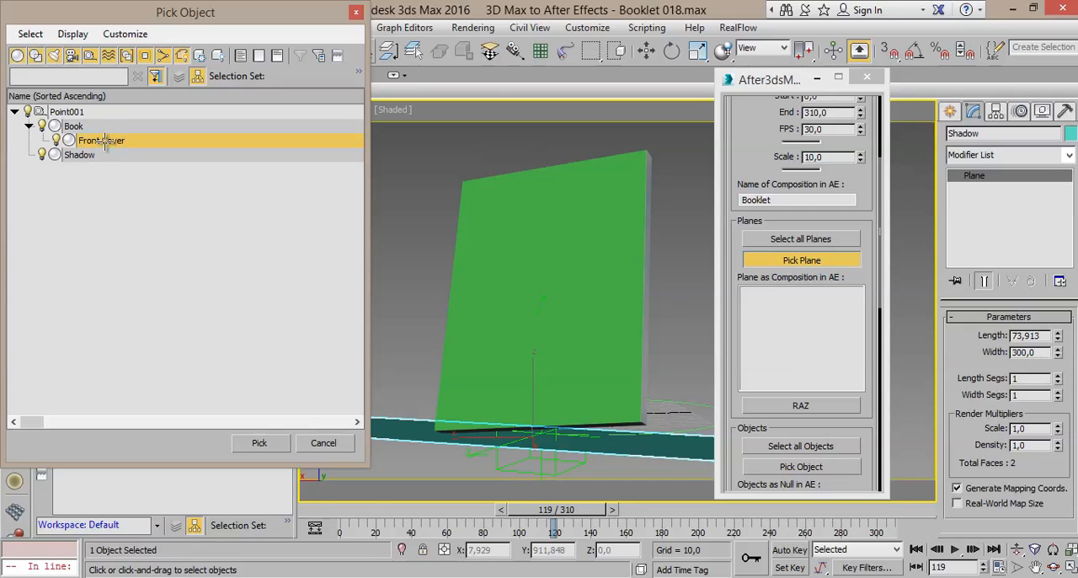
double_click(106, 148)
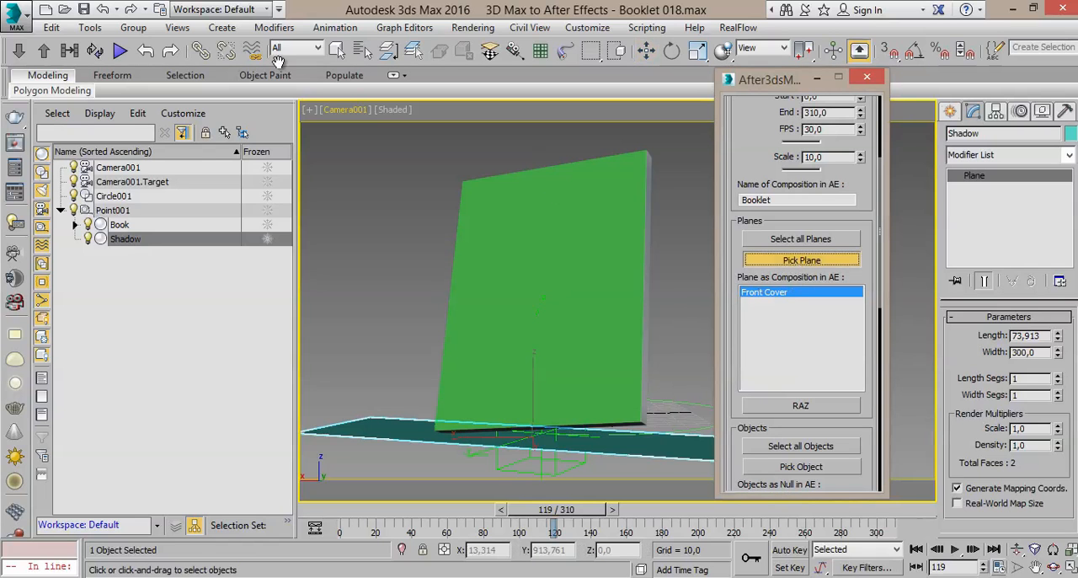
click(362, 50)
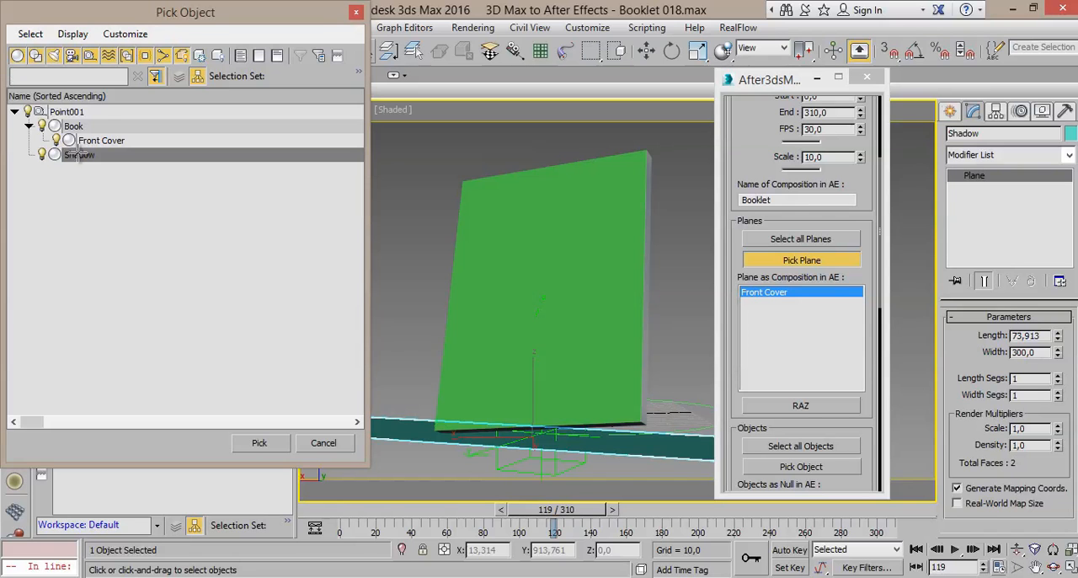
double_click(78, 155)
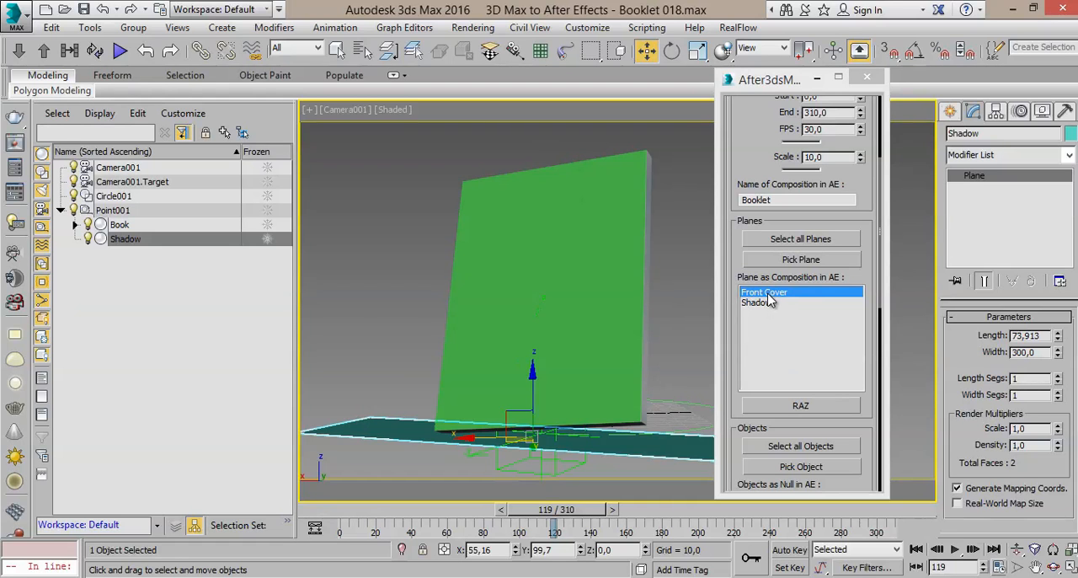
Step: Move the animation to frame 65 and pick the Book in the viewport as an object exported as a null
drag(728, 384, 748, 251)
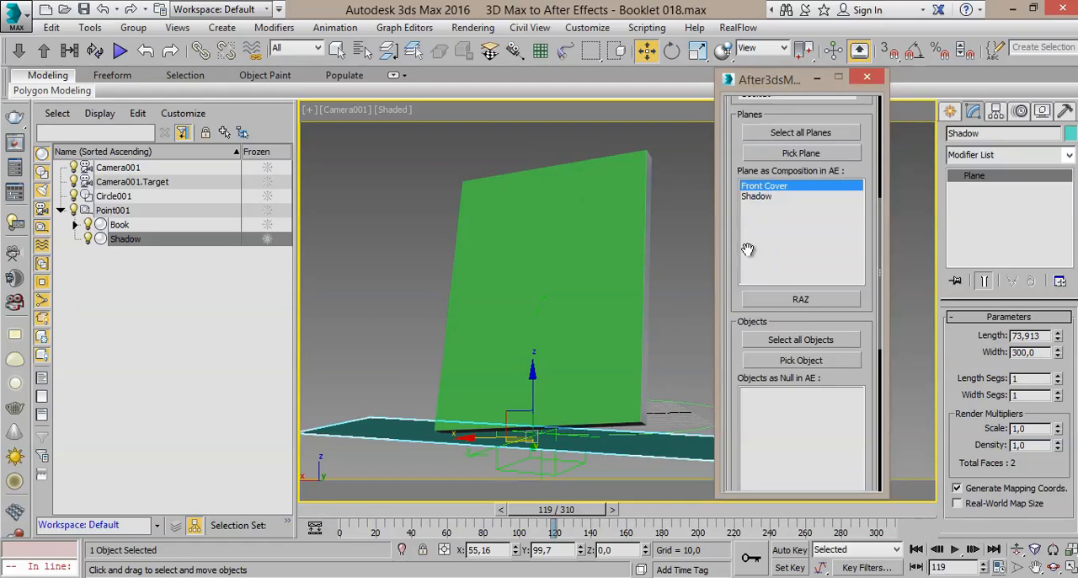
scroll(750, 255, down, 5)
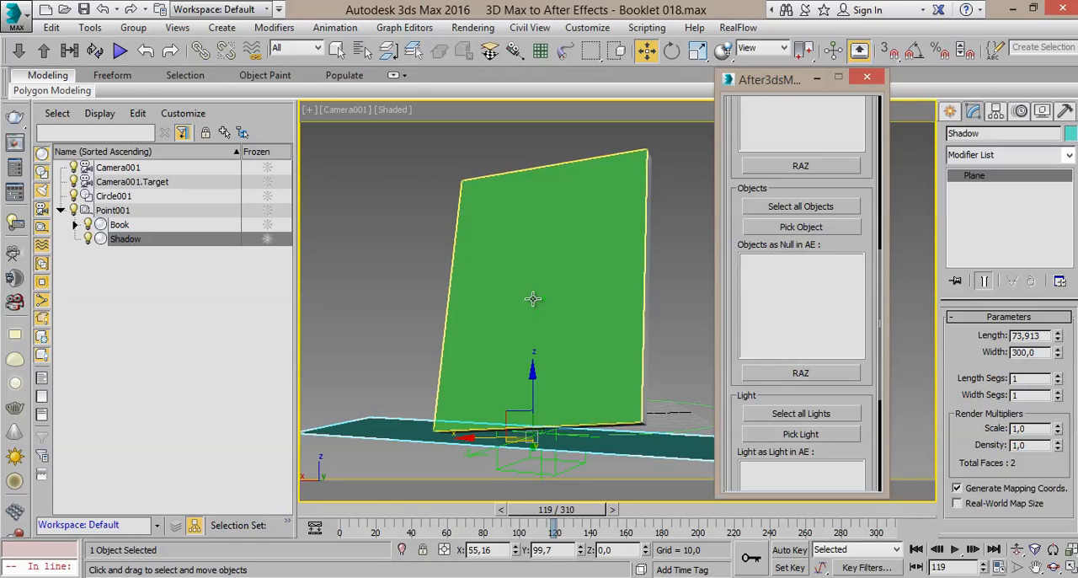
click(334, 52)
drag(500, 515, 457, 510)
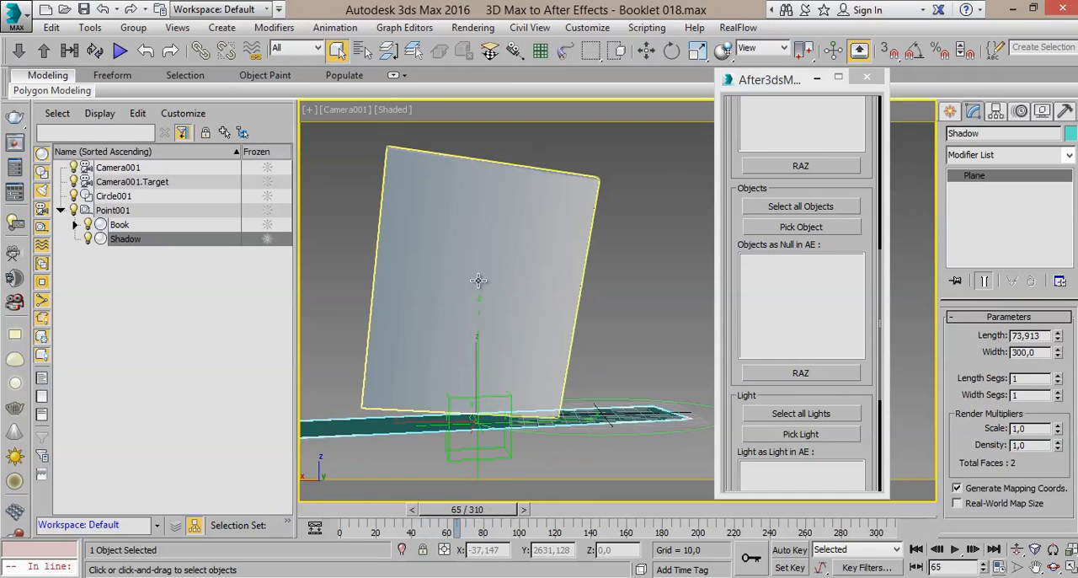
click(811, 271)
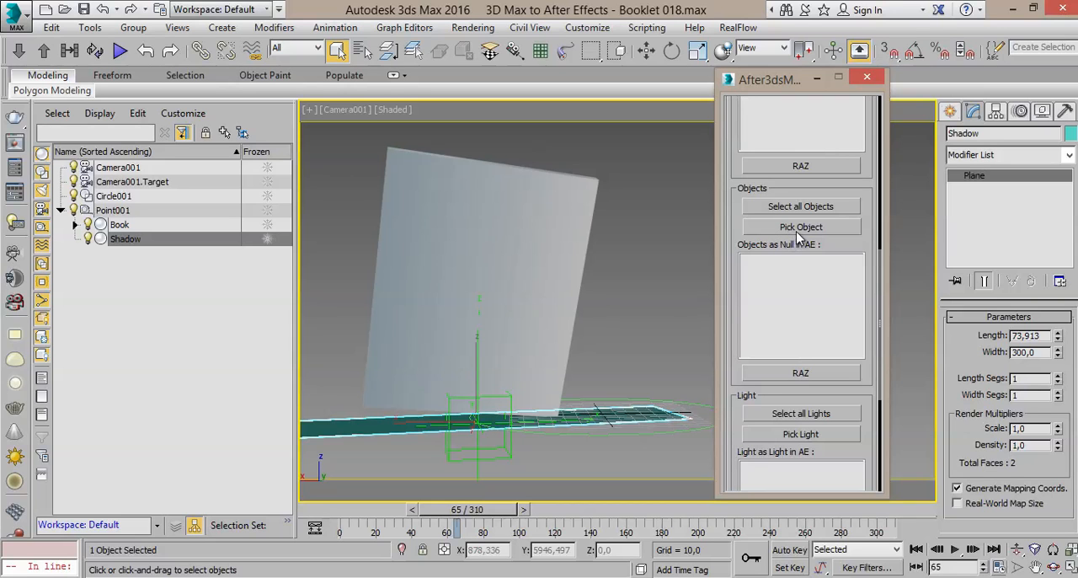
click(800, 227)
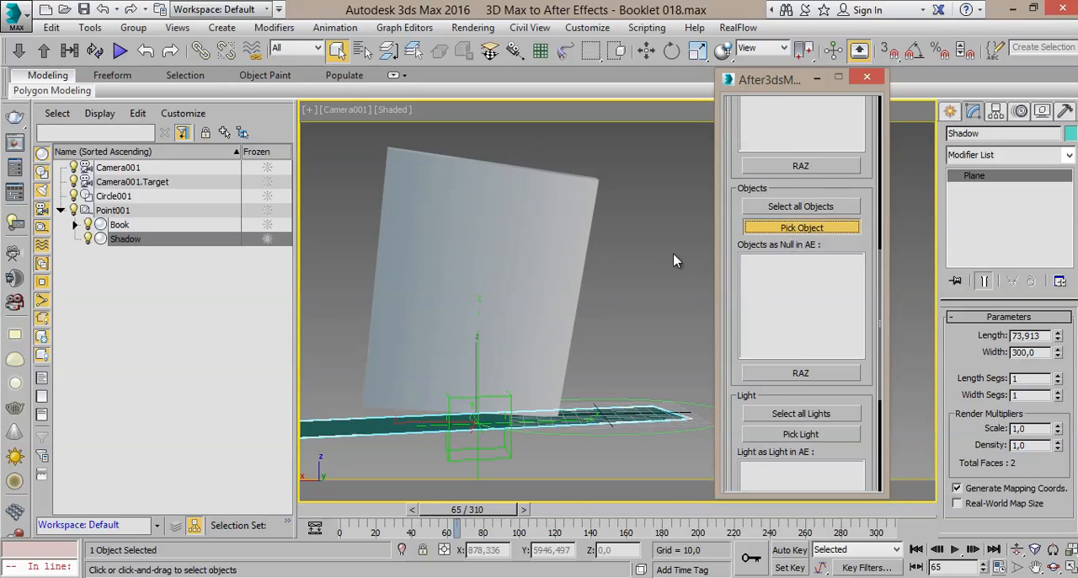
click(543, 273)
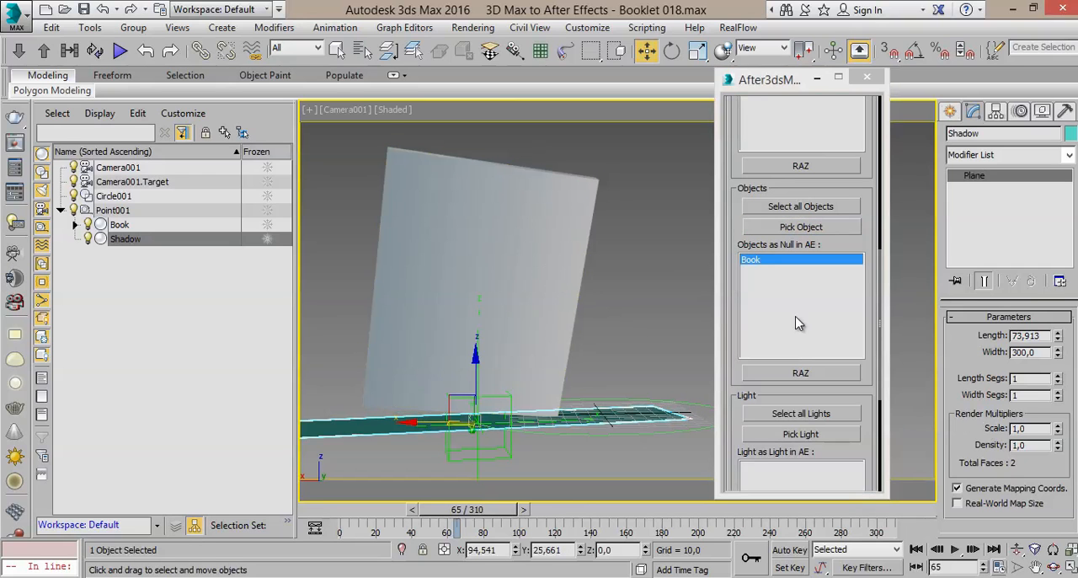
Step: Review the chosen export items and clear both the null objects list and the planes list
drag(733, 233, 730, 310)
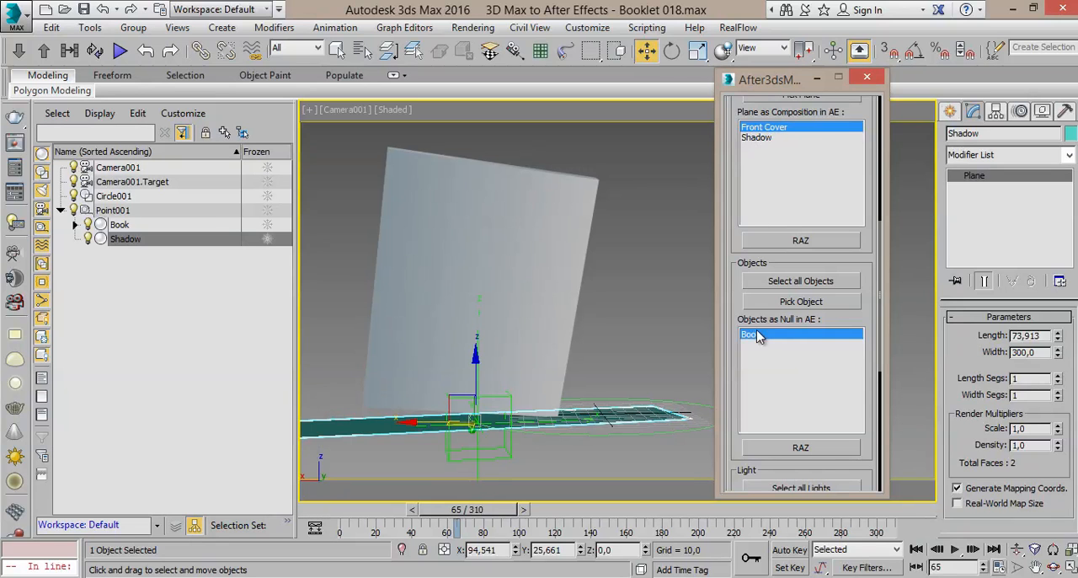
drag(733, 330, 746, 210)
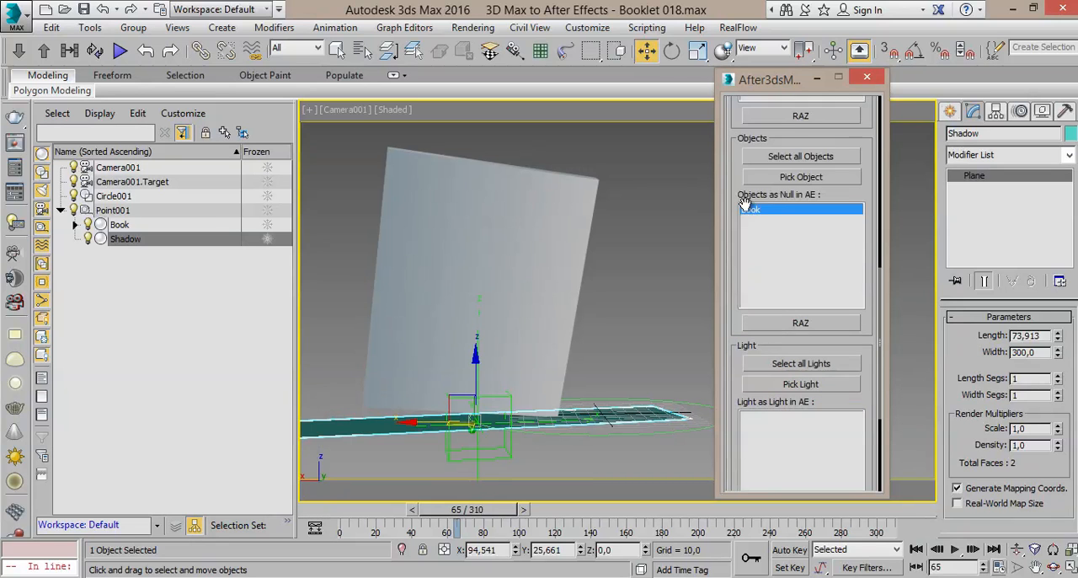
click(812, 322)
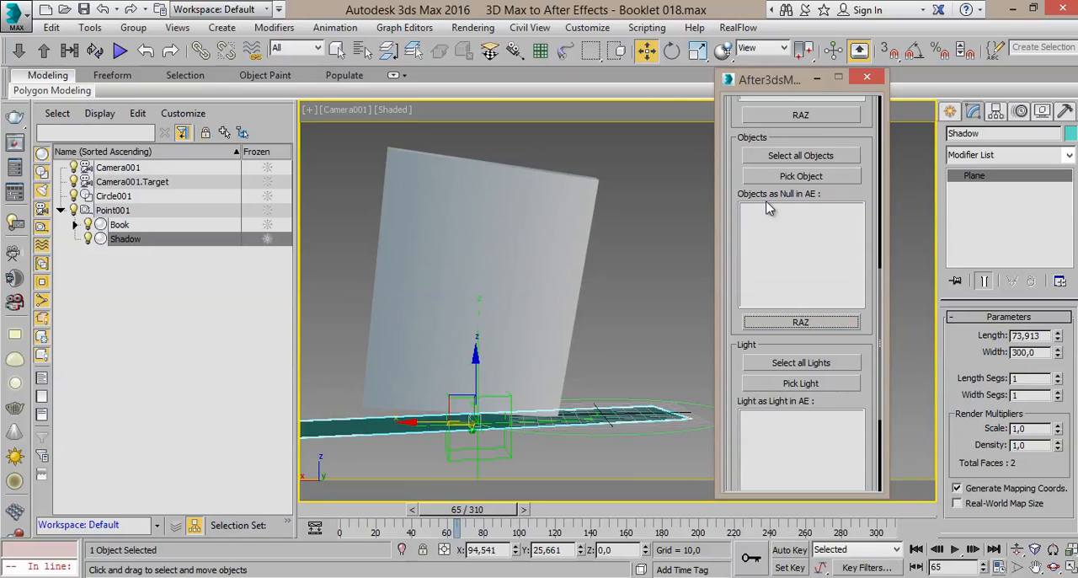
drag(739, 196, 738, 402)
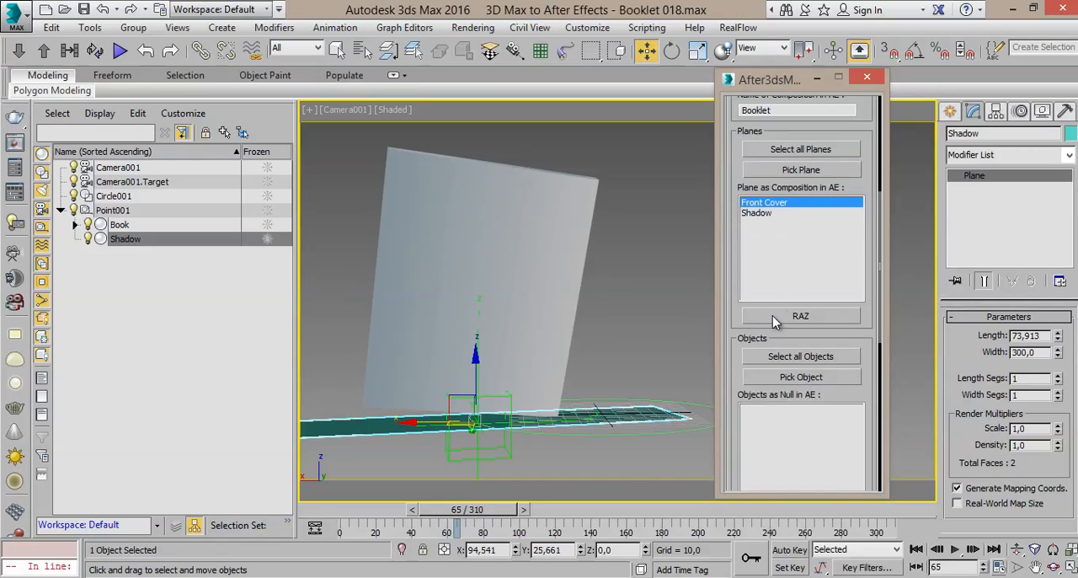
click(772, 316)
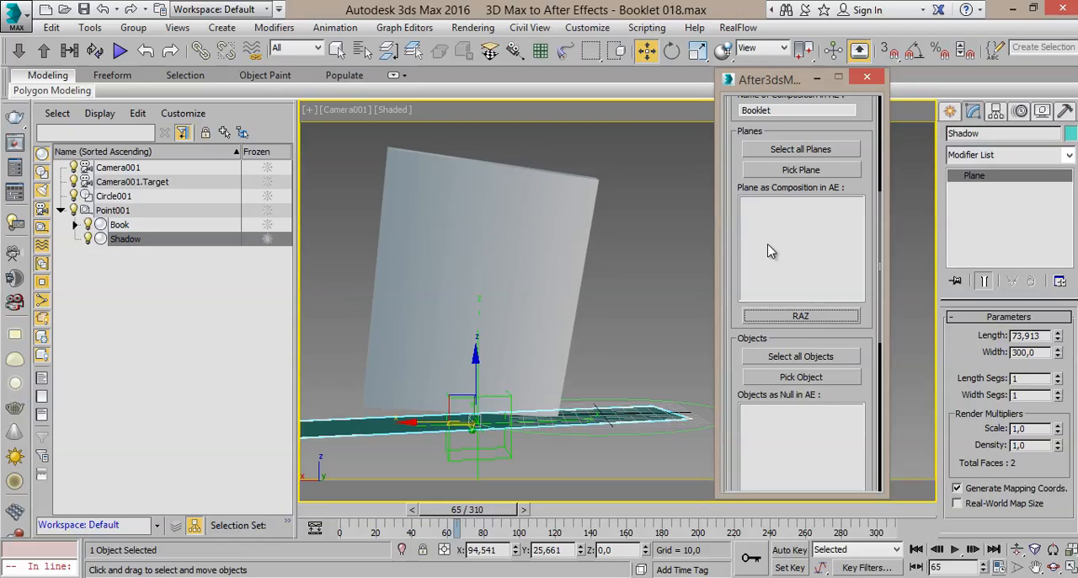
Step: Pick Front Cover and Shadow by name again as the planes for the After Effects compositions
click(794, 170)
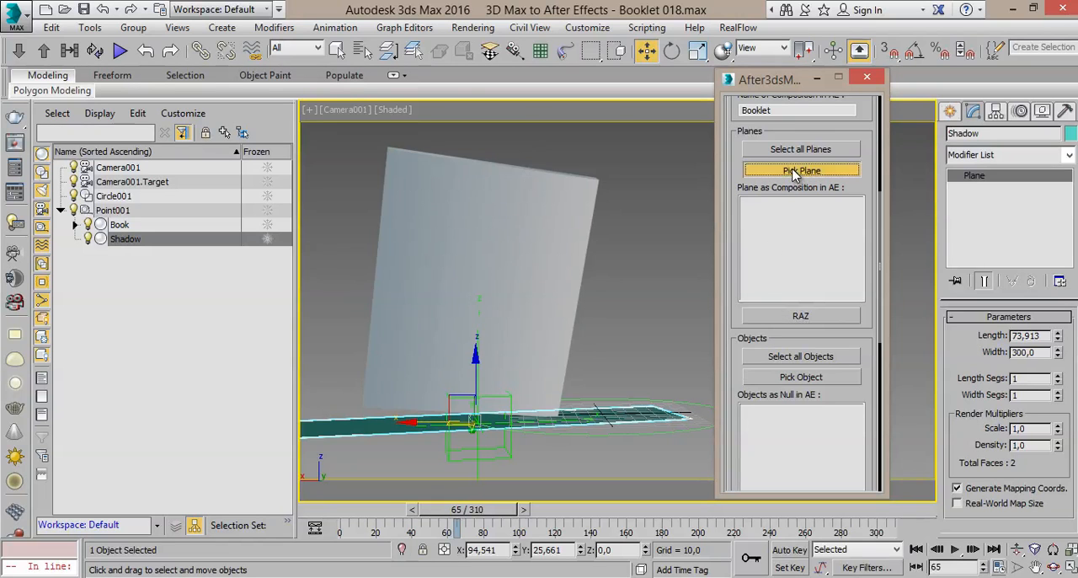
click(362, 51)
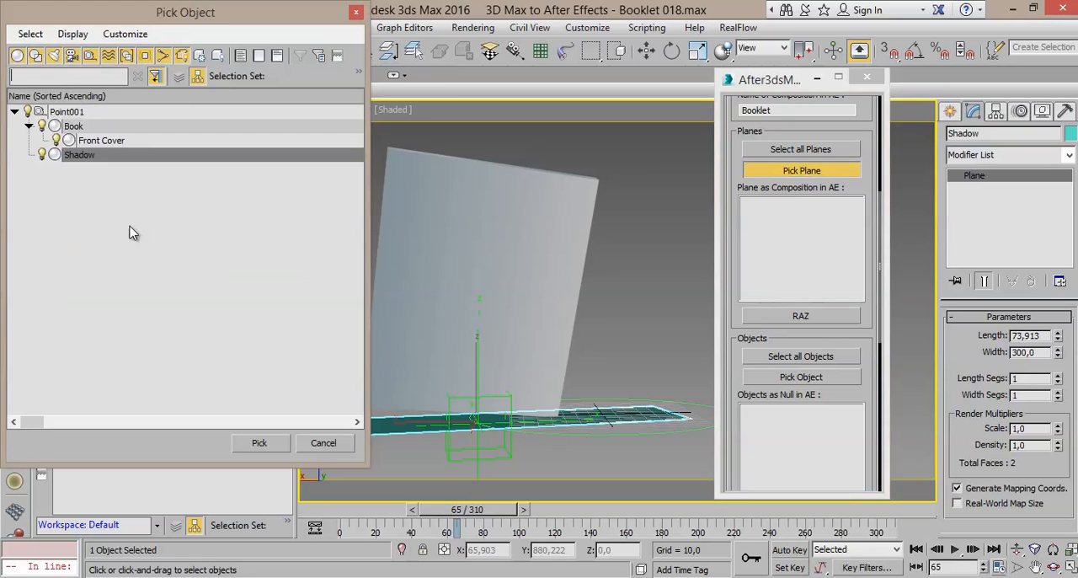
double_click(108, 140)
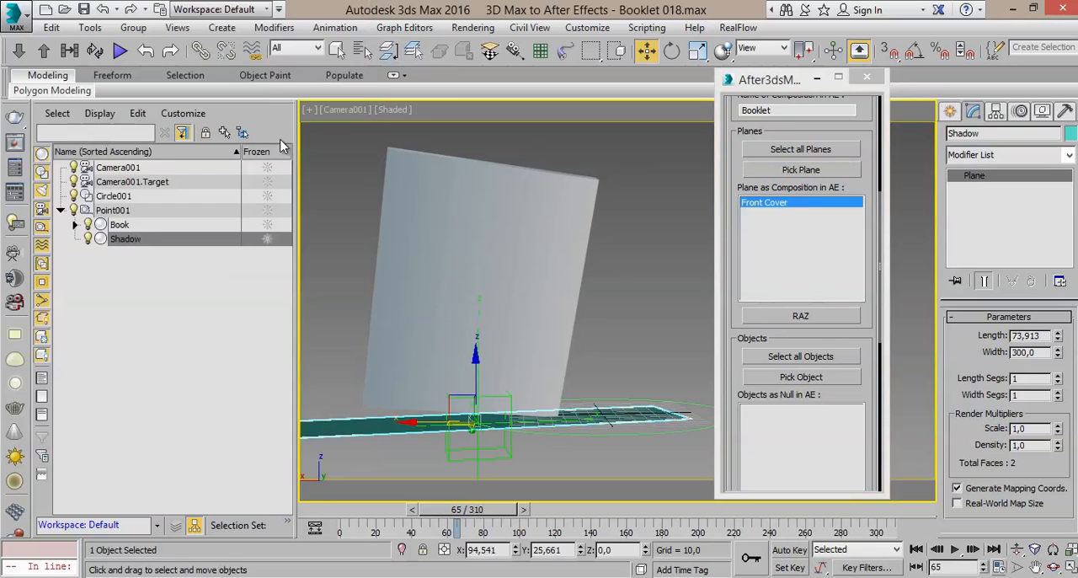
click(797, 172)
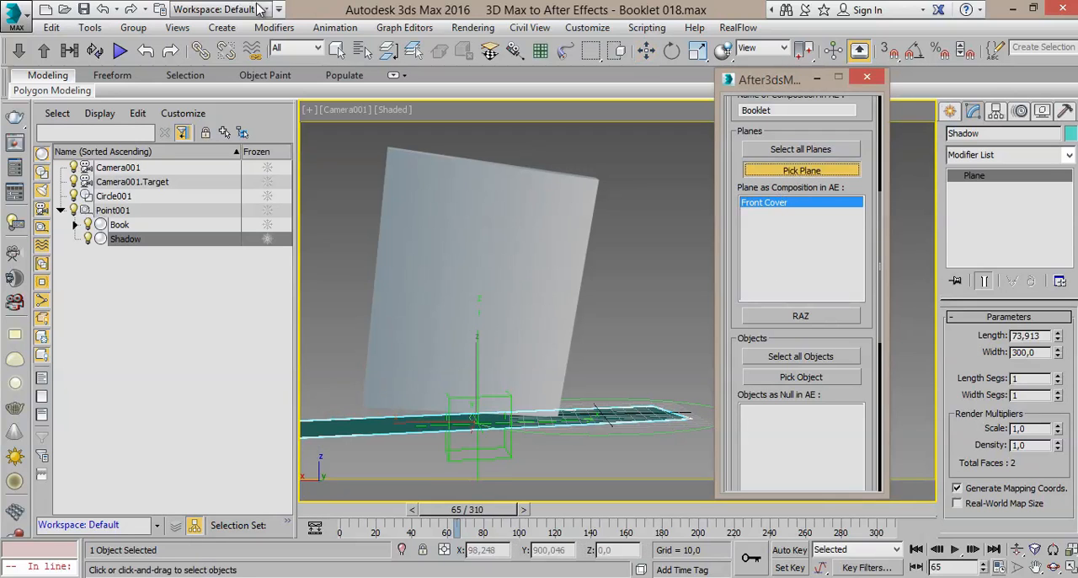
click(370, 53)
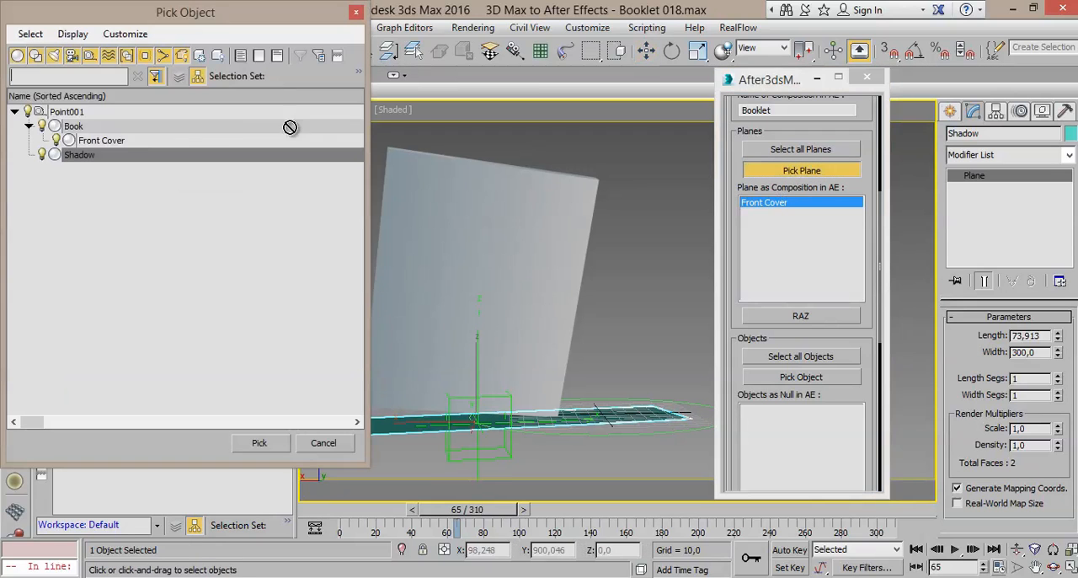
double_click(79, 155)
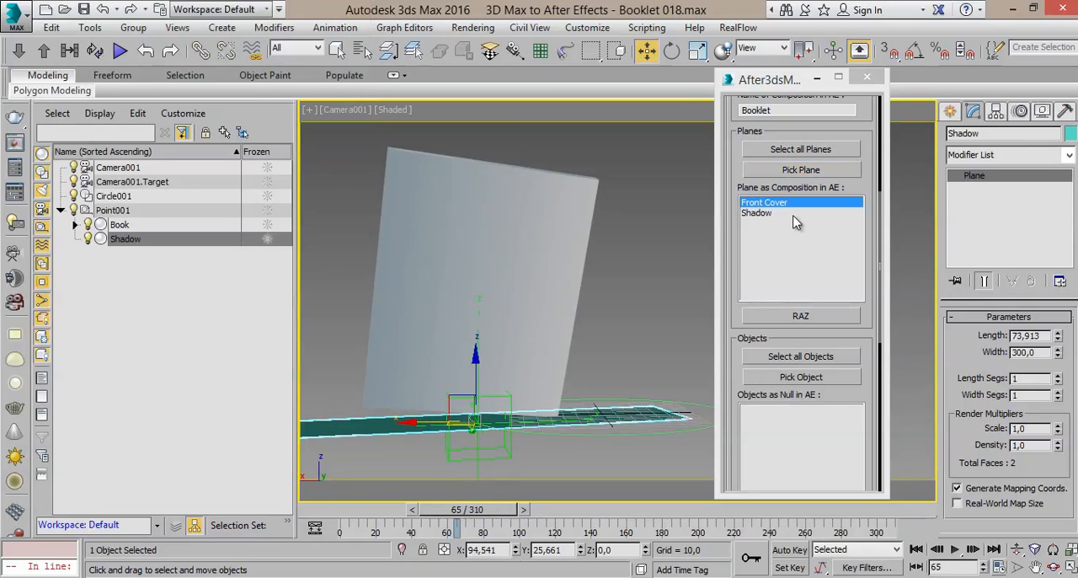
Step: Move the animation to frame 29 and create a standard Omni light on the ground beside the booklet
scroll(741, 354, down, 5)
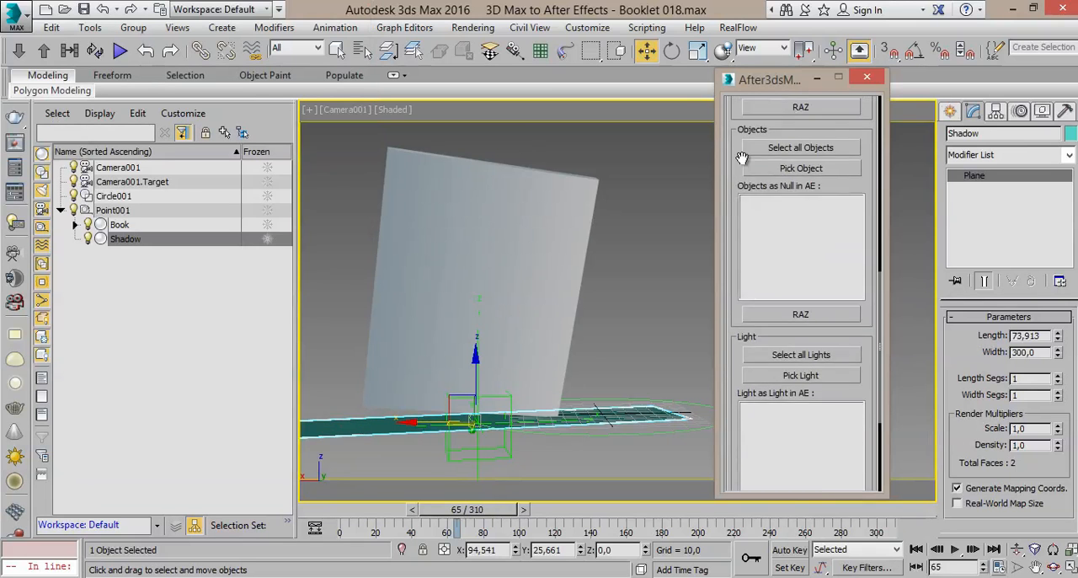
scroll(779, 317, down, 2)
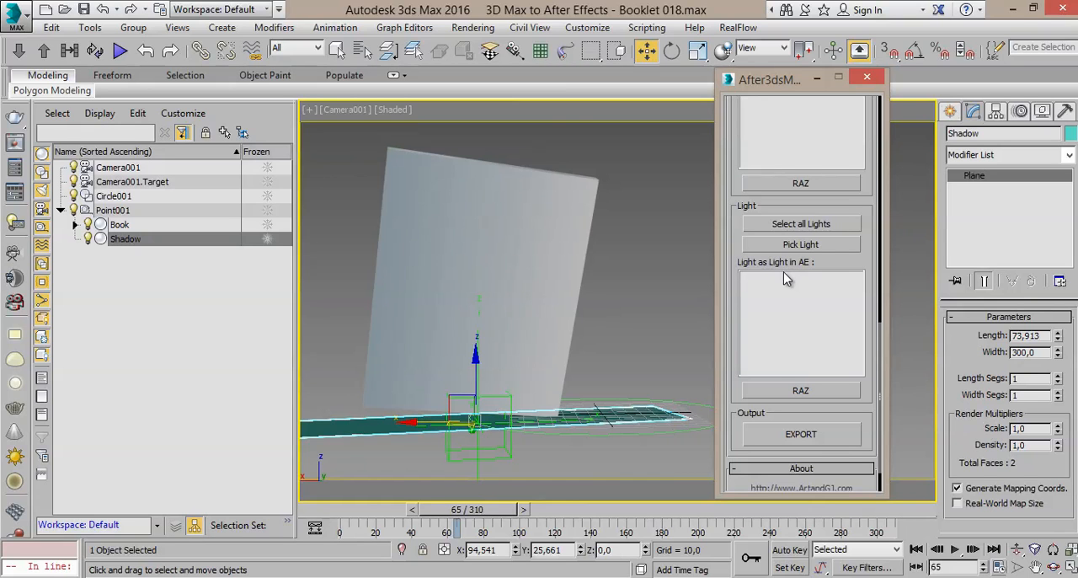
drag(502, 516, 443, 524)
key(w)
click(950, 113)
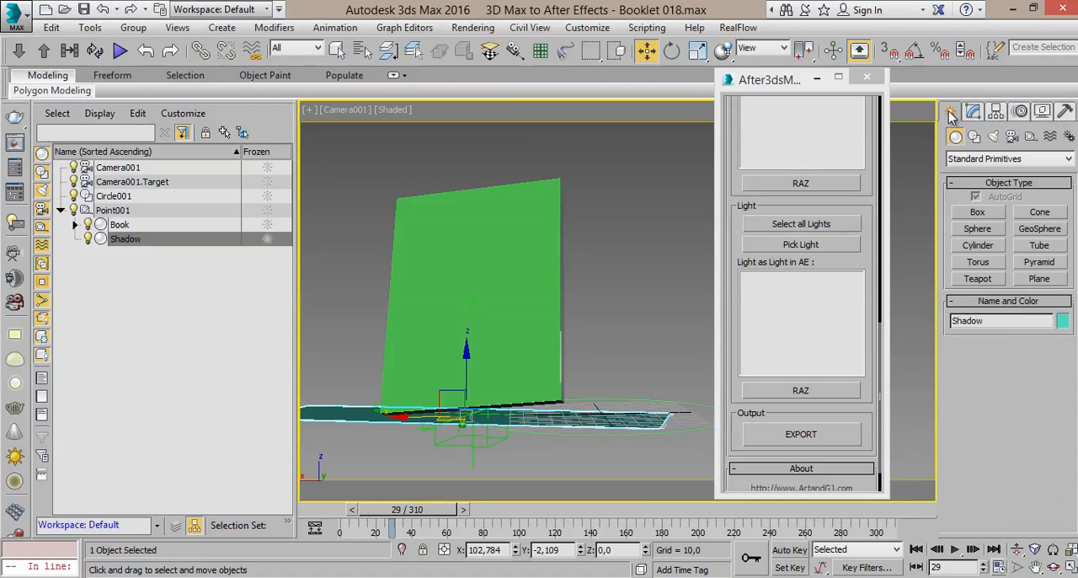
click(993, 138)
click(1009, 159)
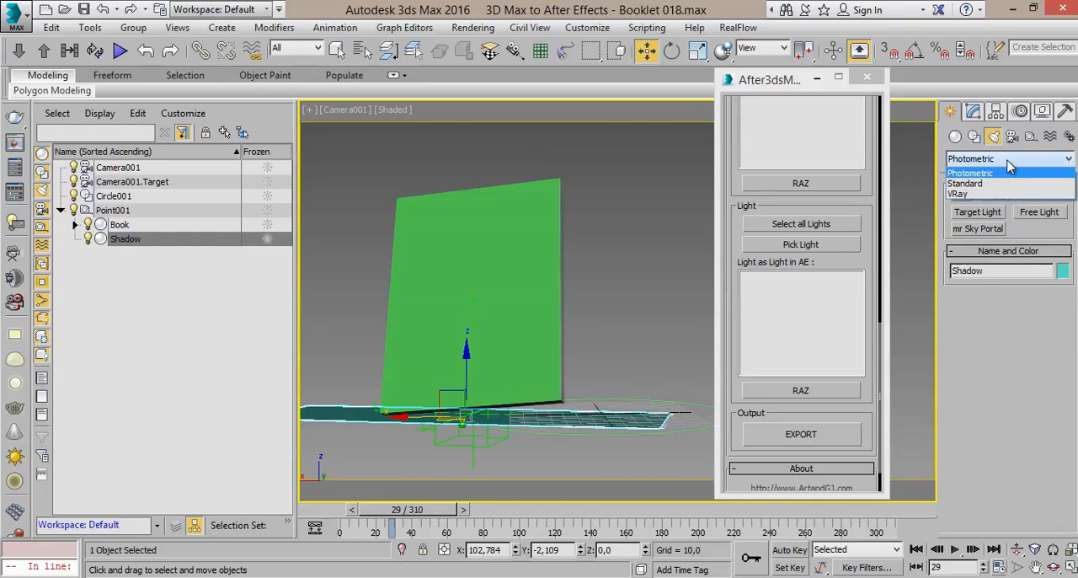
click(990, 184)
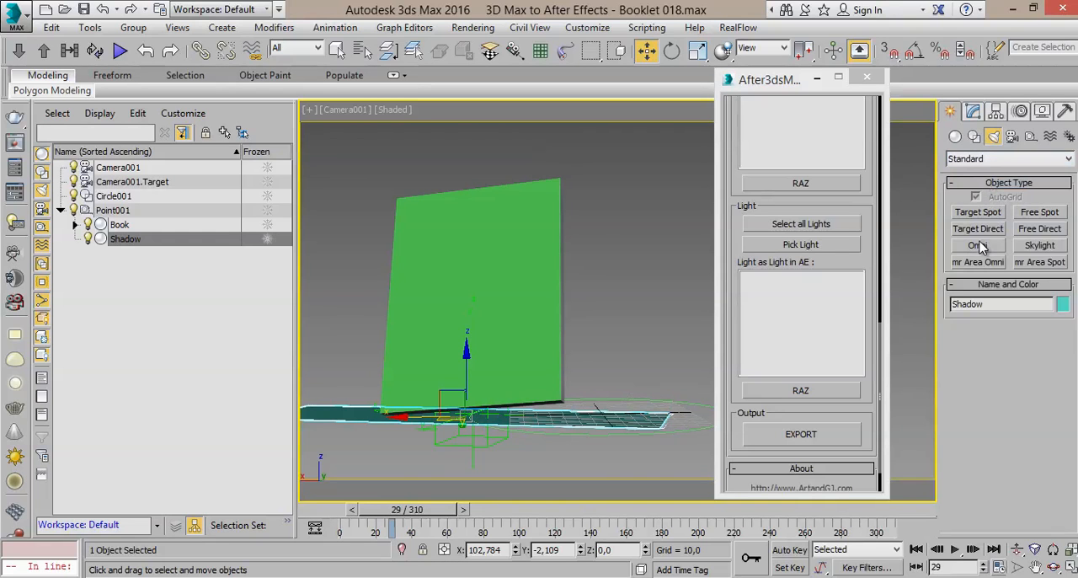
click(979, 245)
click(686, 418)
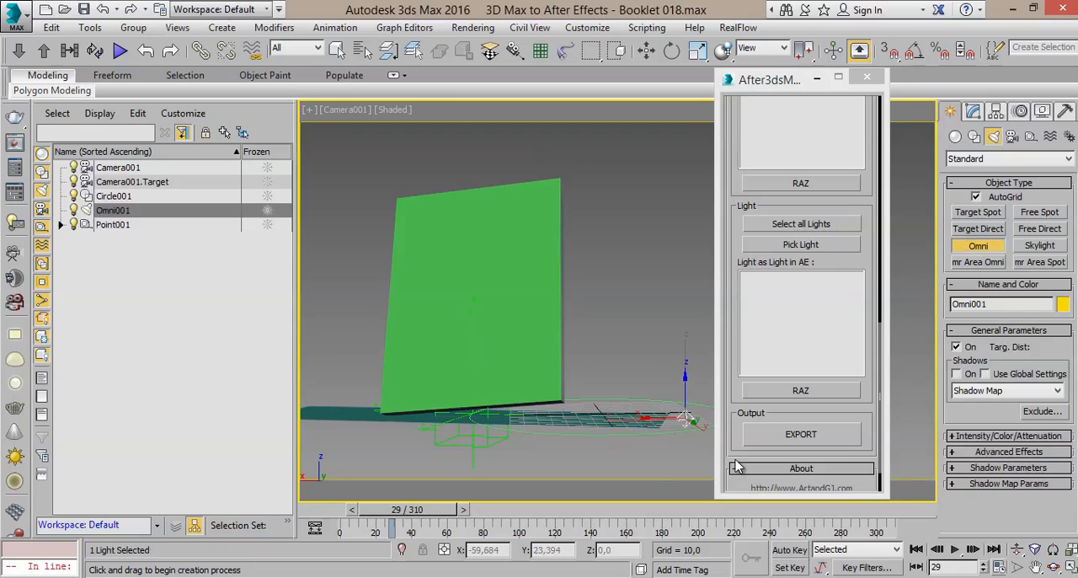
Step: Show all four viewports and raise the Omni light in the Front view to a height of about 175.67
click(1070, 569)
drag(783, 84, 463, 190)
click(645, 50)
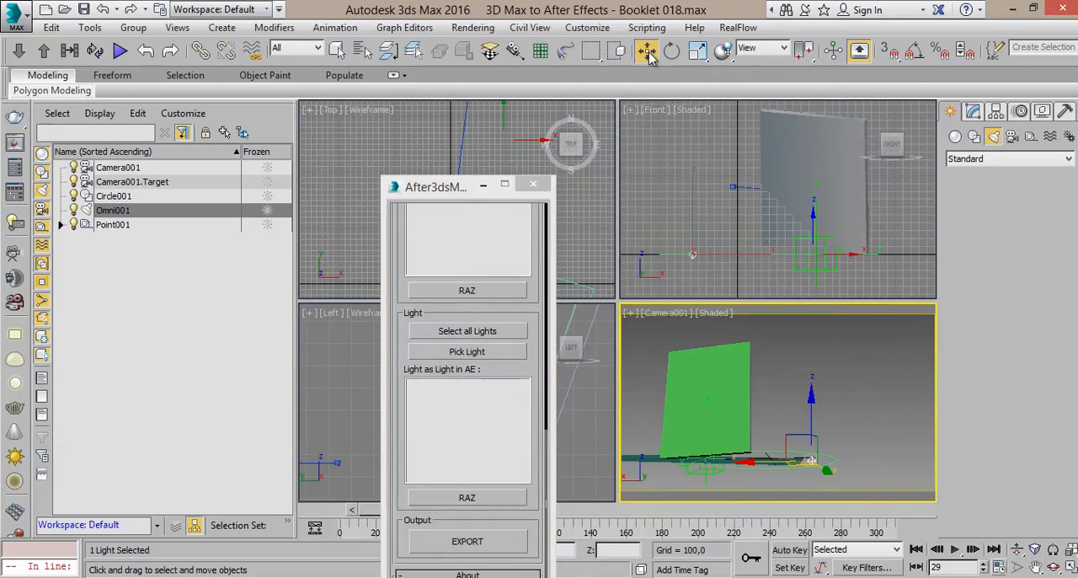
middle_drag(701, 213, 699, 223)
drag(689, 222, 689, 91)
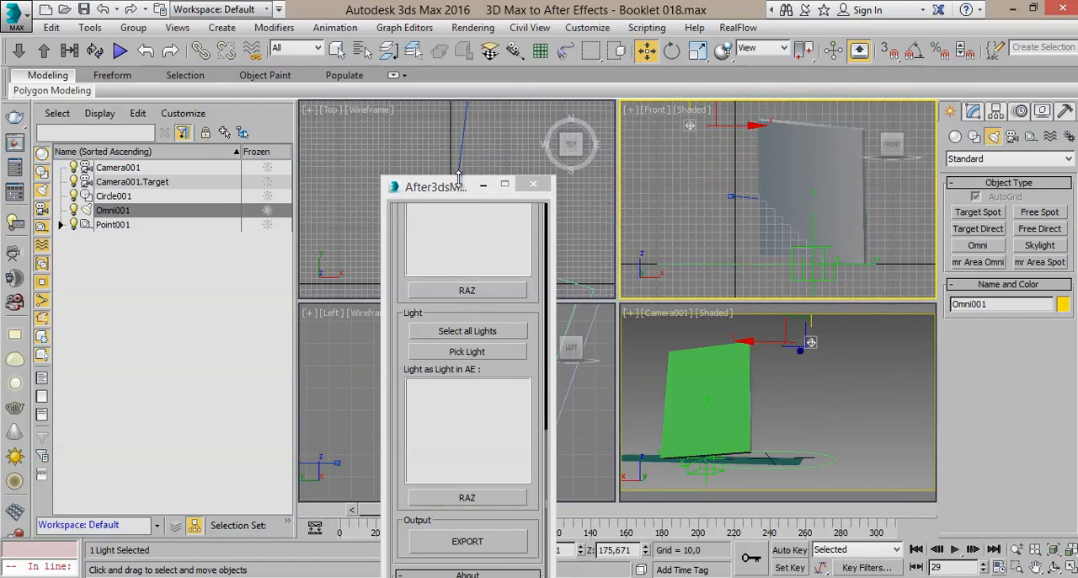
Step: Examine the Omni light's placement relative to the booklet in the Top, Front and camera views around frames 24 to 28
drag(448, 194, 461, 429)
middle_drag(717, 167, 720, 207)
mouse_move(371, 514)
mouse_down()
mouse_move(306, 511)
mouse_move(363, 510)
mouse_up()
key(w)
middle_drag(437, 225, 439, 189)
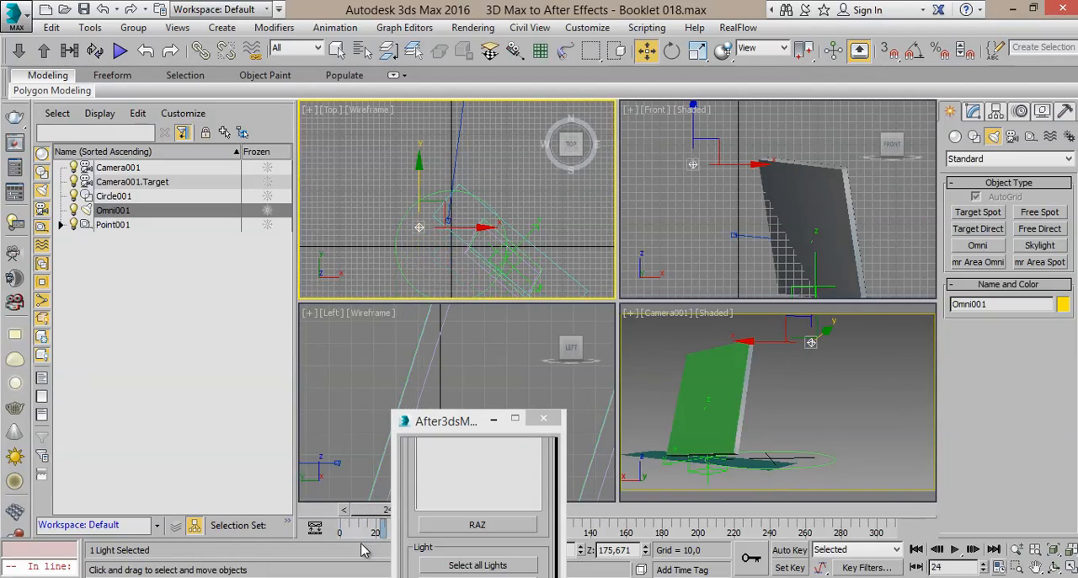
mouse_move(360, 517)
mouse_down()
mouse_move(293, 510)
mouse_move(379, 513)
mouse_move(366, 513)
mouse_up()
key(w)
middle_click(820, 386)
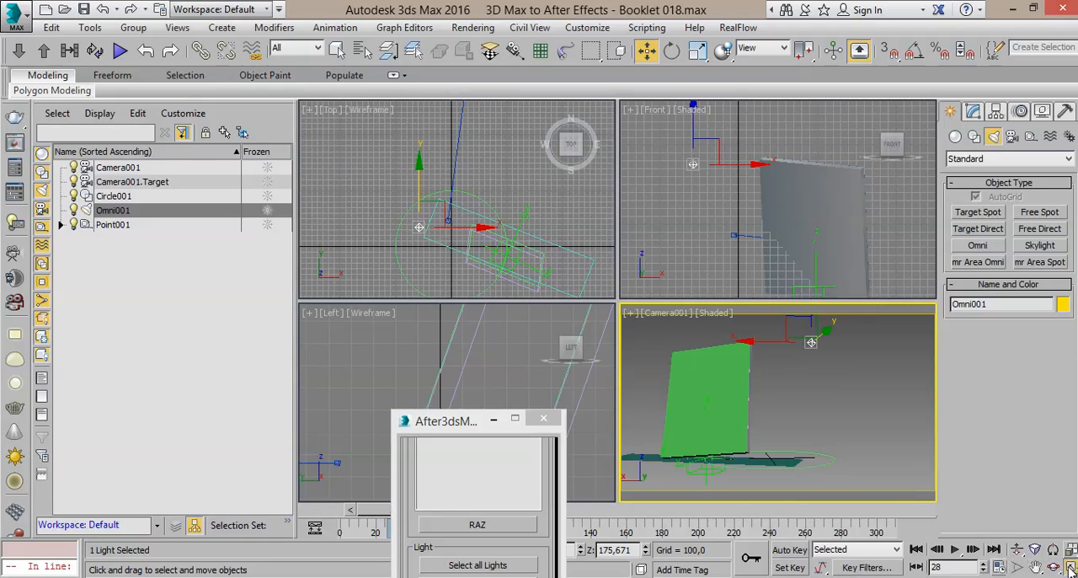
click(1069, 566)
Step: Return the animation to frame 0 and link the Omni light to Point001 as its parent
drag(358, 518, 319, 519)
key(w)
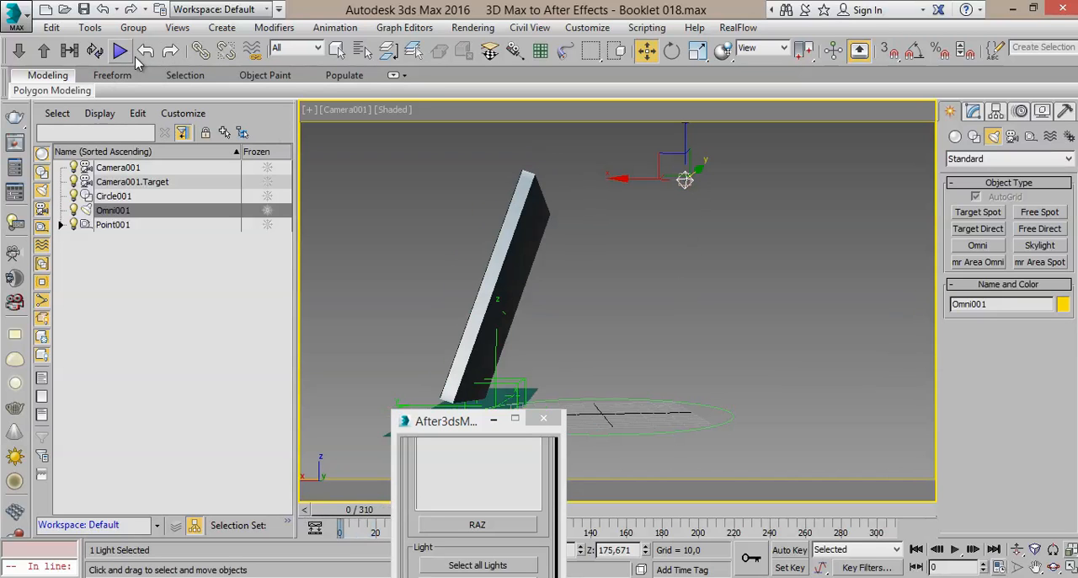
click(205, 53)
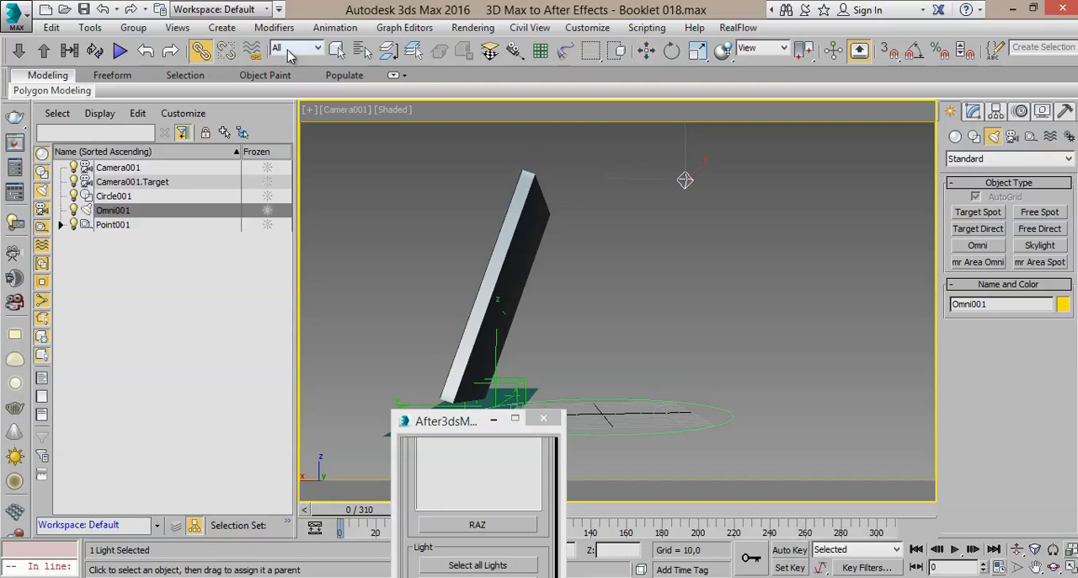
click(363, 50)
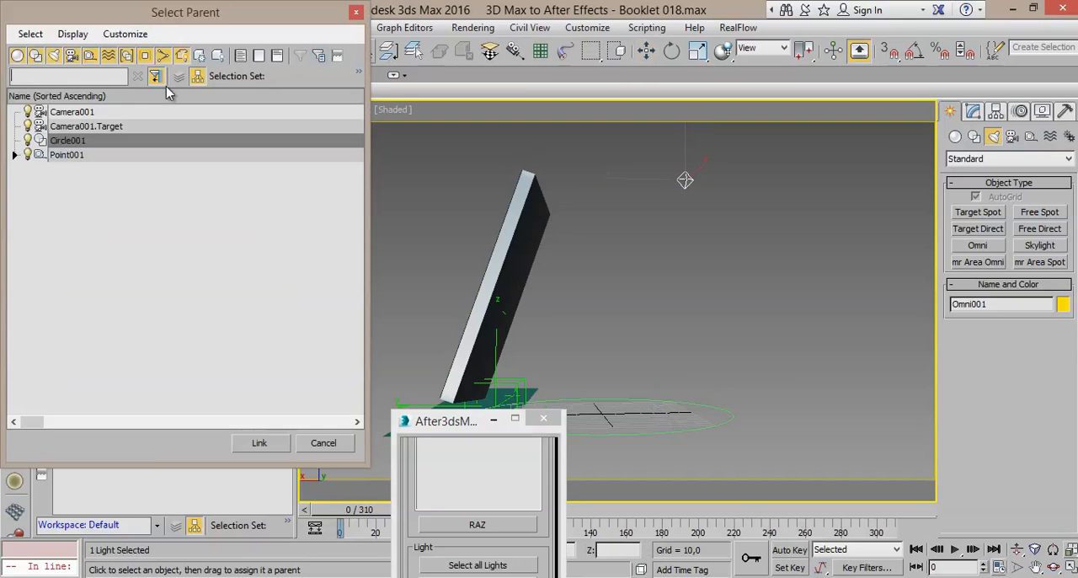
click(66, 156)
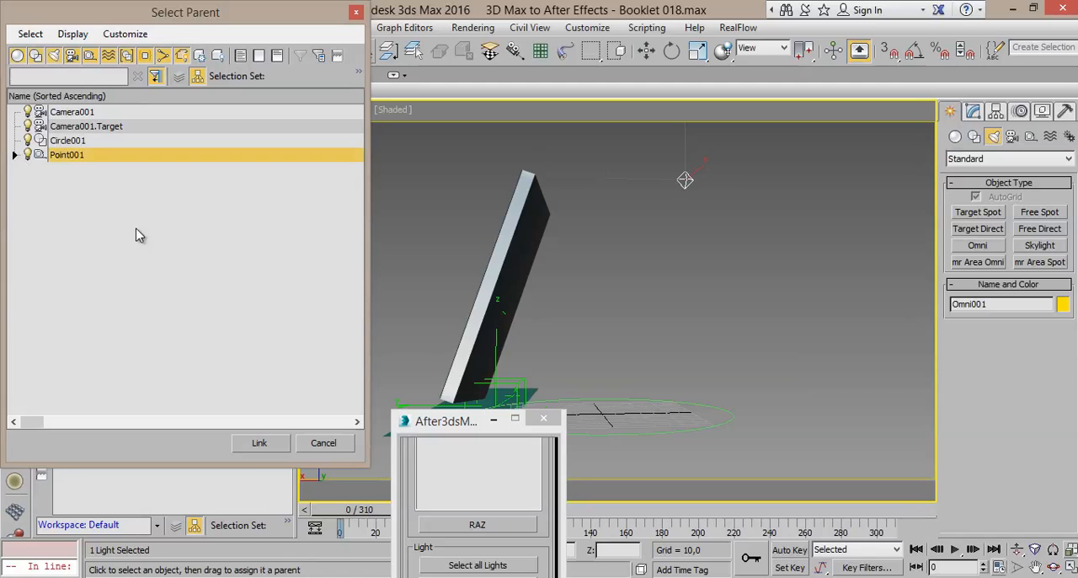
click(258, 442)
Step: At frame 184, shift the Omni light in the Top view and lower it to a height of about 149.32
drag(328, 514, 642, 449)
click(201, 49)
click(646, 50)
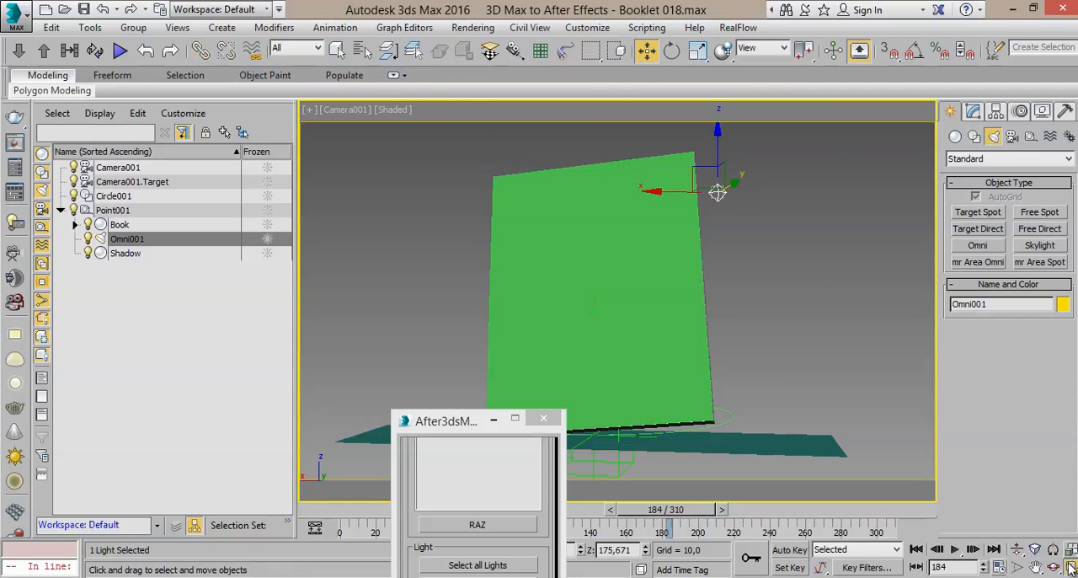
click(1069, 566)
drag(397, 217, 390, 177)
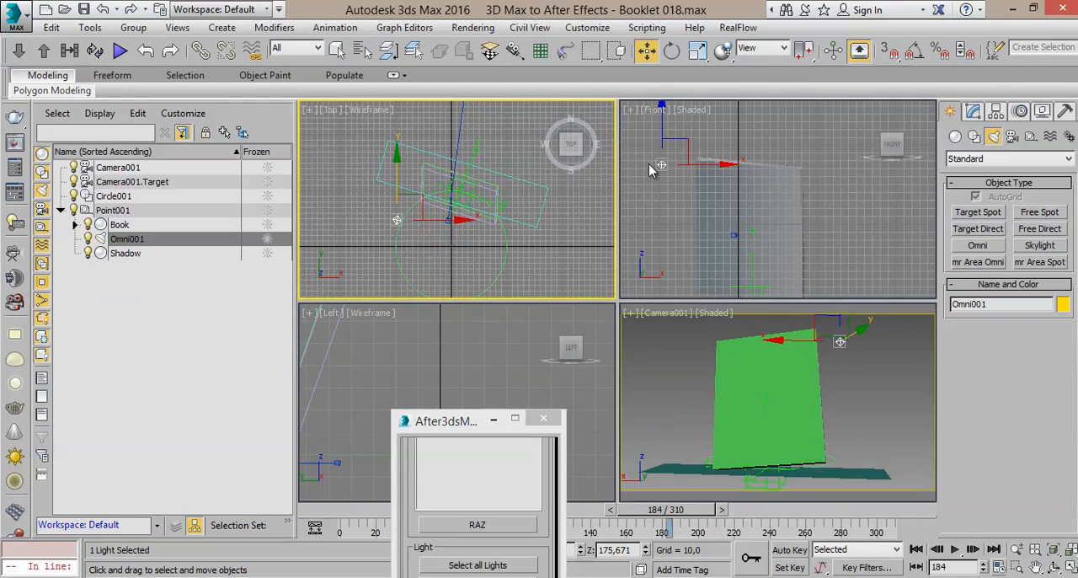
right_click(650, 160)
drag(660, 127, 659, 148)
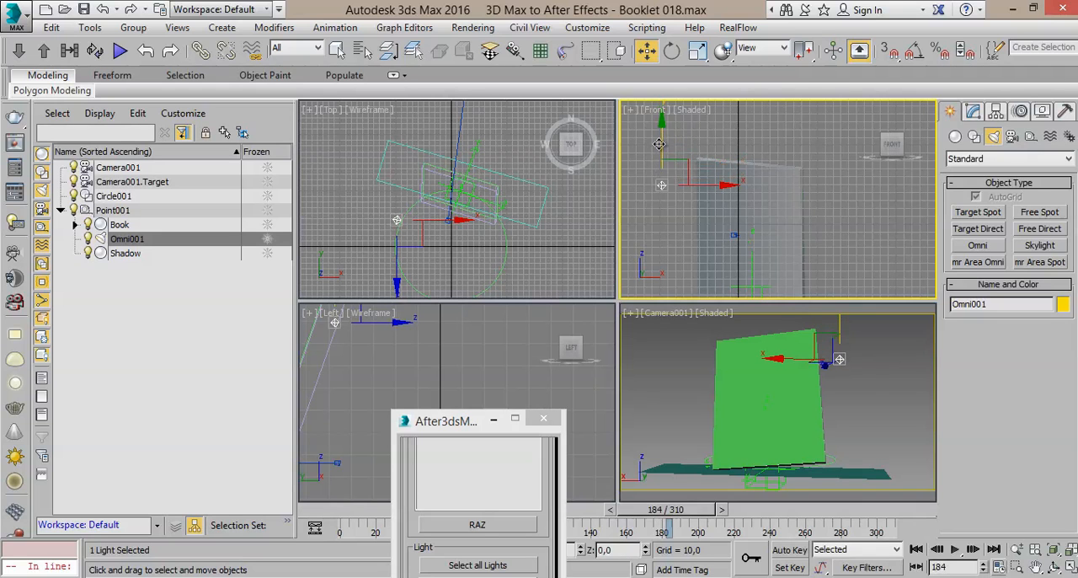
right_click(872, 398)
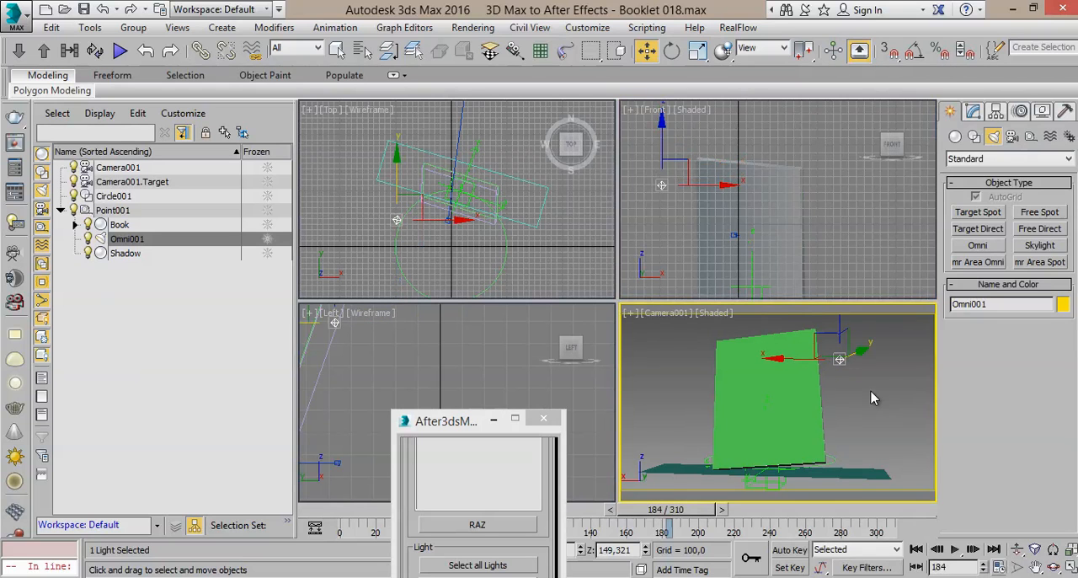
click(1070, 567)
Step: Pick Omni001 by name as the light exported to After Effects and save the scene incrementally as Booklet 019.max
drag(488, 421, 785, 143)
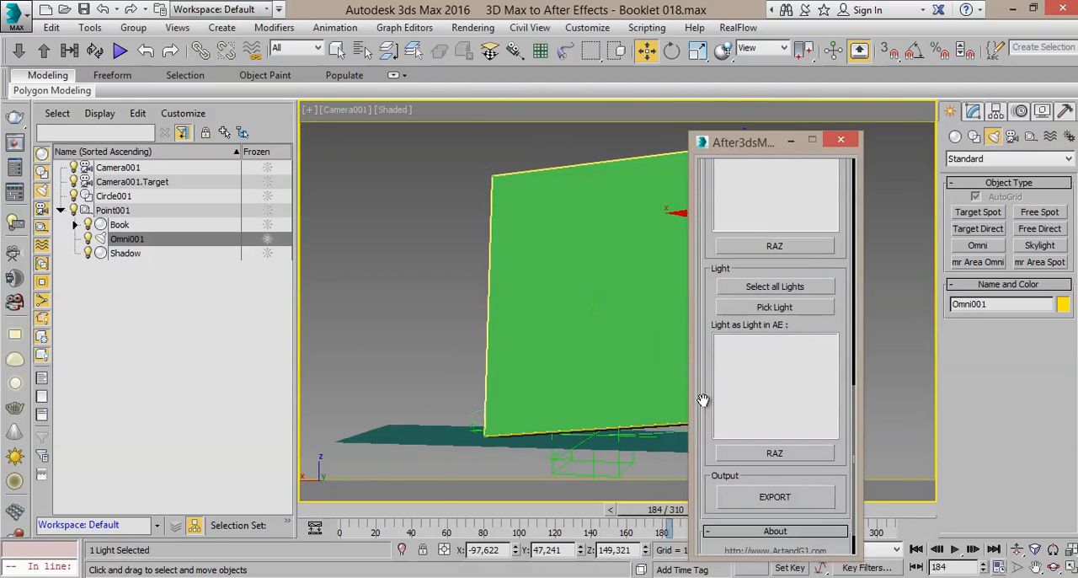
click(769, 307)
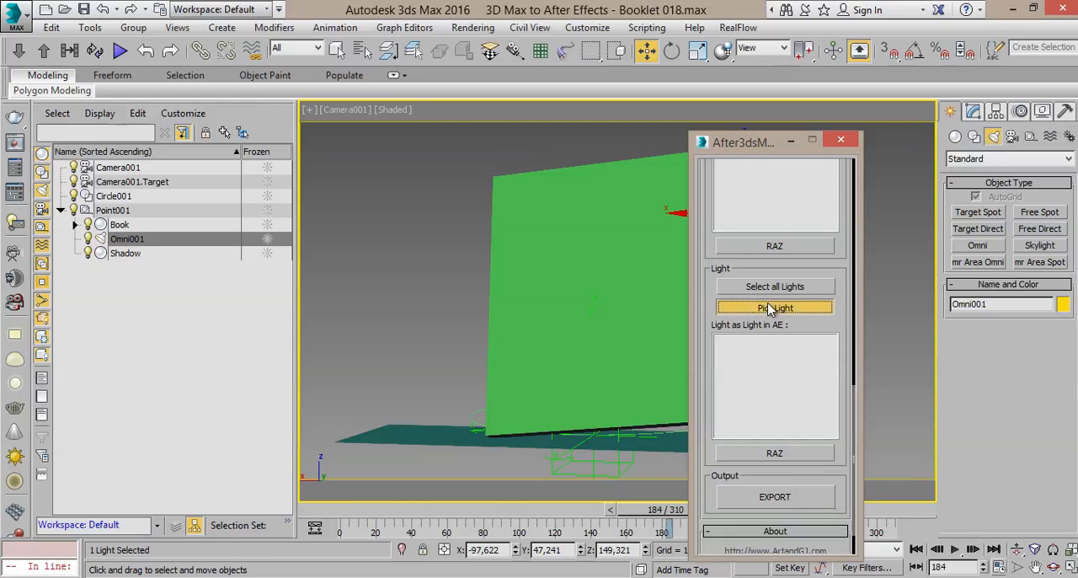
click(362, 48)
double_click(84, 126)
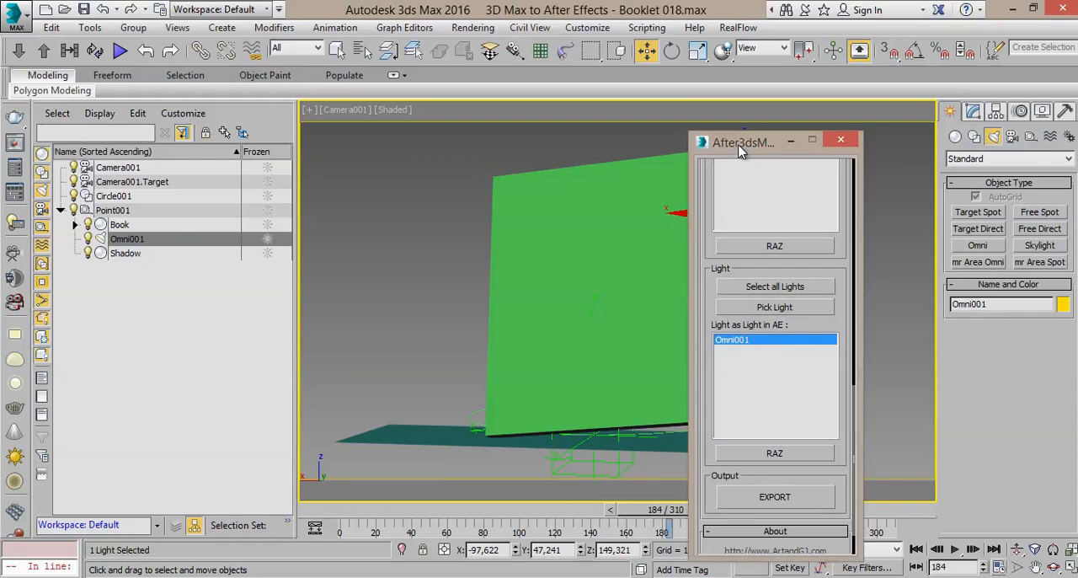
drag(739, 148, 852, 111)
scroll(846, 284, down, 2)
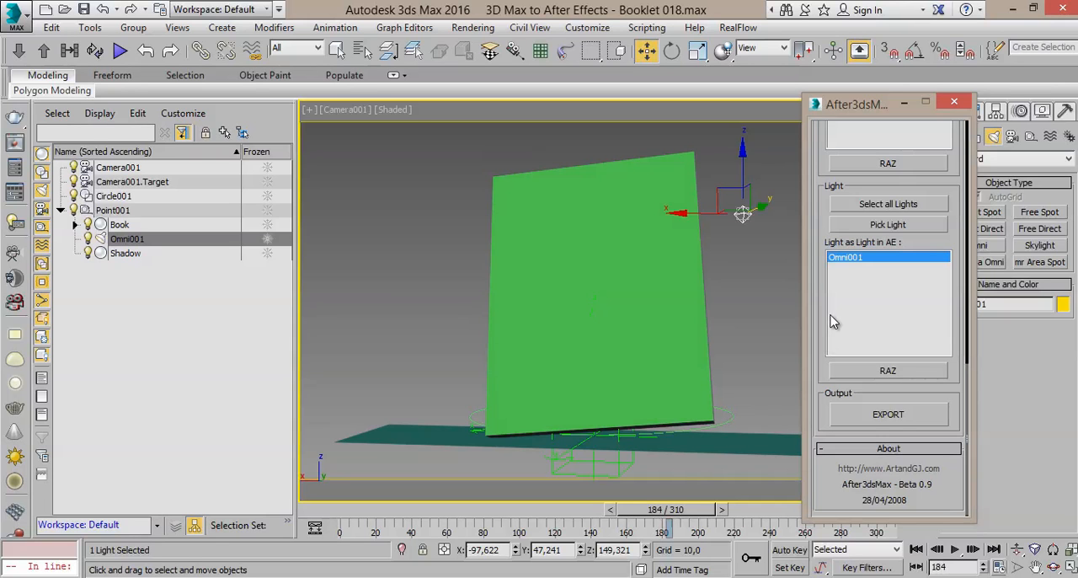
click(82, 9)
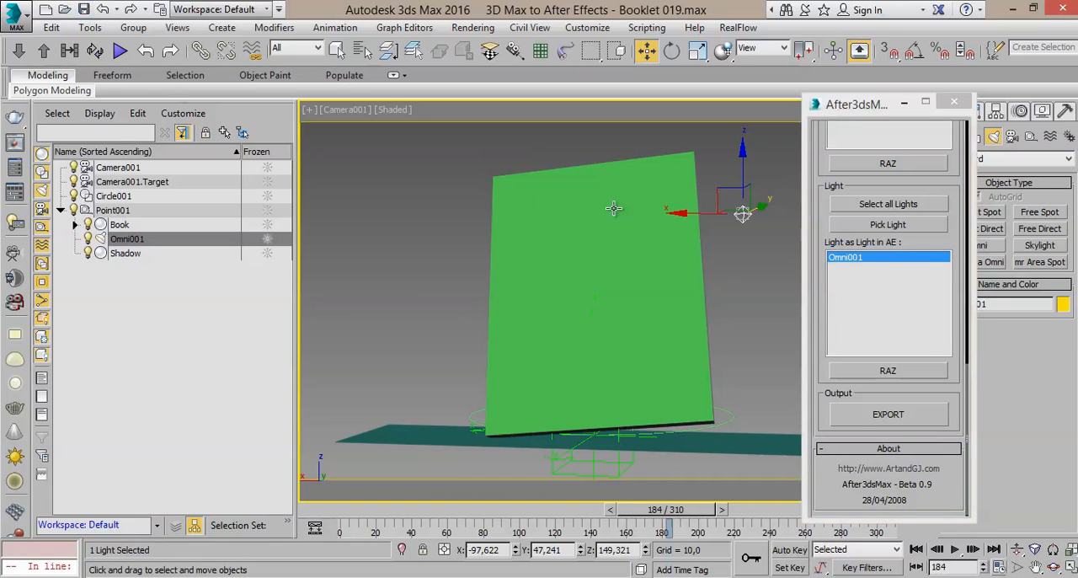
Step: Export the chosen items as After3dsMax file Booket in the 3D Max Files folder and check the folder for the exported file
click(899, 416)
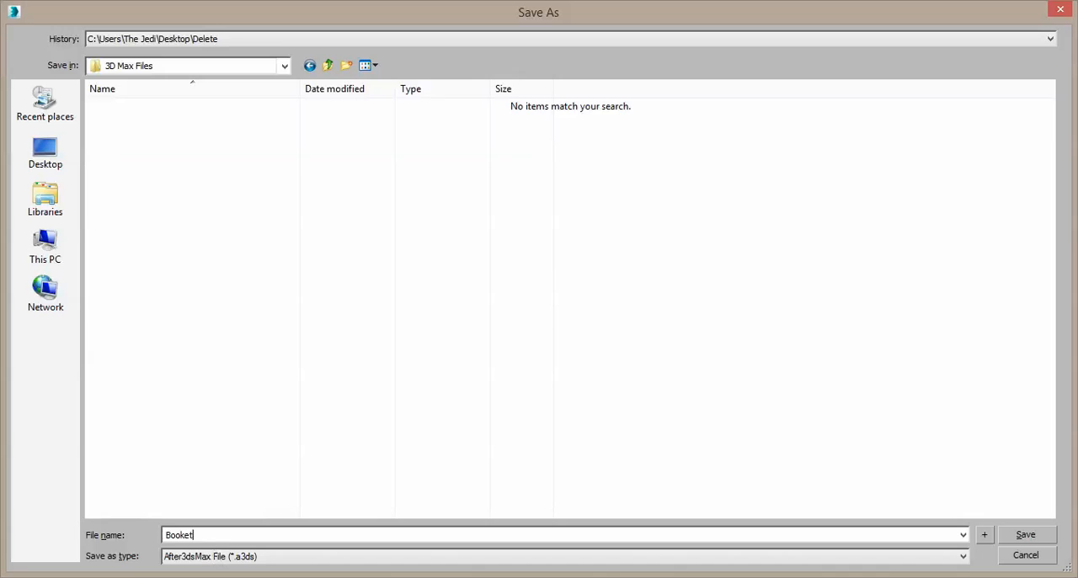
click(250, 557)
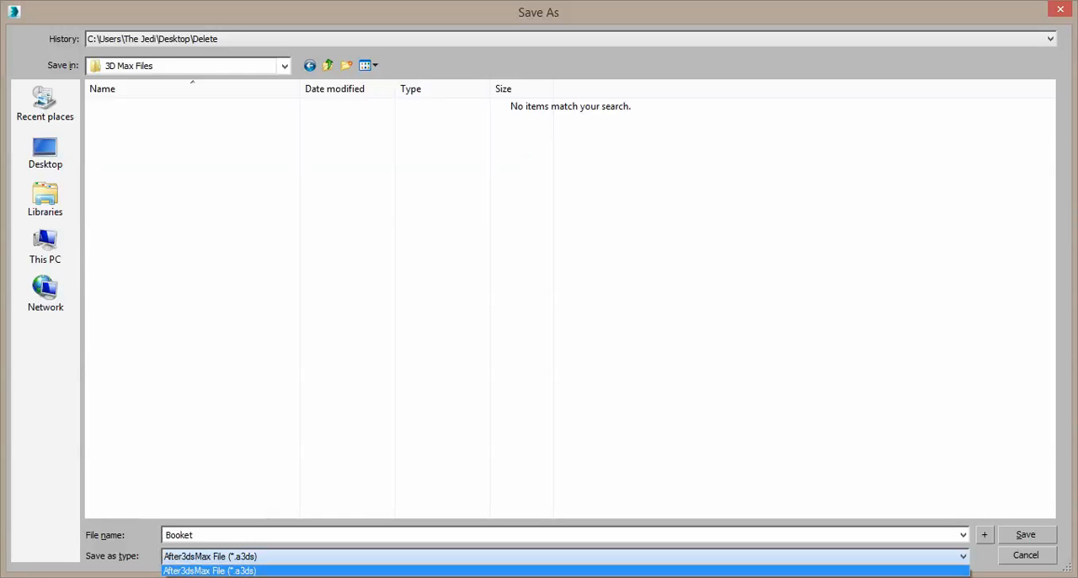
click(255, 570)
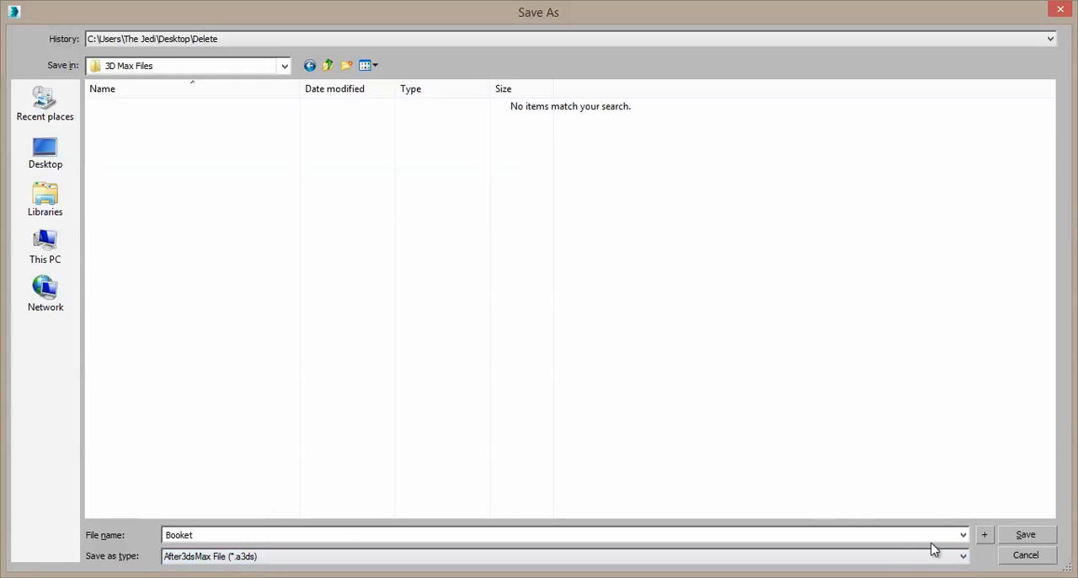
click(1023, 535)
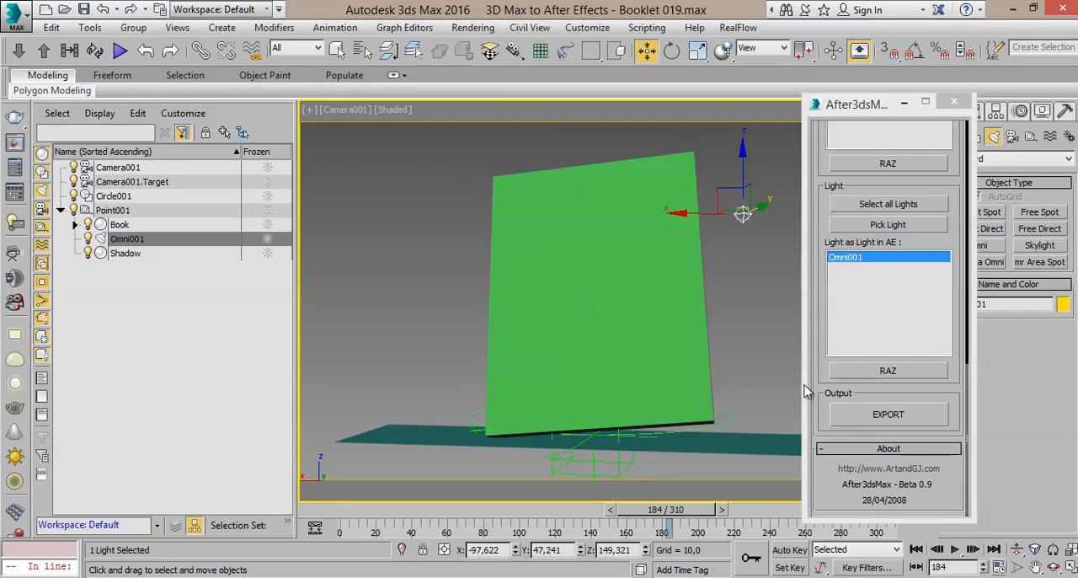
click(857, 416)
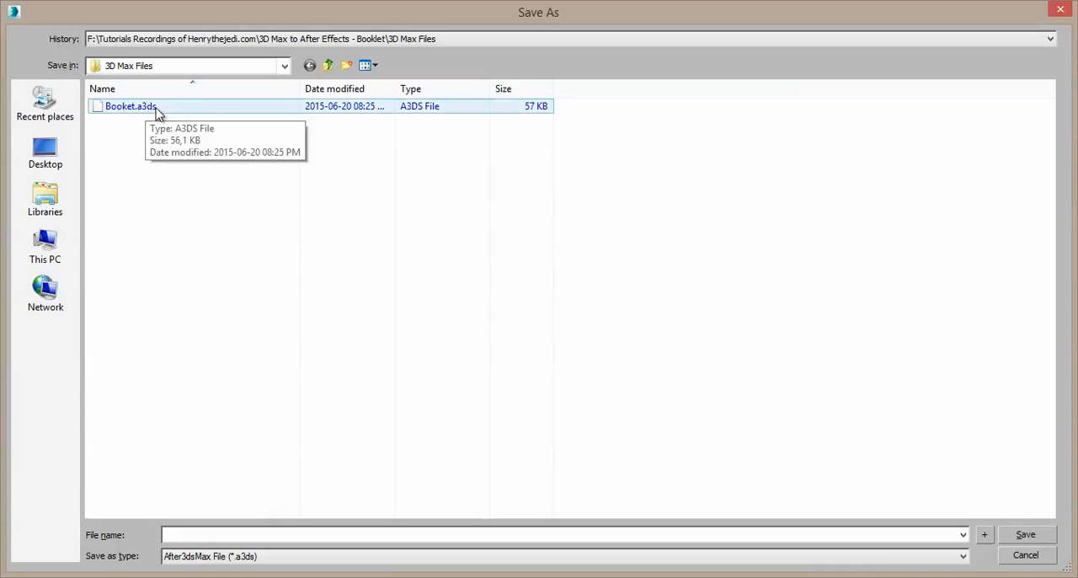
click(1025, 554)
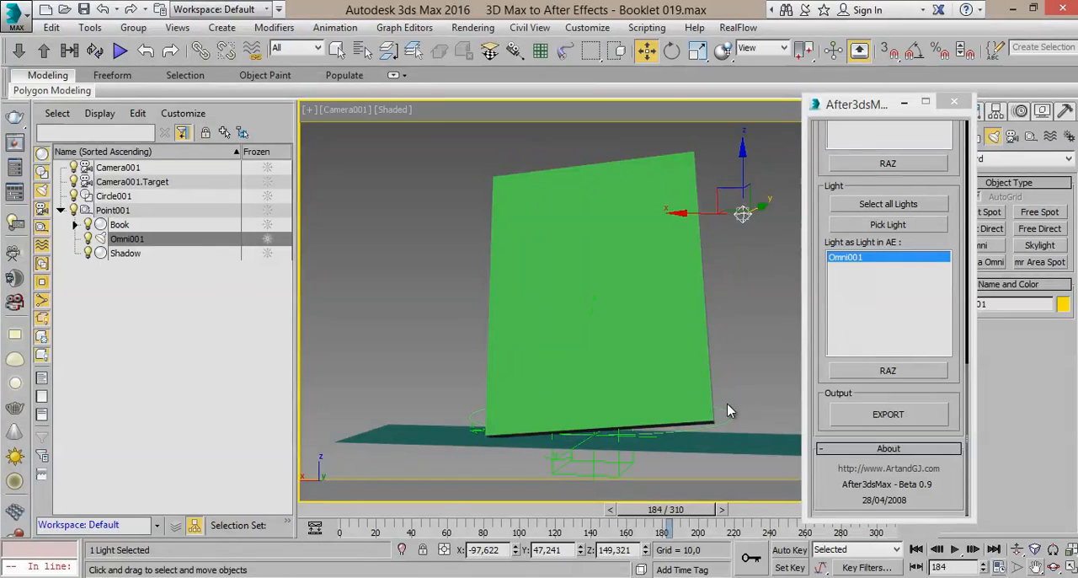
Step: Leave the Move tool in 3ds Max, then switch to After Effects CS6 and dismiss its welcome screen
click(335, 52)
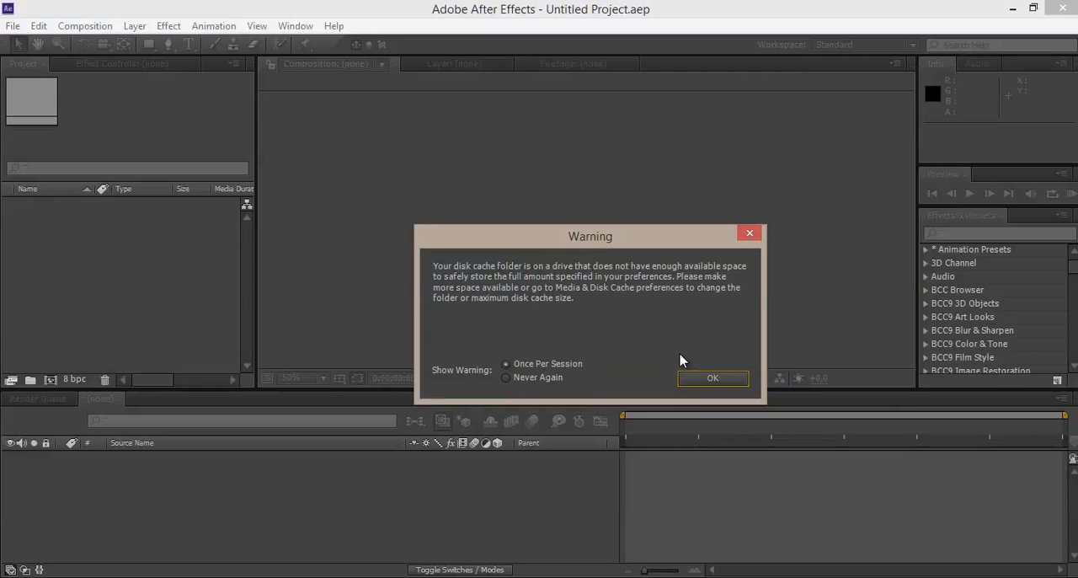
click(685, 375)
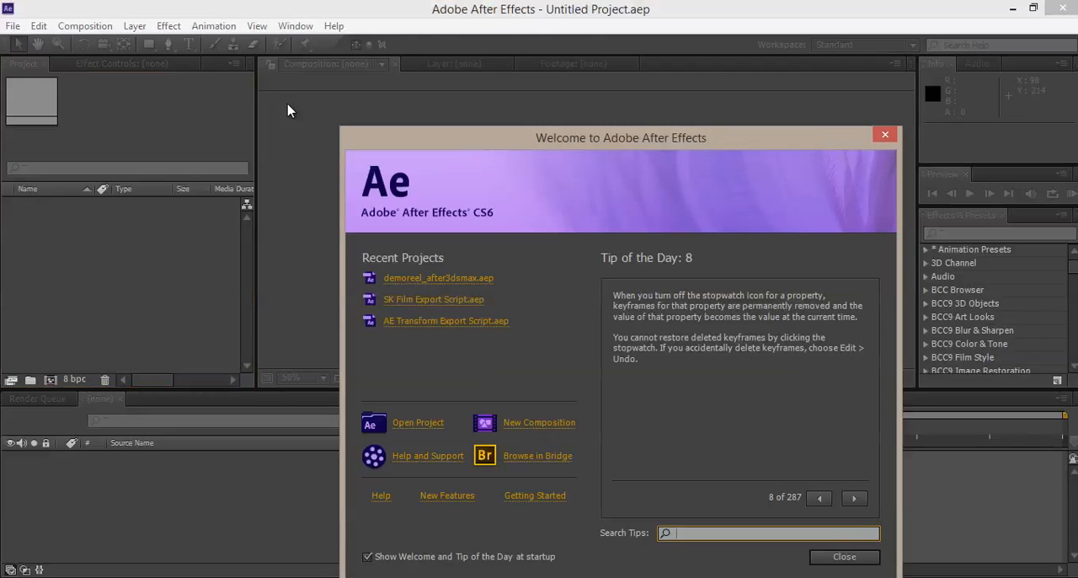
click(885, 135)
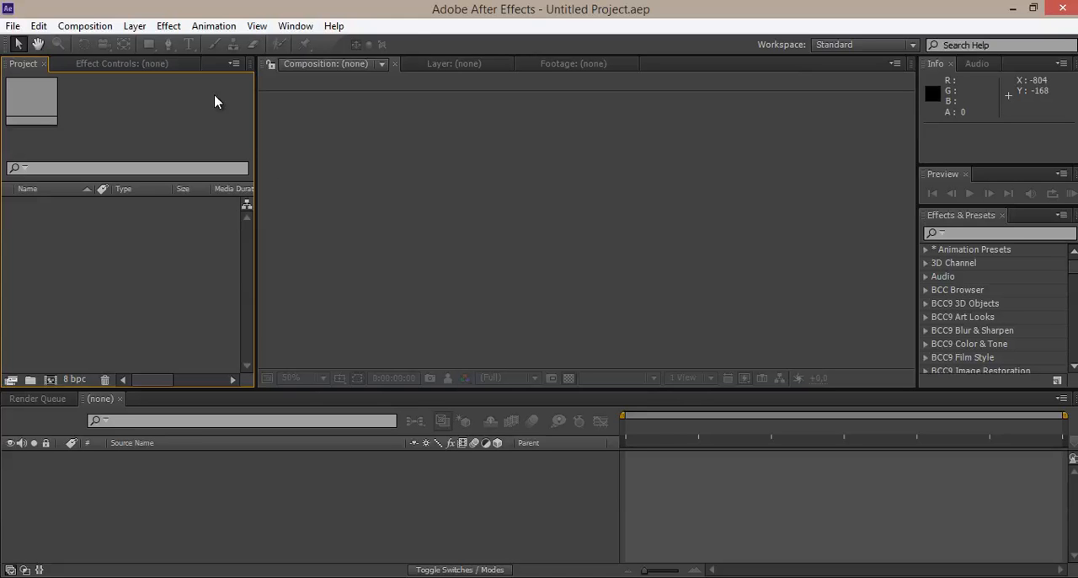
click(12, 26)
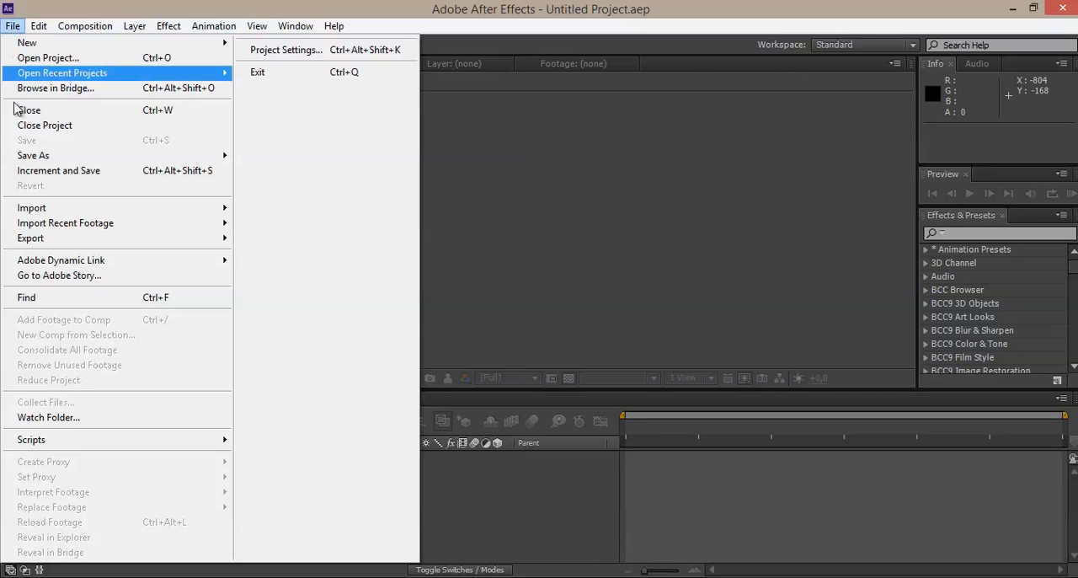
mouse_move(71, 210)
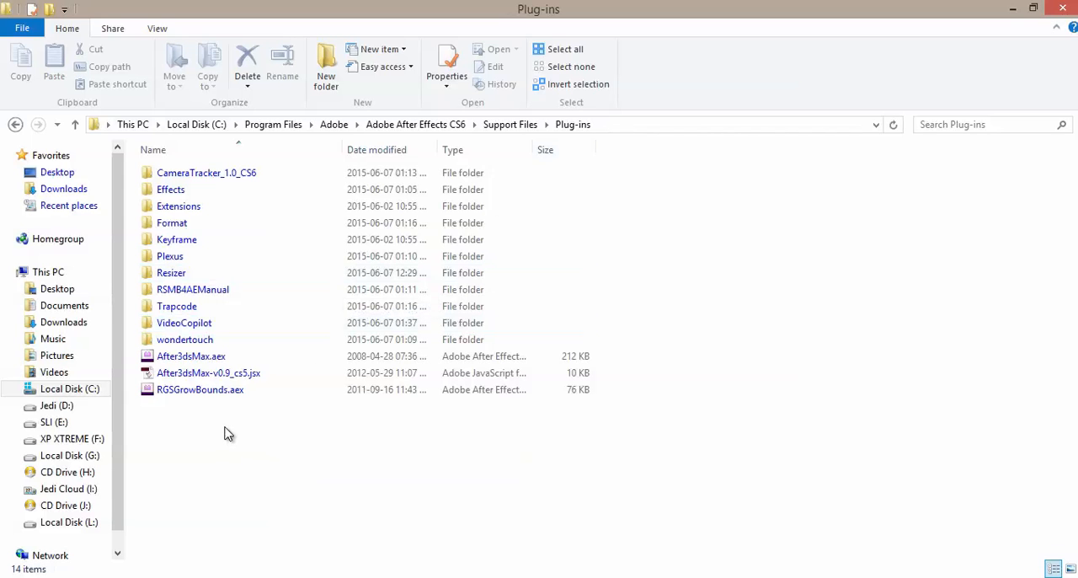
Step: Point out After3dsMax.aex and After3dsMax-v0.9_cs5.jsx in the Plug-ins folder and show the folder's full path
click(211, 356)
ctrl+click(211, 375)
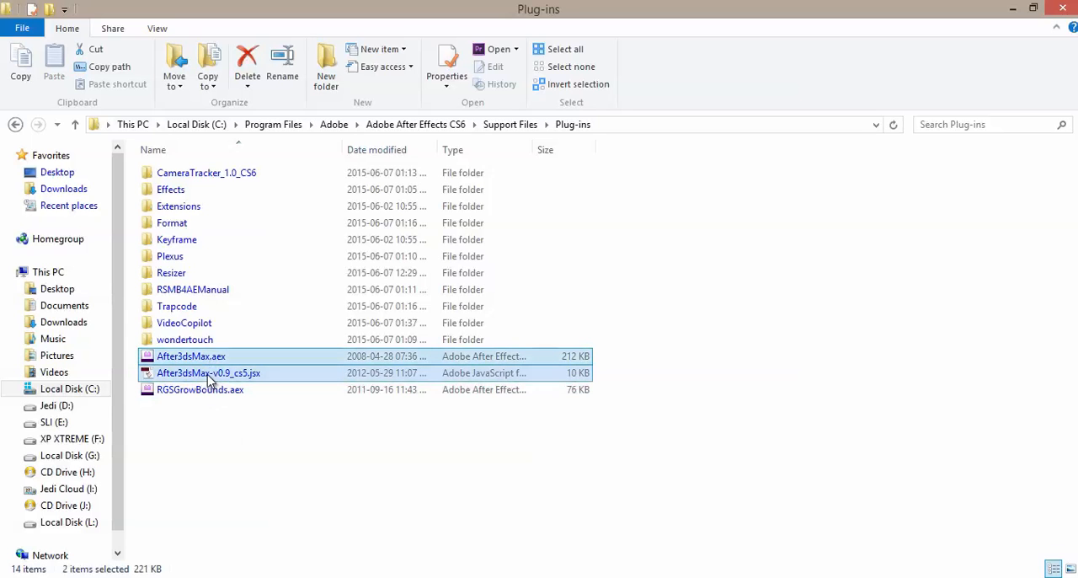
right_click(258, 372)
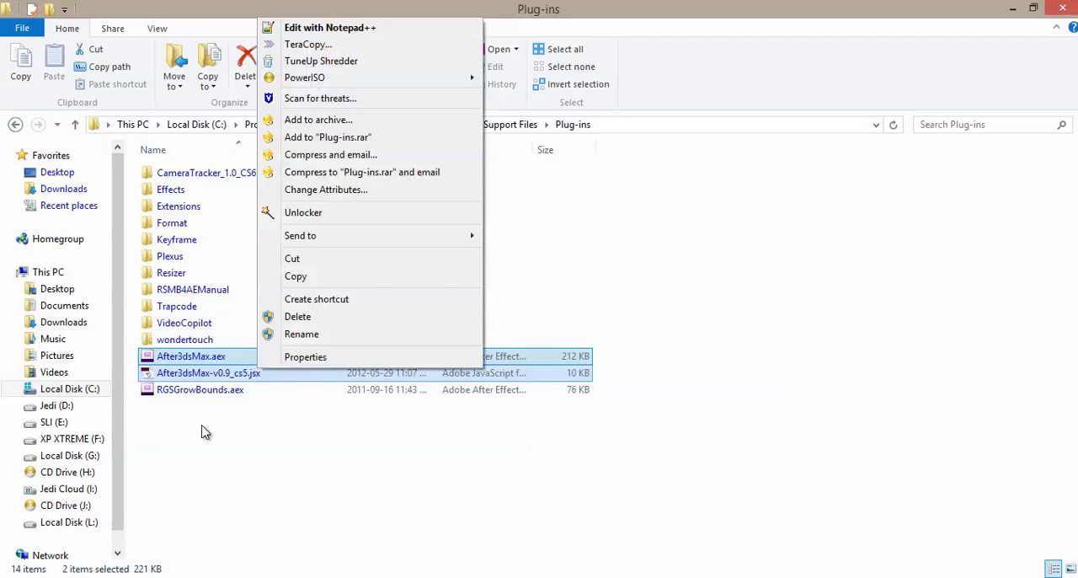
click(202, 432)
click(635, 125)
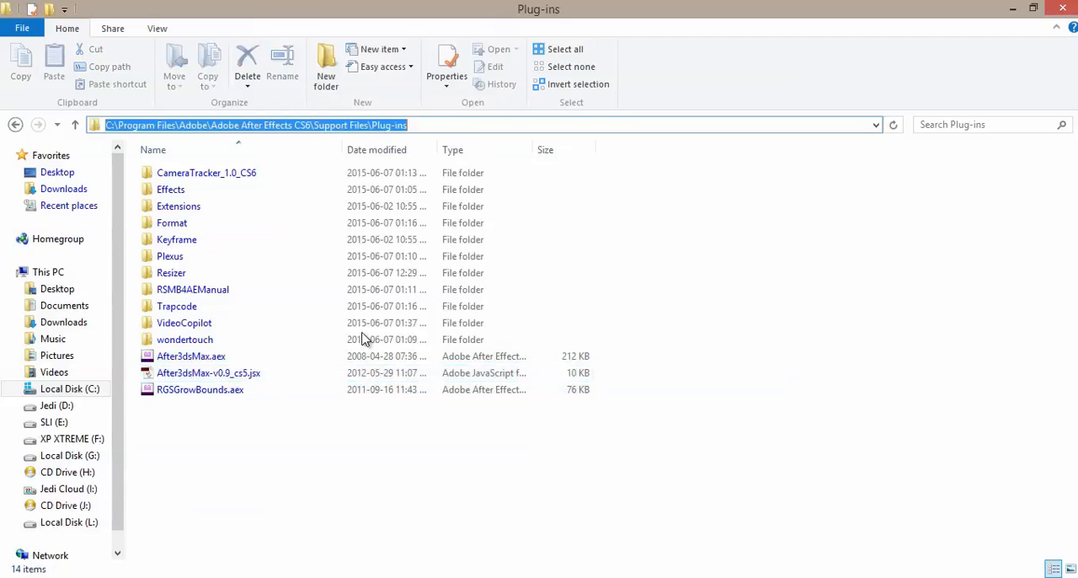
click(253, 429)
Step: Cut After3dsMax.aex and After3dsMax-v0.9_cs5.jsx from the Plug-ins folder and go up to Support Files
click(181, 357)
ctrl+click(191, 375)
right_click(192, 373)
click(226, 258)
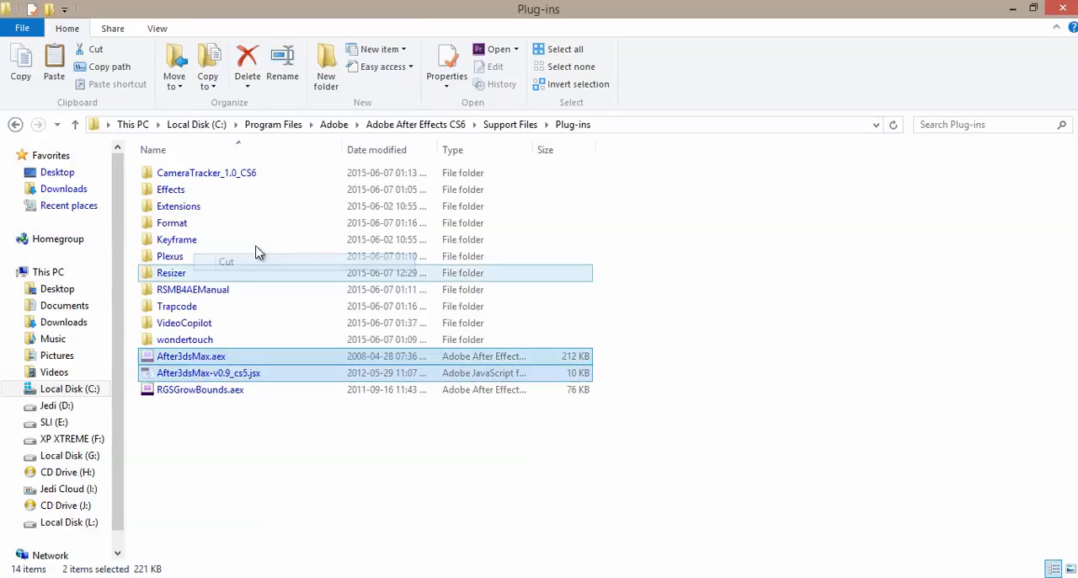
click(492, 125)
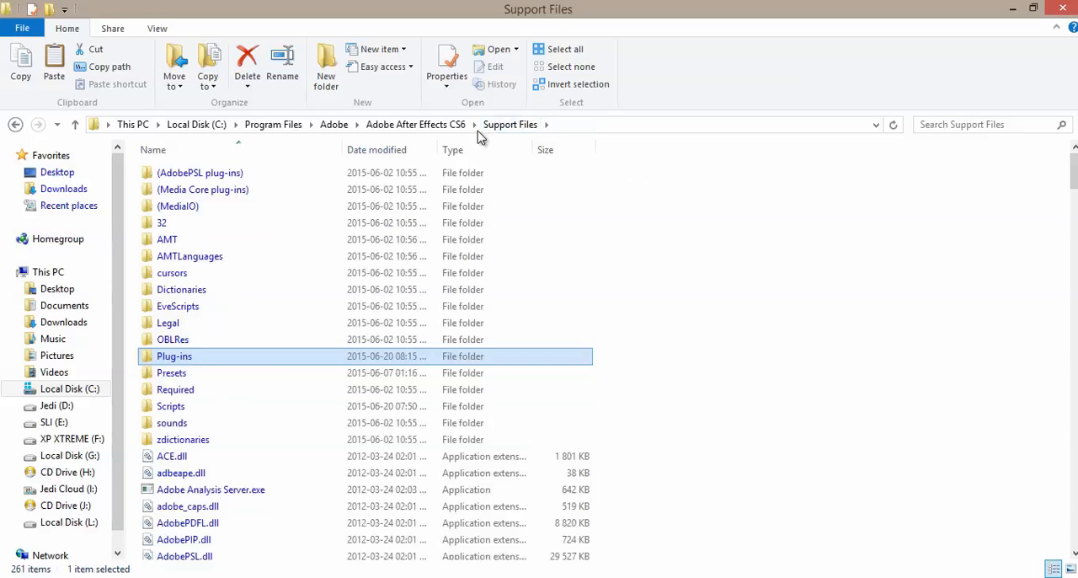
Step: Browse from Local Disk (C:) through Program Files, Adobe, Adobe After Effects CS6 and Support Files to the Plug-ins folder
click(198, 127)
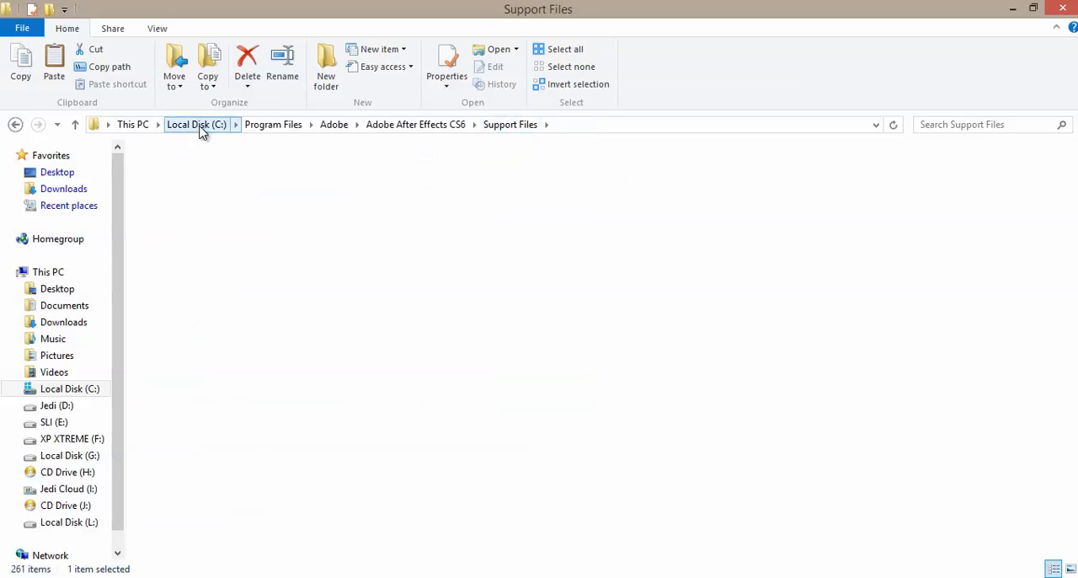
double_click(192, 257)
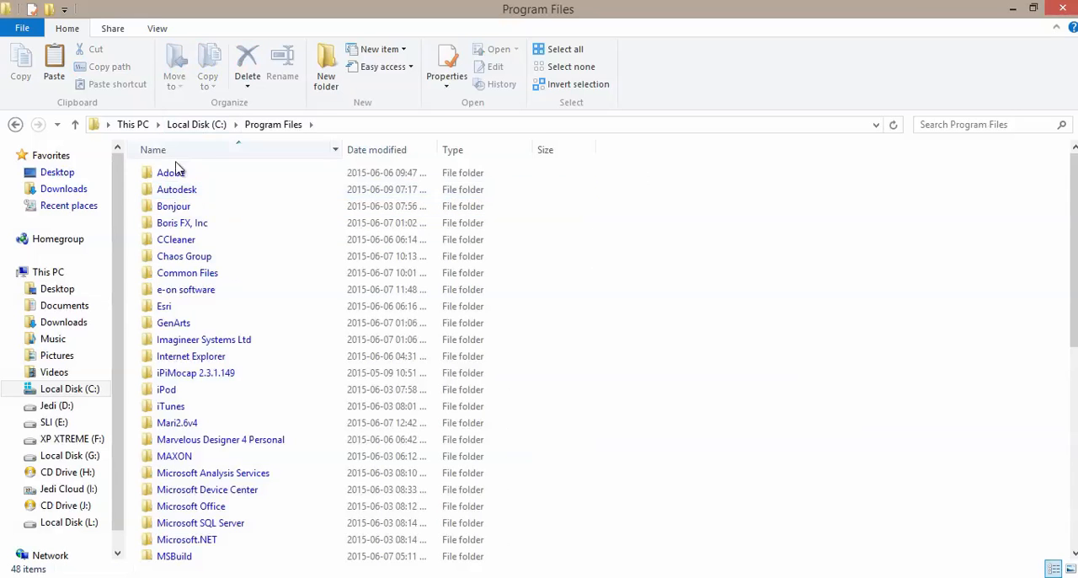
double_click(172, 172)
double_click(187, 174)
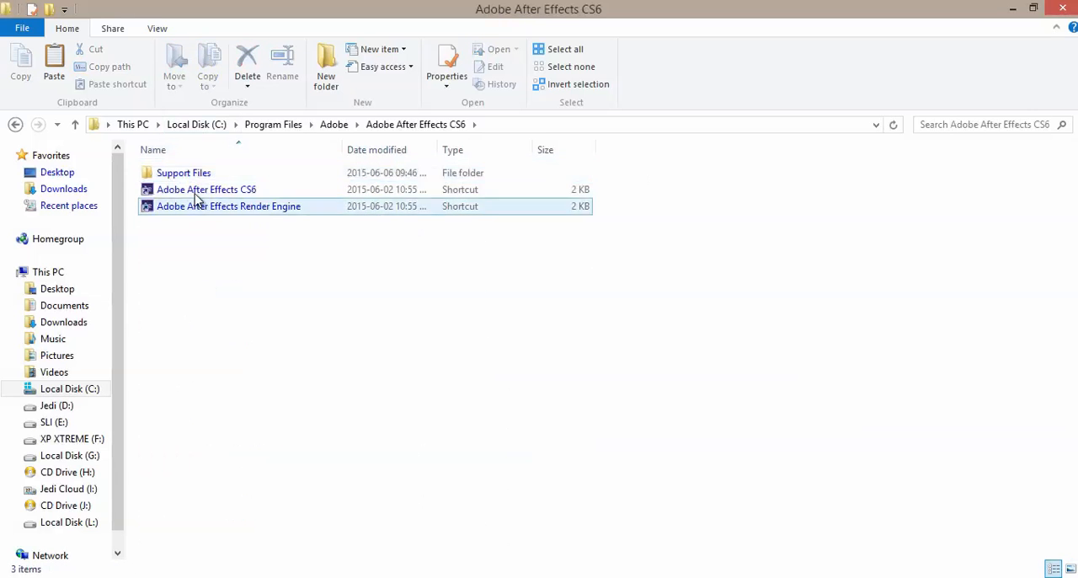
double_click(173, 172)
key(s)
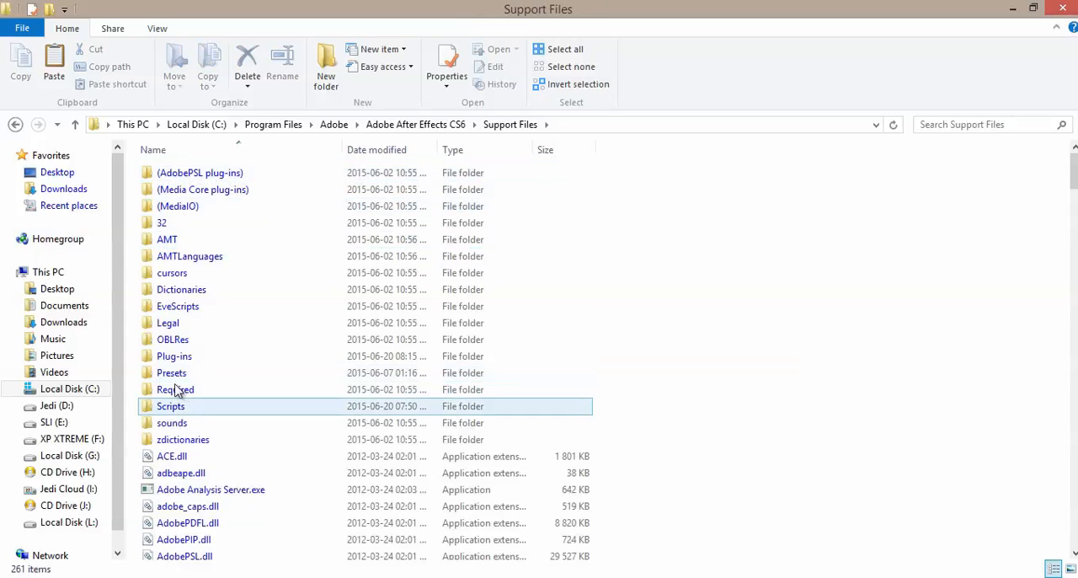
double_click(178, 357)
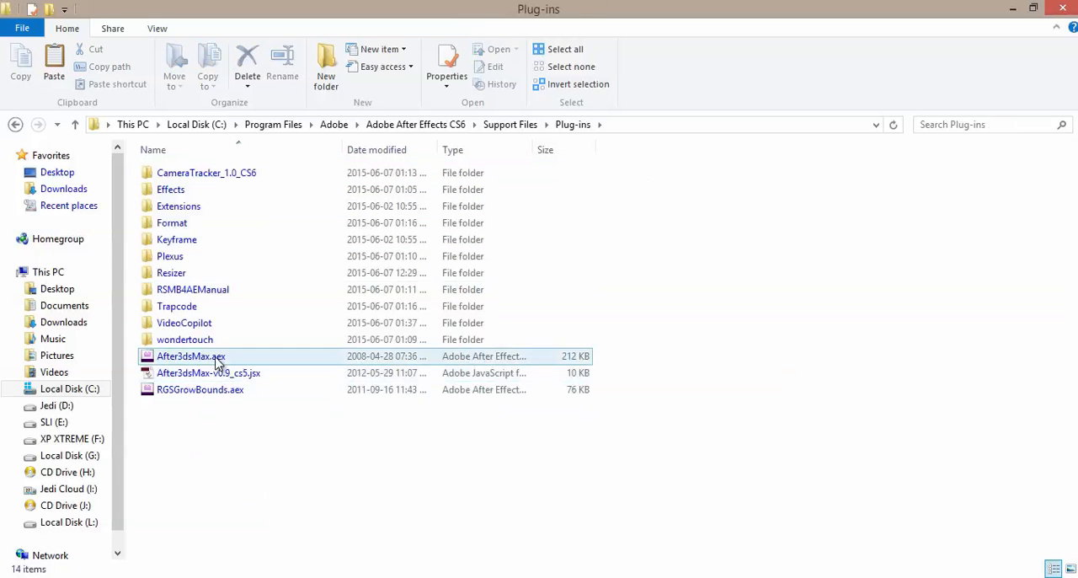
Step: Move After3dsMax.aex and After3dsMax-v0.9_cs5.jsx from the Plug-ins folder to the Scripts folder in Support Files, granting administrator permission
click(217, 360)
shift+click(221, 373)
right_click(222, 373)
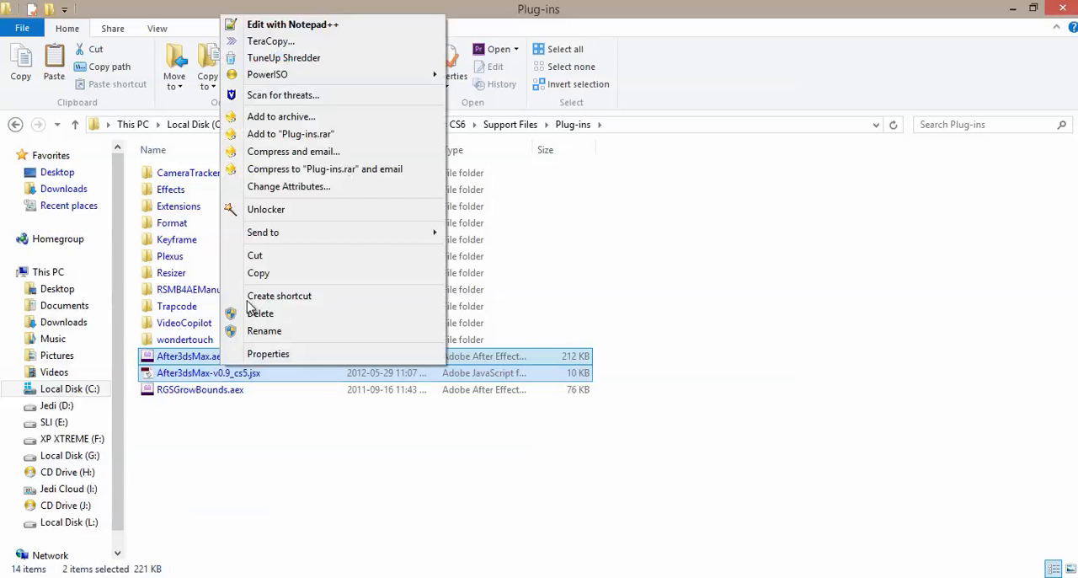
click(272, 256)
click(510, 126)
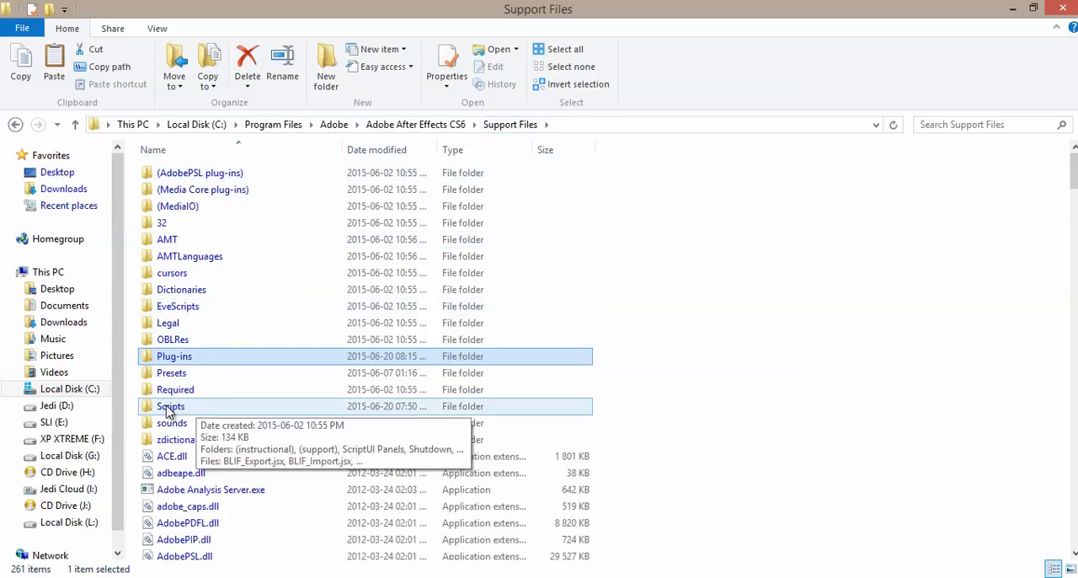
double_click(169, 407)
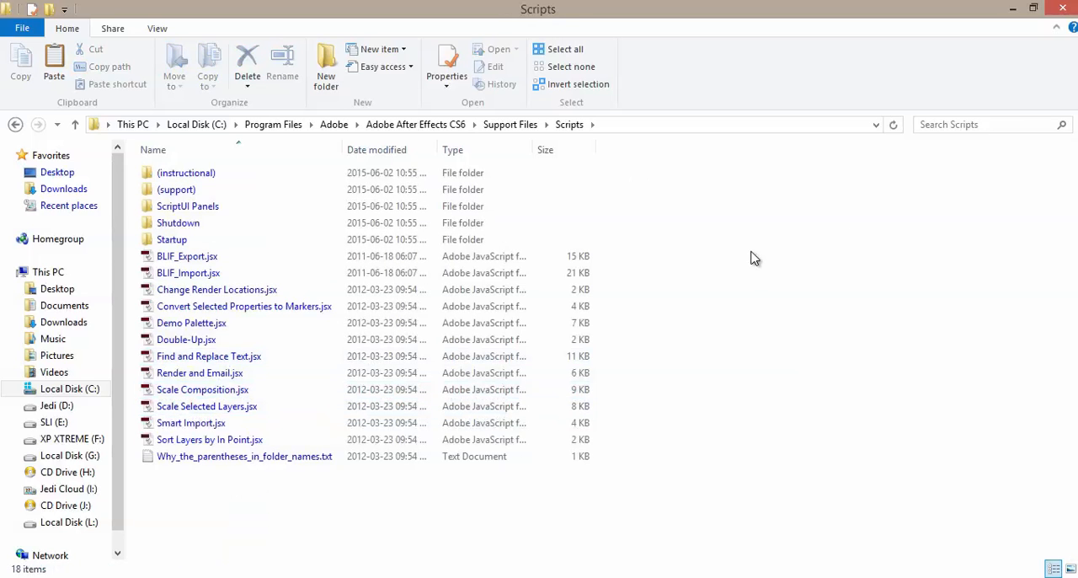
right_click(737, 221)
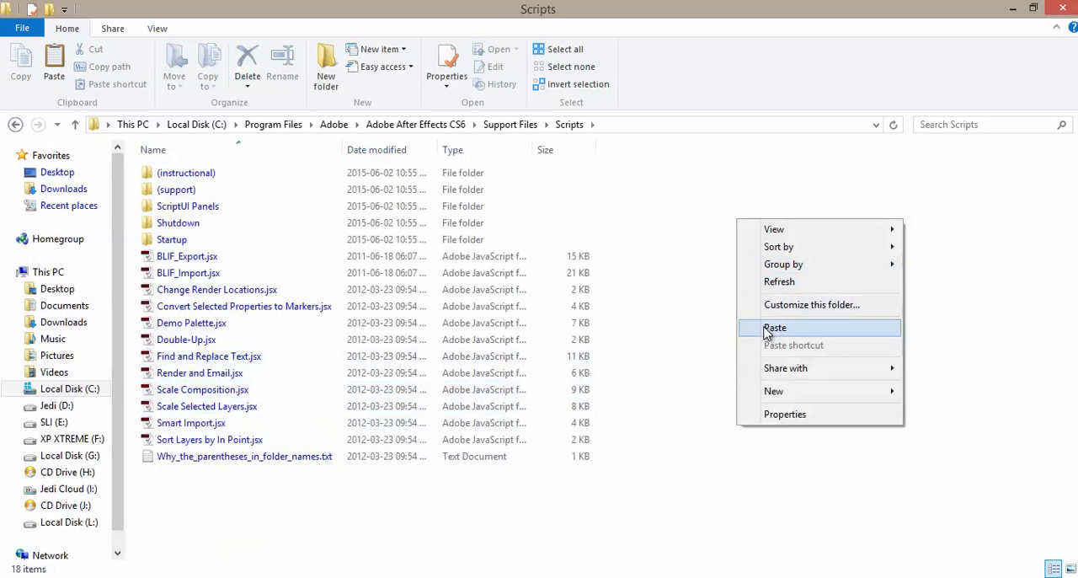
click(768, 330)
click(495, 220)
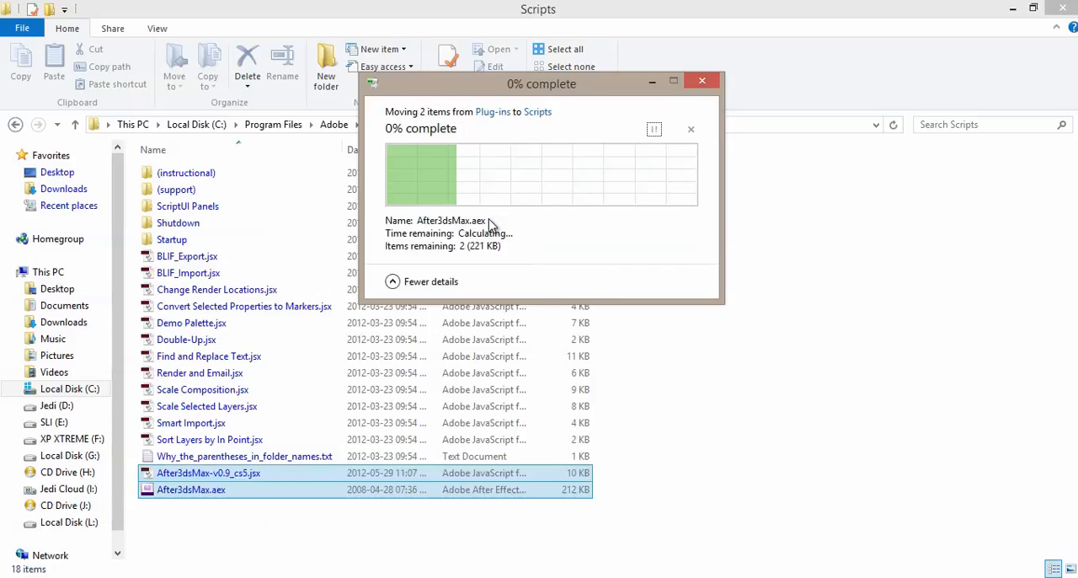
Step: Check the Scripts folder for the two After3dsMax files
click(737, 397)
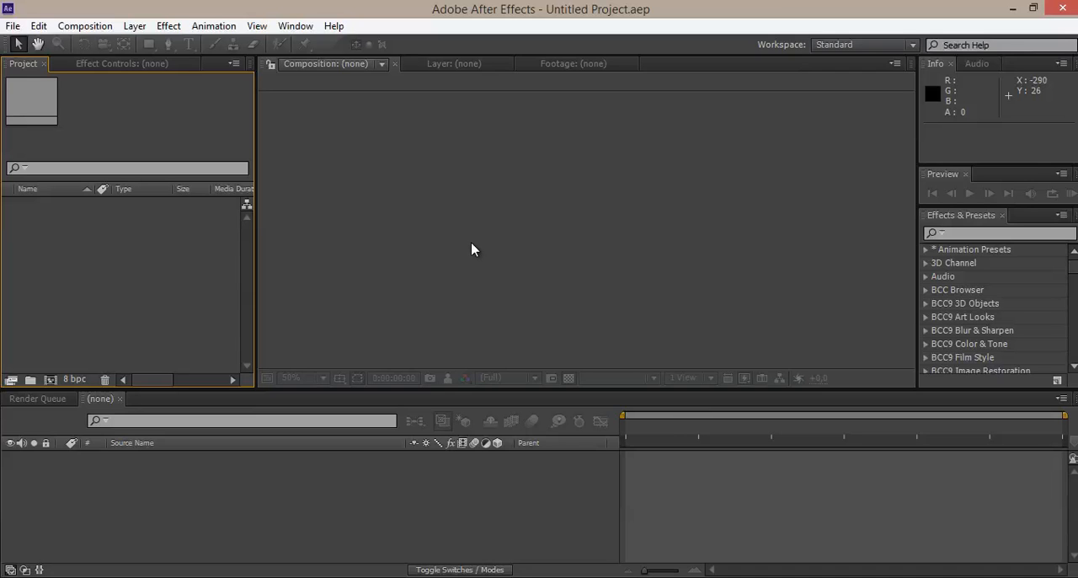
click(244, 577)
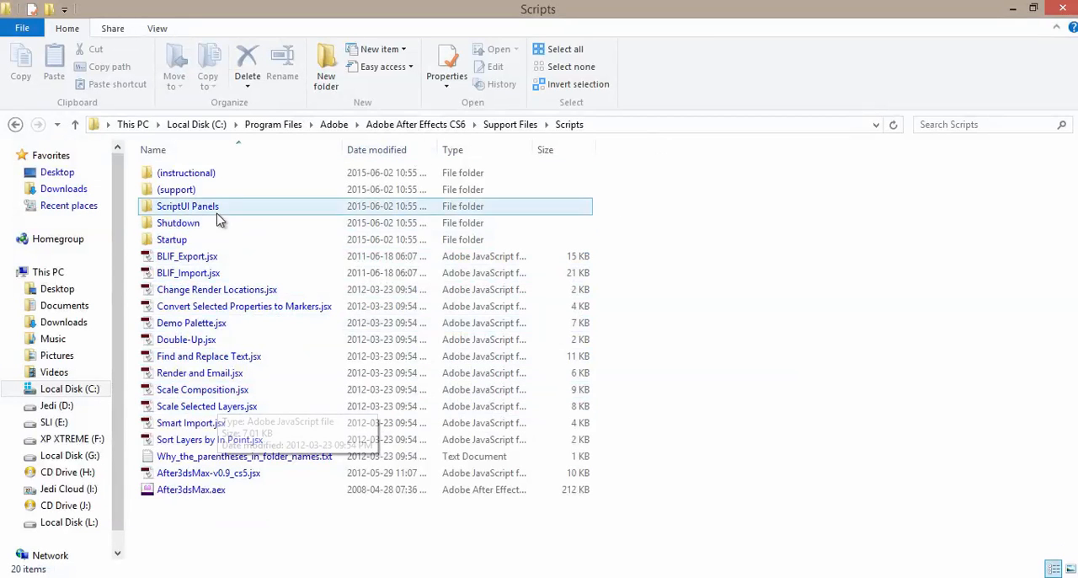
drag(202, 512, 195, 475)
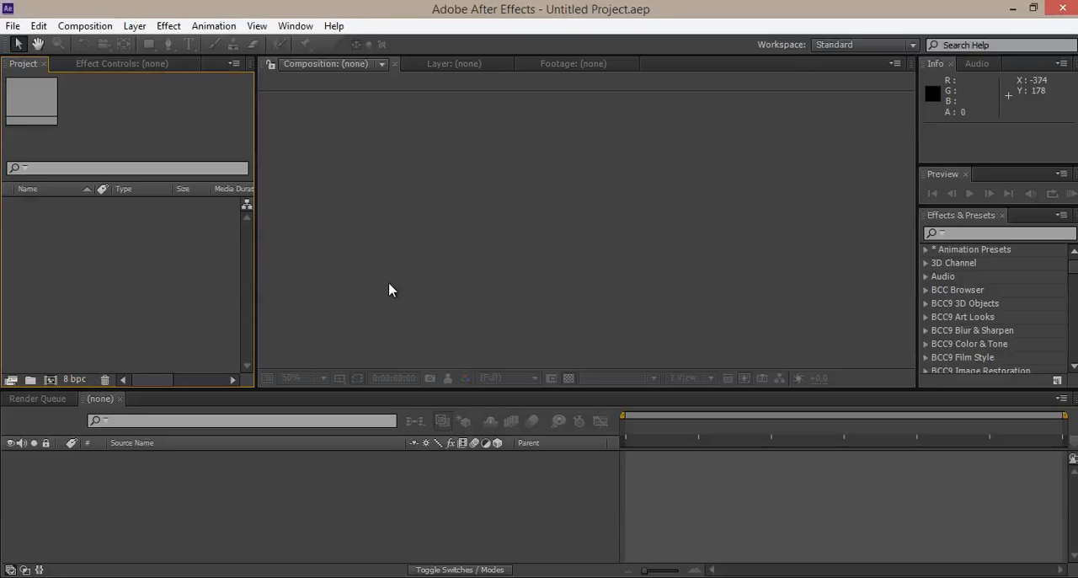
click(11, 27)
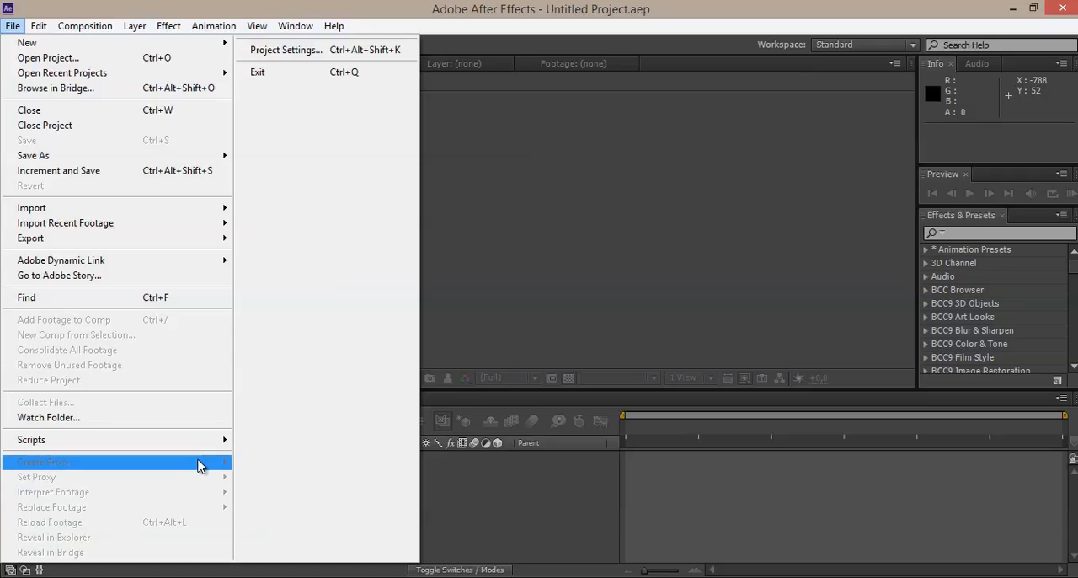
mouse_move(210, 440)
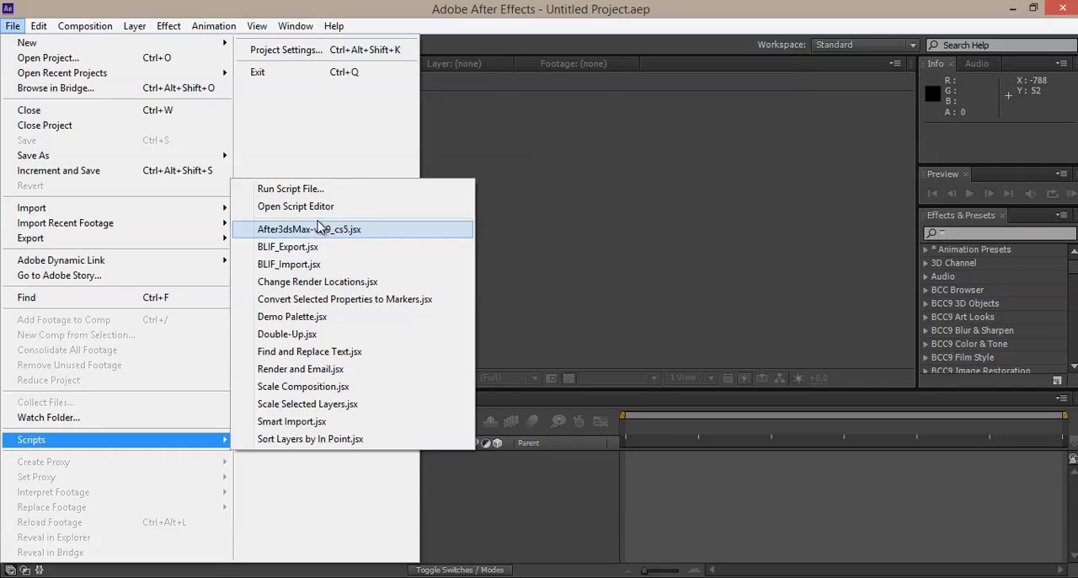
click(305, 195)
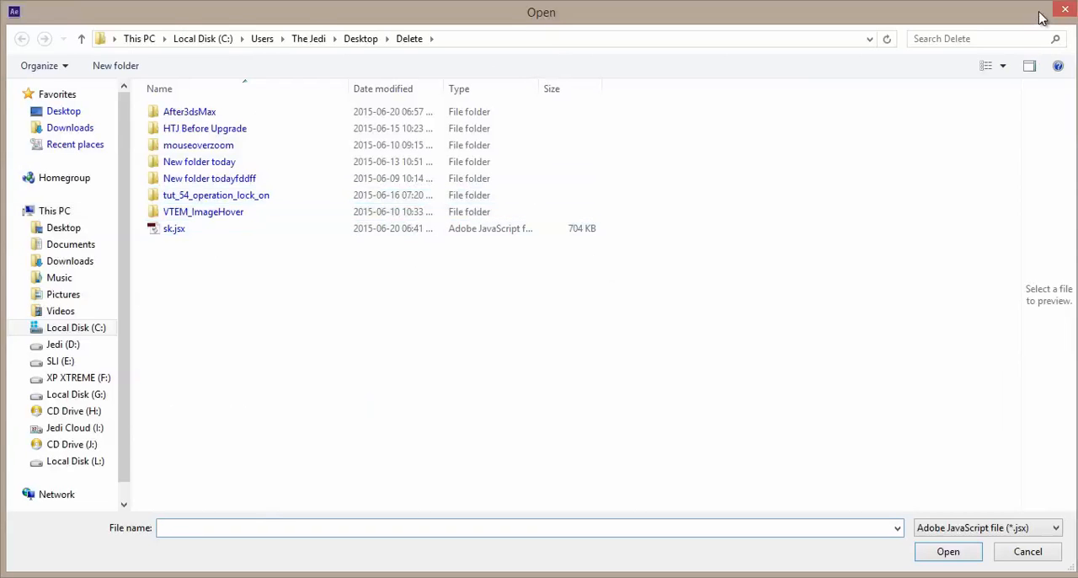
click(1063, 10)
Step: Run the After3dsMax-v0.9_cs5.jsx script in After Effects to bring up its a3ds file selection
click(10, 26)
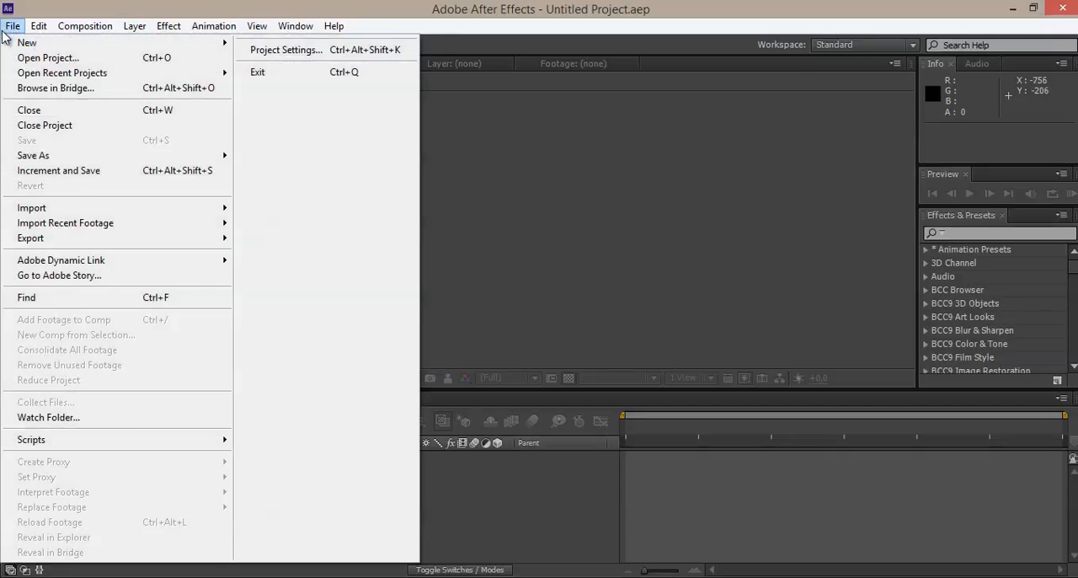
mouse_move(152, 442)
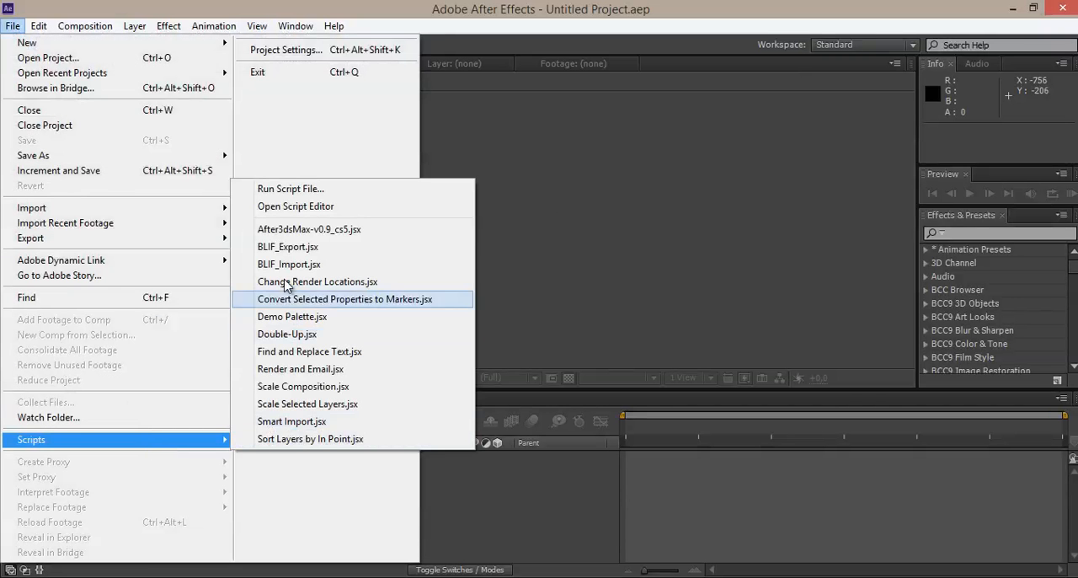
click(320, 230)
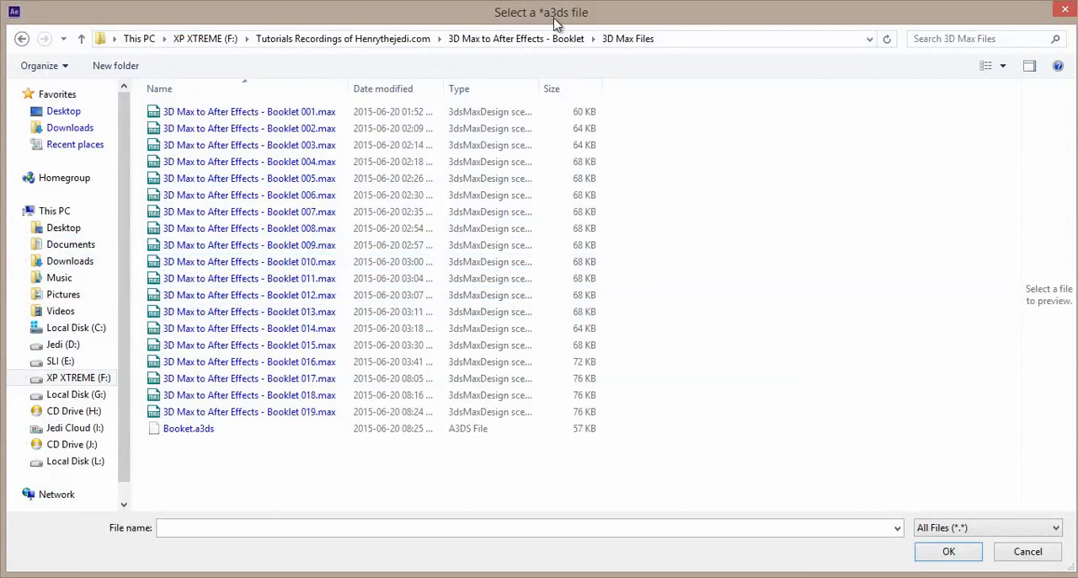
drag(556, 24, 559, 59)
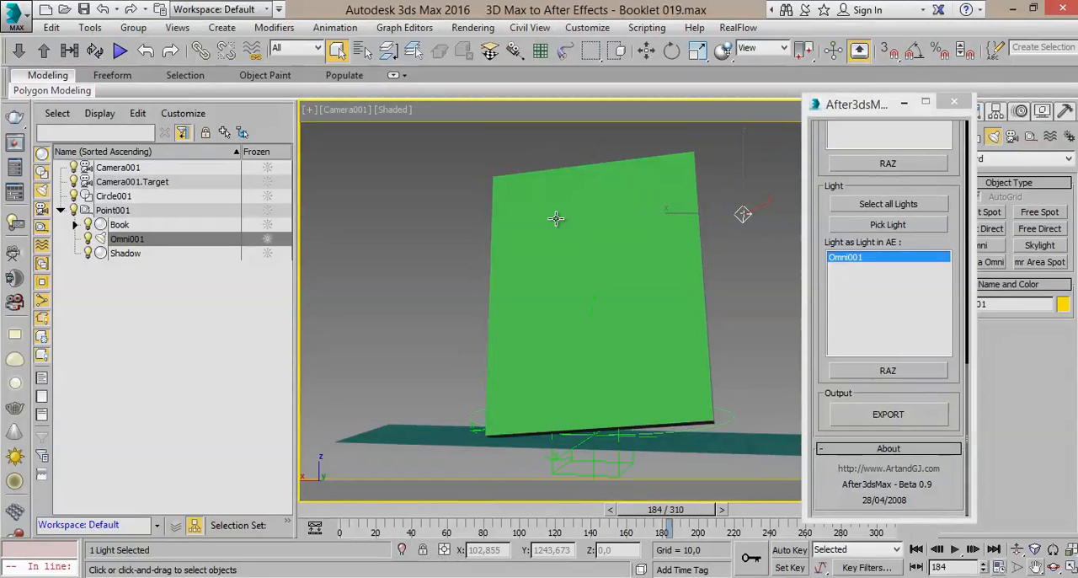
Step: Open the After3dsMax export dialog in 3ds Max and check the folder path where Booket.a3ds was saved
click(887, 413)
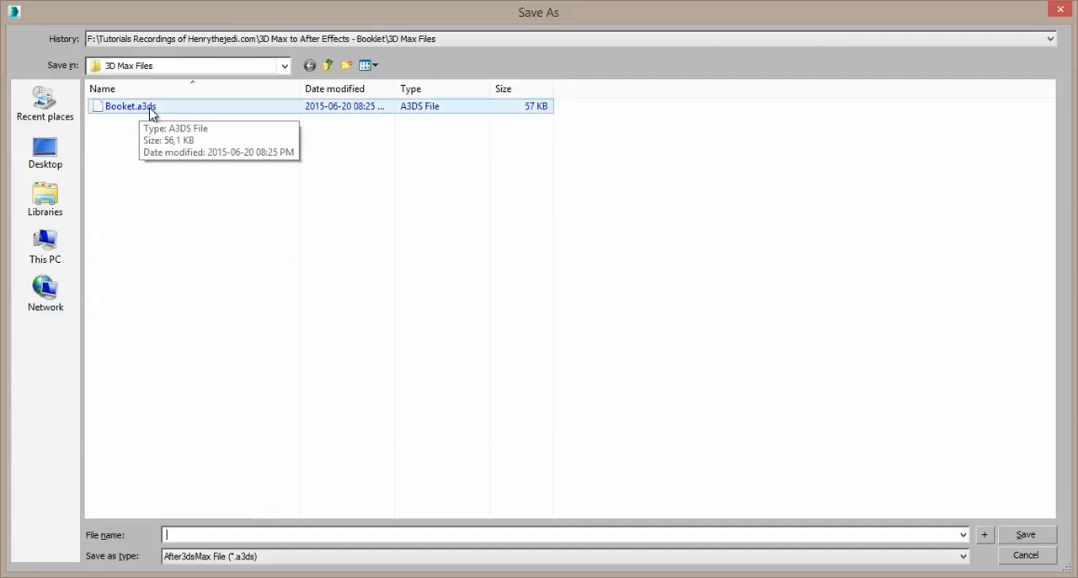
click(184, 73)
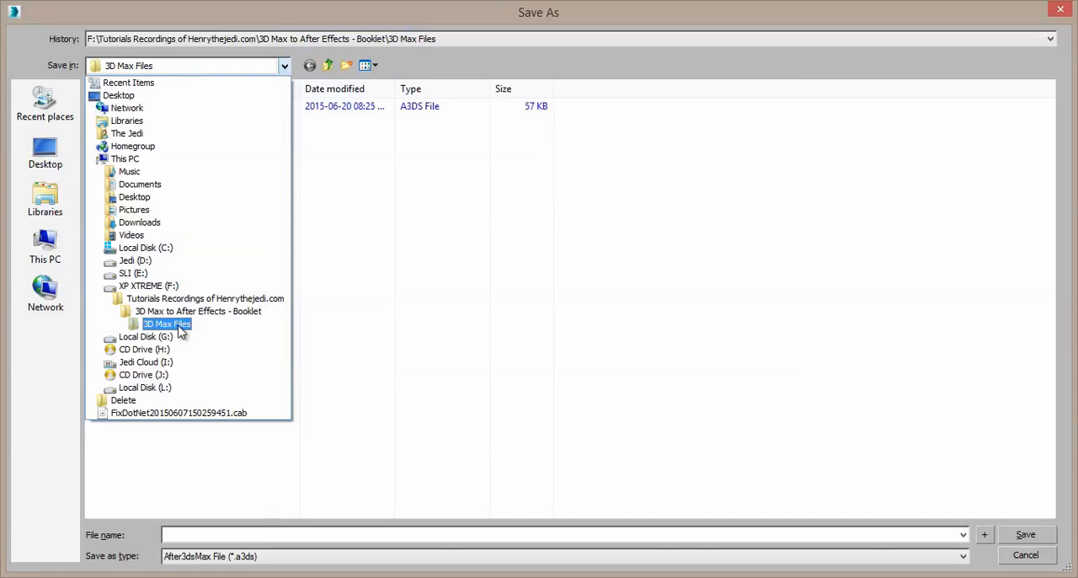
click(562, 373)
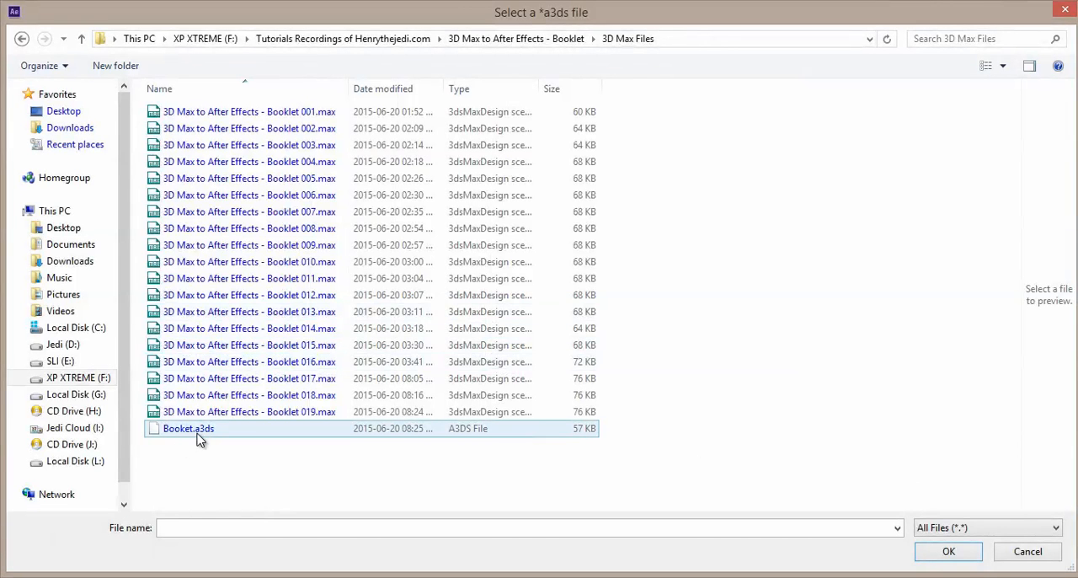
Step: Import Booket.a3ds from the 3D Max Files folder into After Effects and cancel the open export dialog in 3ds Max
double_click(190, 428)
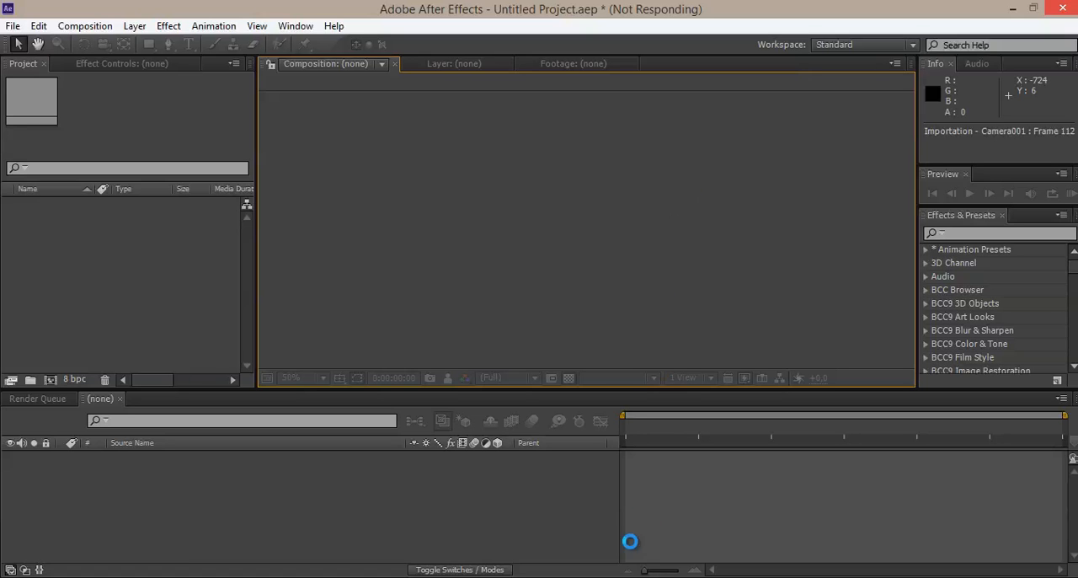
click(625, 576)
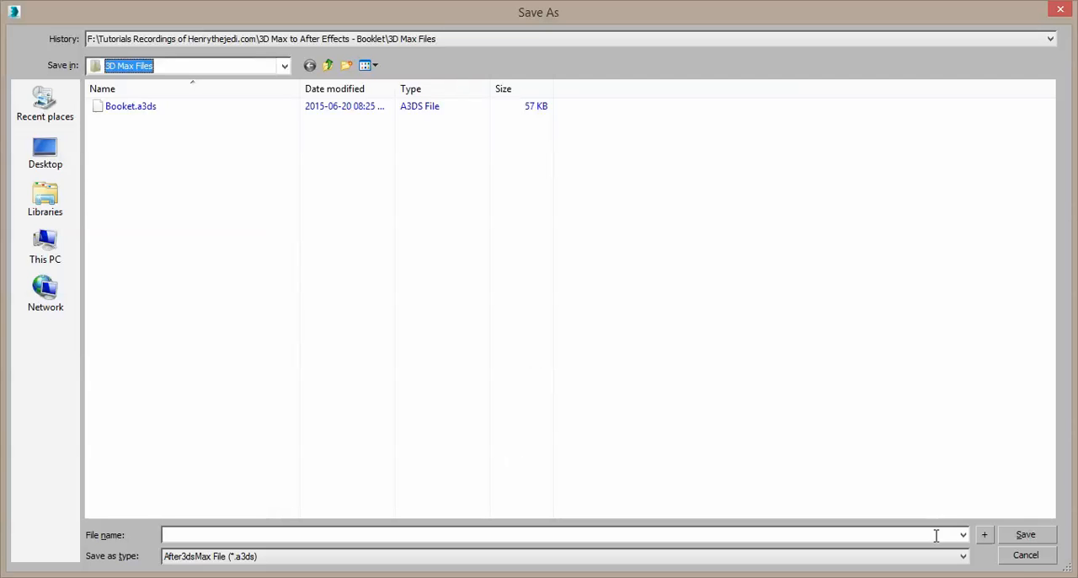
click(1025, 554)
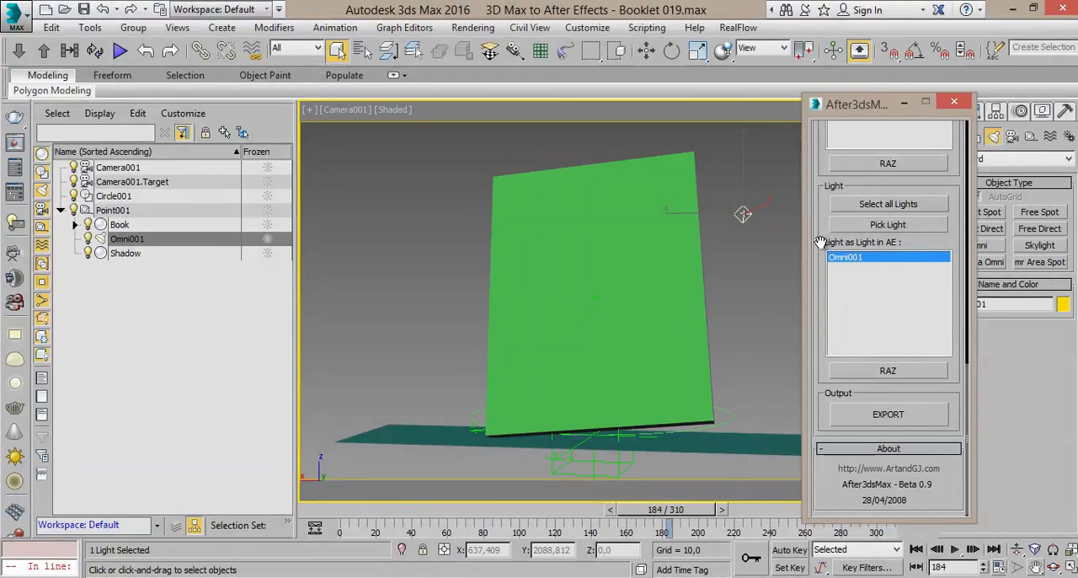
Step: Review the light list and export settings in the After3dsMax dialog in 3ds Max
scroll(834, 252, up, 10)
scroll(867, 337, up, 5)
scroll(865, 335, down, 5)
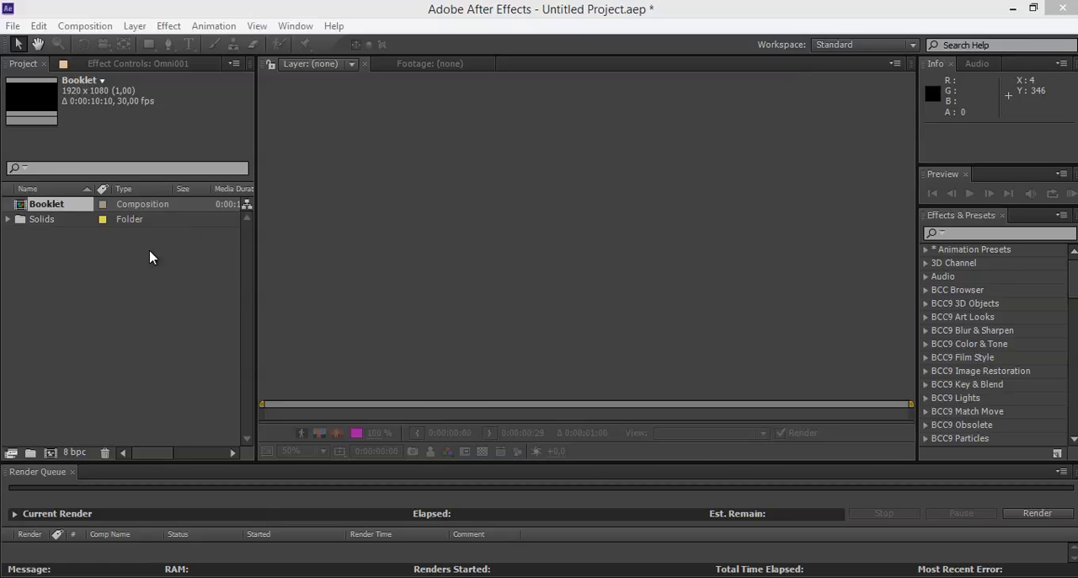
Step: Switch to After Effects, open the Booklet composition and set its current time to 0:00:03:15 to examine the Omni001 light's motion path
click(121, 297)
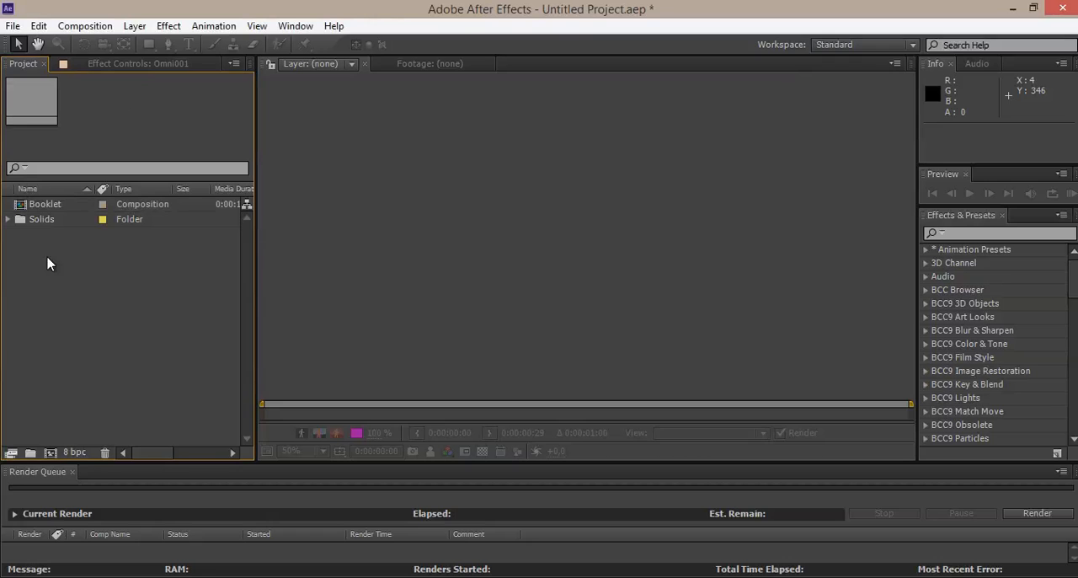
click(43, 206)
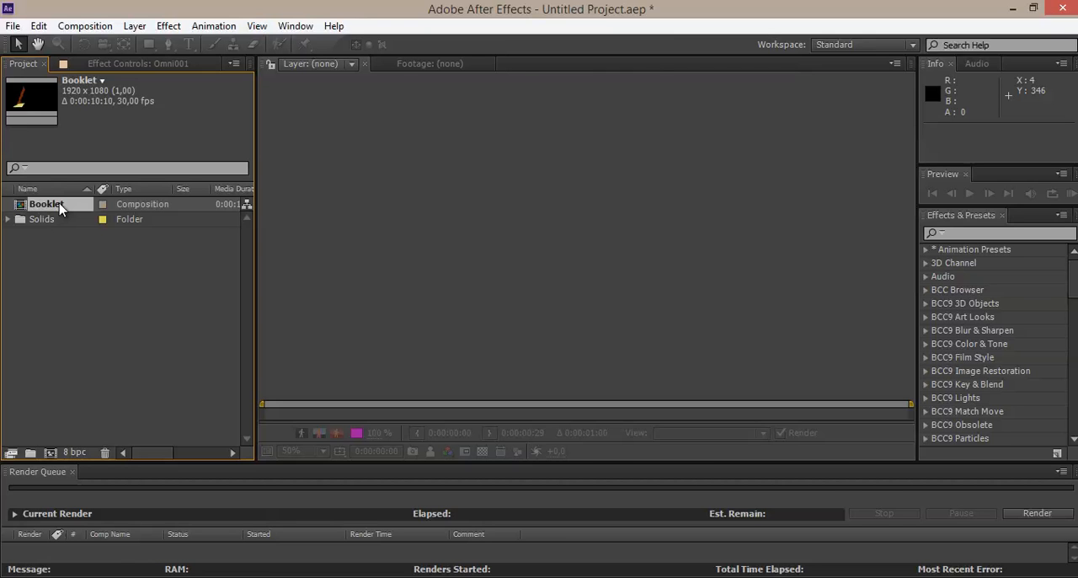
double_click(59, 209)
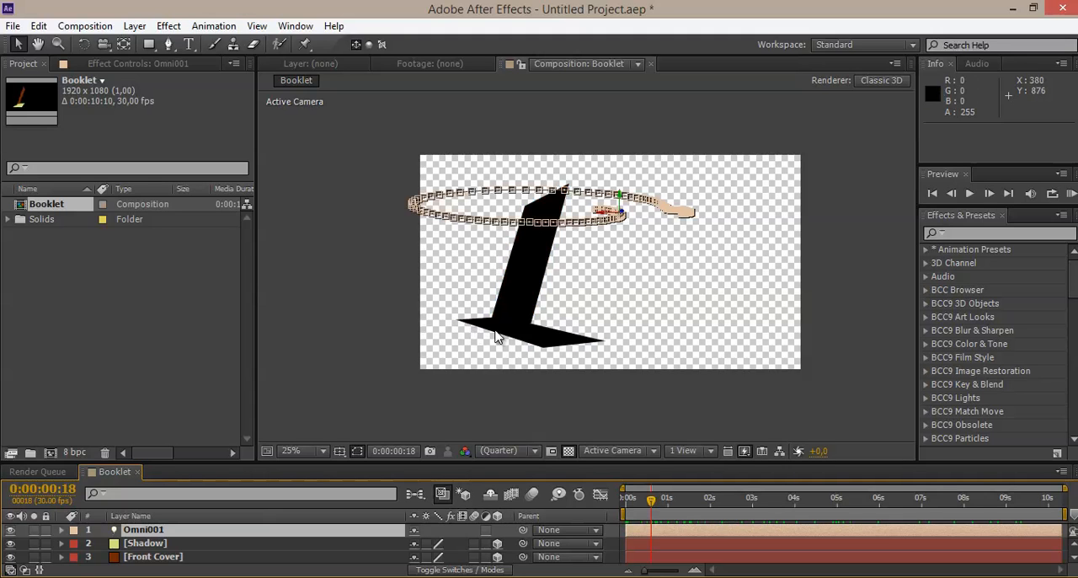
drag(641, 491, 775, 503)
scroll(739, 399, up, 2)
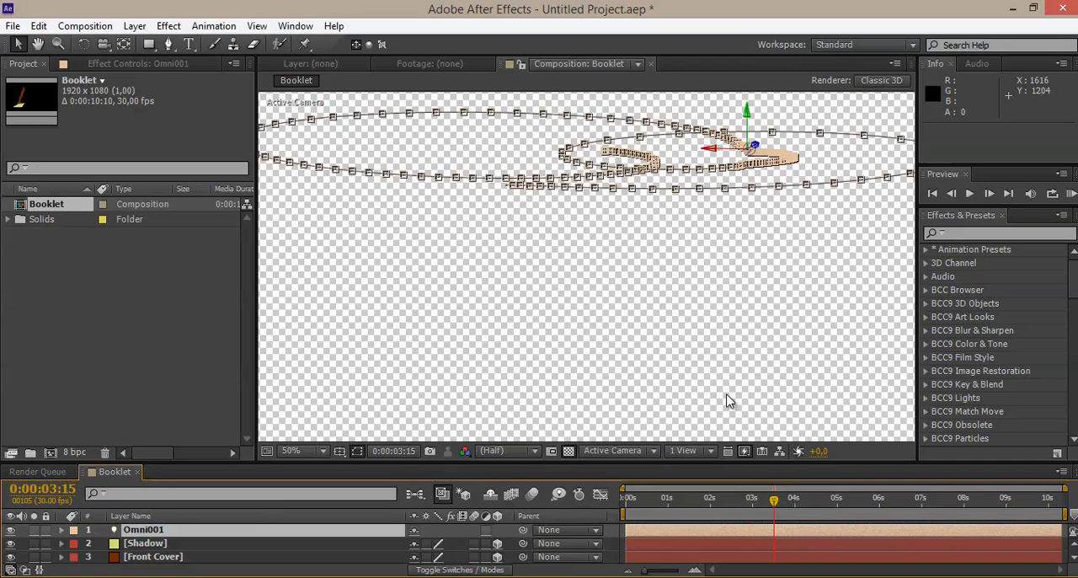
scroll(637, 380, down, 2)
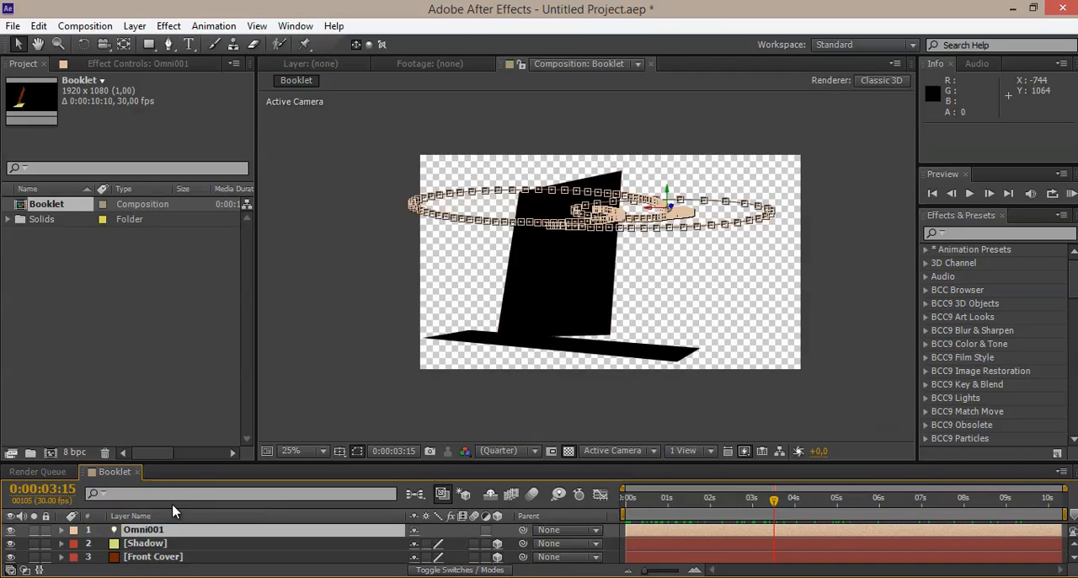
Step: Enlarge the timeline to show all imported layers, inspect the Shadow and Front Cover layers, and hide the Omni001 light
drag(206, 457, 210, 421)
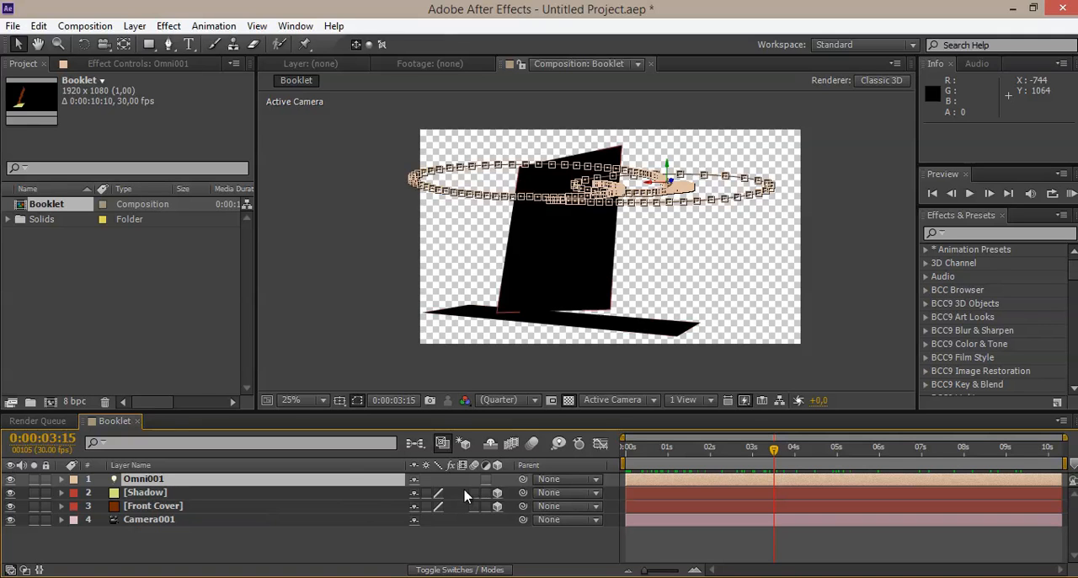
click(140, 494)
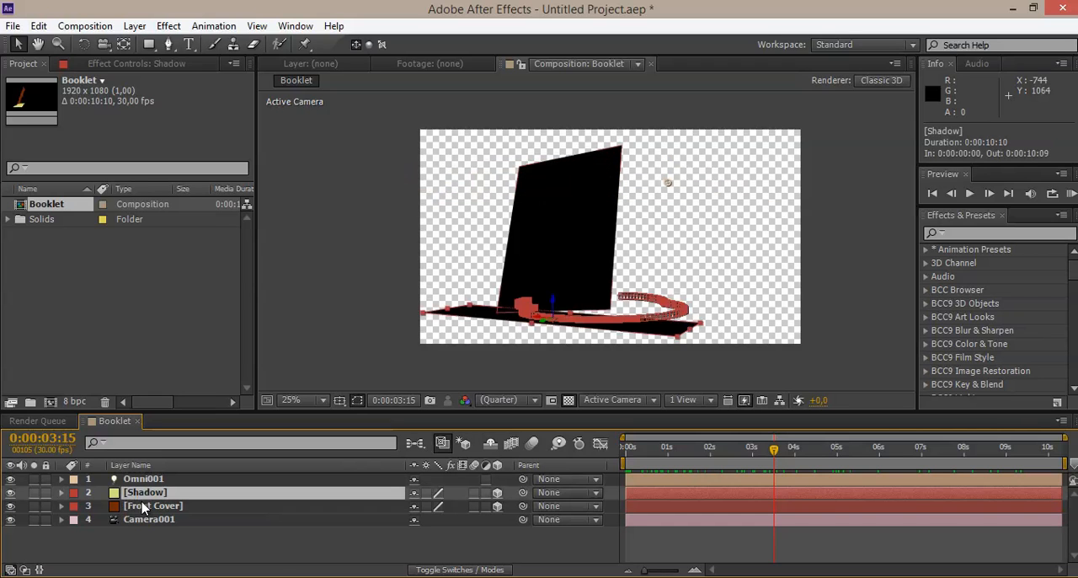
click(143, 506)
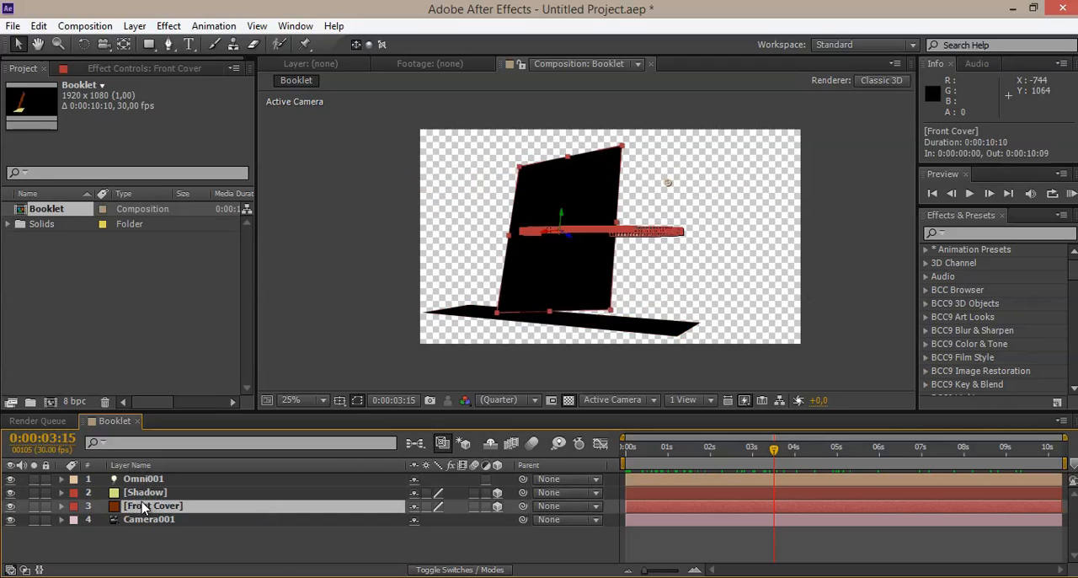
click(11, 479)
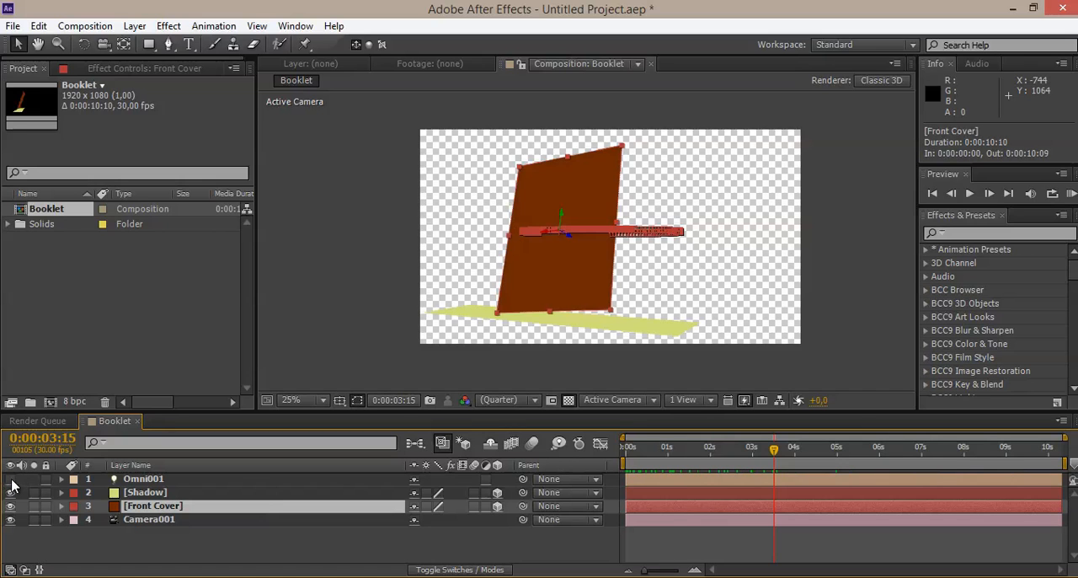
click(11, 479)
click(11, 480)
Step: Preview the Front Cover and Shadow planes' animation from the beginning of the Booklet composition
drag(665, 458, 642, 459)
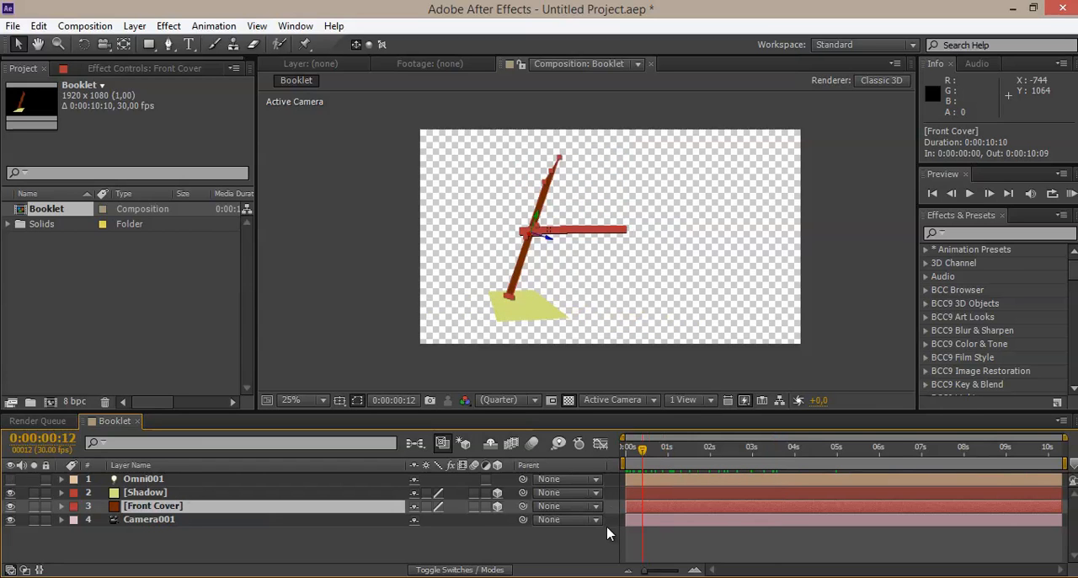
click(652, 558)
key(space)
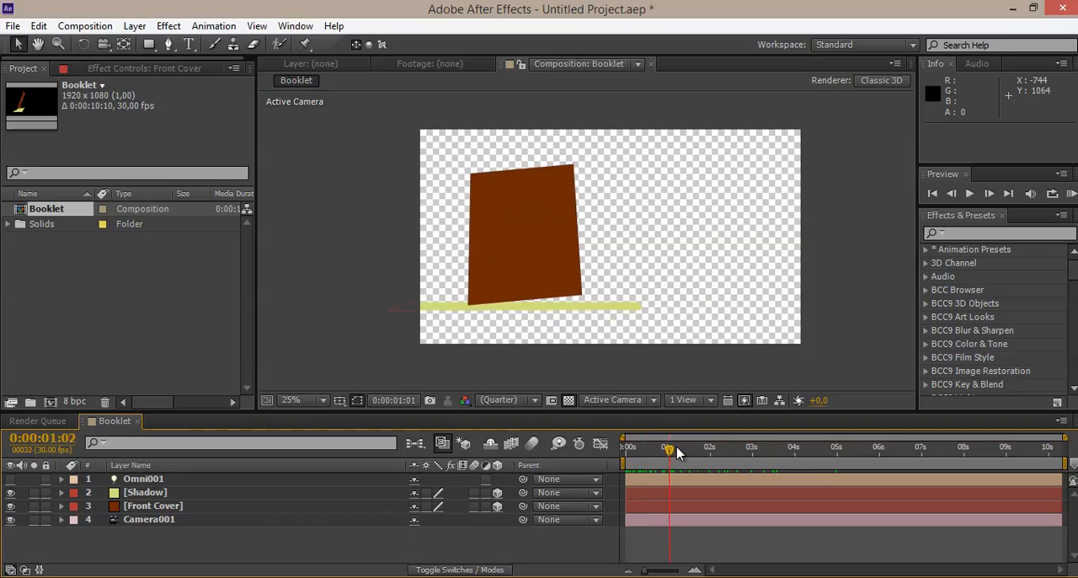
drag(655, 416, 649, 463)
scroll(633, 357, up, 2)
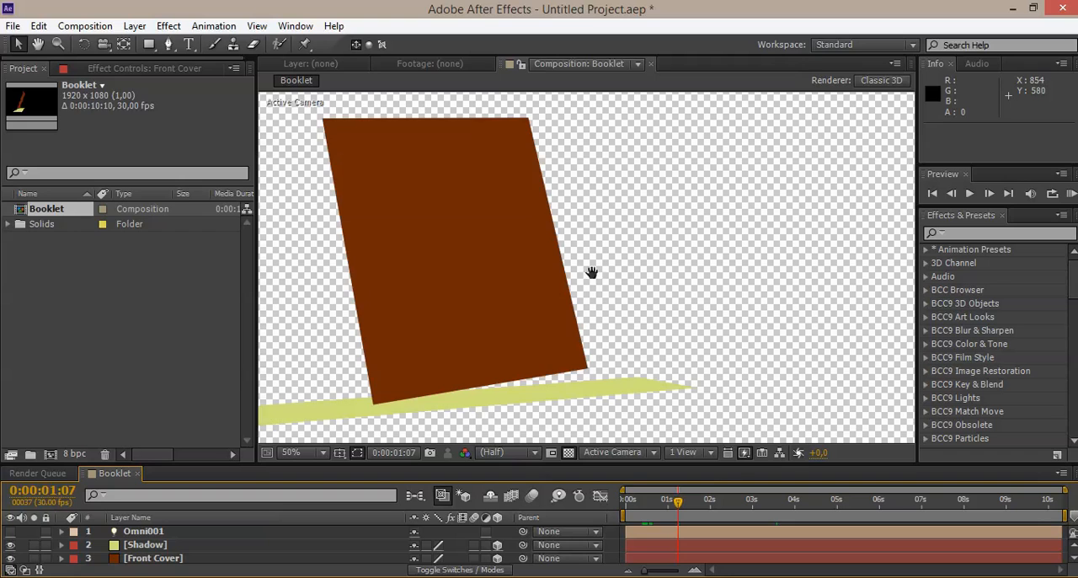
key(space)
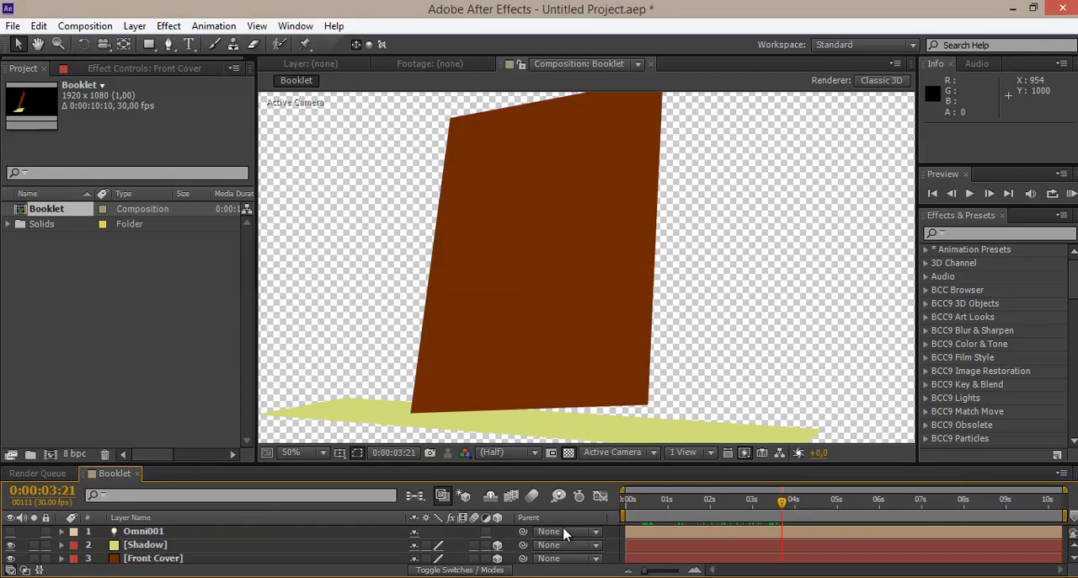
Step: Switch to 3ds Max and scrub the booklet animation from frame 0 to 154 to compare its motion
click(694, 576)
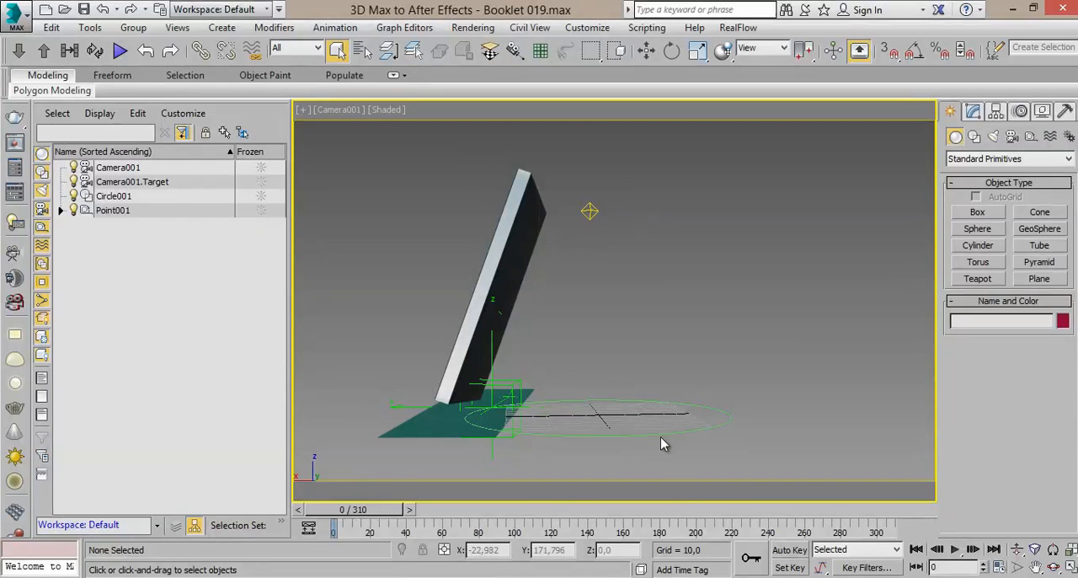
drag(395, 510, 646, 490)
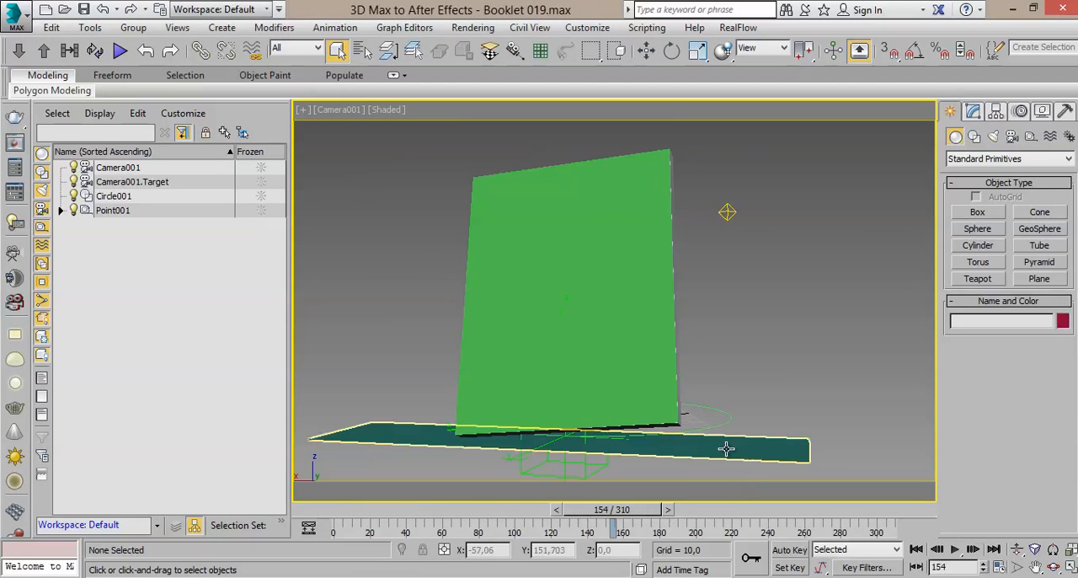
click(452, 576)
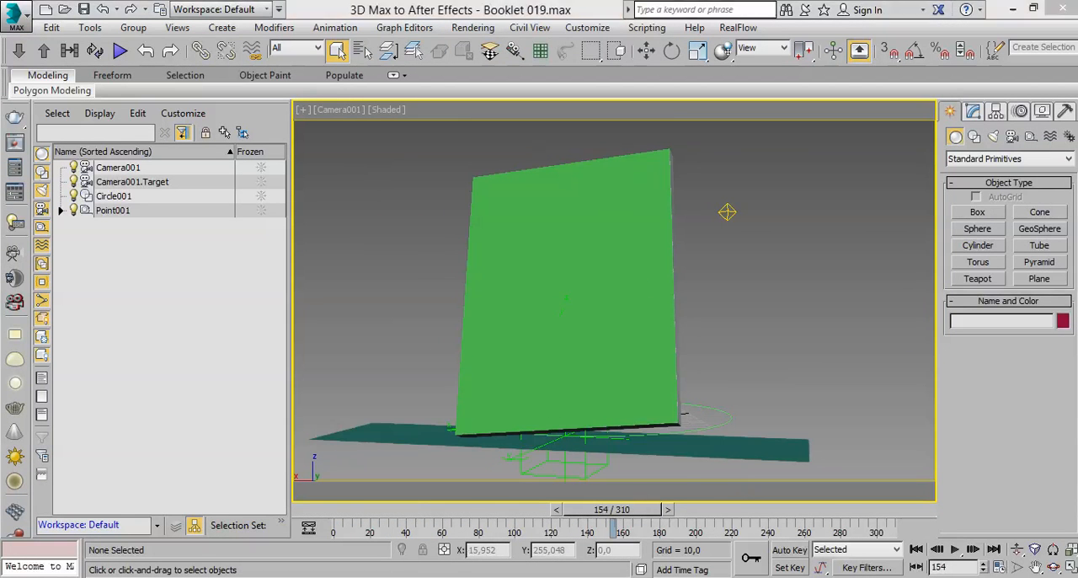
Step: In After Effects, scrub the Booklet composition through to 0:00:10:09 and return the current time to 0:00:01:07
drag(782, 502, 1060, 502)
scroll(678, 407, down, 2)
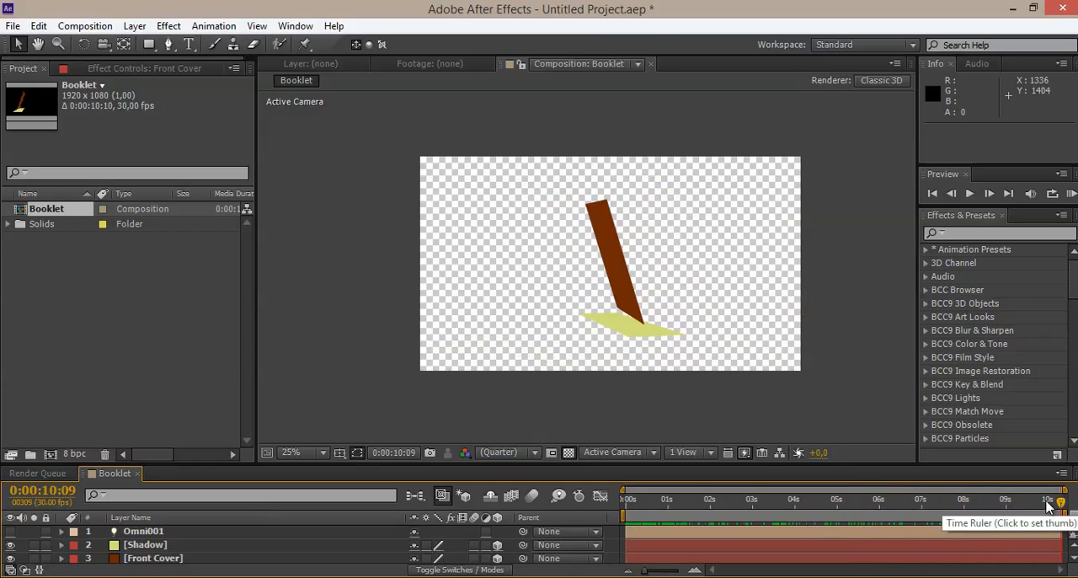
mouse_move(1050, 504)
mouse_down()
mouse_move(1025, 503)
mouse_move(1063, 505)
mouse_up()
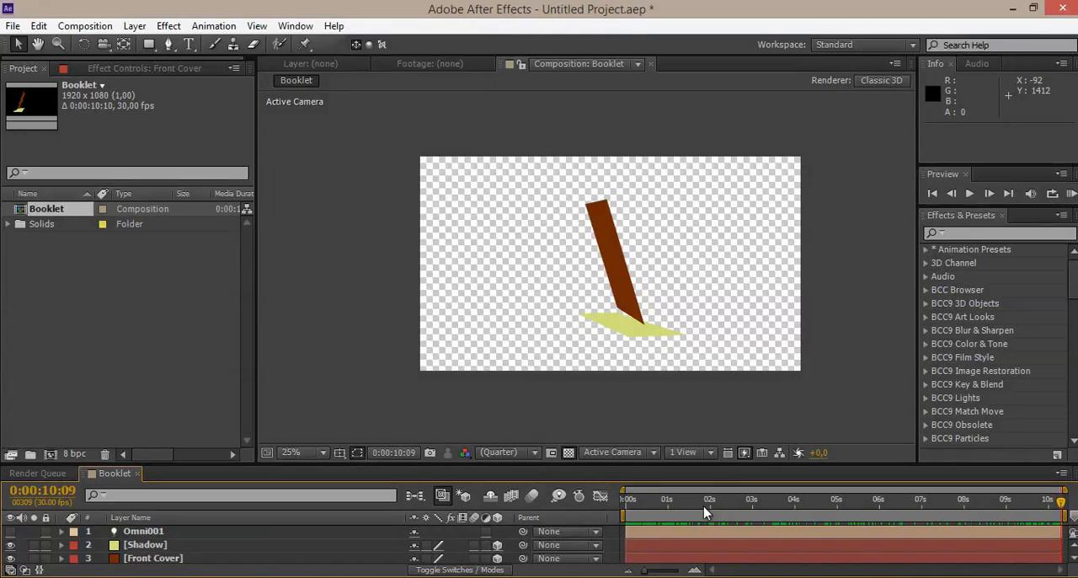
drag(706, 511, 678, 506)
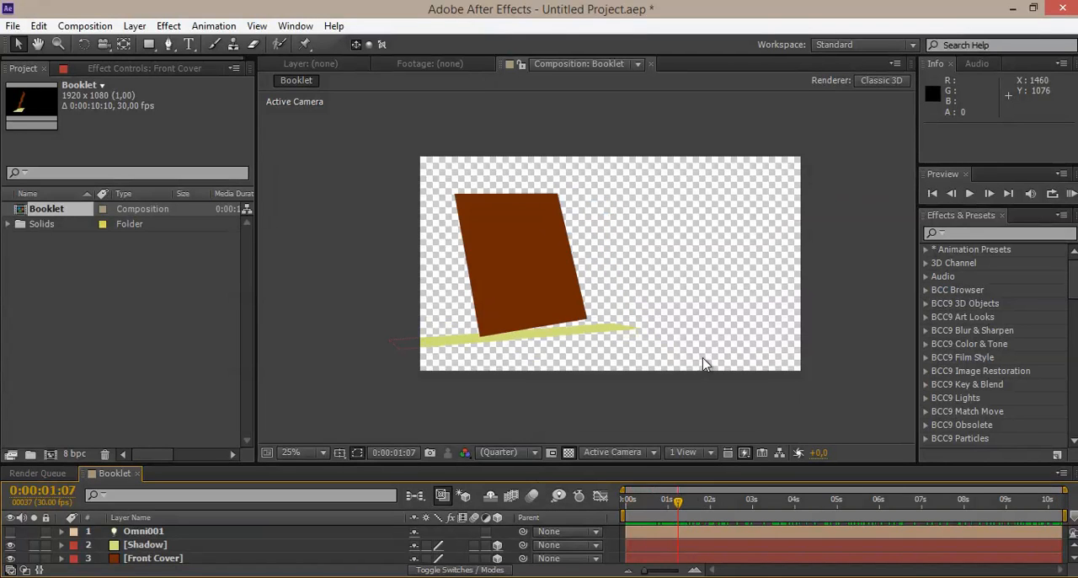
key(.)
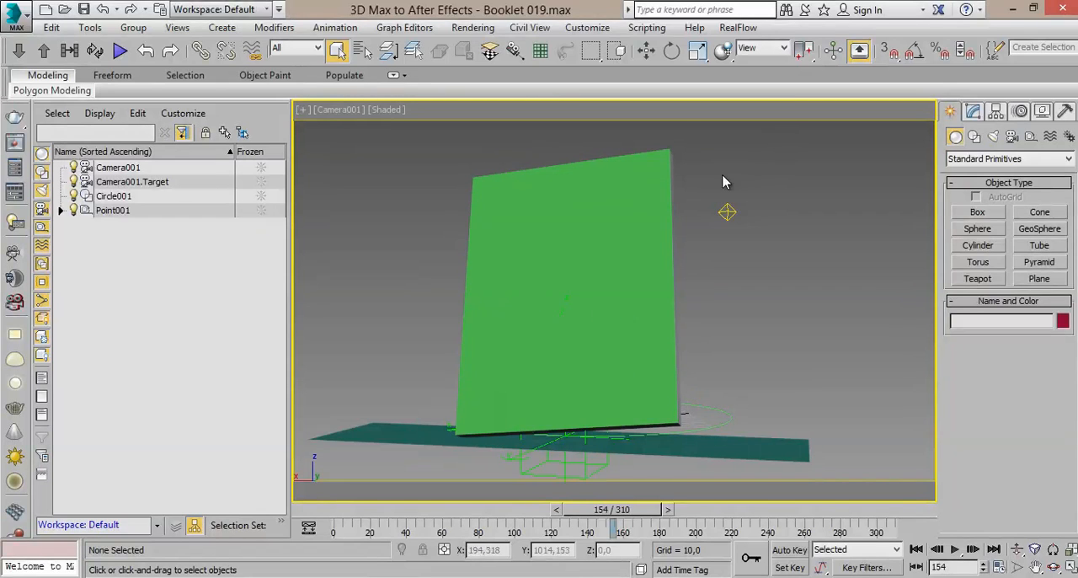
Step: Open Render Setup in 3ds Max and check the PNG file path under Render Output
click(473, 27)
click(476, 86)
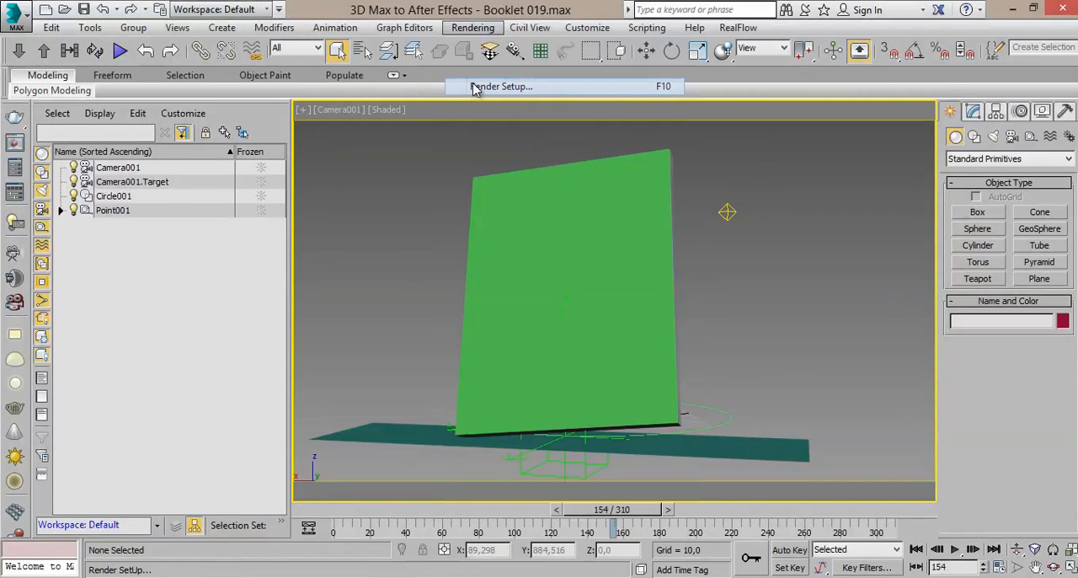
scroll(517, 309, down, 8)
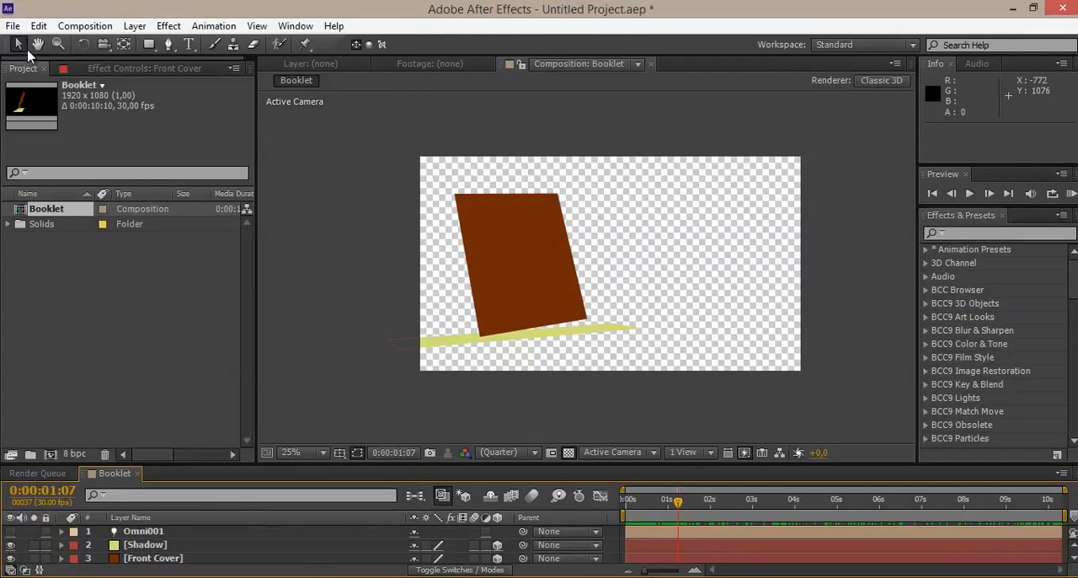
Step: Import the PNG Render folder's booklet images into After Effects as a PNG sequence and place it above all layers in the Booklet composition
click(13, 25)
mouse_move(144, 211)
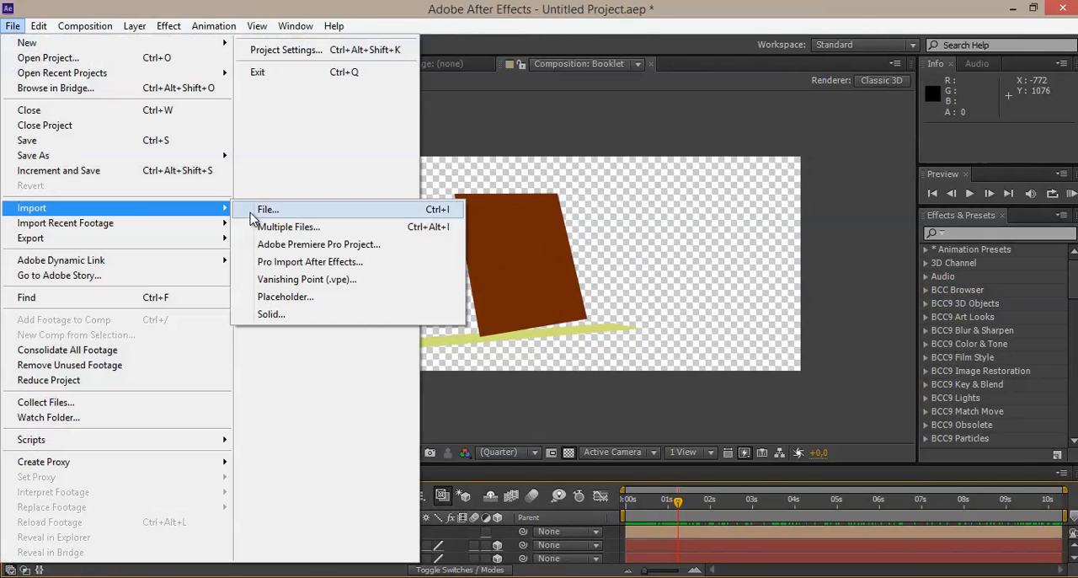
click(252, 211)
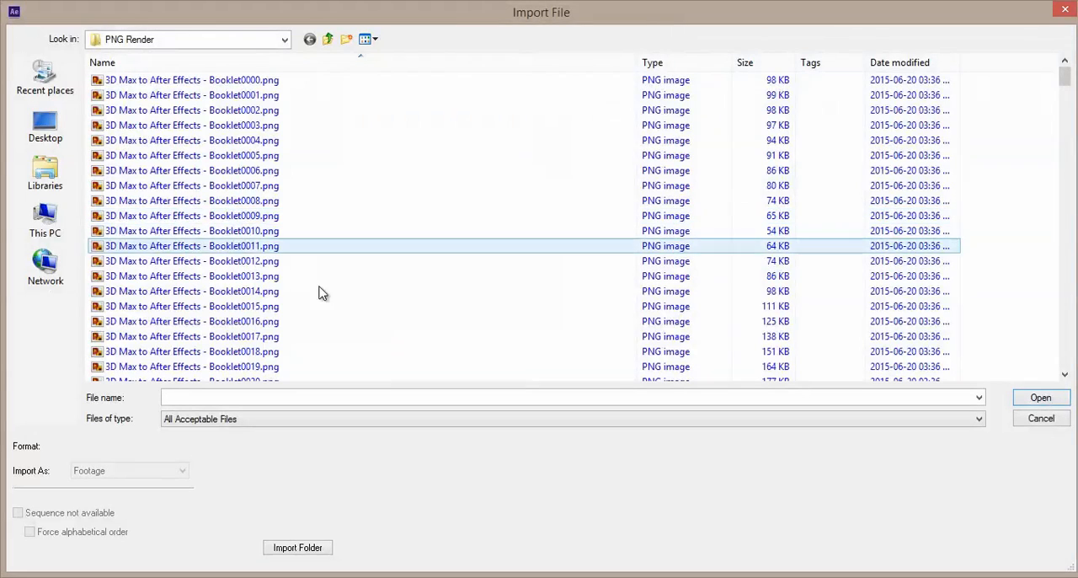
click(159, 82)
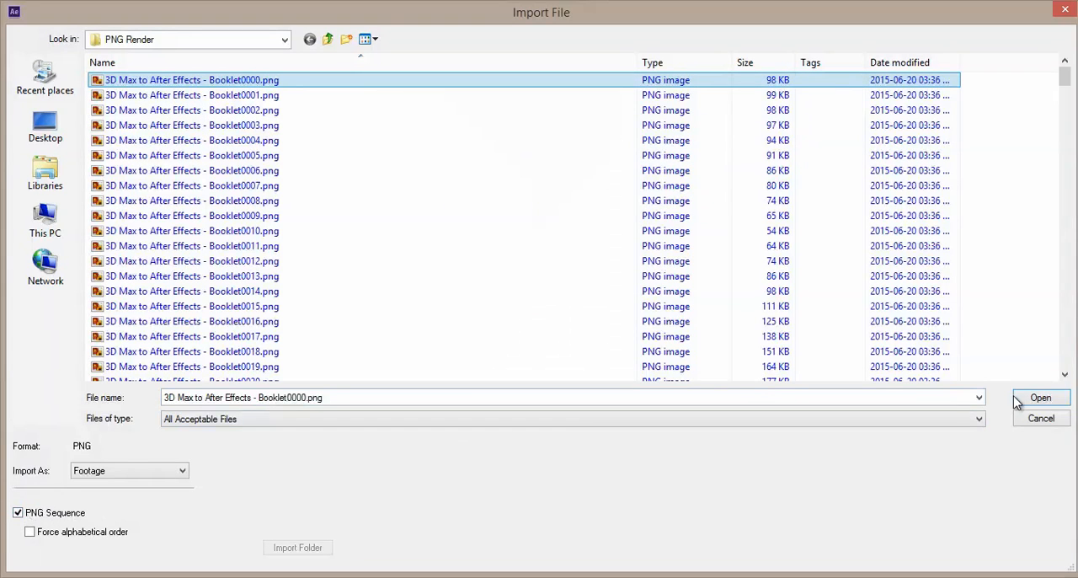
click(1040, 397)
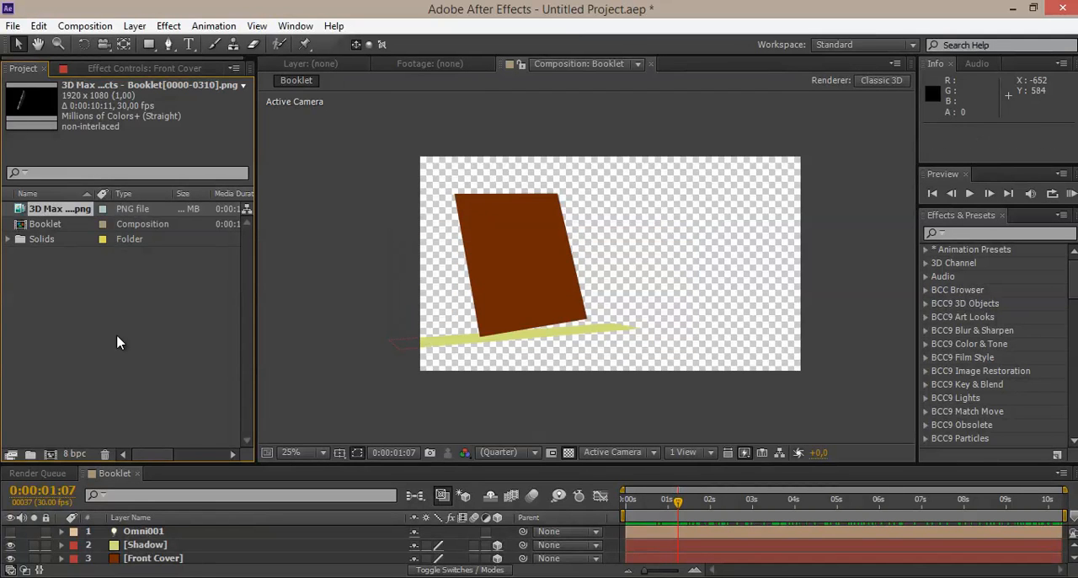
drag(236, 461, 236, 377)
drag(67, 218, 169, 446)
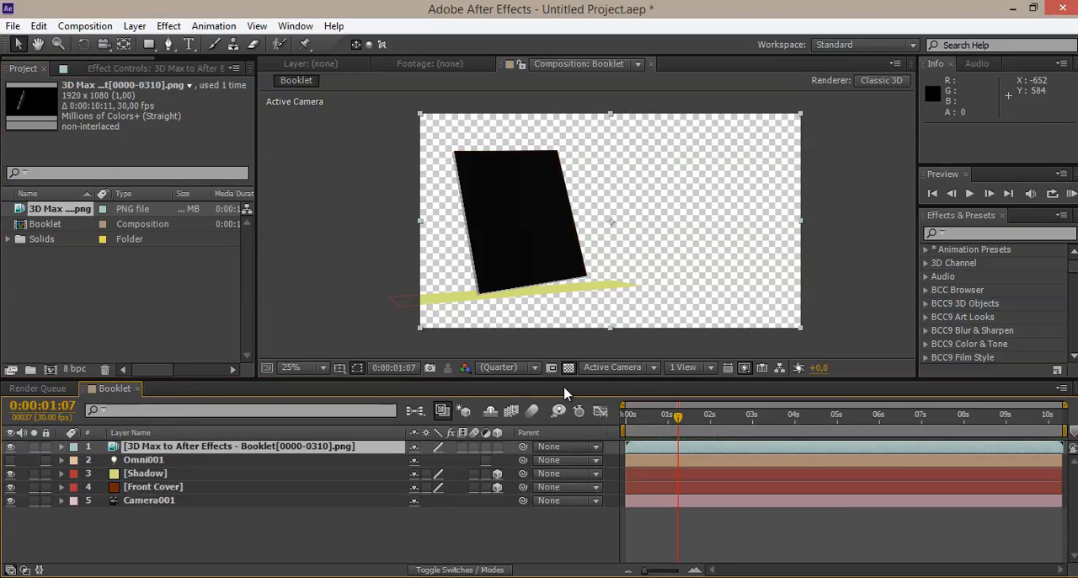
Step: Examine the rendered booklet's alignment with the imported planes up close, moving the current time to 0:00:03:07
drag(564, 385, 594, 499)
drag(638, 527, 678, 536)
key(period)
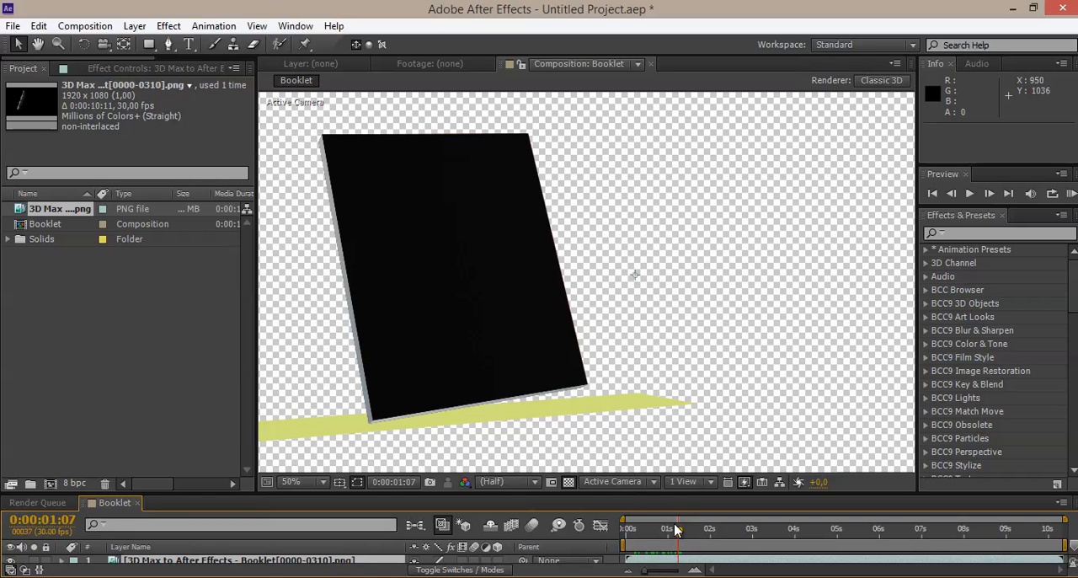
drag(678, 529, 761, 520)
drag(674, 485, 675, 411)
scroll(549, 264, down, 2)
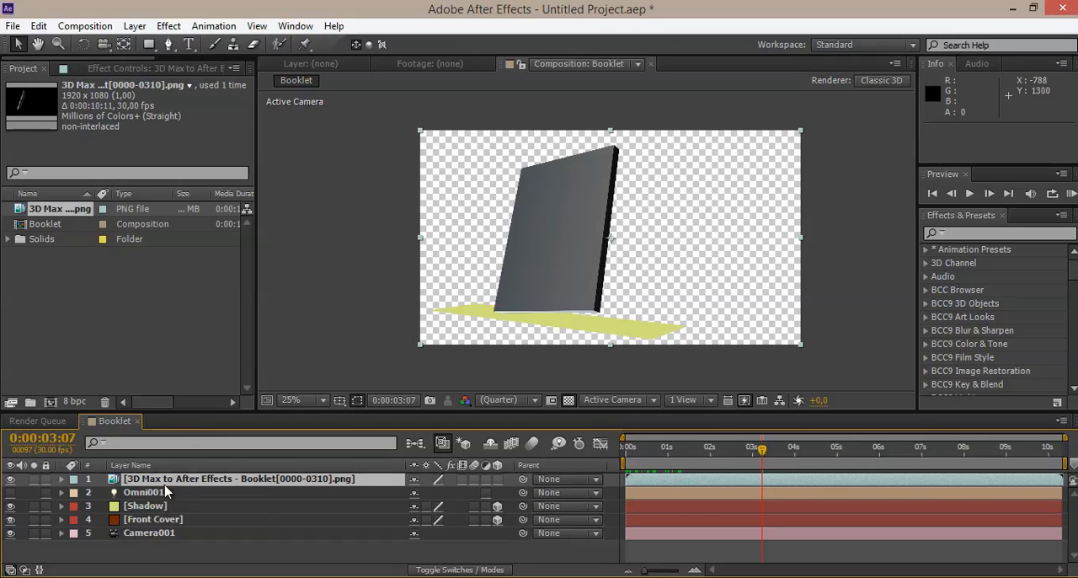
Step: Move the Front Cover layer above the rendered PNG sequence layer
click(149, 520)
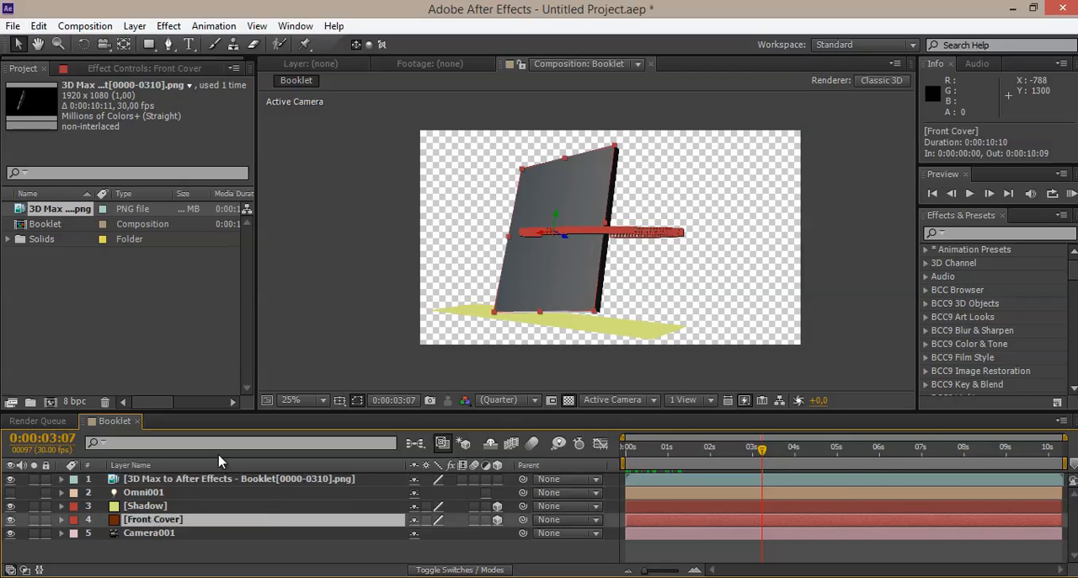
scroll(486, 269, up, 2)
middle_drag(491, 324, 516, 386)
drag(150, 526, 161, 479)
mouse_move(577, 217)
mouse_down()
mouse_move(578, 173)
mouse_move(564, 224)
mouse_up()
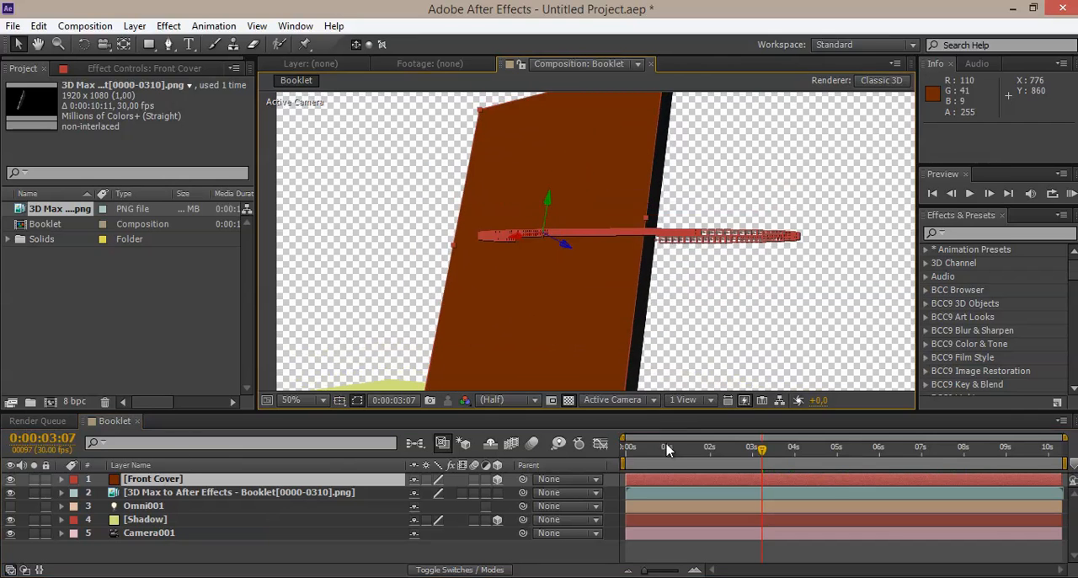
Step: Check how the Front Cover and Shadow planes line up with the rendered booklet at 0:00:02:29
drag(649, 449, 752, 449)
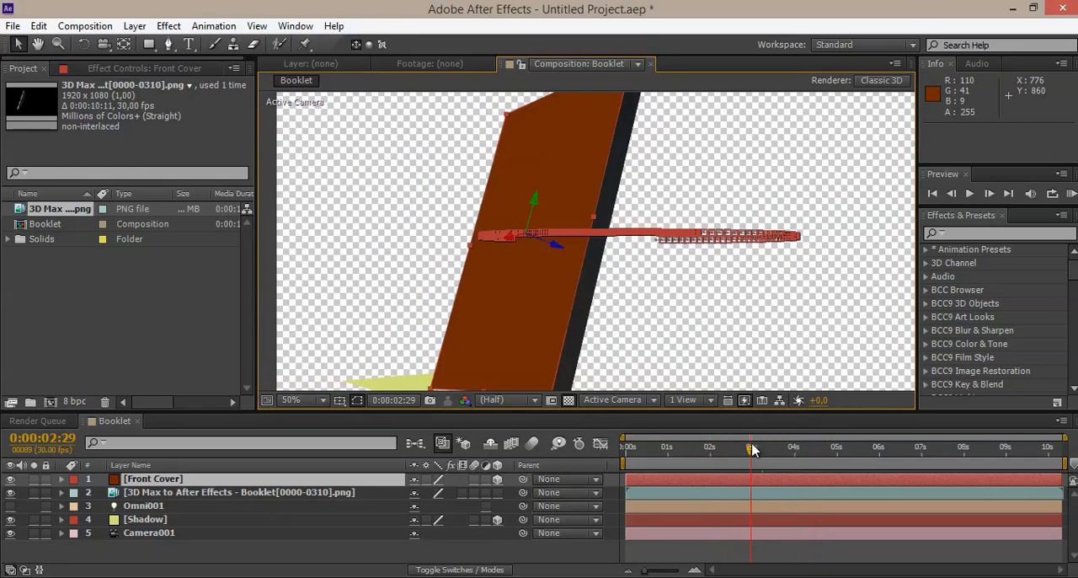
drag(685, 330, 693, 262)
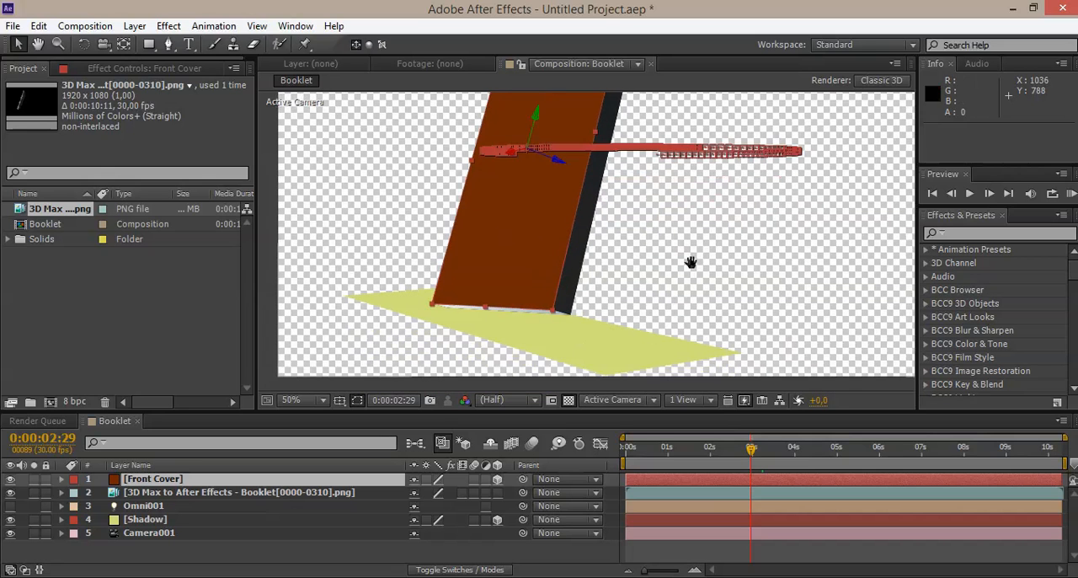
click(224, 519)
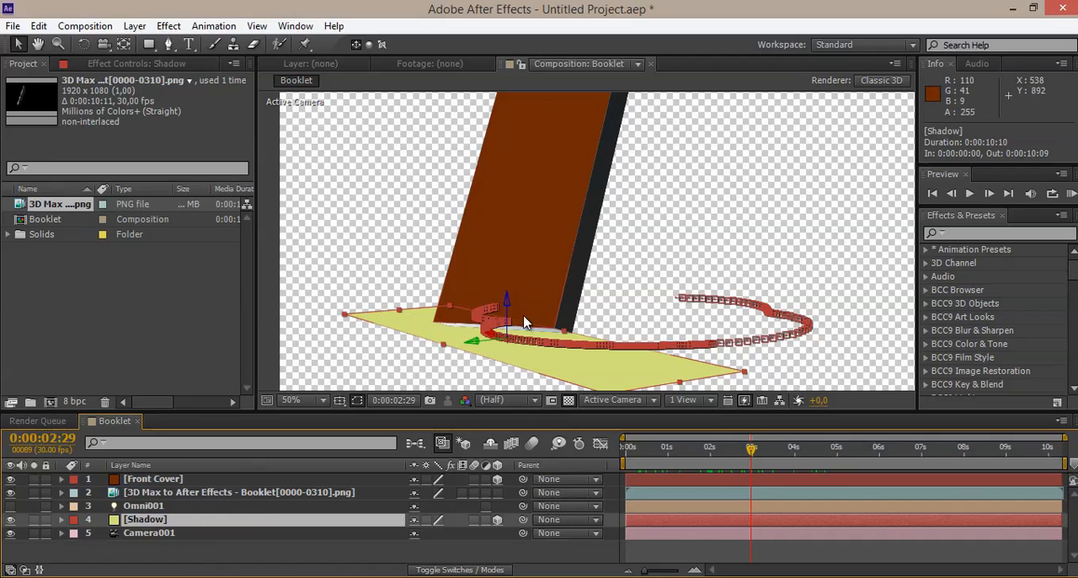
Step: Move the Shadow layer to the bottom of the Booklet layer stack, beneath the rendered PNG sequence and Camera001
drag(147, 523, 157, 493)
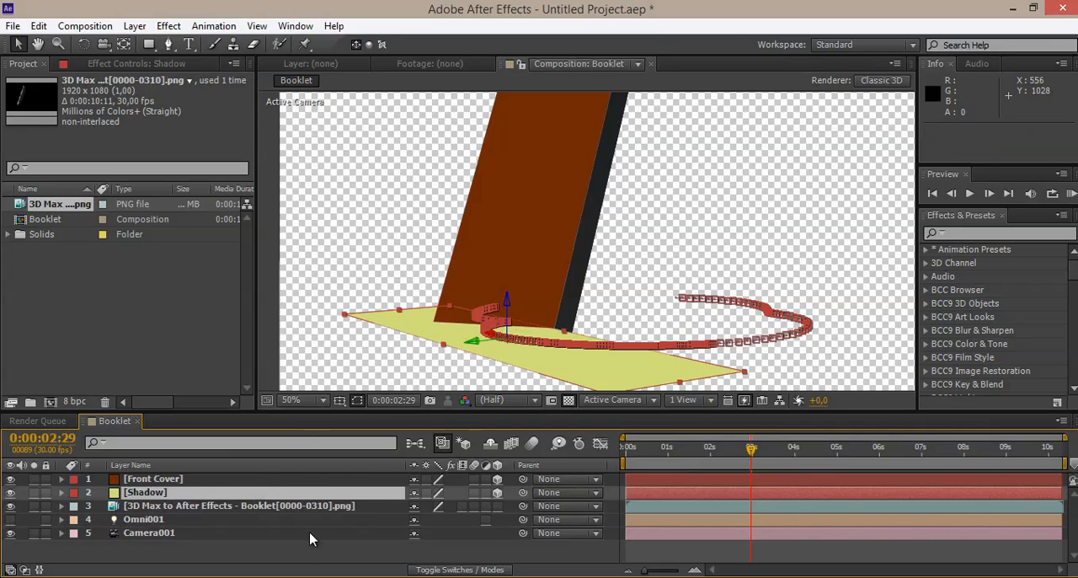
mouse_move(144, 493)
mouse_down()
mouse_move(146, 467)
mouse_move(140, 488)
mouse_move(140, 476)
mouse_up()
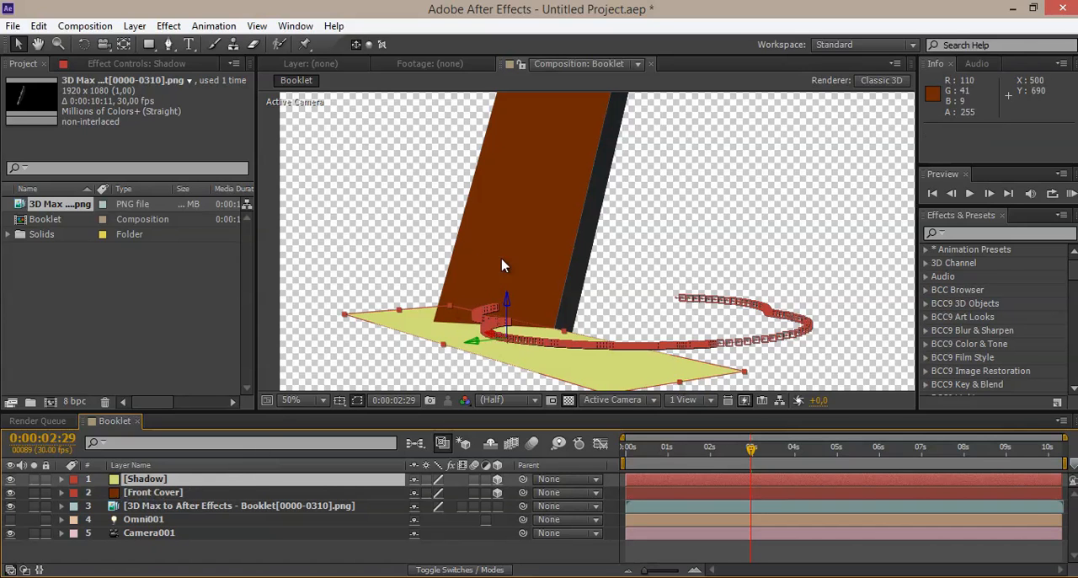
drag(154, 482, 155, 550)
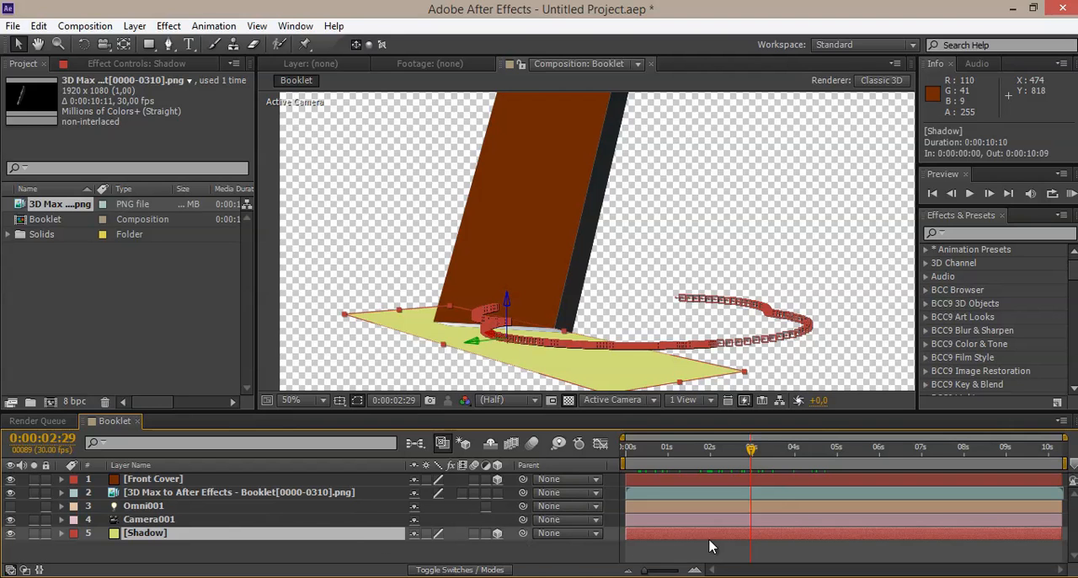
click(154, 550)
click(152, 533)
click(157, 494)
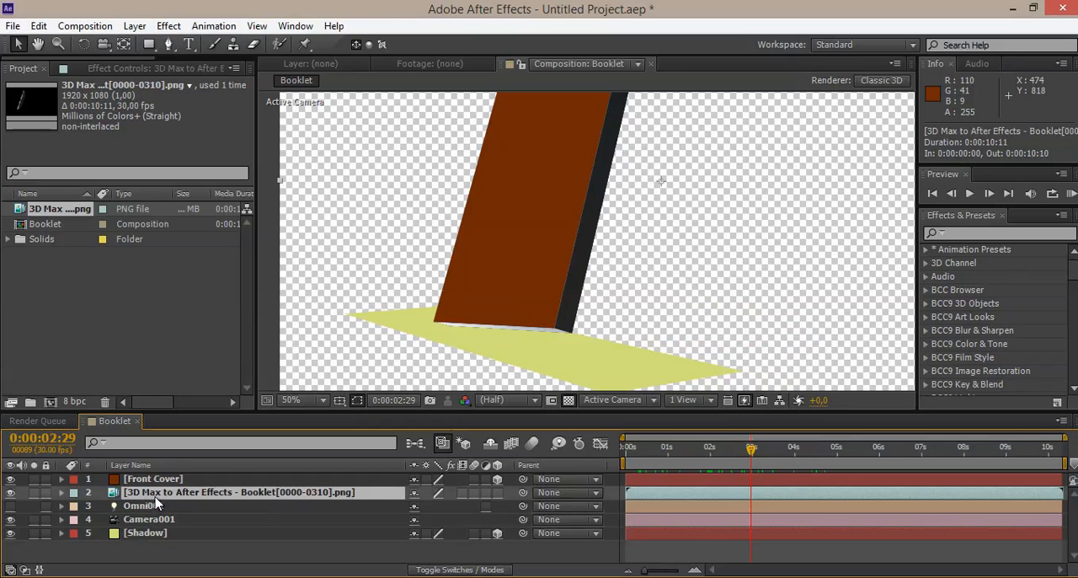
click(148, 532)
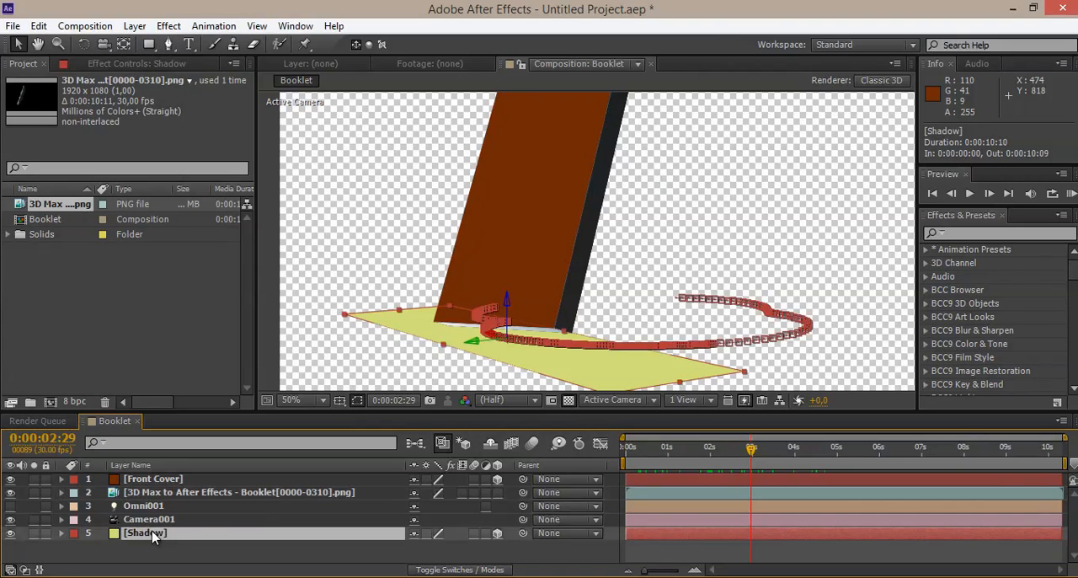
Step: Check how the Front Cover and Shadow planes line up with the rendered booklet at 0:00:02:05, 0:00:00:00 and 0:00:00:21
drag(673, 452, 717, 448)
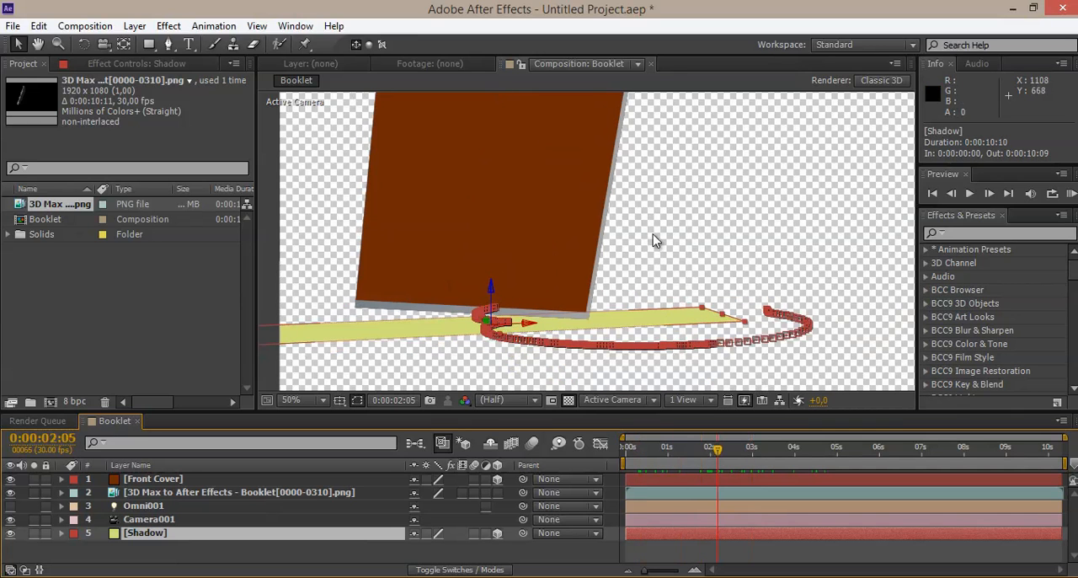
scroll(653, 240, down, 2)
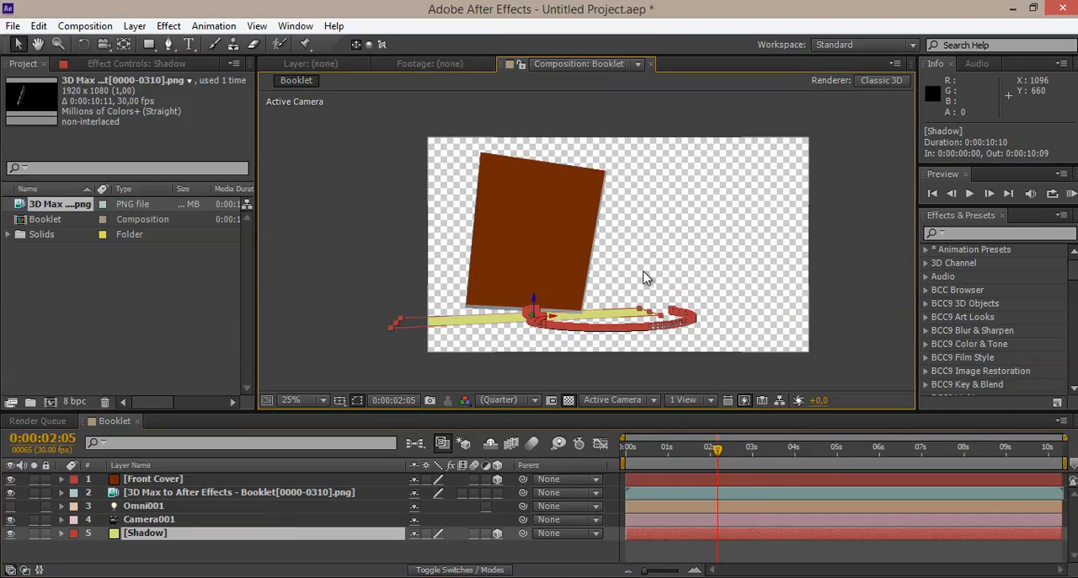
scroll(644, 275, up, 2)
click(662, 452)
drag(662, 452, 623, 455)
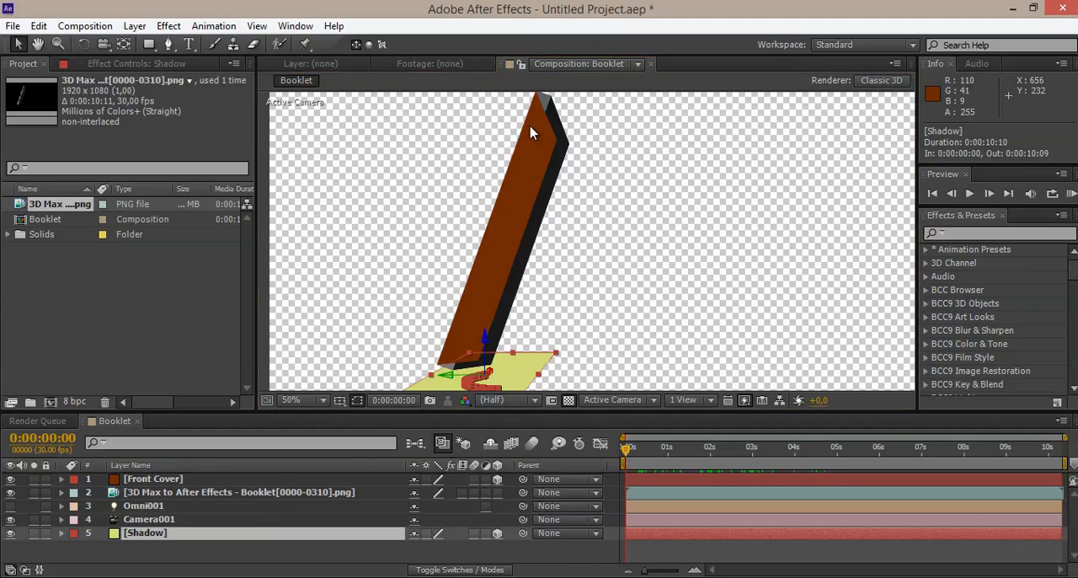
click(155, 478)
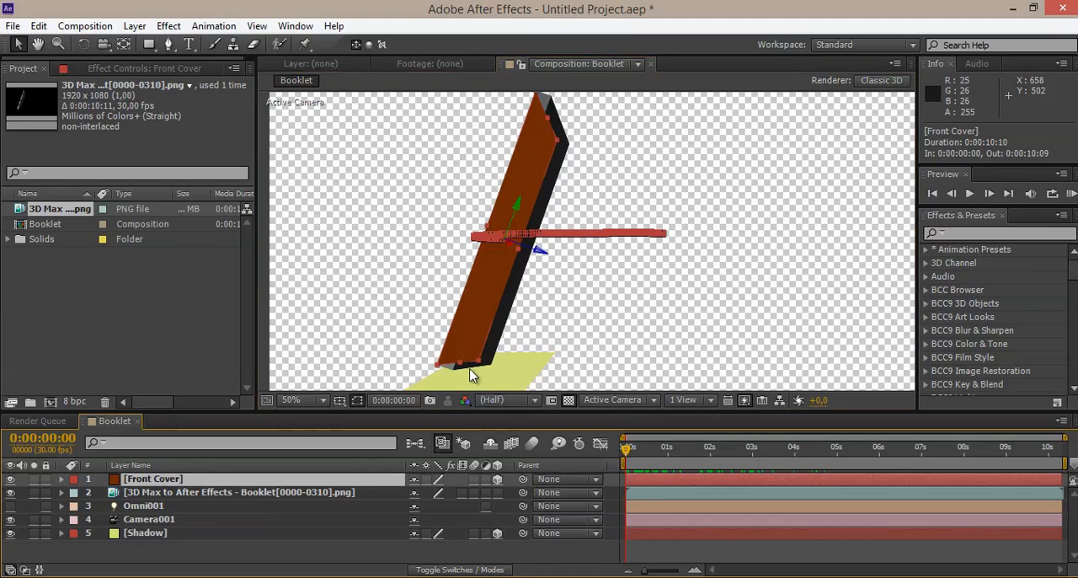
click(185, 494)
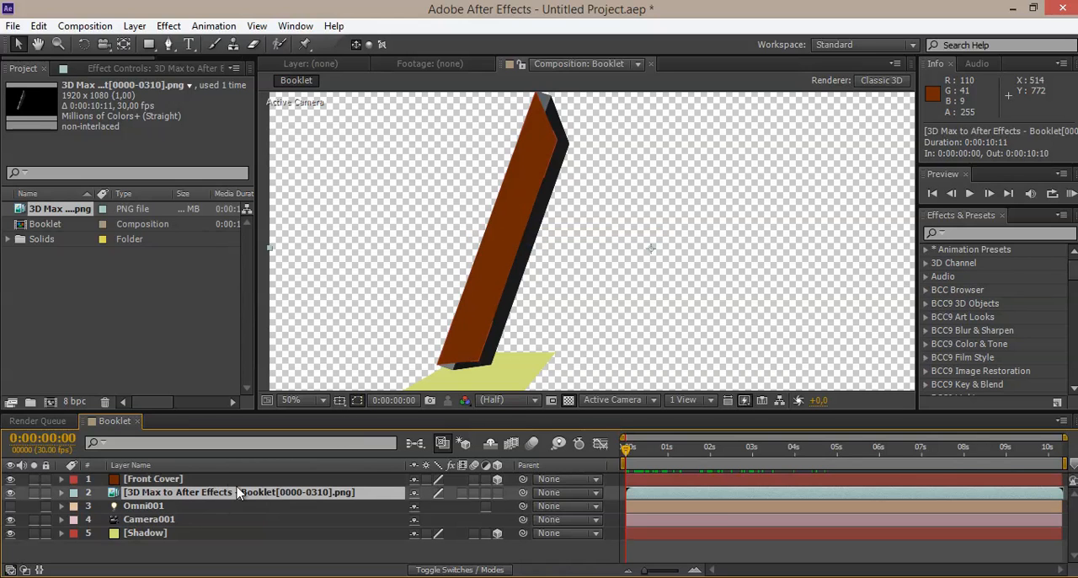
drag(627, 455, 654, 459)
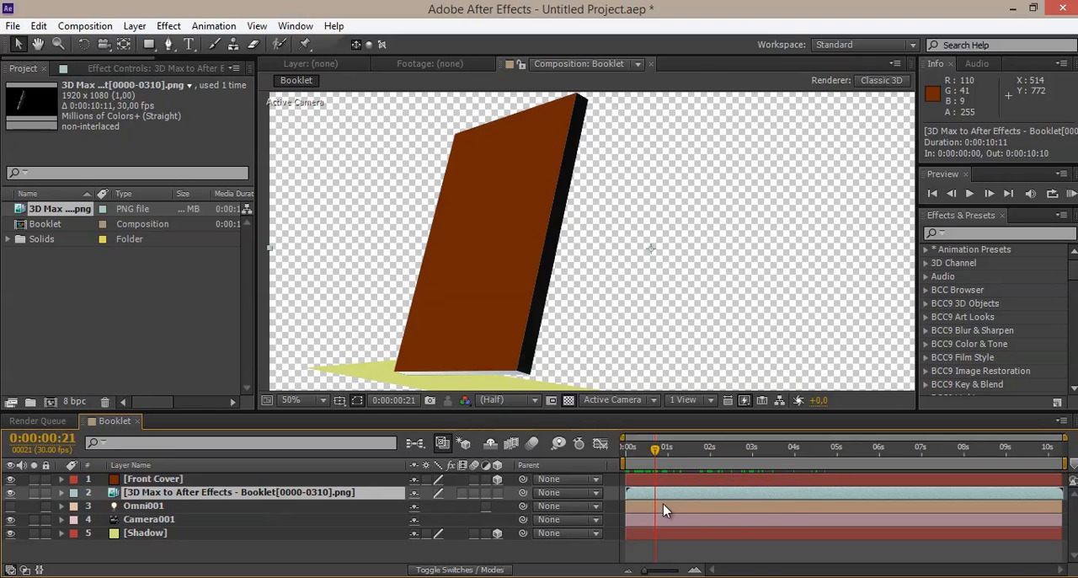
Step: Save the project as 3D Max to After Effects - Booklet 001.aep
click(9, 26)
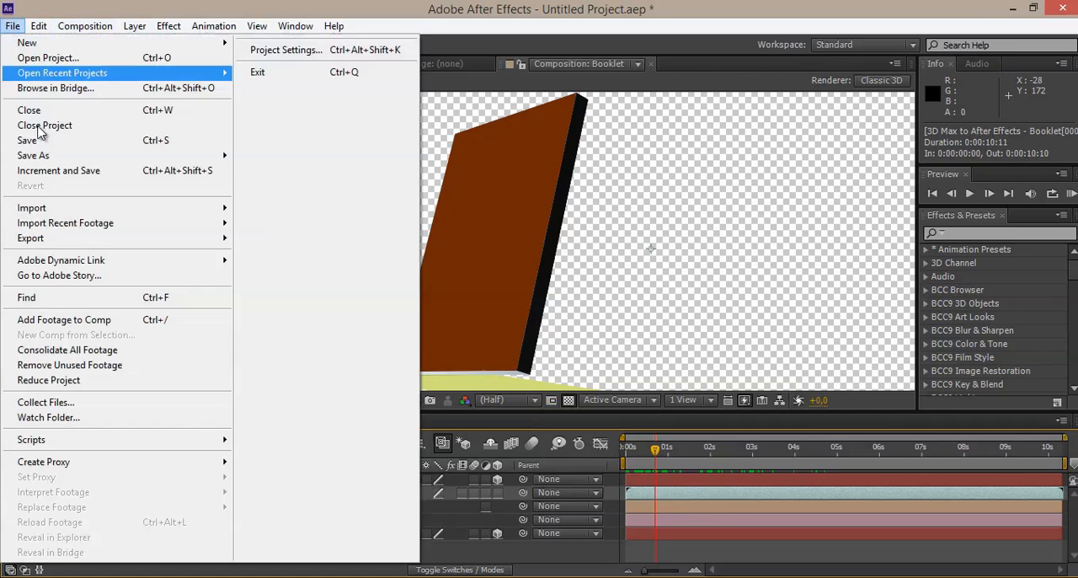
mouse_move(94, 156)
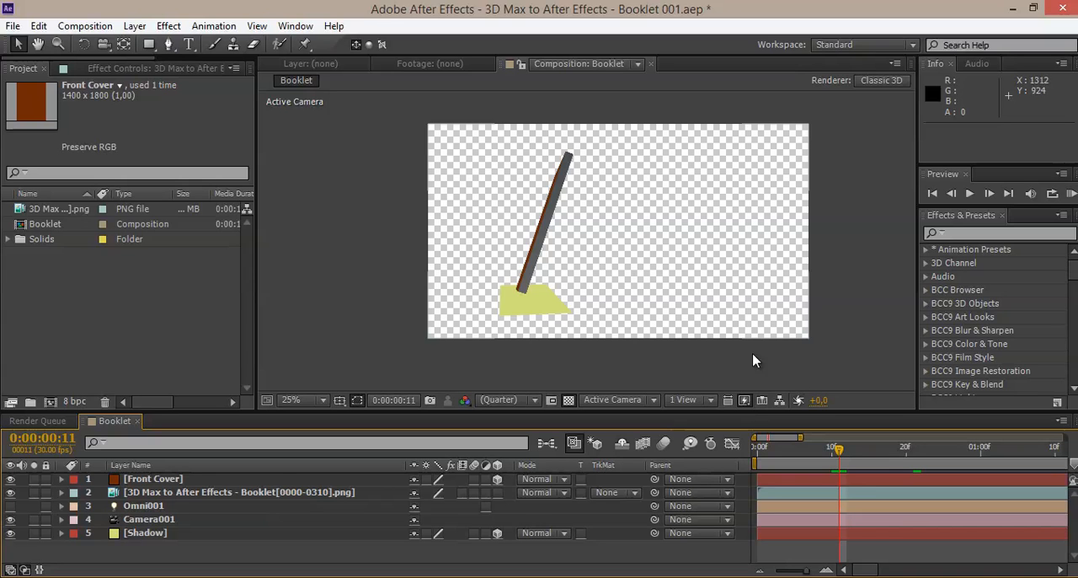
Step: Examine up close how the Front Cover plane overlaps the edge-on rendered booklet between 0:00:00:09 and 0:00:00:11
key(period)
key(period)
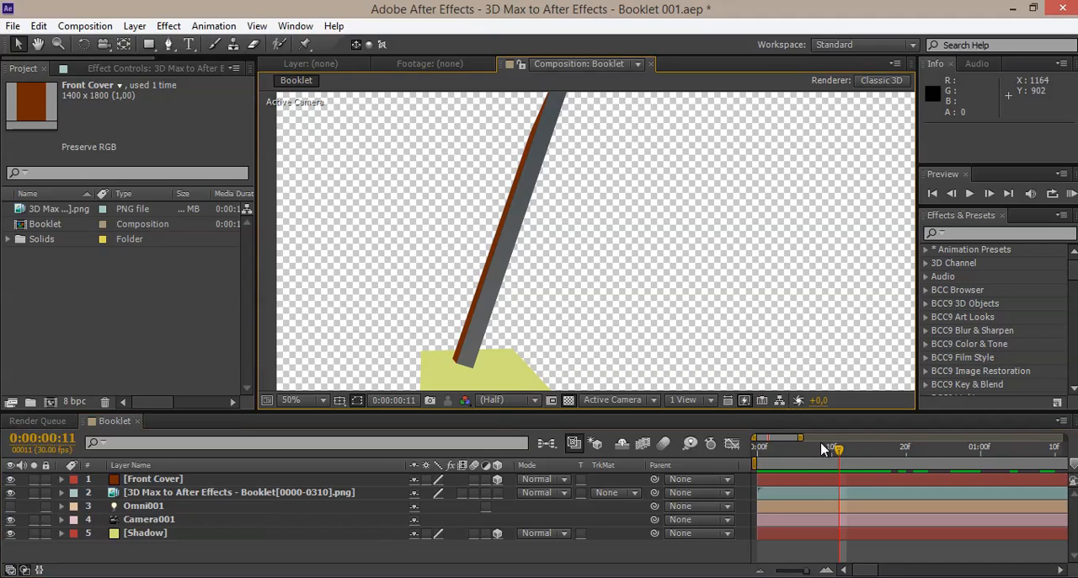
mouse_move(835, 447)
mouse_down()
mouse_move(813, 456)
mouse_move(823, 452)
mouse_up()
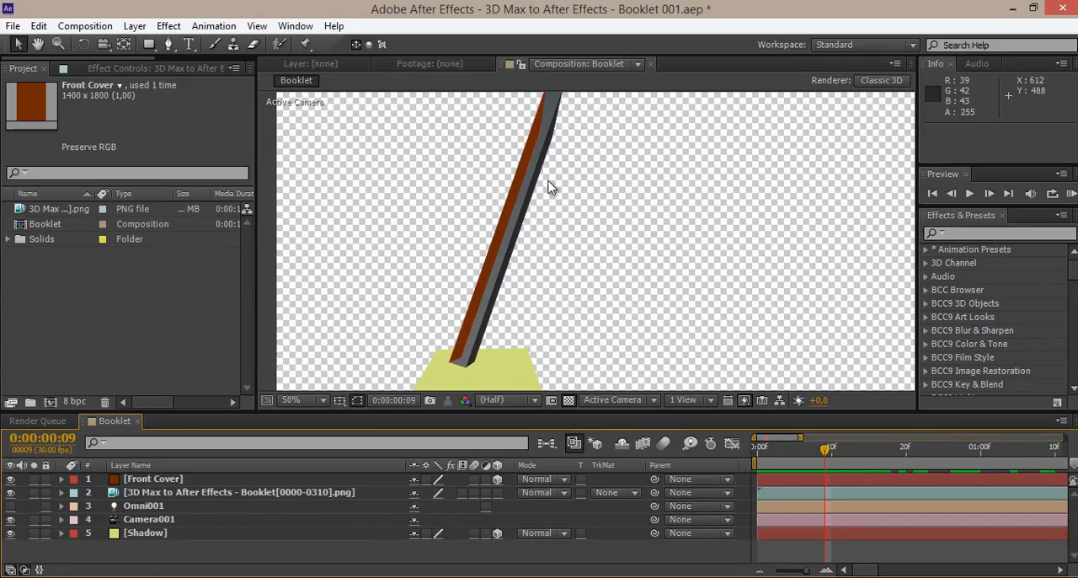
click(204, 496)
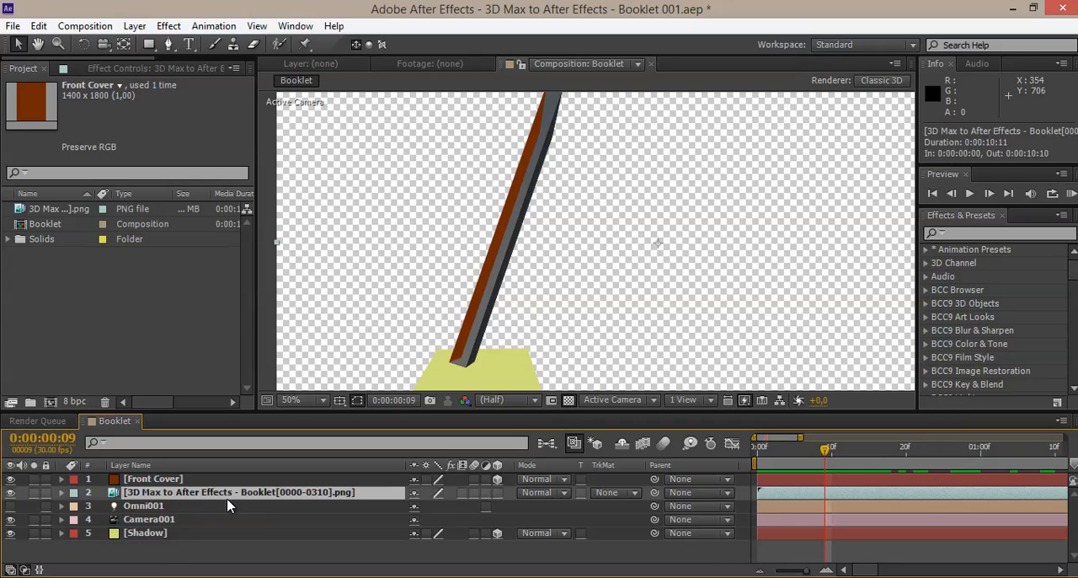
mouse_move(830, 452)
mouse_down()
mouse_move(804, 450)
mouse_move(830, 448)
mouse_up()
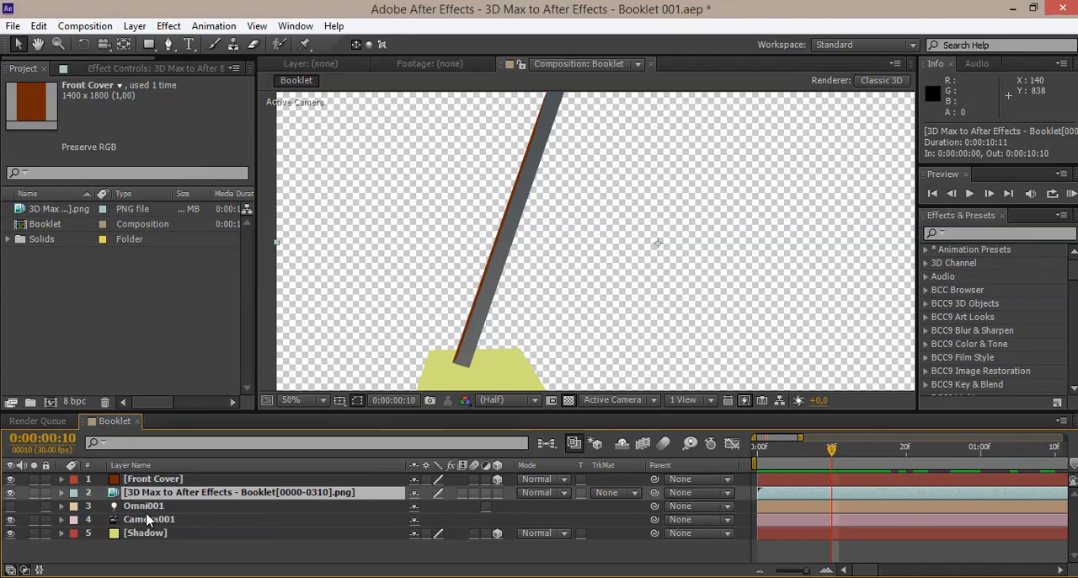
Step: Inspect the pixel dimensions of the Front Cover and Shadow solids in the project's Solids folder
click(172, 479)
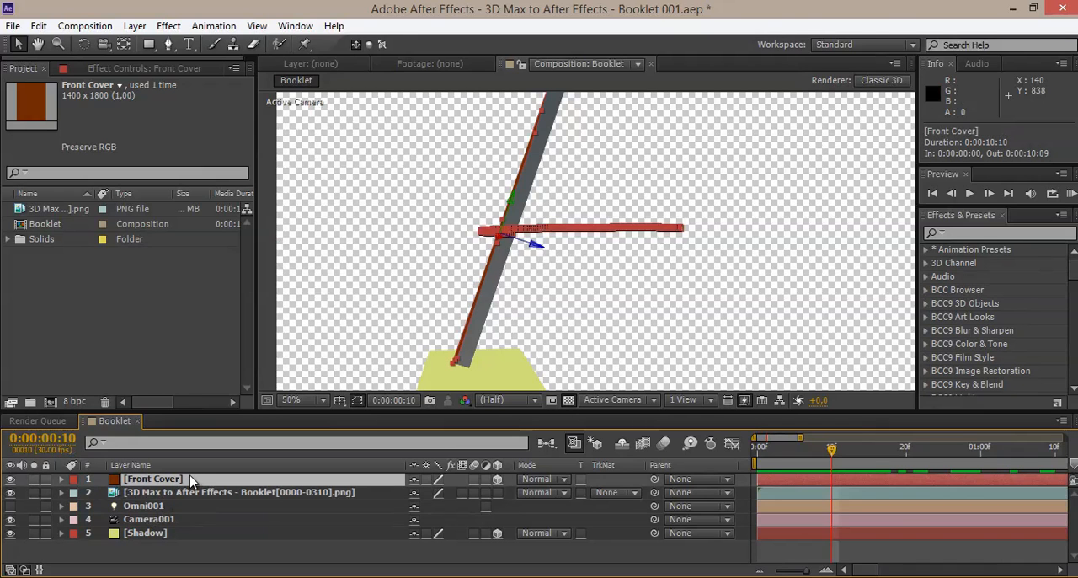
click(10, 242)
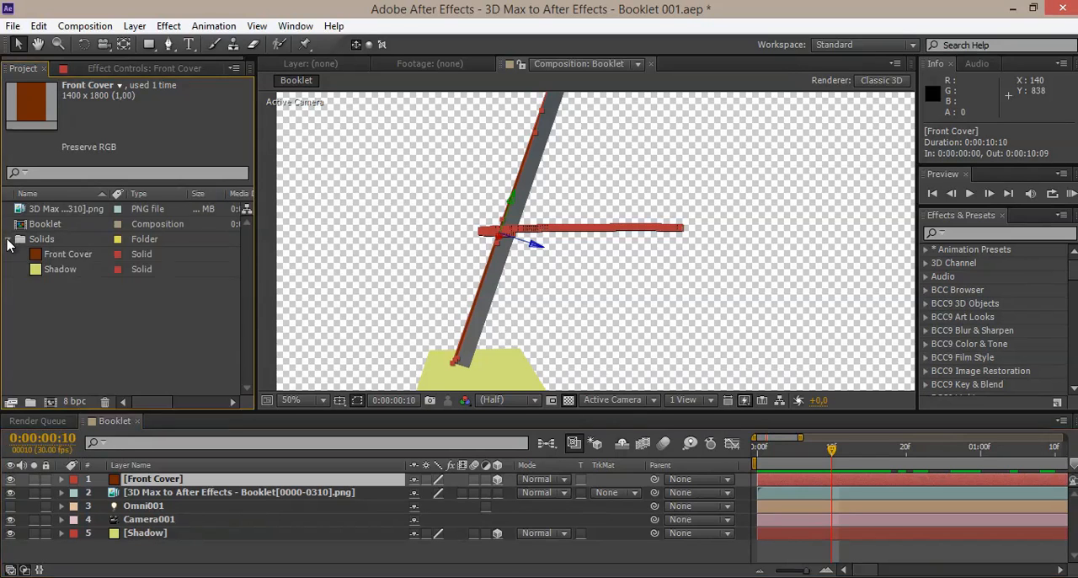
click(79, 254)
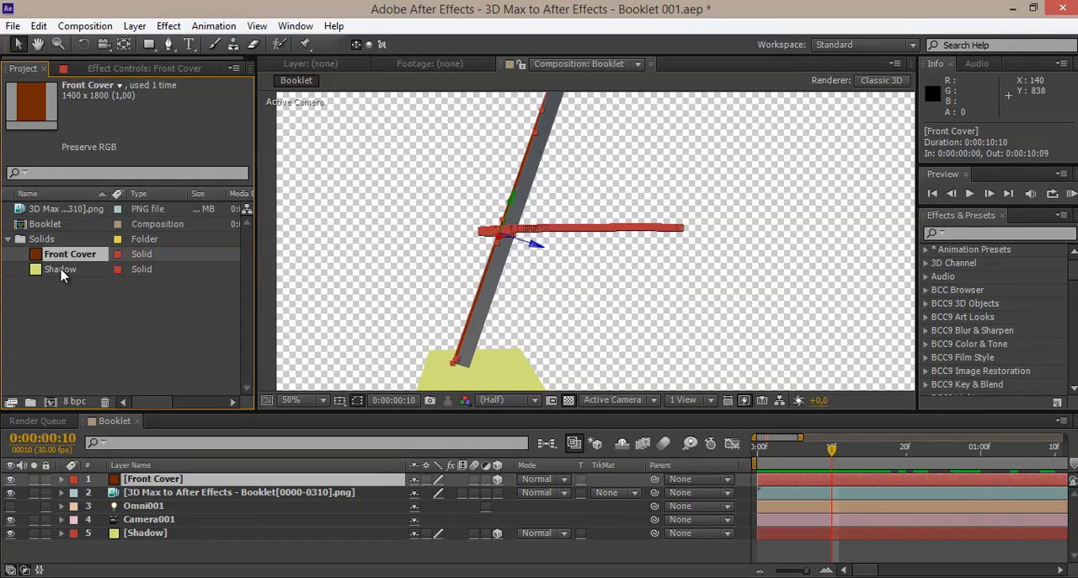
click(82, 269)
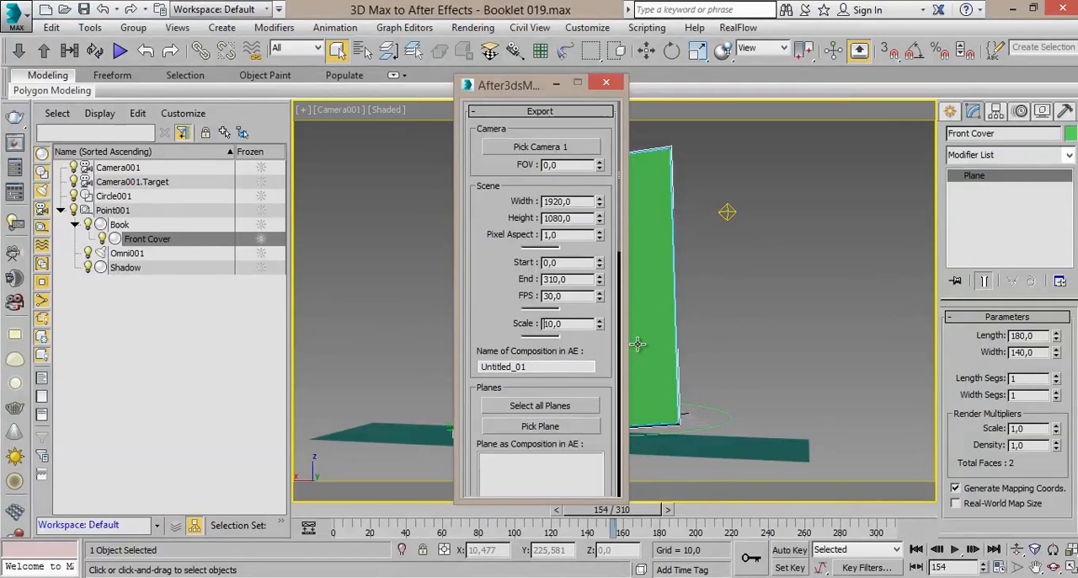
Step: Compare the Front Cover solid's pixel size with the plane's length and width and the After3dsMax export scale in 3ds Max
drag(524, 91, 372, 87)
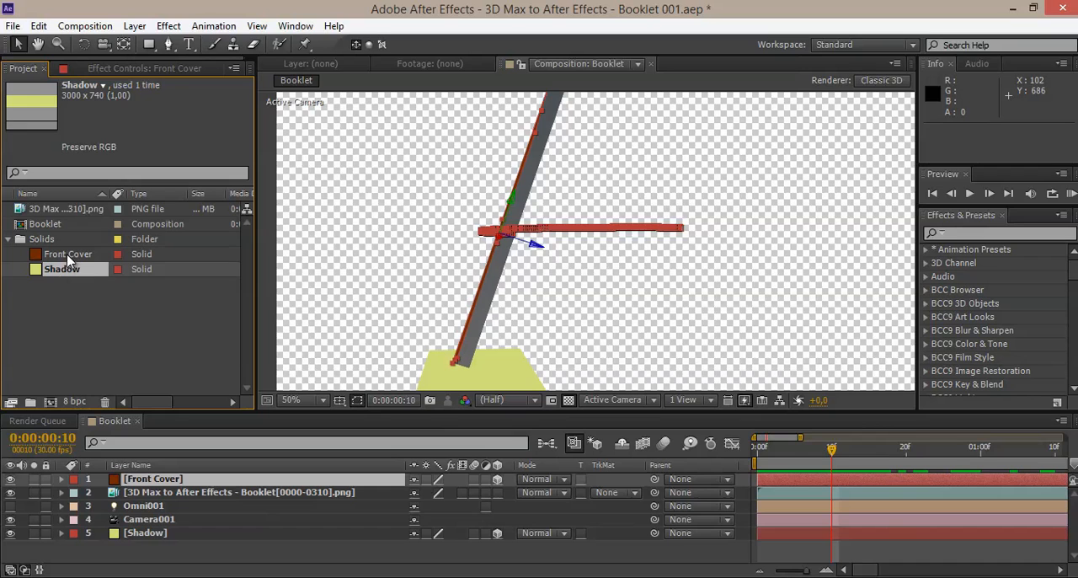
click(70, 258)
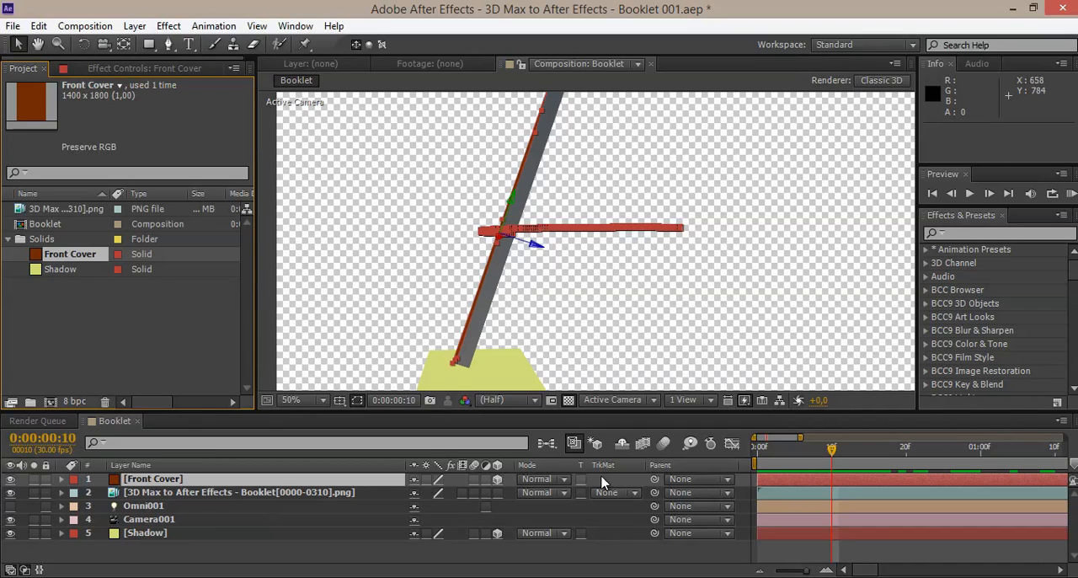
click(556, 576)
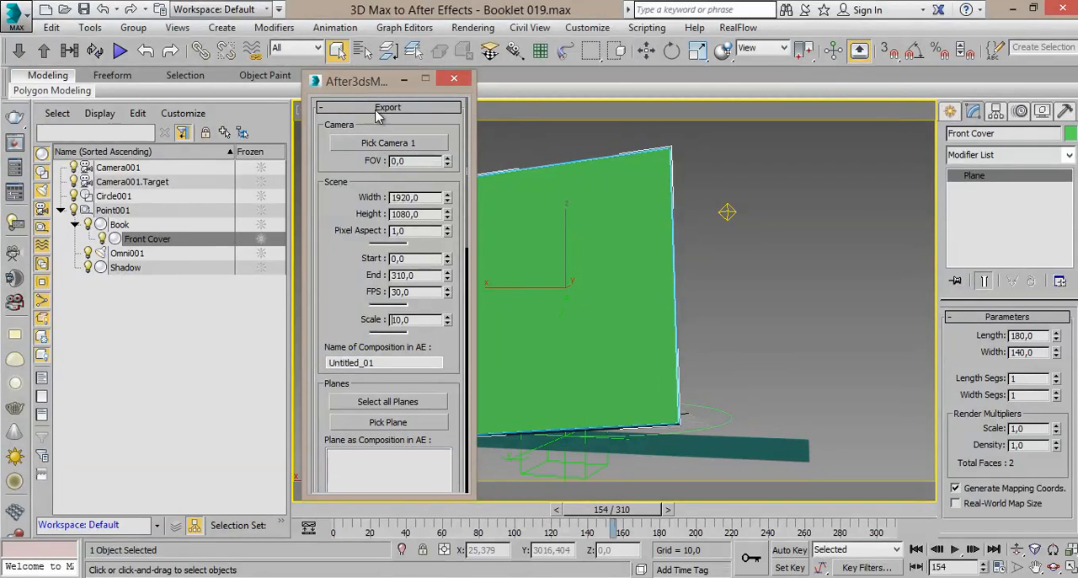
drag(411, 315, 390, 319)
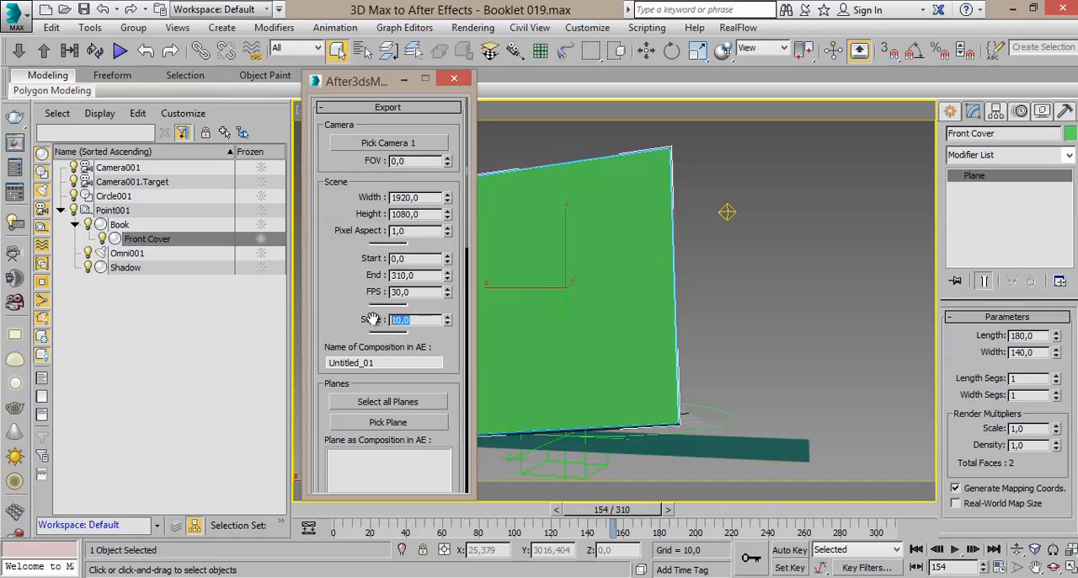
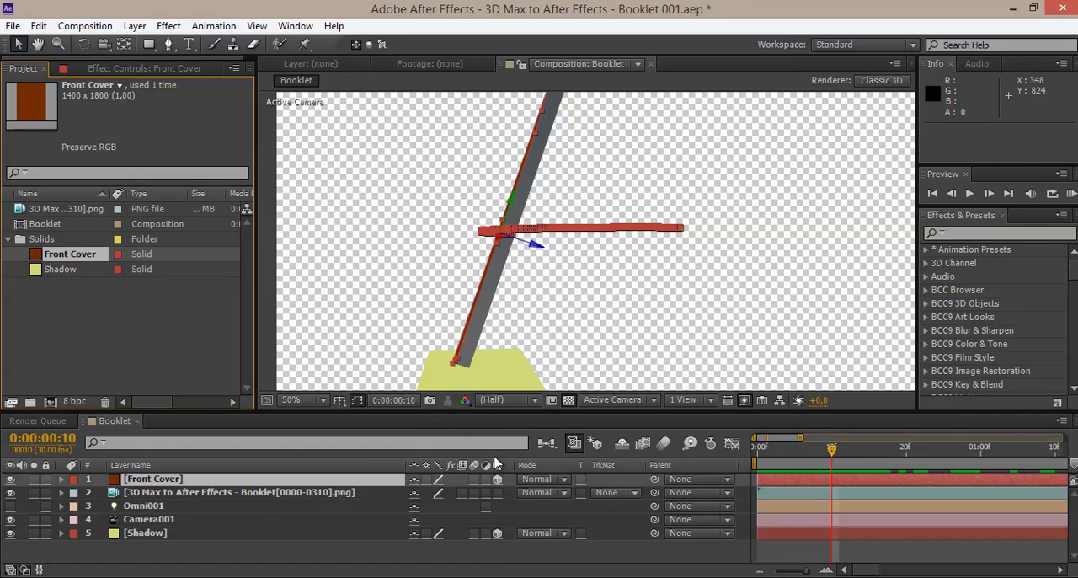
Step: Switch to 3ds Max and set the After3dsMax export scale to 100
click(536, 576)
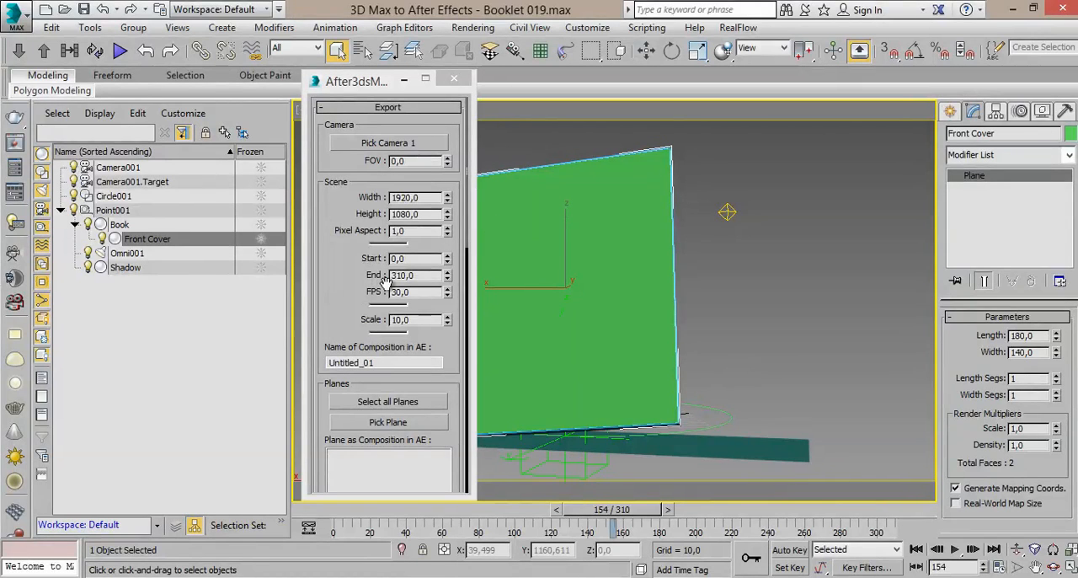
double_click(417, 319)
text(1)
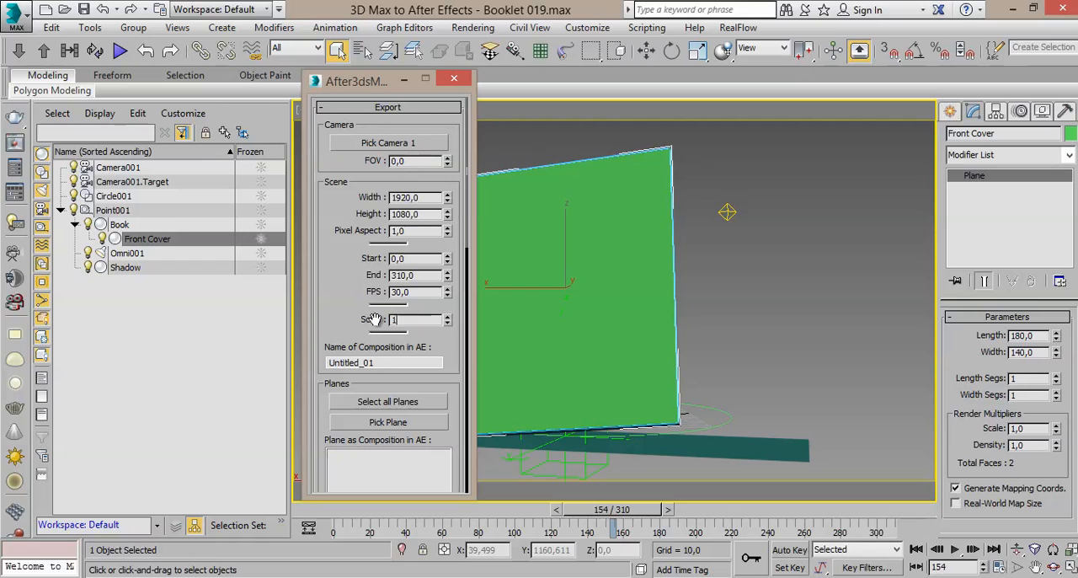
text(00)
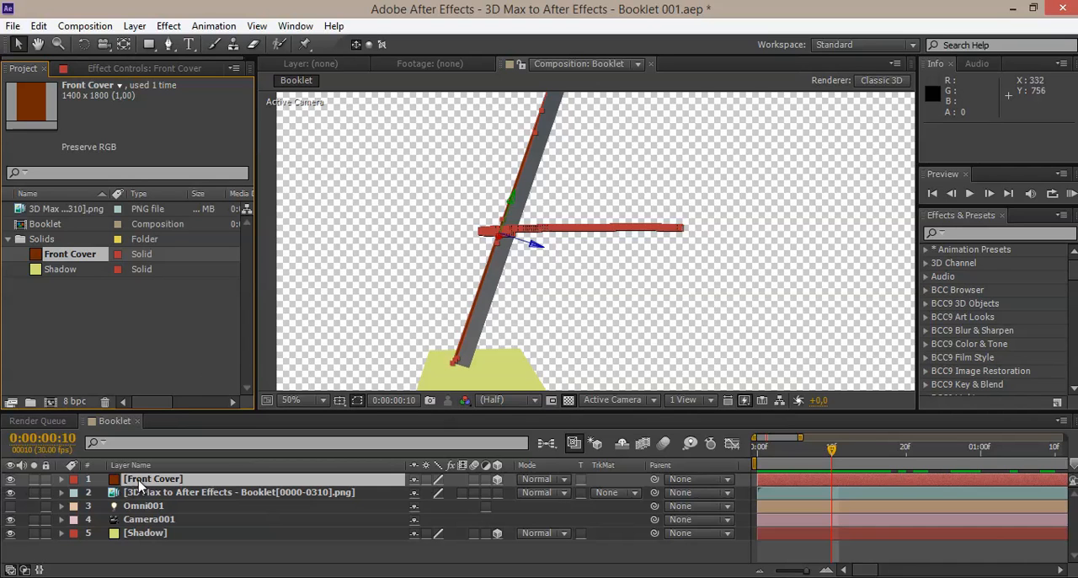
Step: Start opacity keyframing on the Front Cover layer in After Effects with 100% at 0:00:00:10, and move back to 0:00:00:09
click(61, 479)
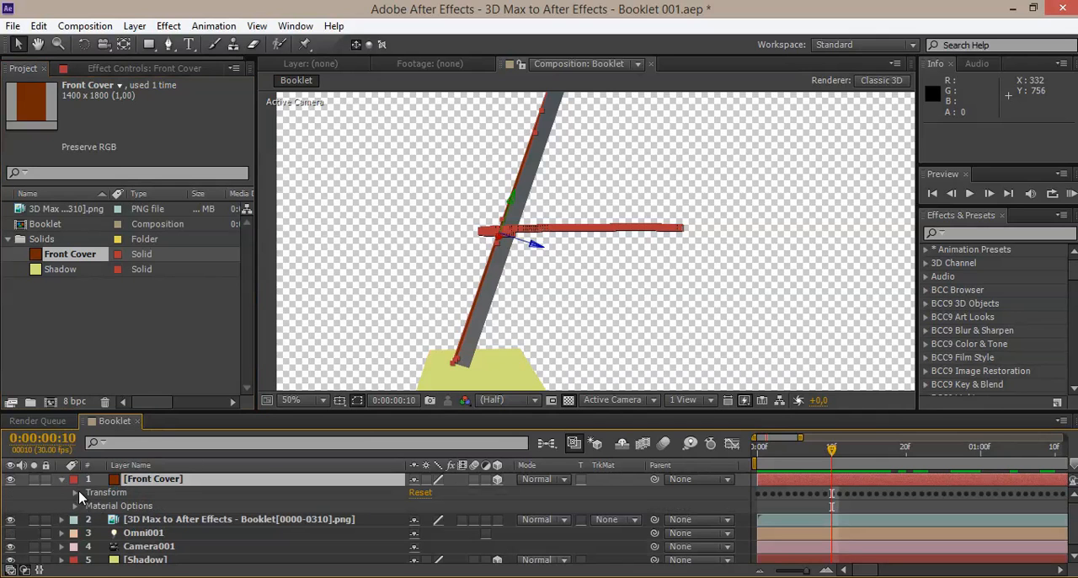
click(75, 493)
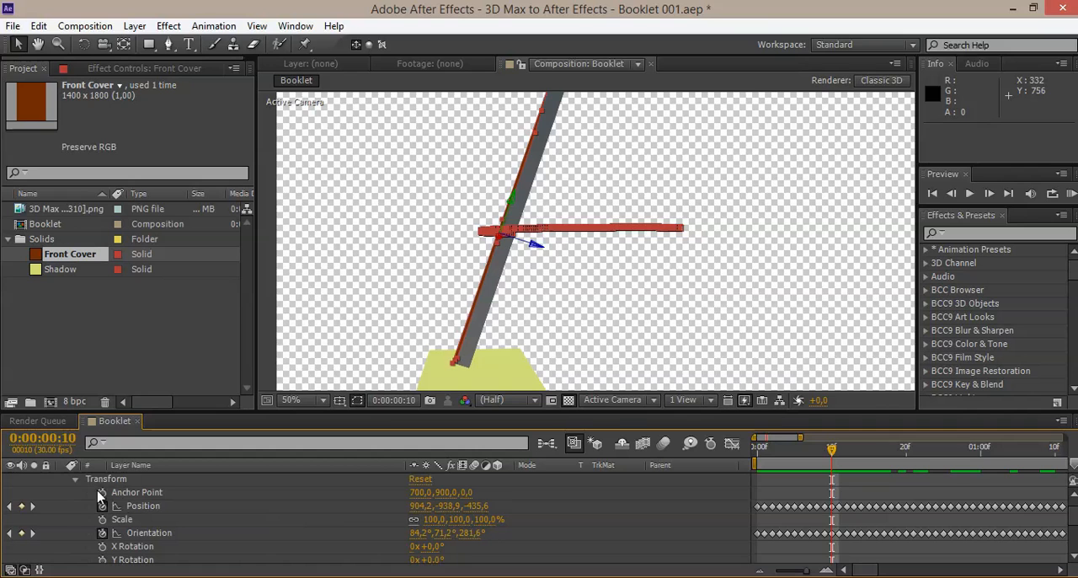
scroll(142, 506, down, 3)
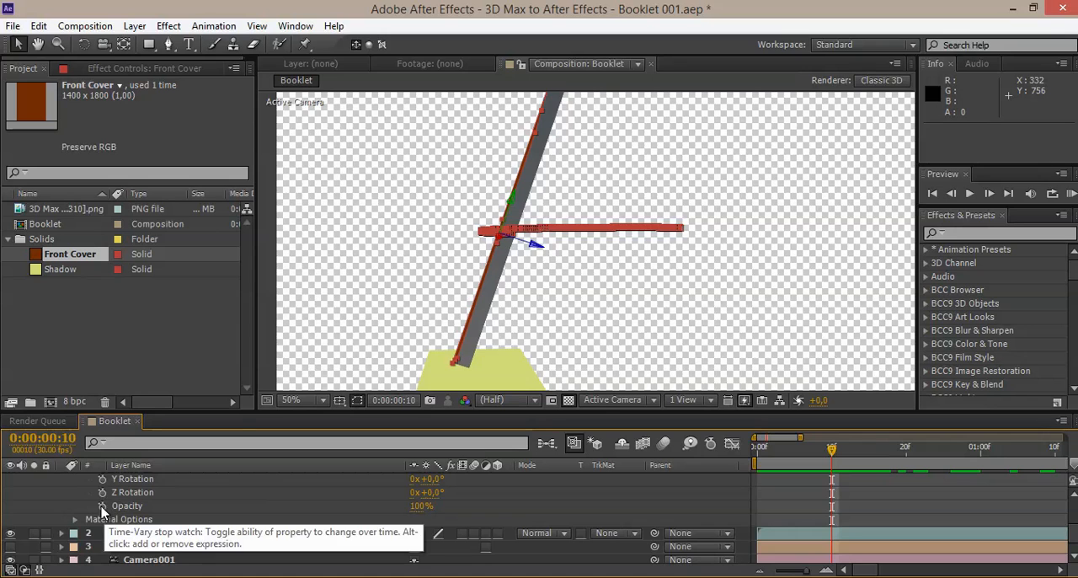
click(102, 506)
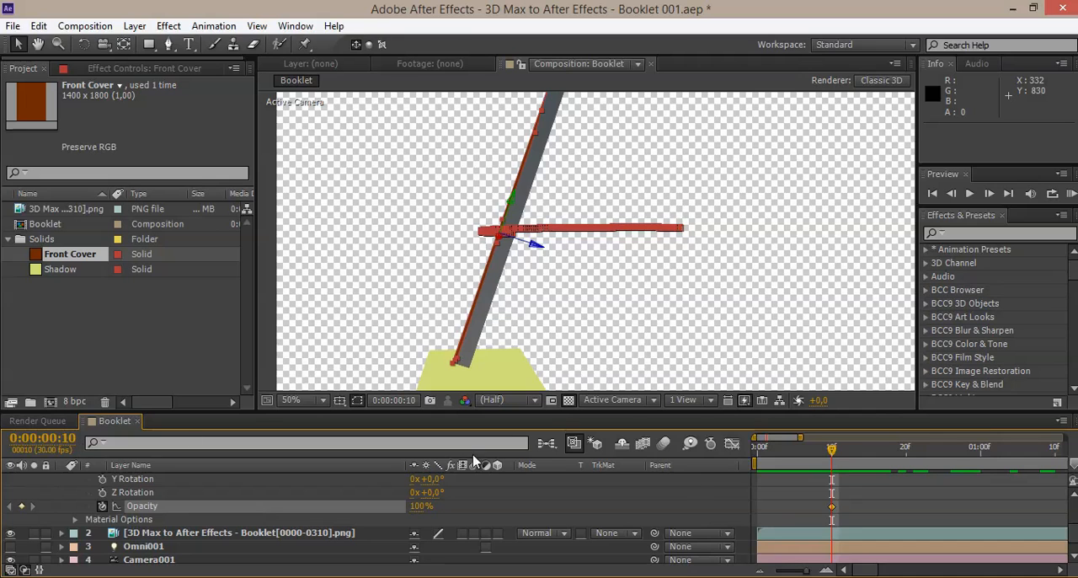
drag(835, 452, 832, 451)
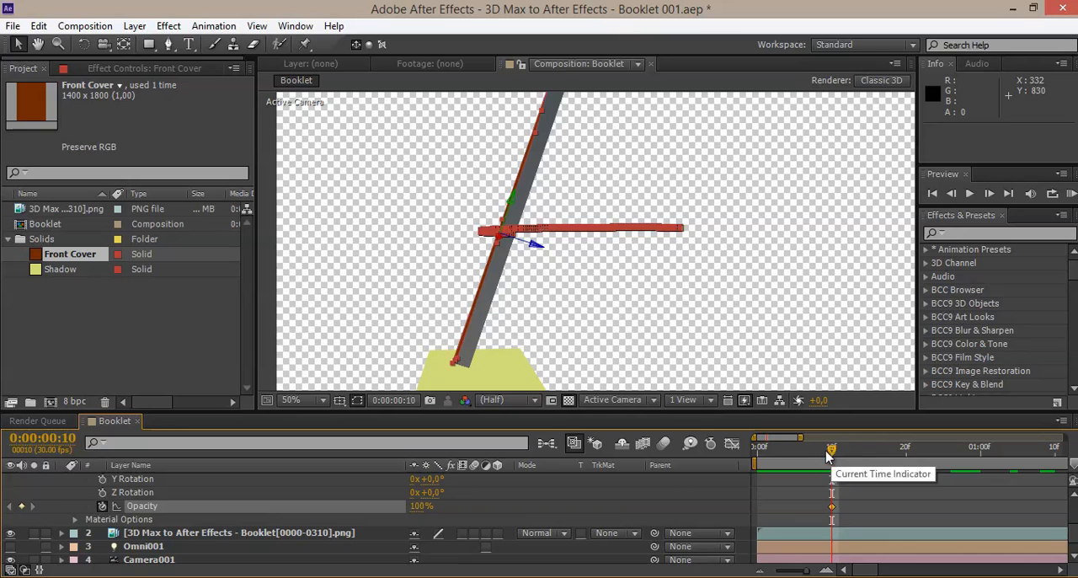
mouse_move(828, 454)
mouse_down()
mouse_move(757, 455)
mouse_move(835, 455)
mouse_move(824, 457)
mouse_up()
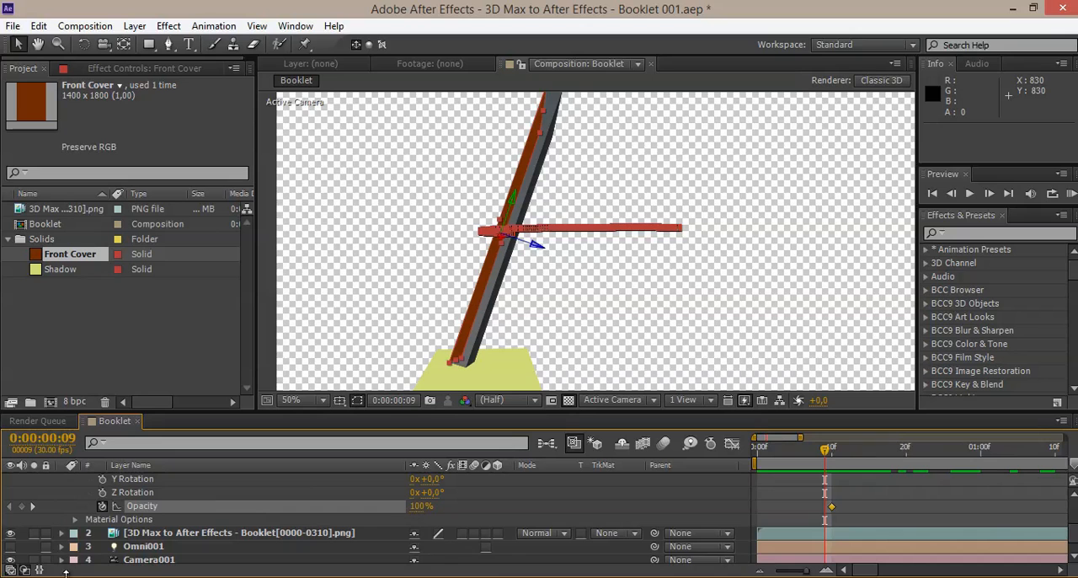
click(25, 569)
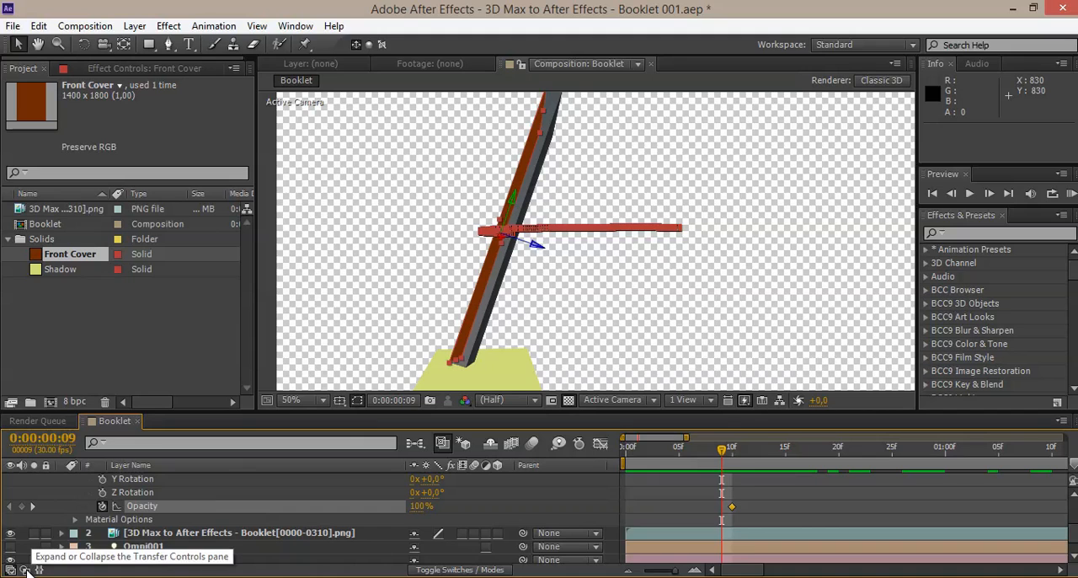
click(24, 570)
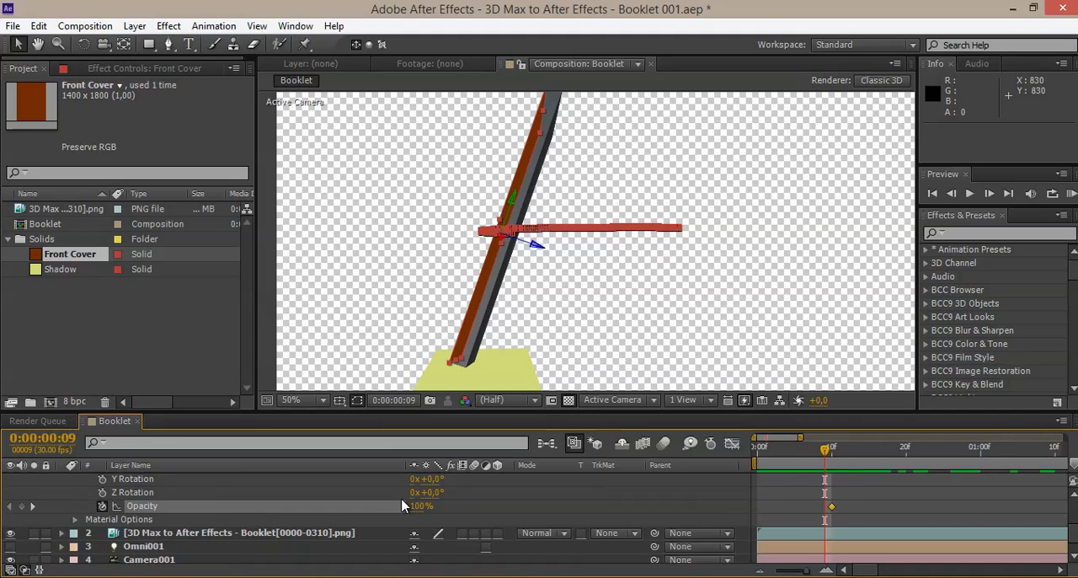
click(10, 570)
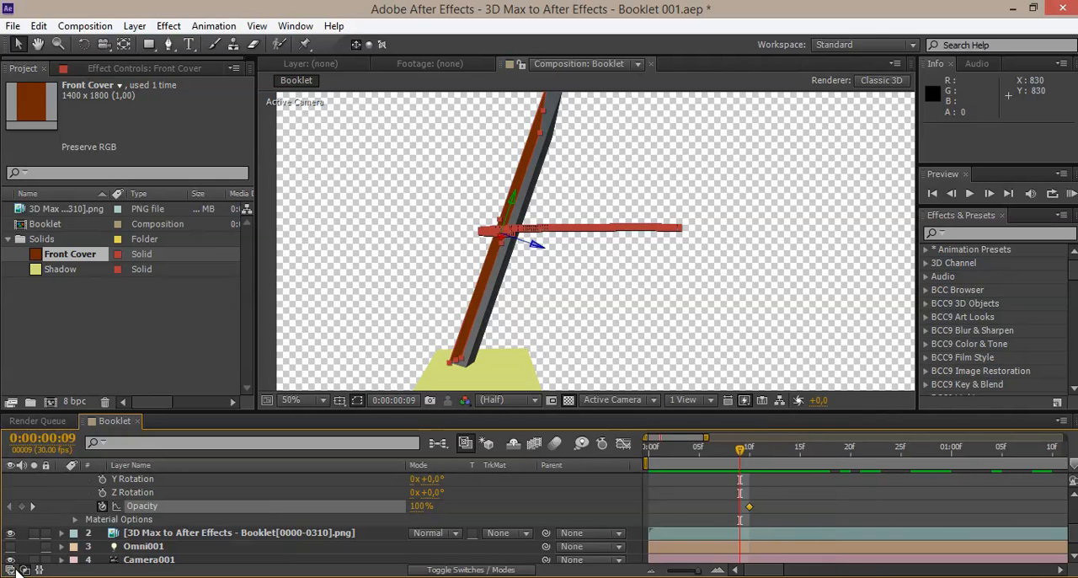
click(10, 570)
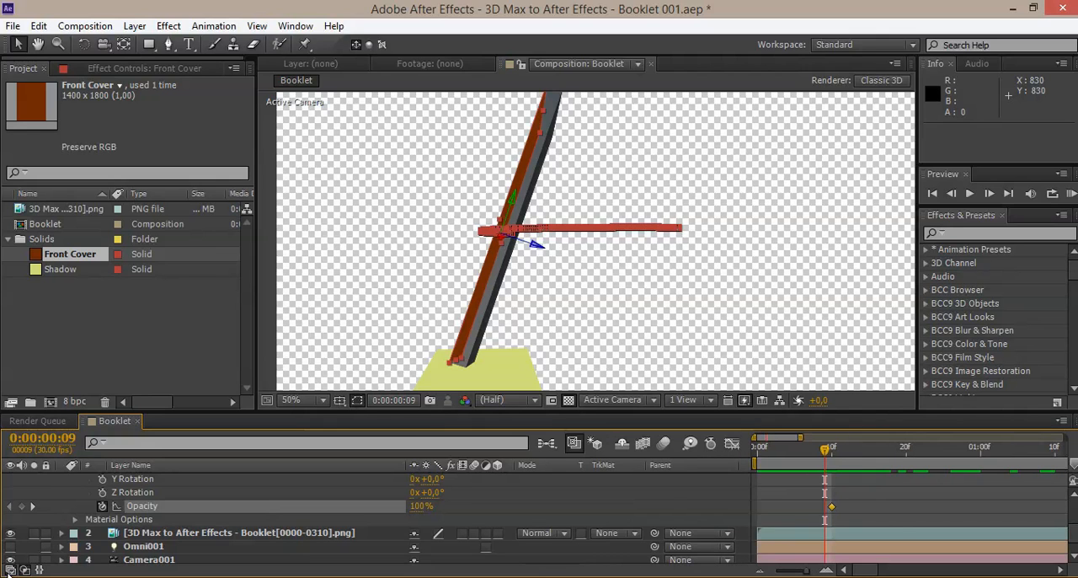
Step: Set the Front Cover layer's opacity to 0% at 0:00:00:09 and check the frames back to the start
click(413, 508)
text(0)
key(Return)
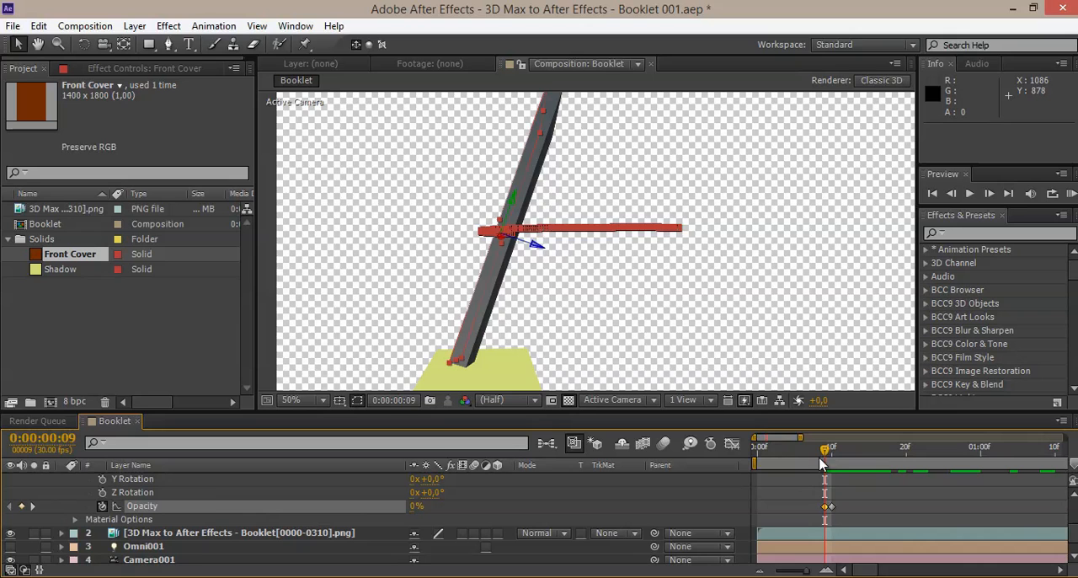
drag(821, 460, 757, 455)
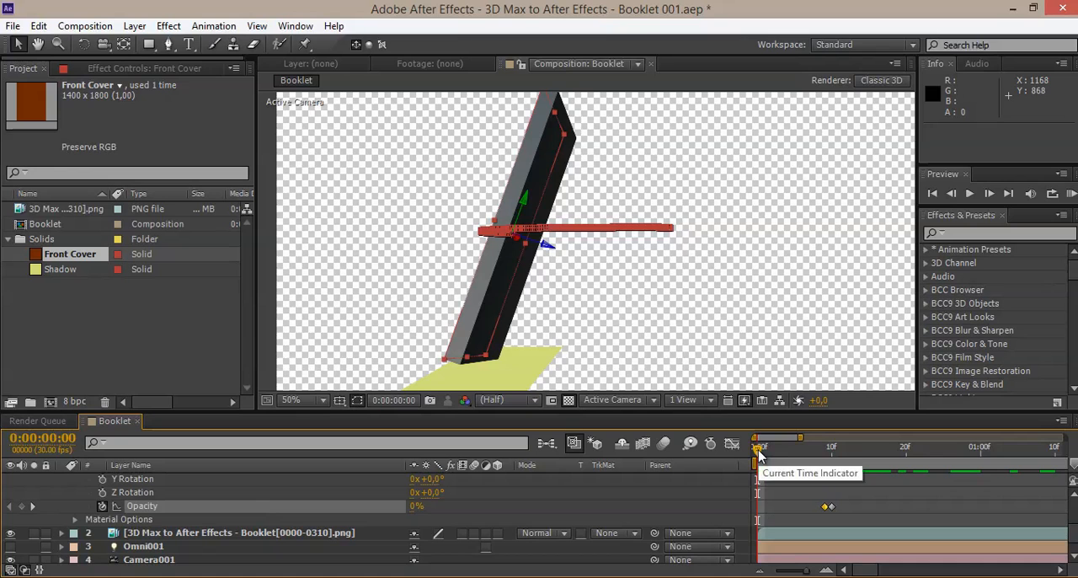
Step: Find the frame where the cover turns edge-on near the end and add a 100% opacity keyframe at 0:00:08:25
drag(758, 455, 1064, 438)
drag(939, 452, 1015, 452)
drag(755, 438, 1004, 438)
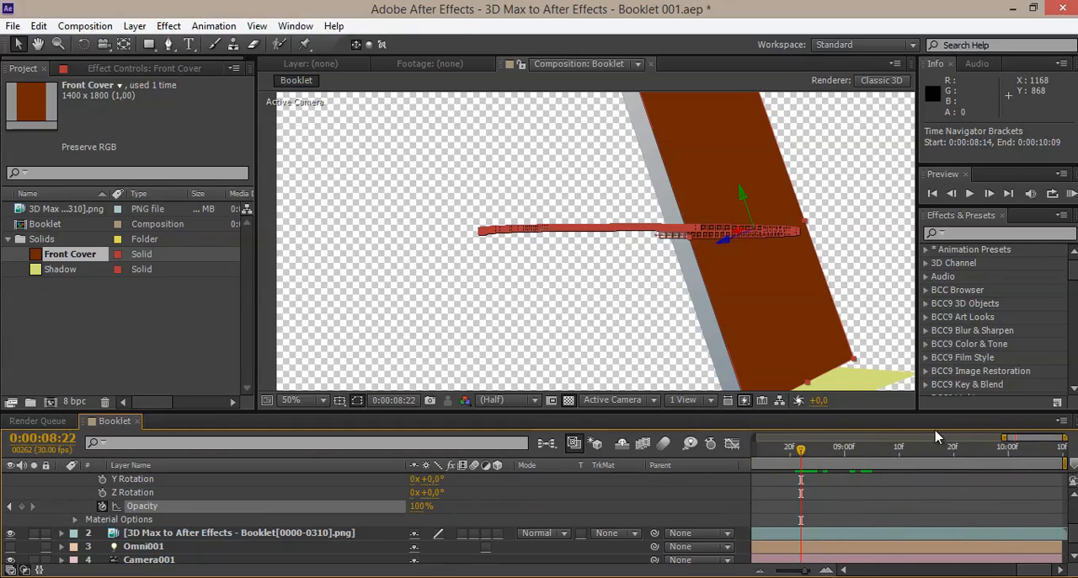
scroll(770, 351, down, 4)
scroll(731, 338, up, 4)
middle_drag(755, 334, 648, 282)
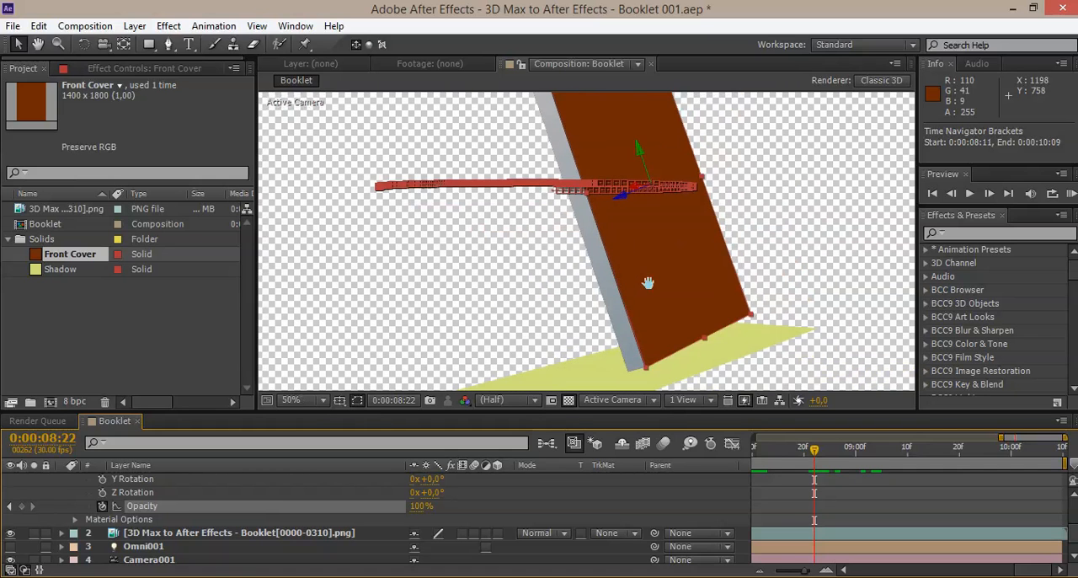
scroll(679, 312, down, 2)
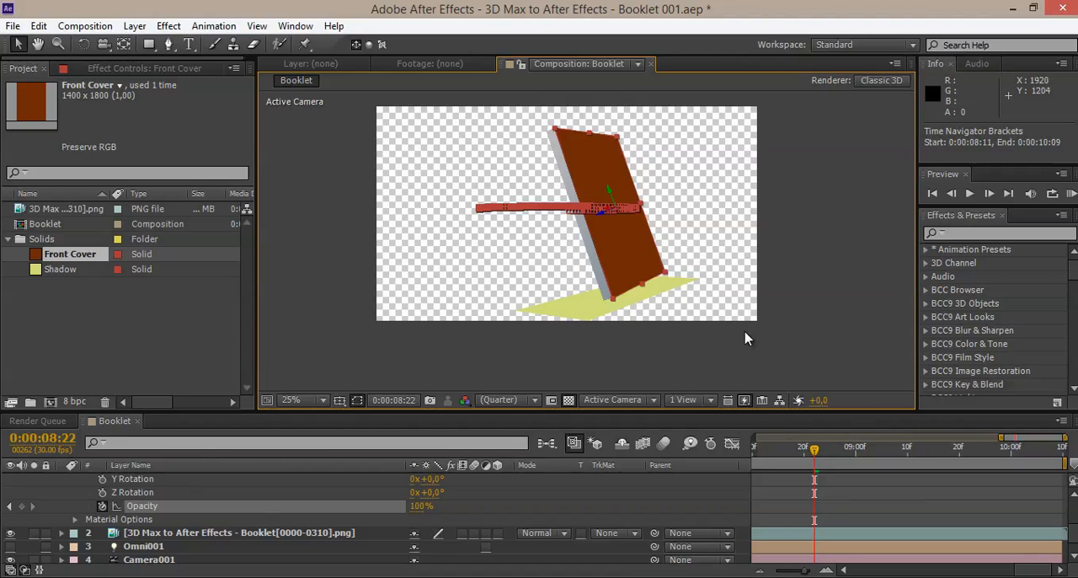
scroll(744, 332, up, 2)
mouse_move(815, 451)
mouse_down()
mouse_move(838, 457)
mouse_move(834, 446)
mouse_up()
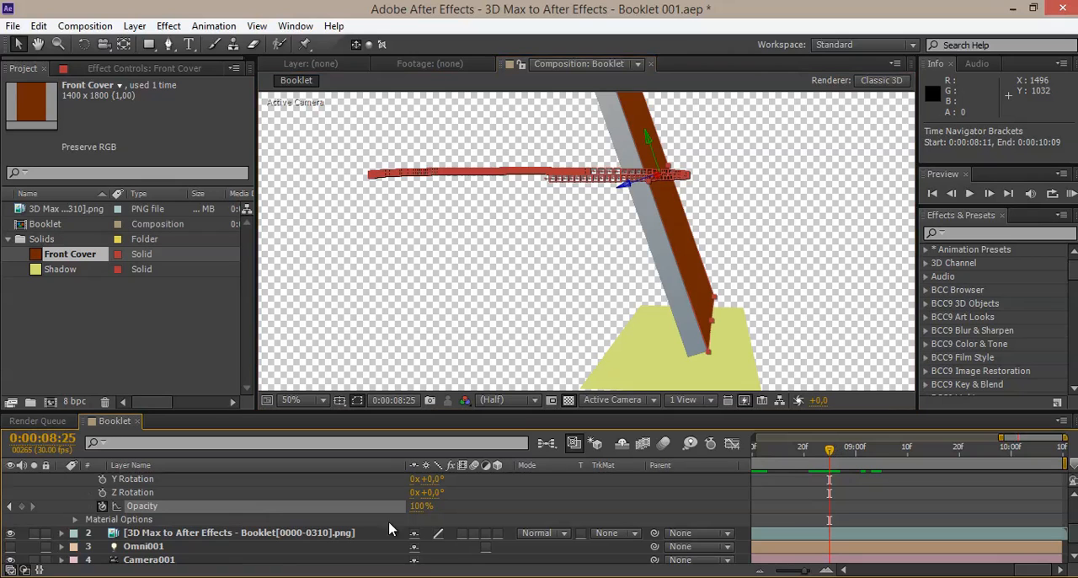
click(22, 506)
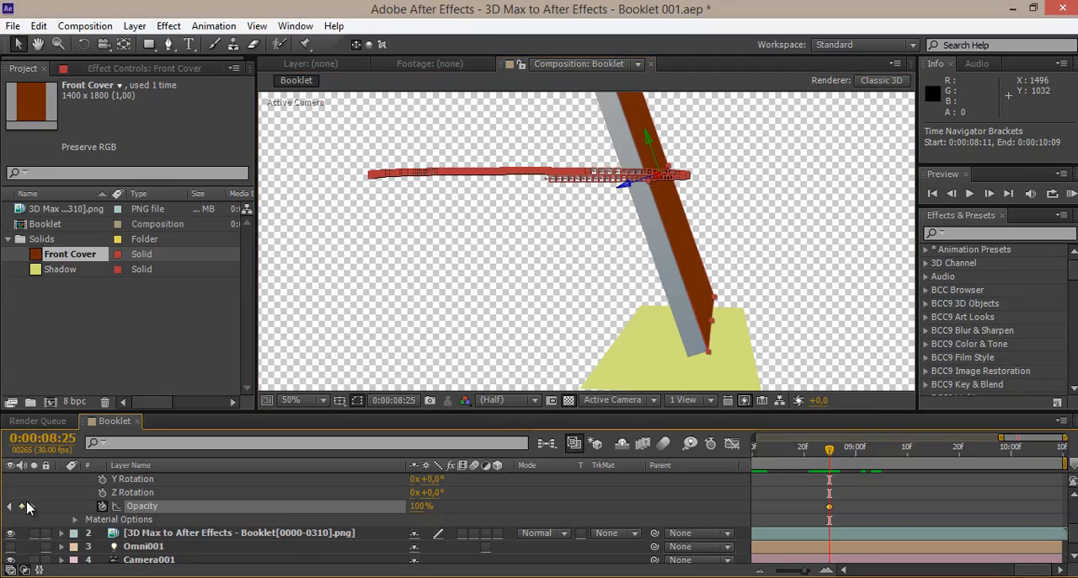
Step: Set the Front Cover layer's opacity to 0% at 0:00:08:26
click(835, 447)
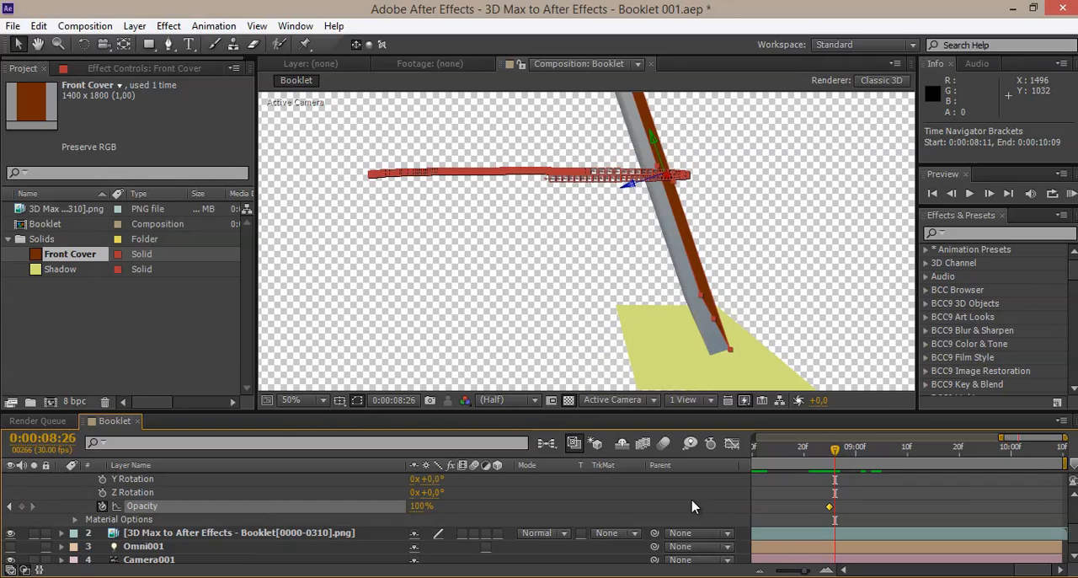
click(421, 505)
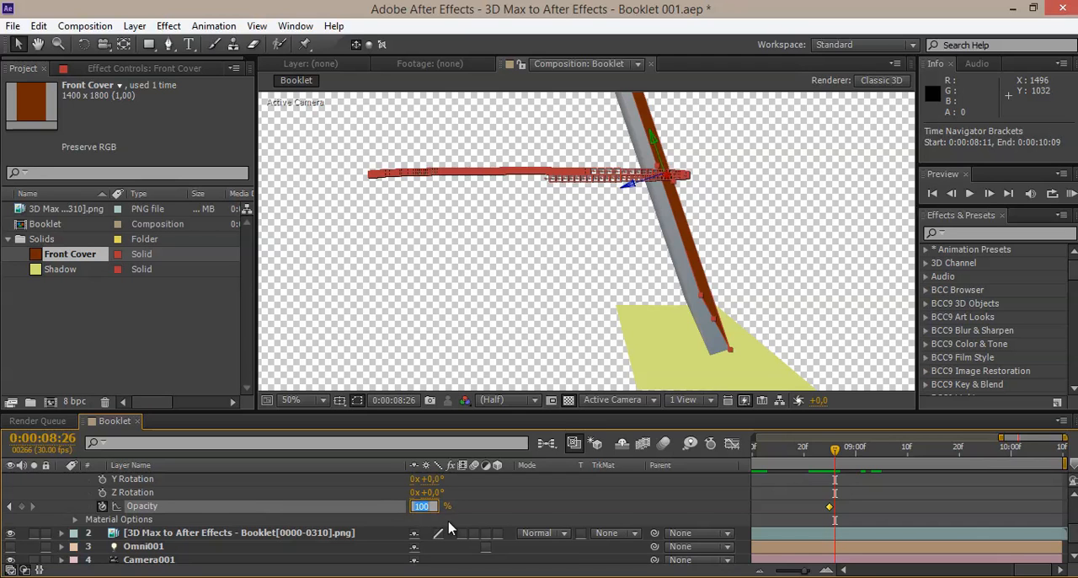
key(Return)
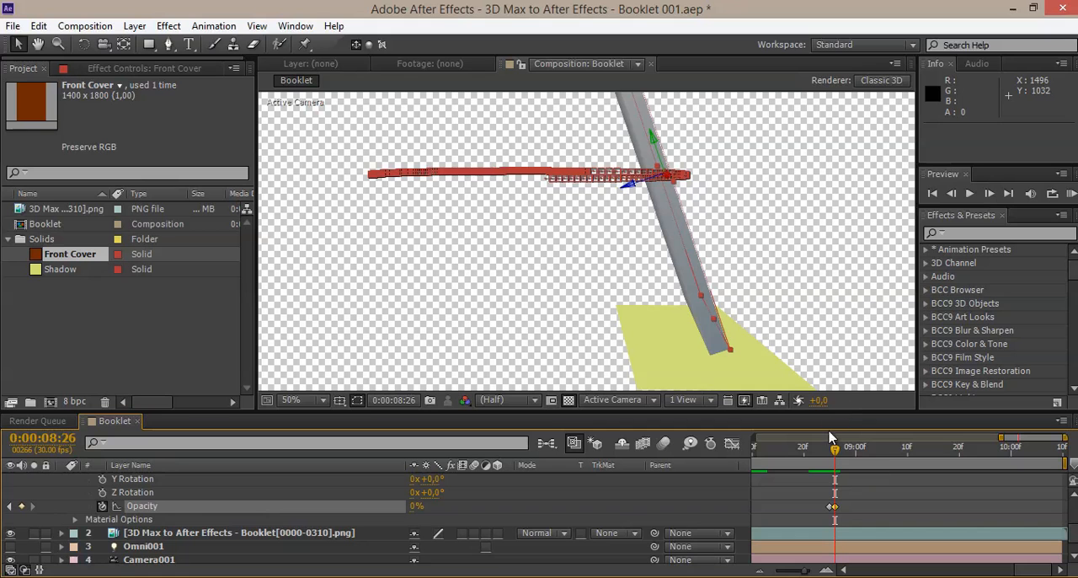
Step: Keyframe the Front Cover layer's opacity at 0% at 0:00:09:12 and 100% at 0:00:09:13
drag(834, 450, 917, 448)
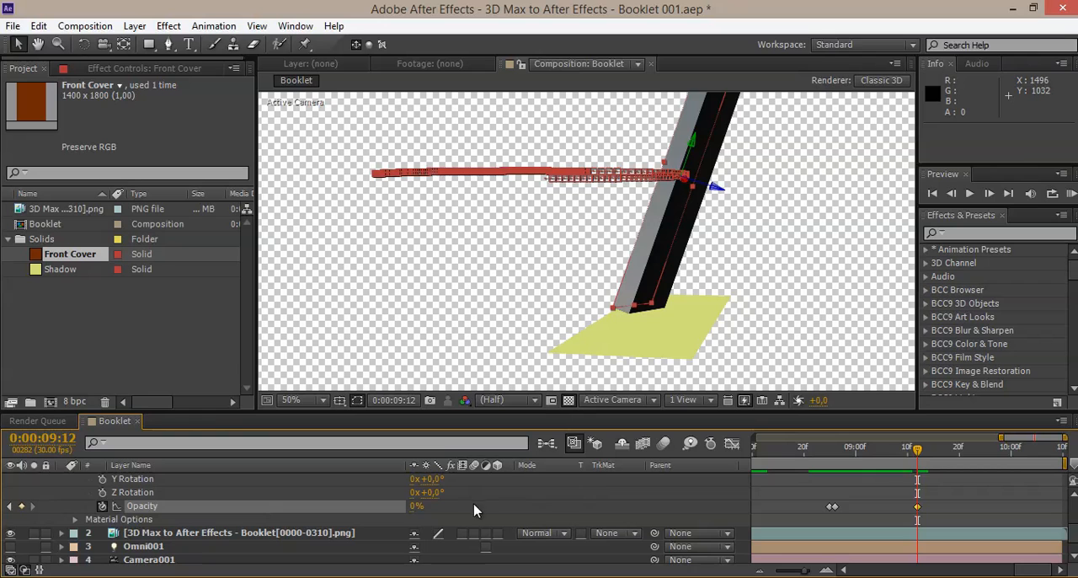
drag(917, 449, 923, 452)
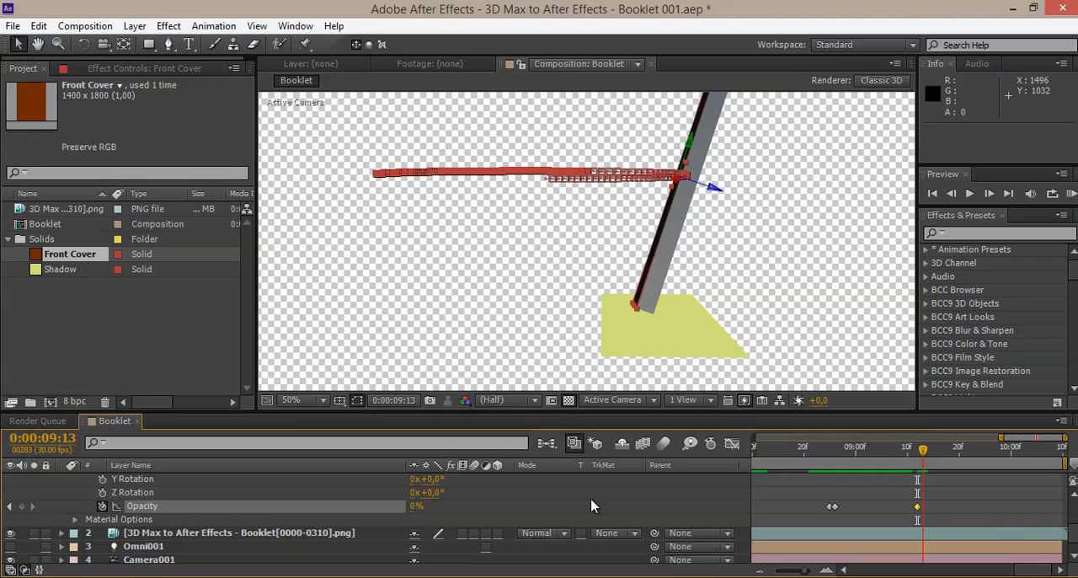
click(416, 505)
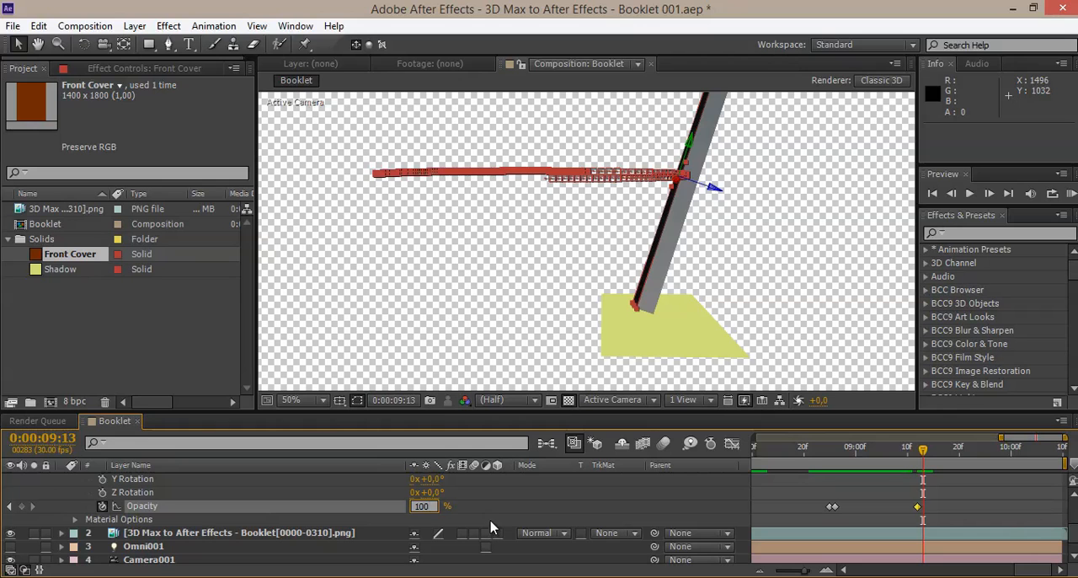
text(100)
key(Return)
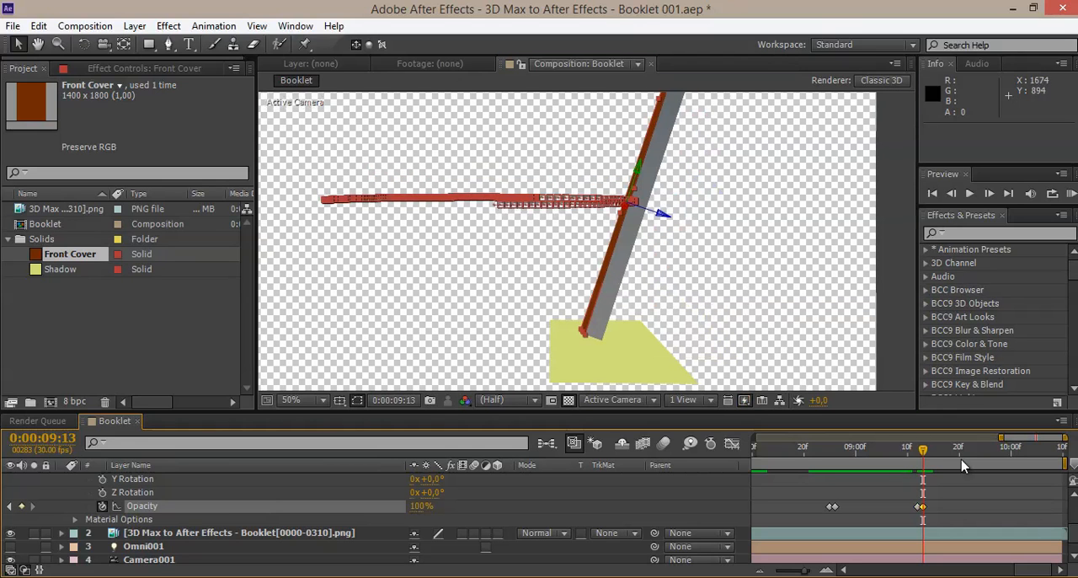
Step: Keyframe the Front Cover layer's opacity at 100% at 0:00:10:03 and 0% at 0:00:10:04, checking through to 0:00:10:09
drag(923, 455, 1026, 460)
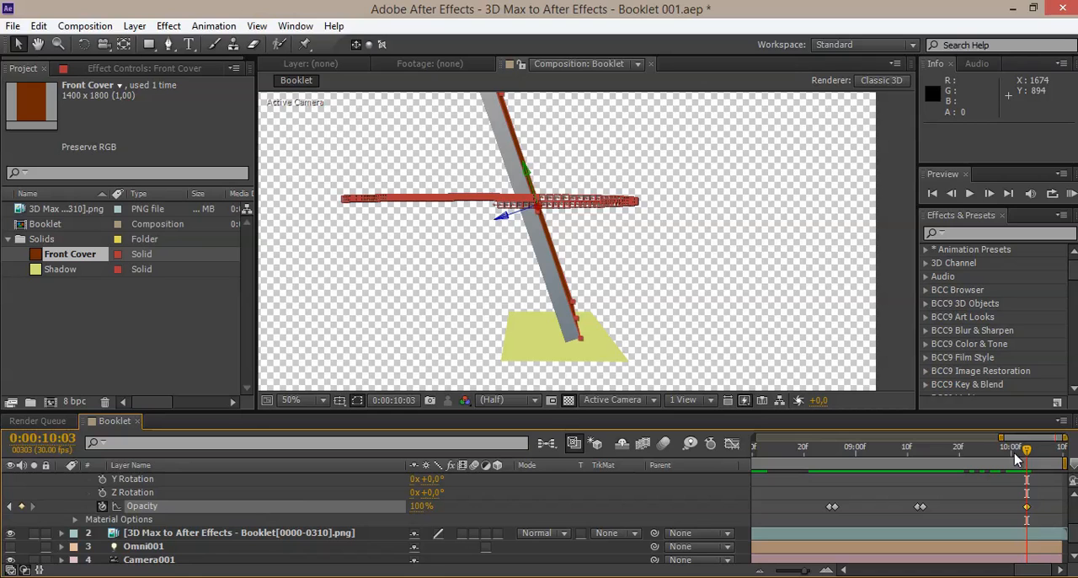
drag(1032, 455, 1034, 456)
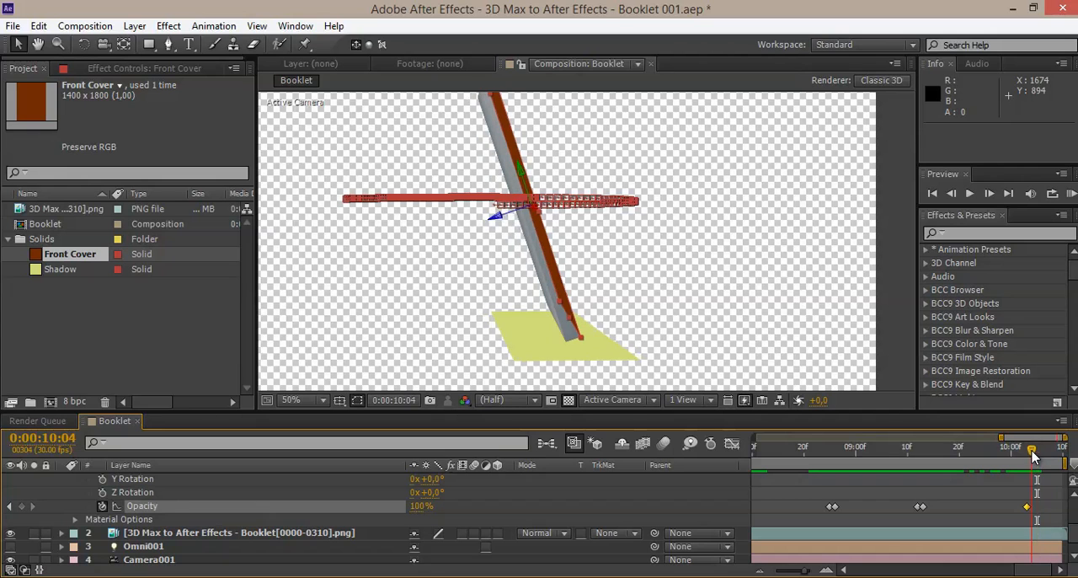
click(419, 506)
text(0)
key(Return)
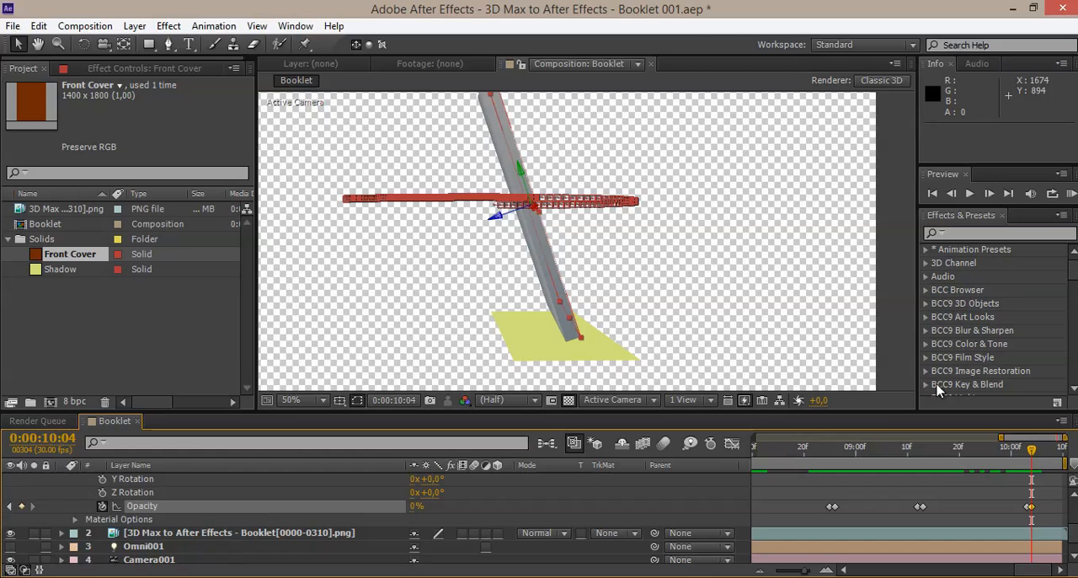
drag(1030, 452, 1059, 456)
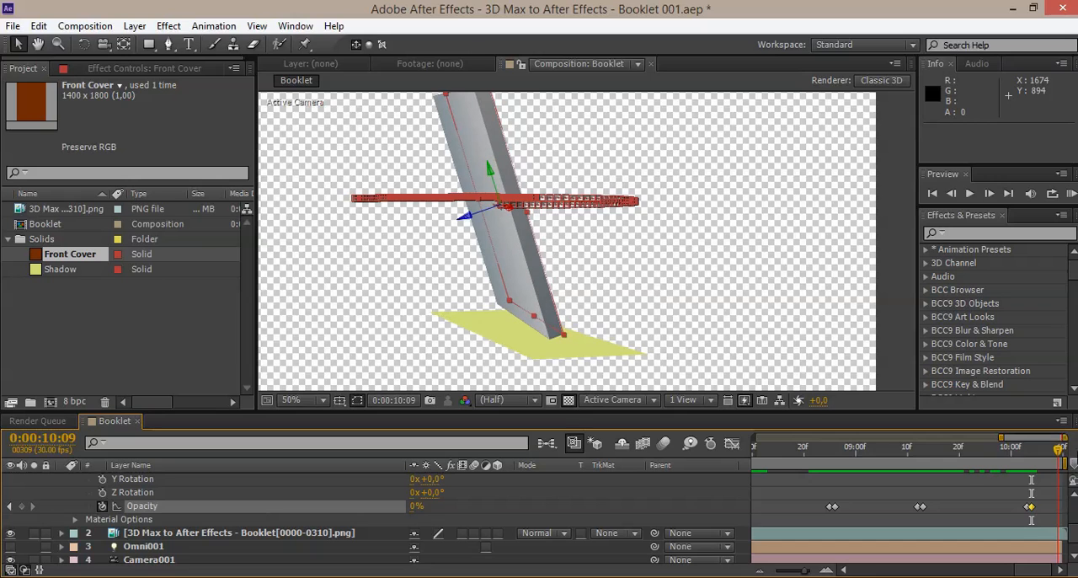
Step: Show the composition's full time range with no layer selected, and save the project
drag(1000, 437, 576, 442)
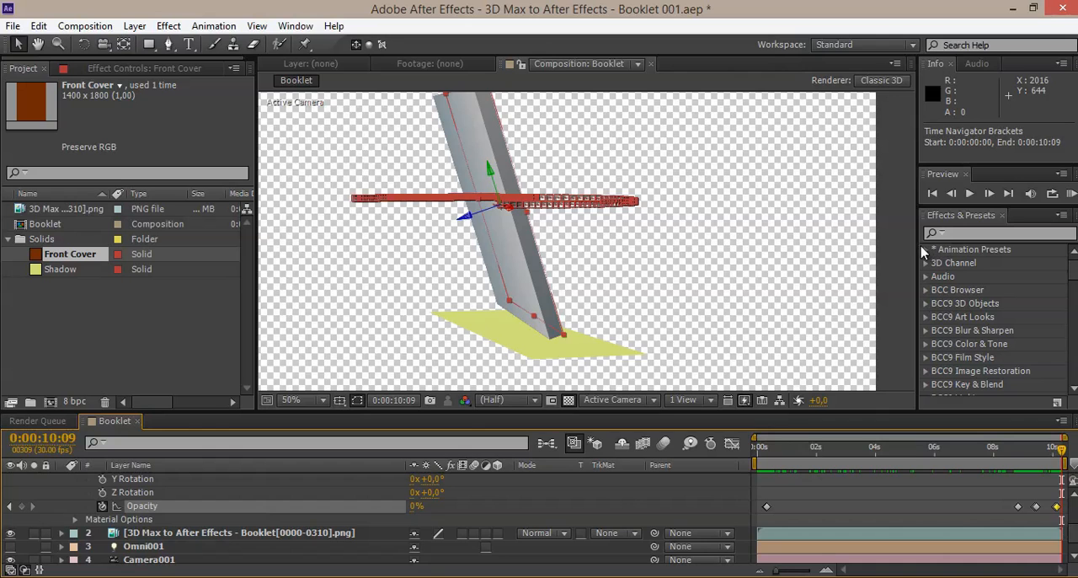
click(846, 266)
scroll(778, 269, down, 2)
middle_drag(548, 213, 612, 223)
scroll(642, 223, up, 2)
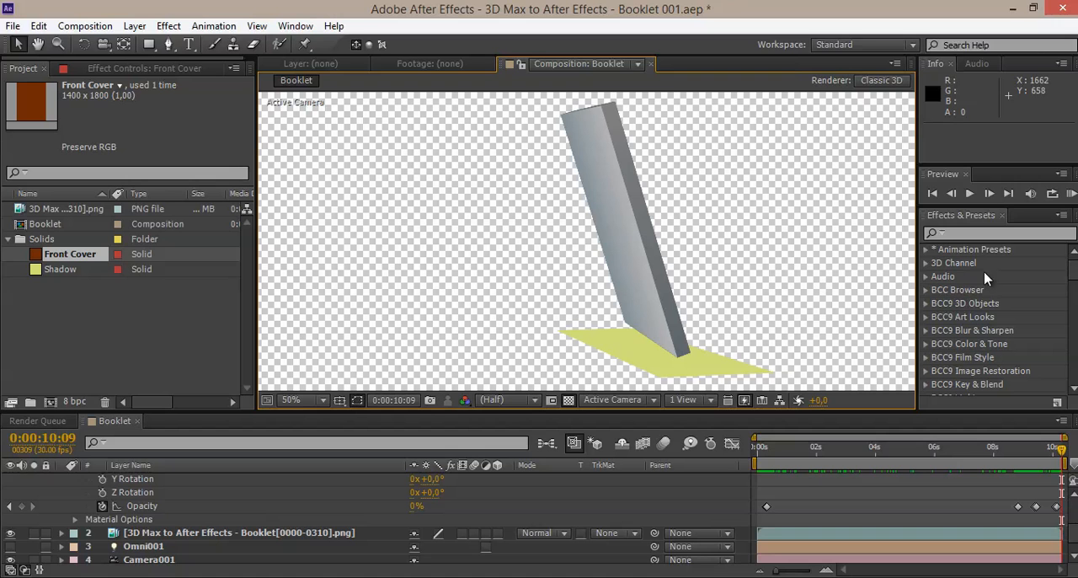
click(10, 26)
click(44, 144)
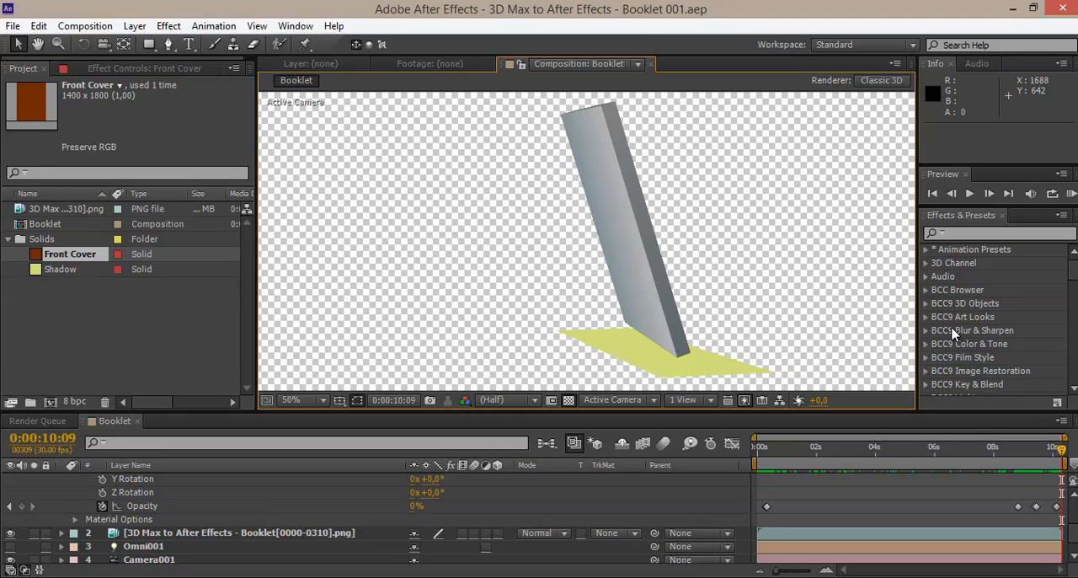
Step: Play a RAM preview of the Booklet composition to check the cover's appearing and disappearing
click(1068, 194)
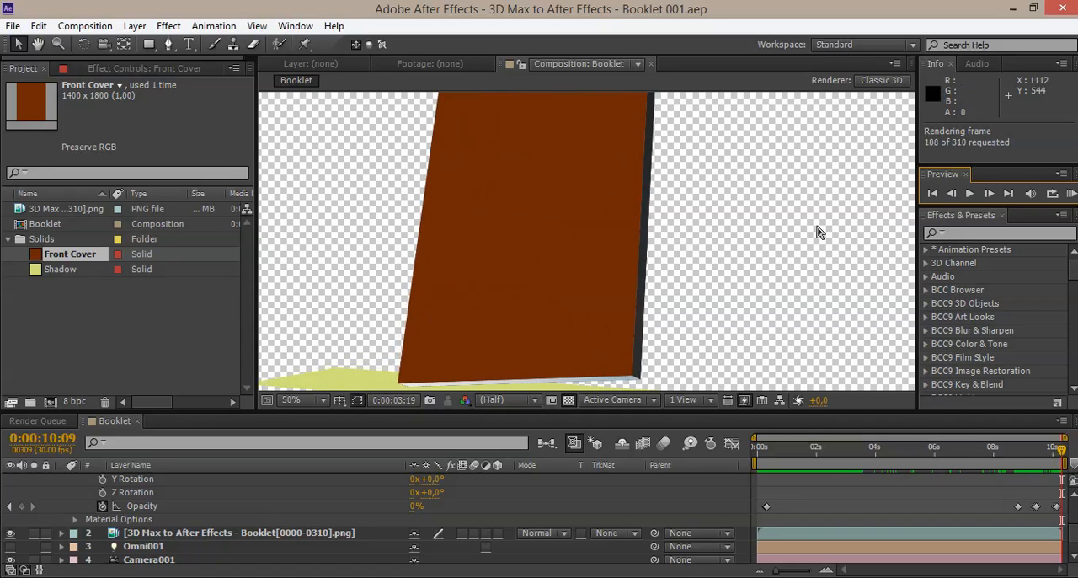
click(1069, 196)
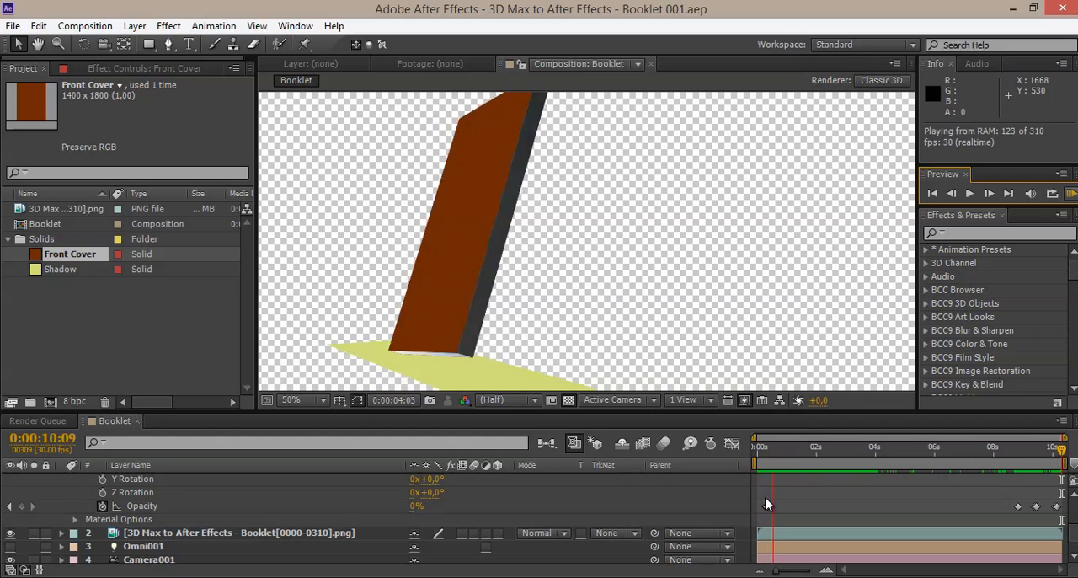
Step: Keyframe the Front Cover layer's opacity at 100% at 0:00:01:19 and 0% at 0:00:01:20
click(785, 459)
mouse_move(787, 448)
mouse_down()
mouse_move(833, 447)
mouse_move(807, 449)
mouse_up()
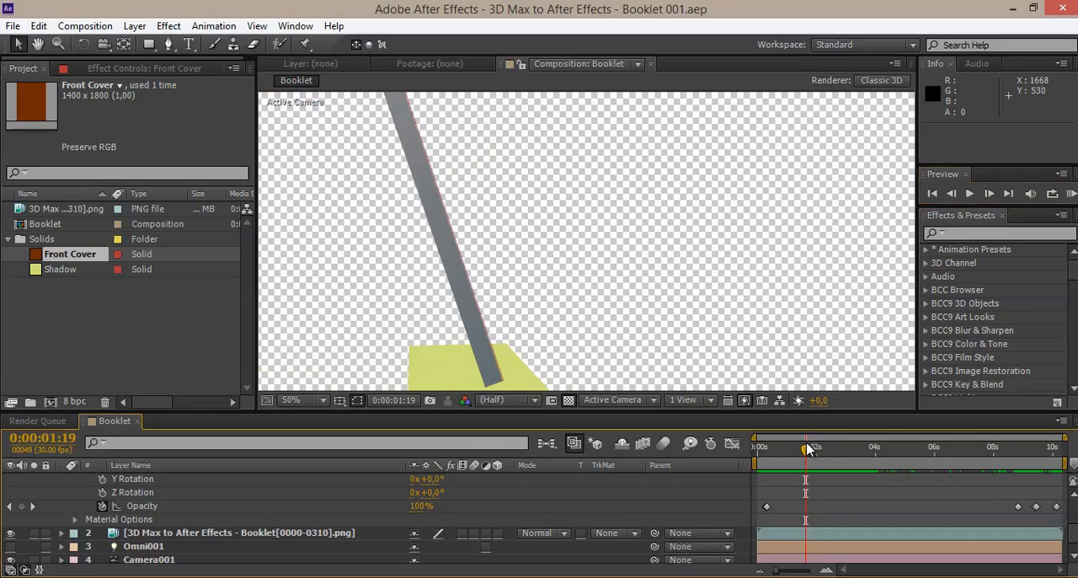
click(22, 506)
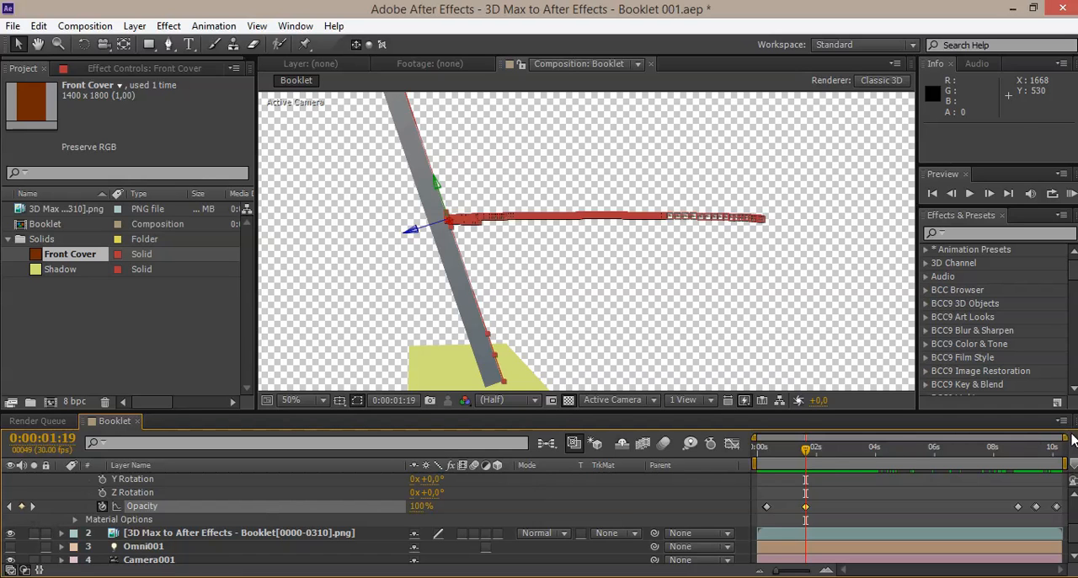
drag(1064, 437, 877, 451)
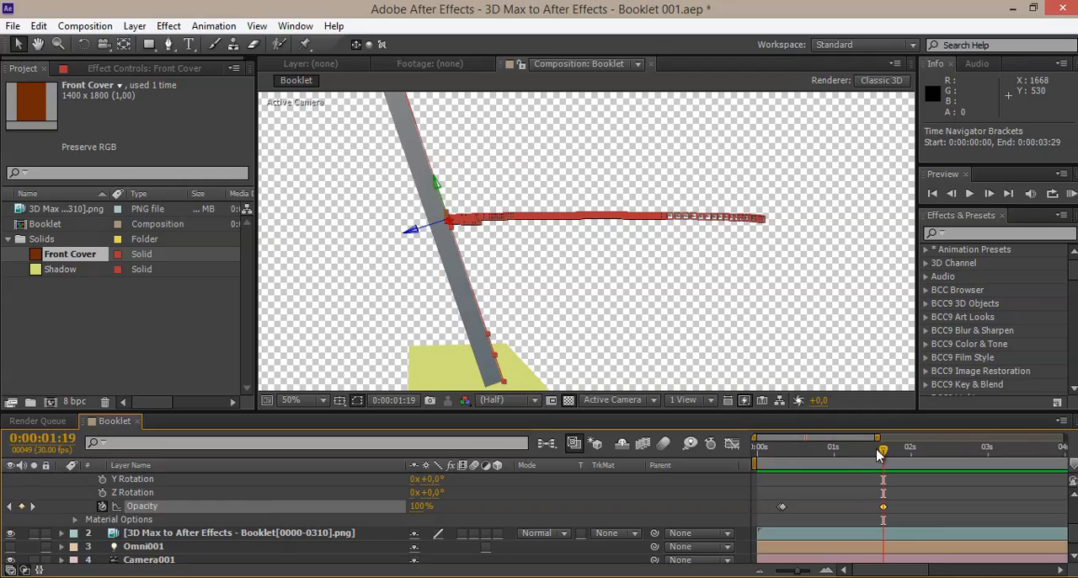
key(Page_Down)
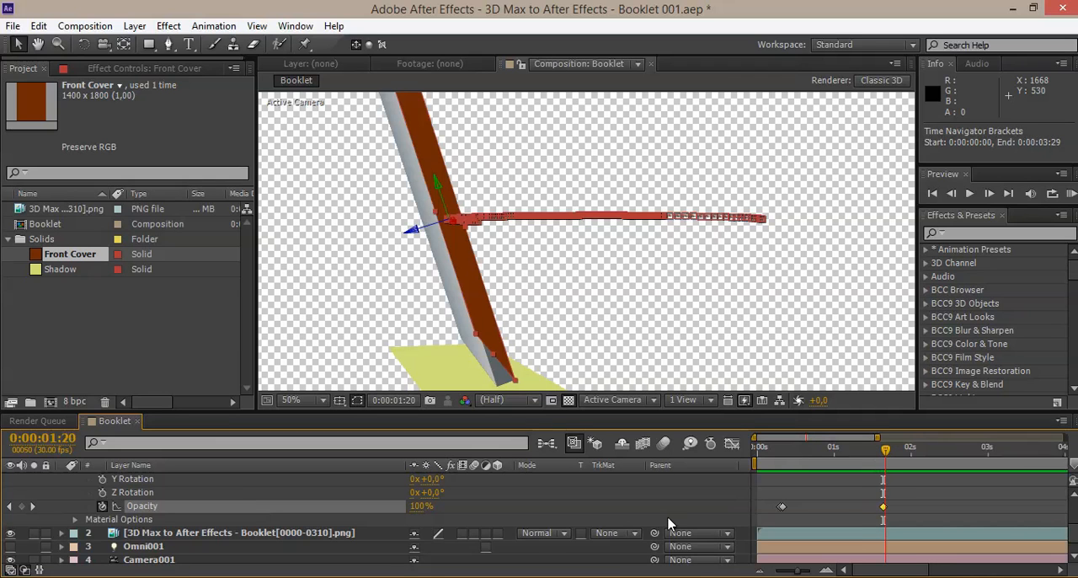
click(417, 505)
key(Return)
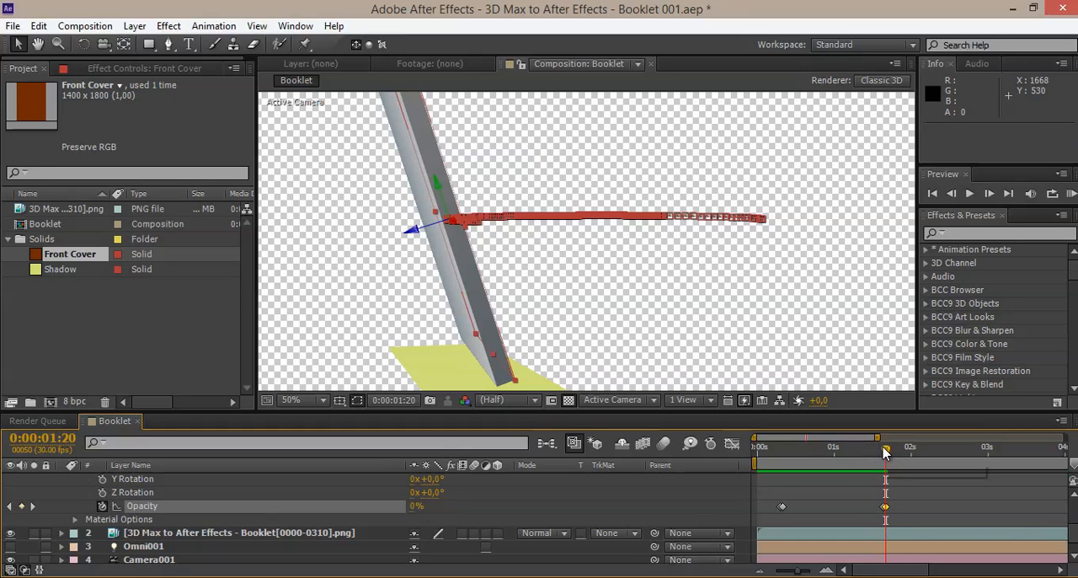
Step: Keyframe the Front Cover layer's opacity at 0% at 0:00:02:21 and 100% at 0:00:02:22
drag(885, 449, 966, 451)
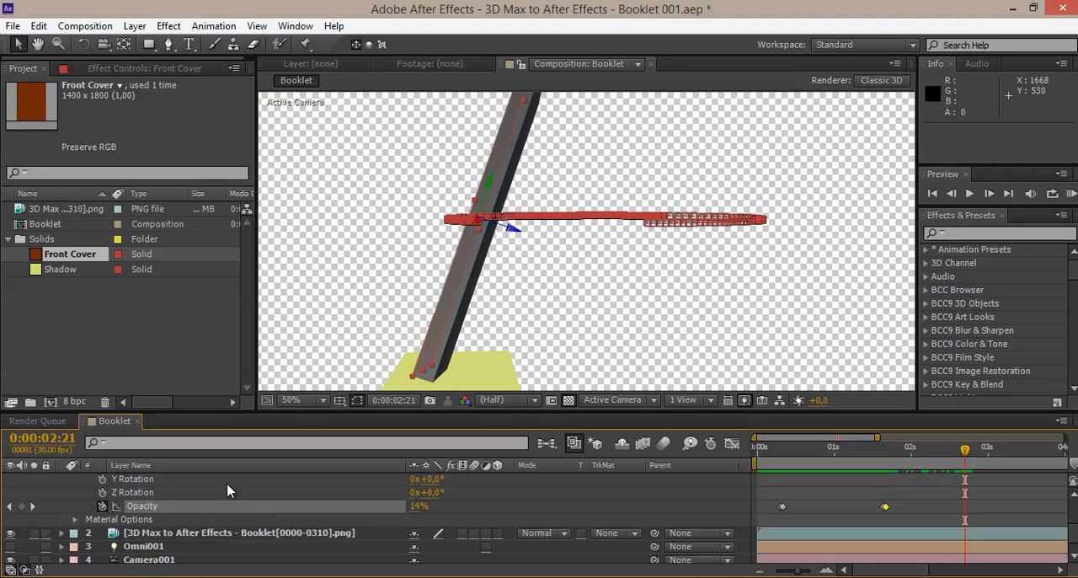
click(419, 505)
text(0)
key(Return)
drag(964, 453, 968, 452)
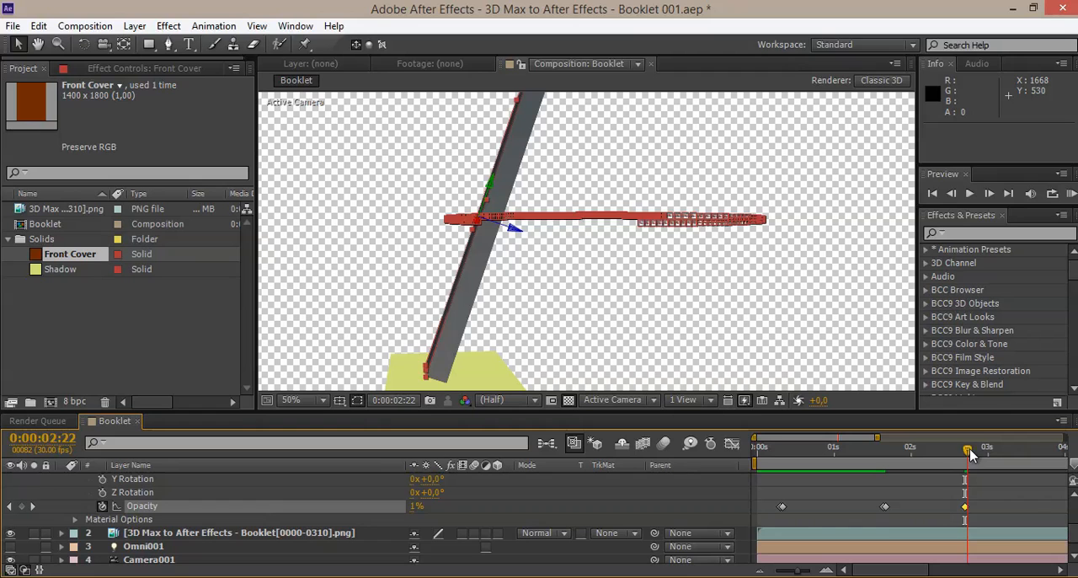
click(416, 507)
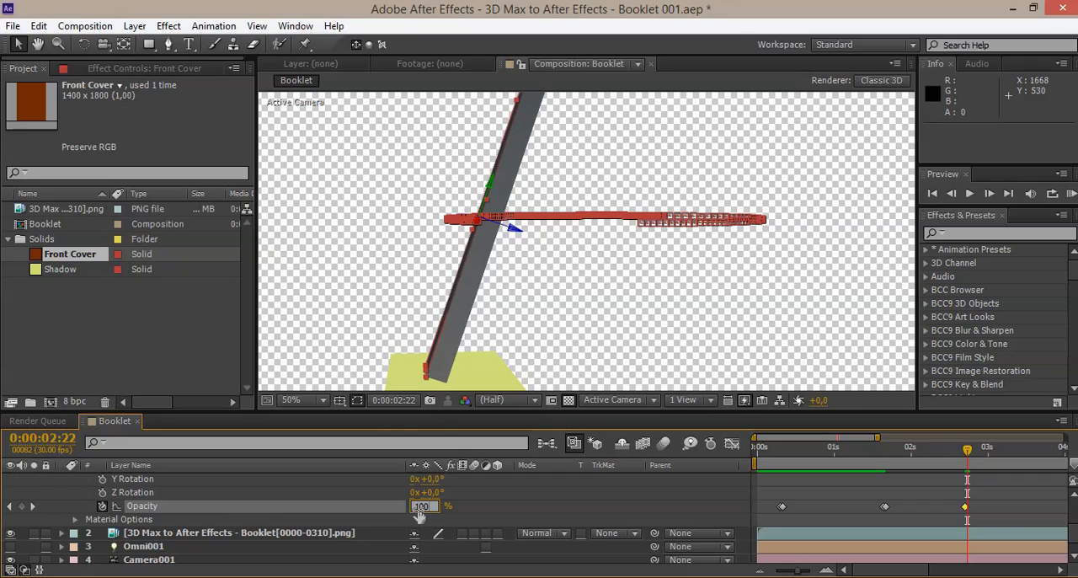
key(Return)
Step: Play a RAM preview of the whole Booklet composition in an enlarged viewer to check the cover's visibility through the rotation
drag(807, 440, 1063, 436)
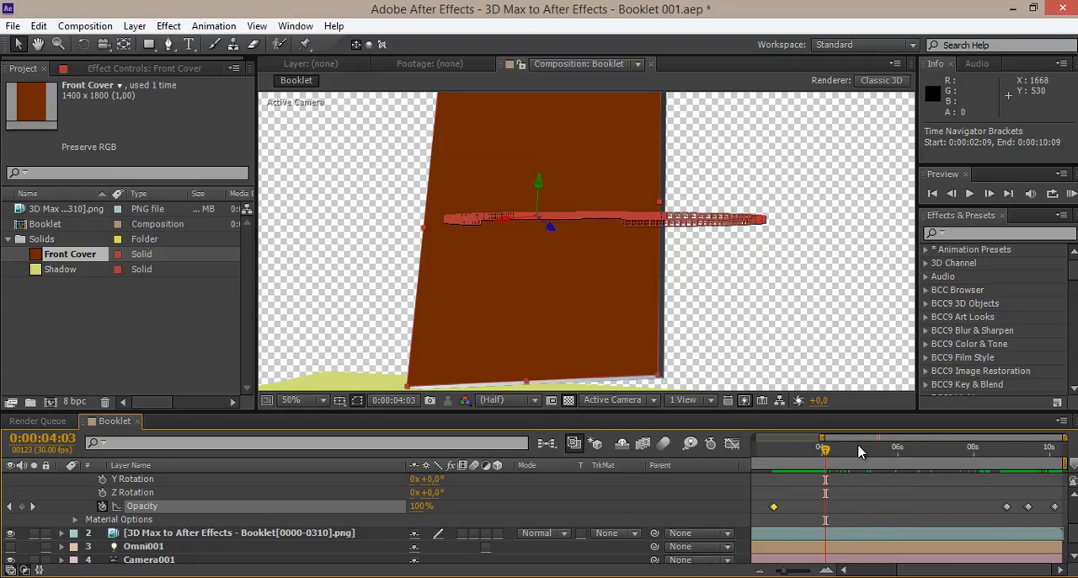
drag(821, 436, 752, 436)
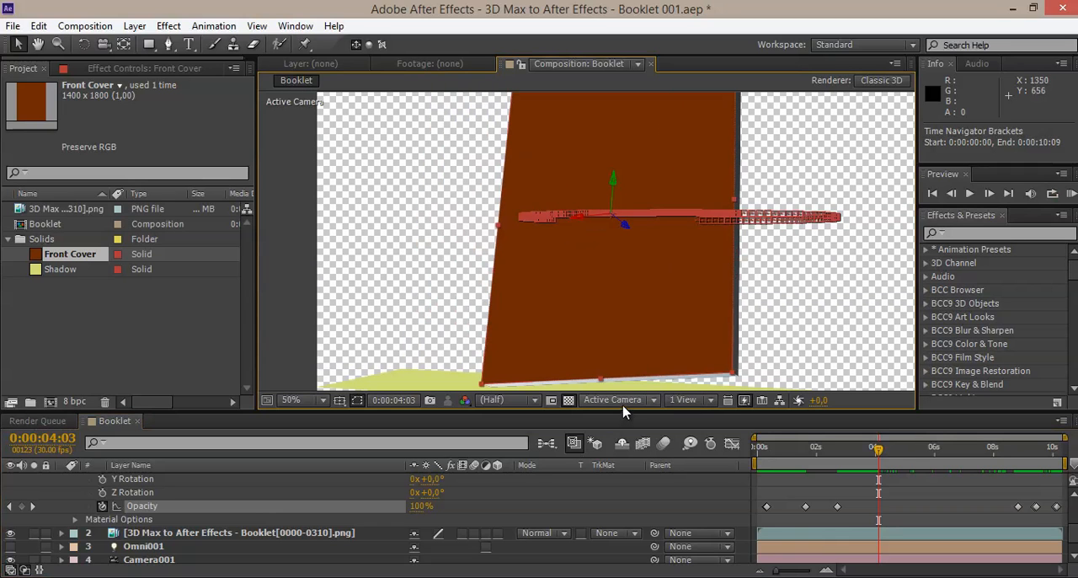
drag(619, 415, 621, 491)
drag(602, 406, 577, 405)
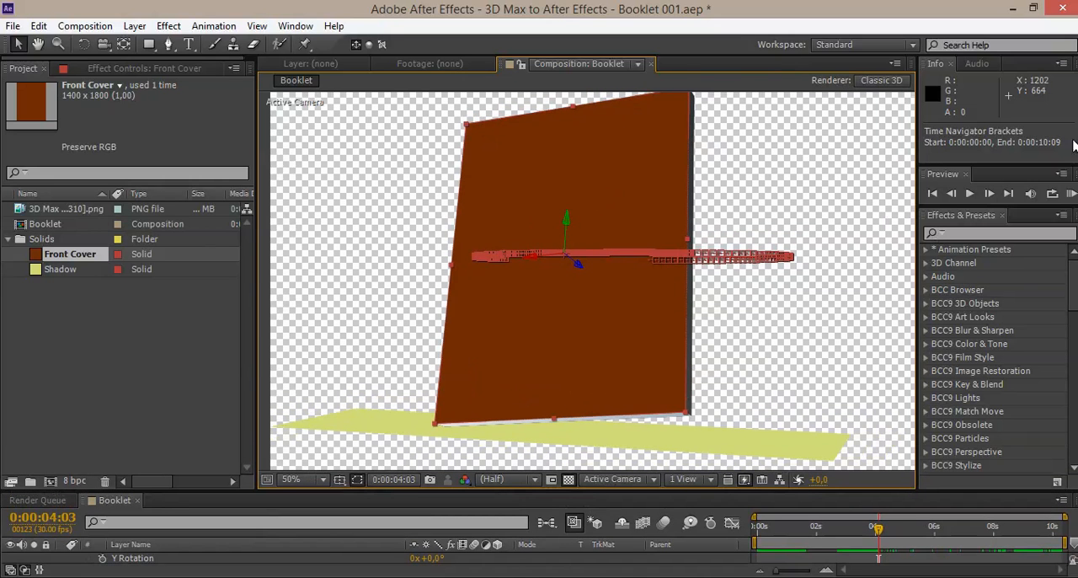
click(1071, 193)
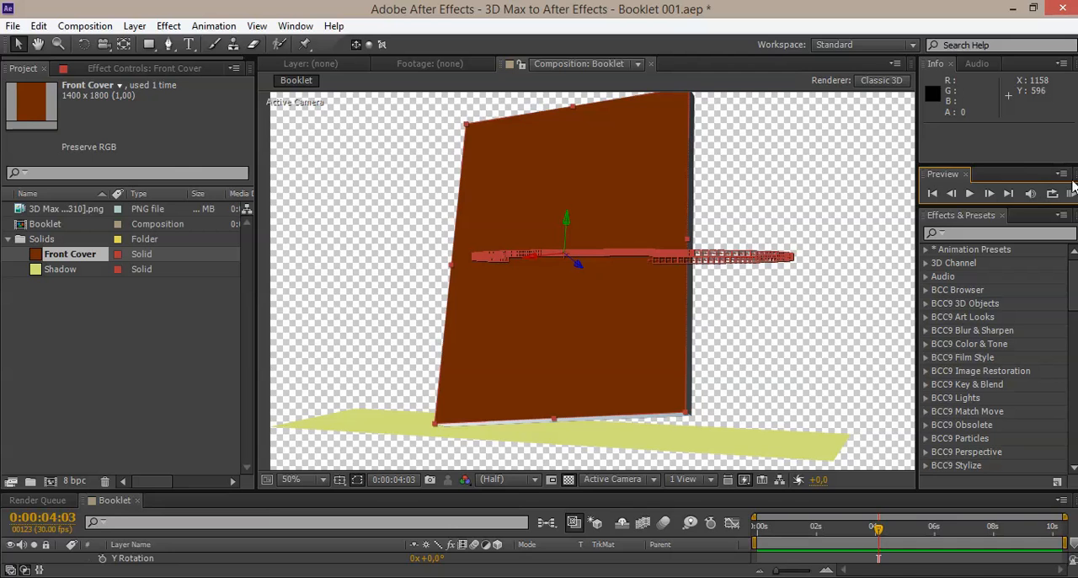
click(1072, 194)
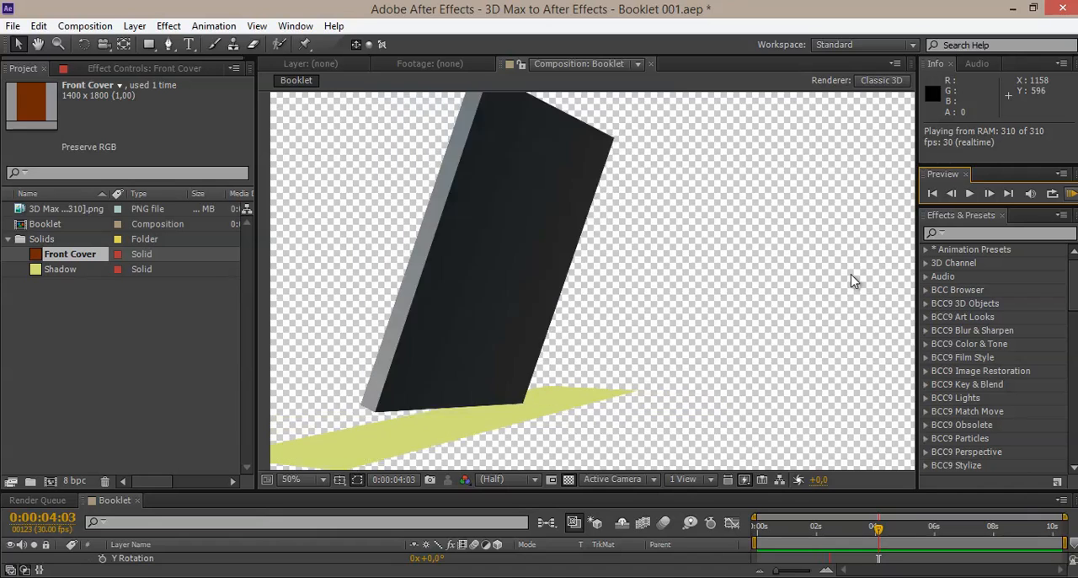
click(1069, 195)
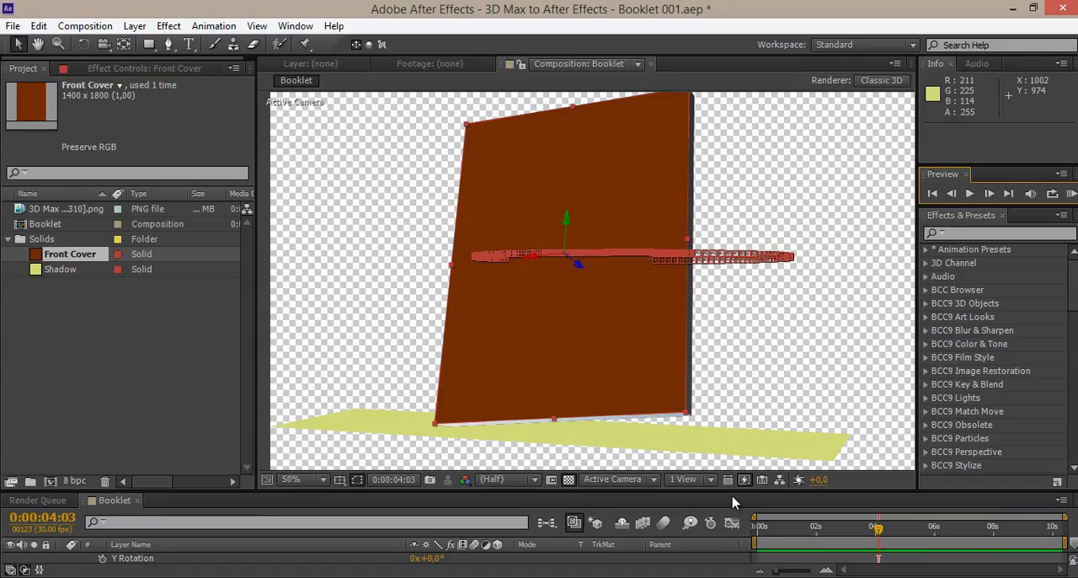
Step: Collapse the Front Cover layer's properties to show the full layer list, and fit the composition view up to 100%
drag(731, 487, 731, 459)
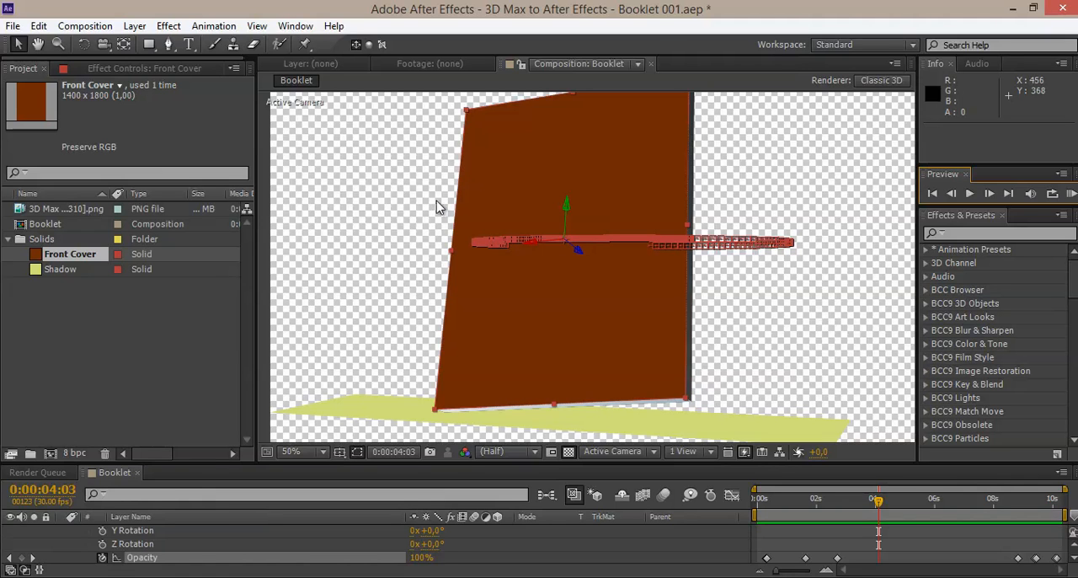
drag(152, 462, 152, 426)
scroll(109, 503, up, 5)
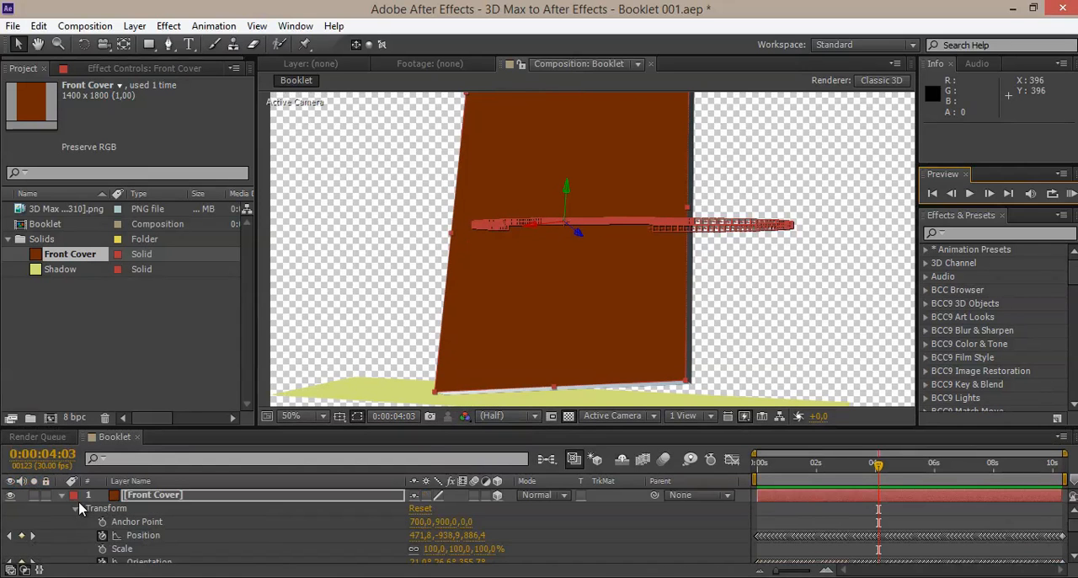
click(61, 495)
click(115, 499)
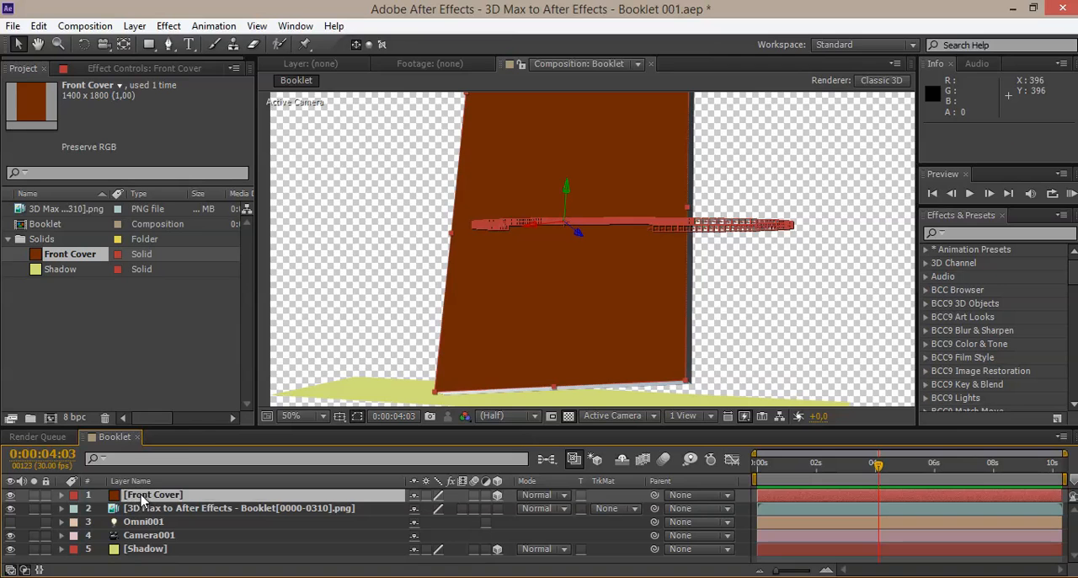
key(comma)
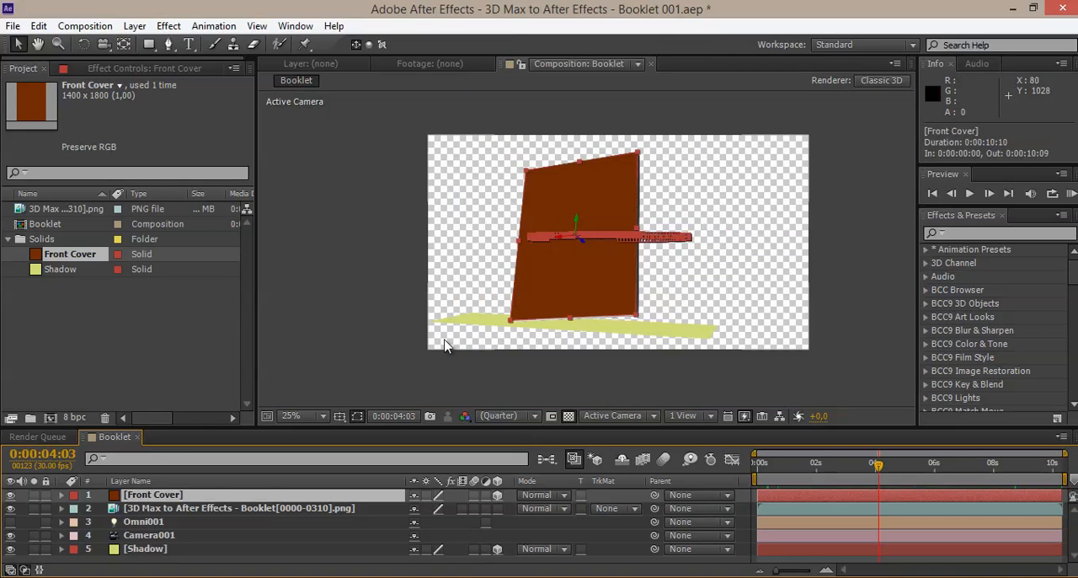
click(321, 415)
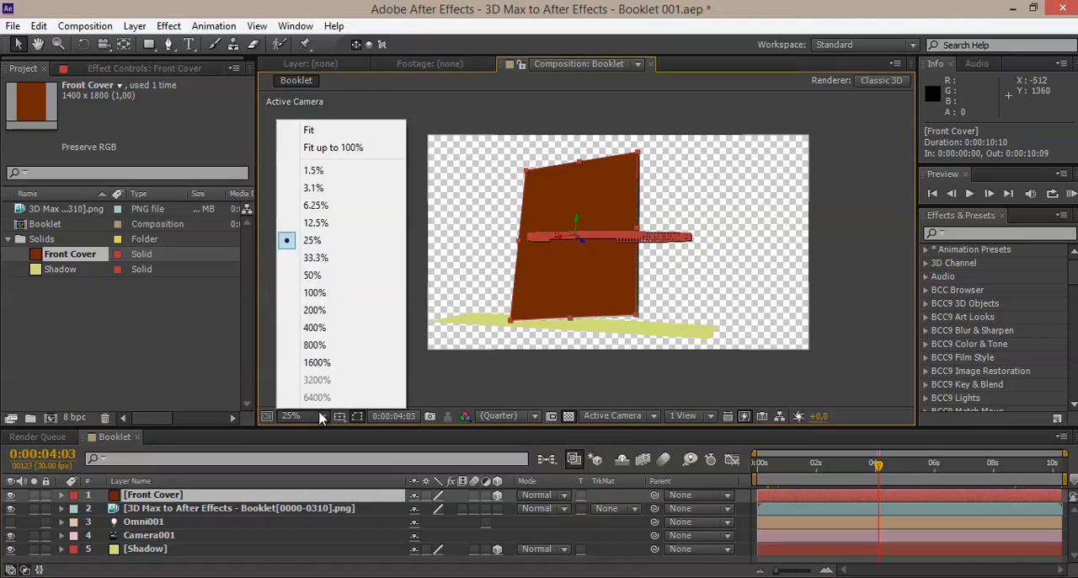
click(333, 149)
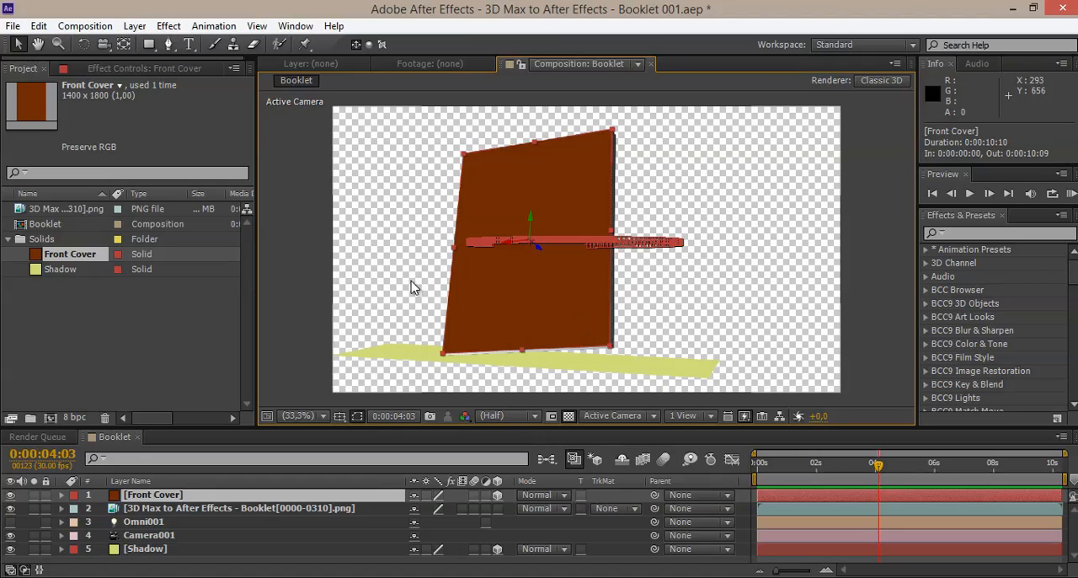
click(144, 495)
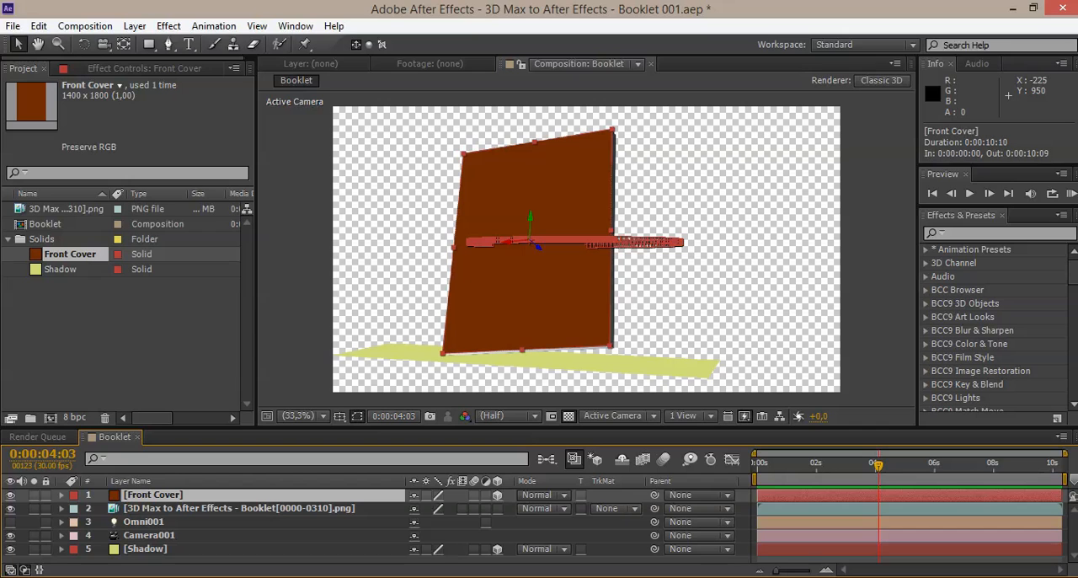
click(122, 509)
click(175, 498)
click(133, 27)
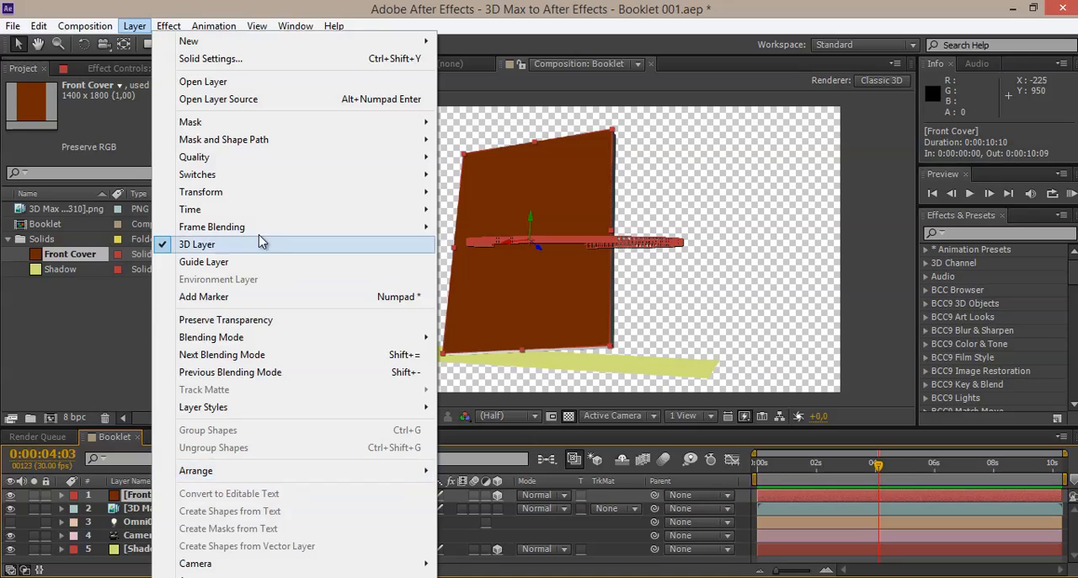
mouse_move(242, 473)
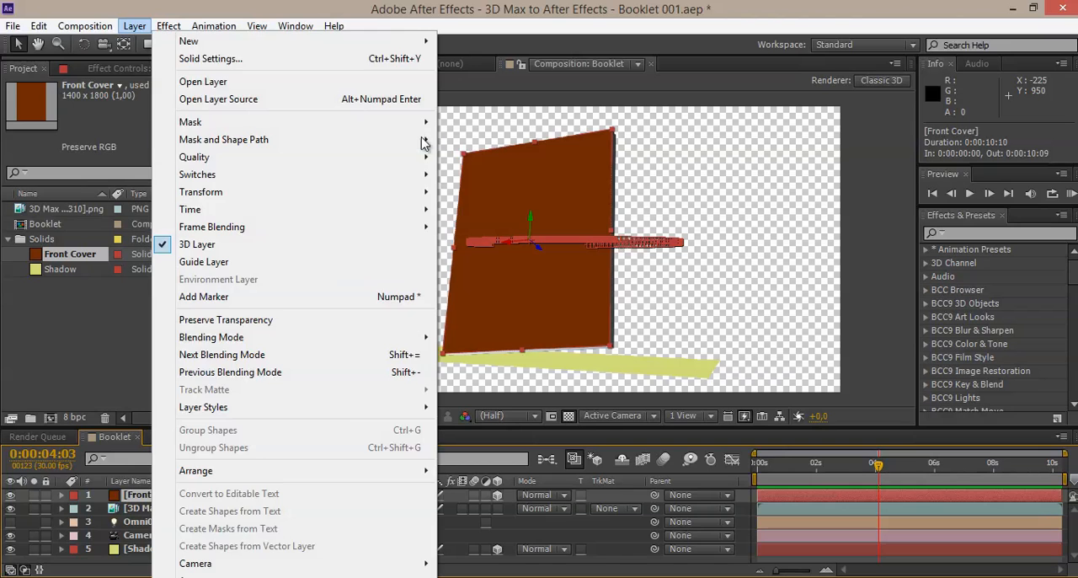
click(413, 11)
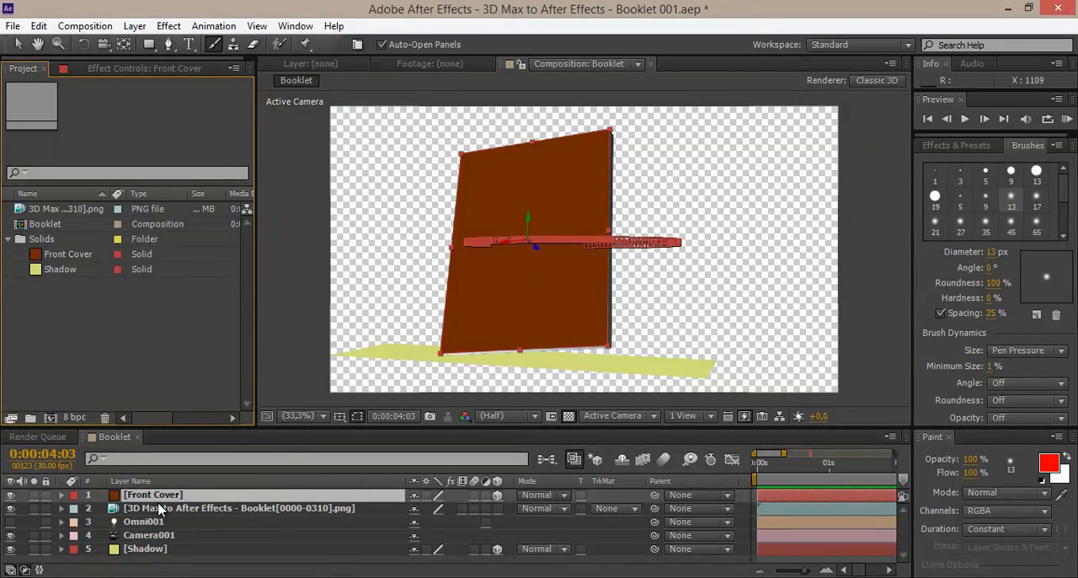
click(128, 28)
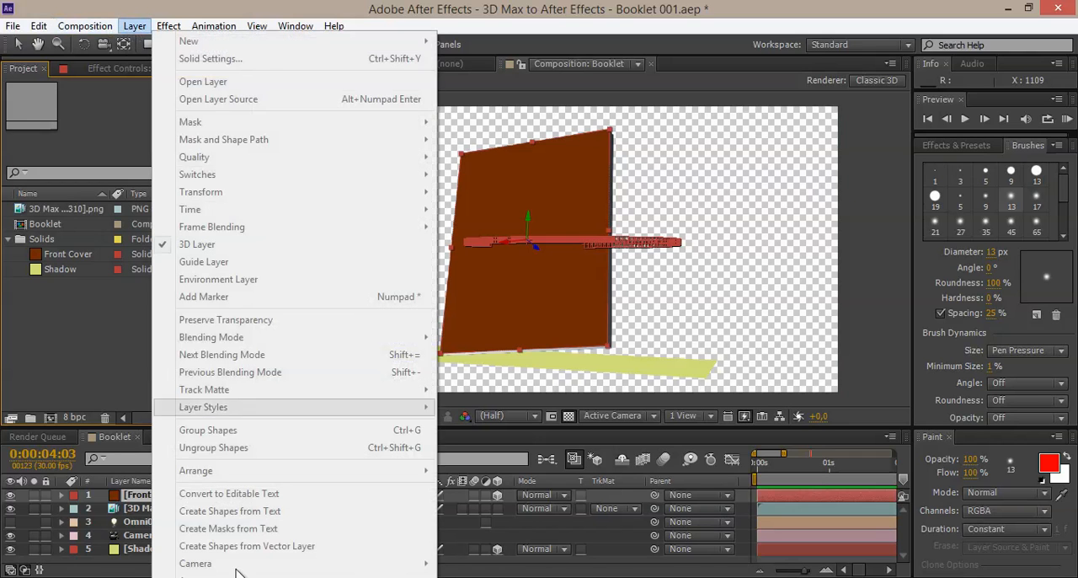
click(325, 4)
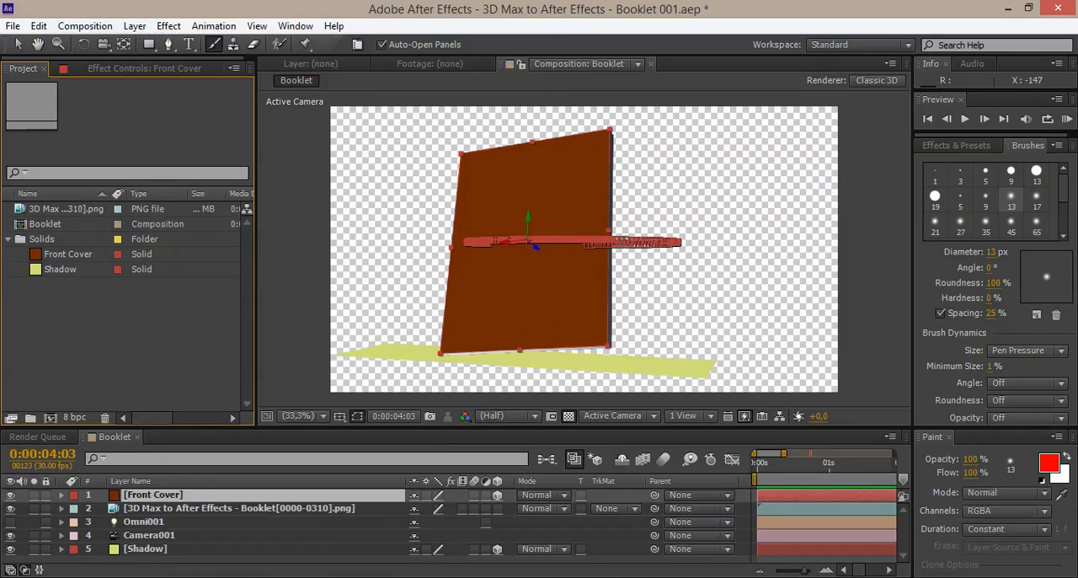
click(156, 510)
click(148, 494)
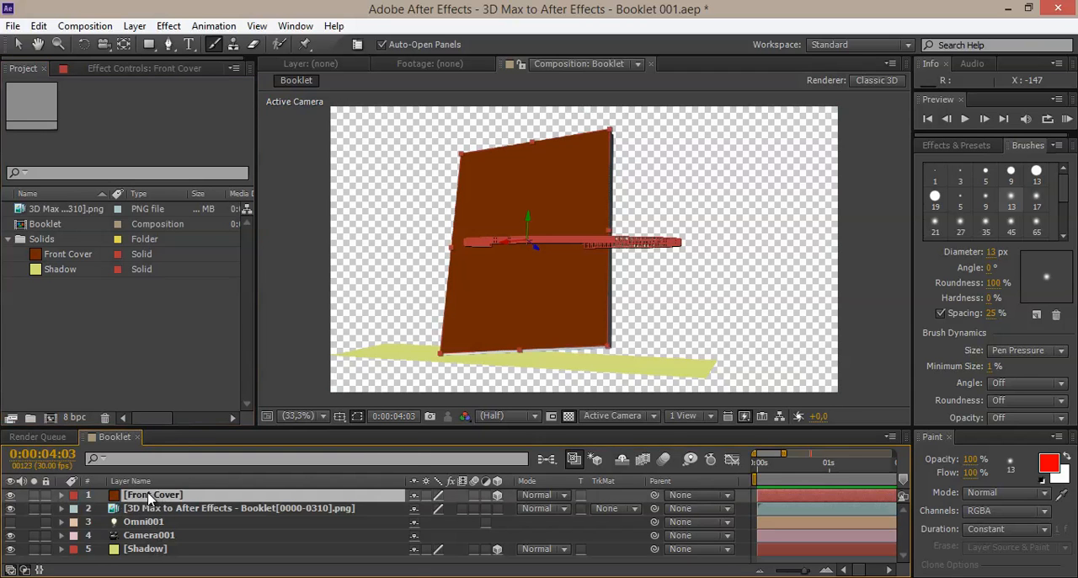
right_click(171, 498)
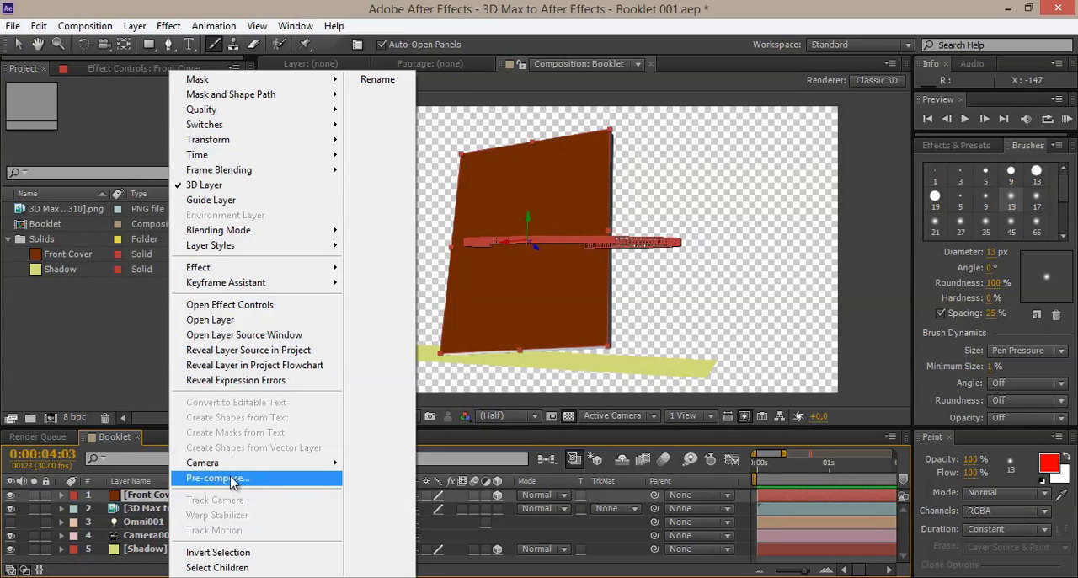
click(134, 27)
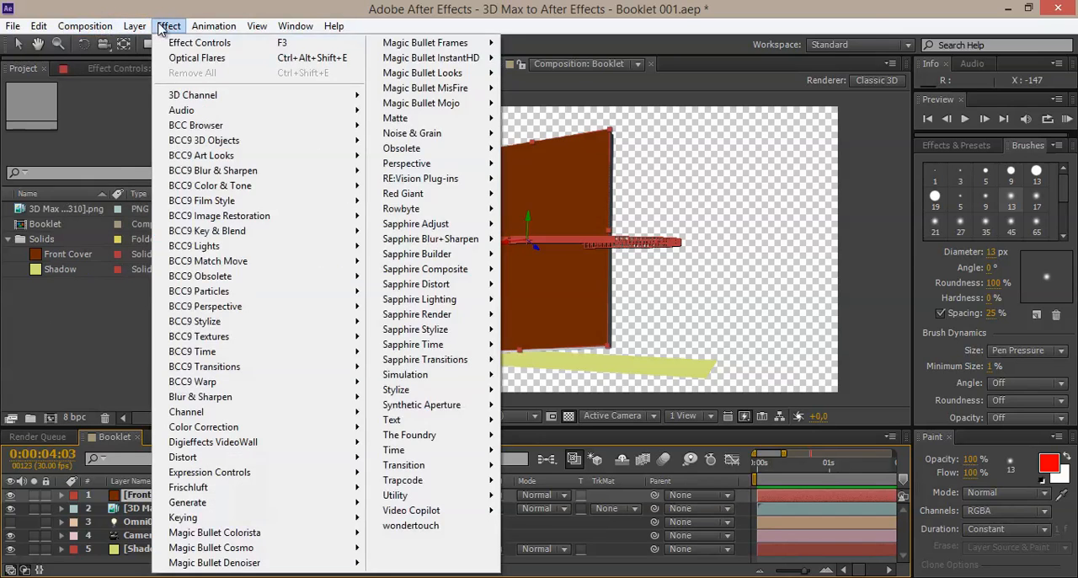
click(160, 27)
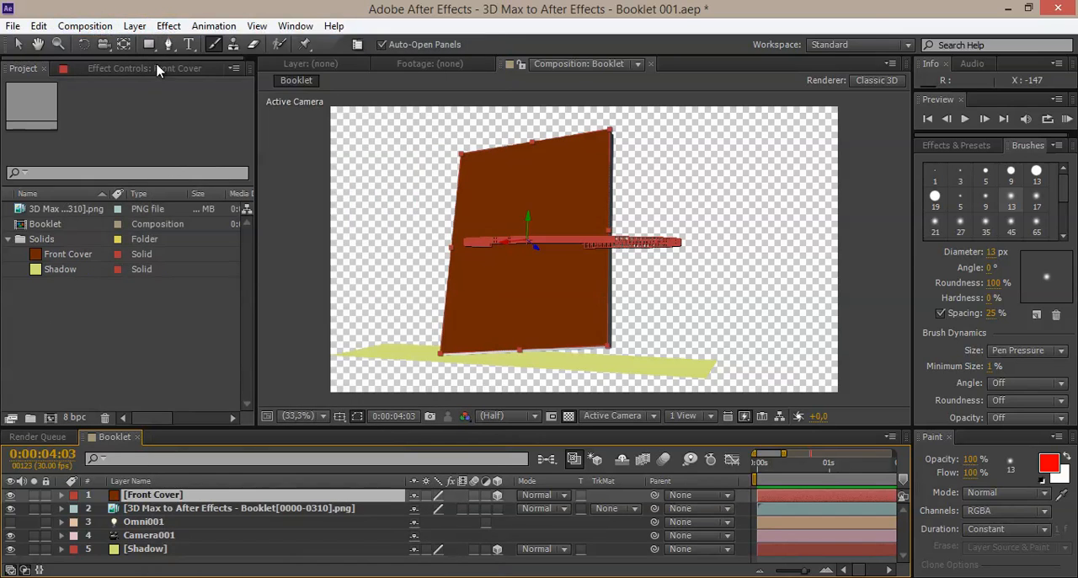
Step: Pre-compose the Front Cover layer as Front Cover Comp 1, leaving all attributes in Booklet, and select the new composition in the project
right_click(144, 496)
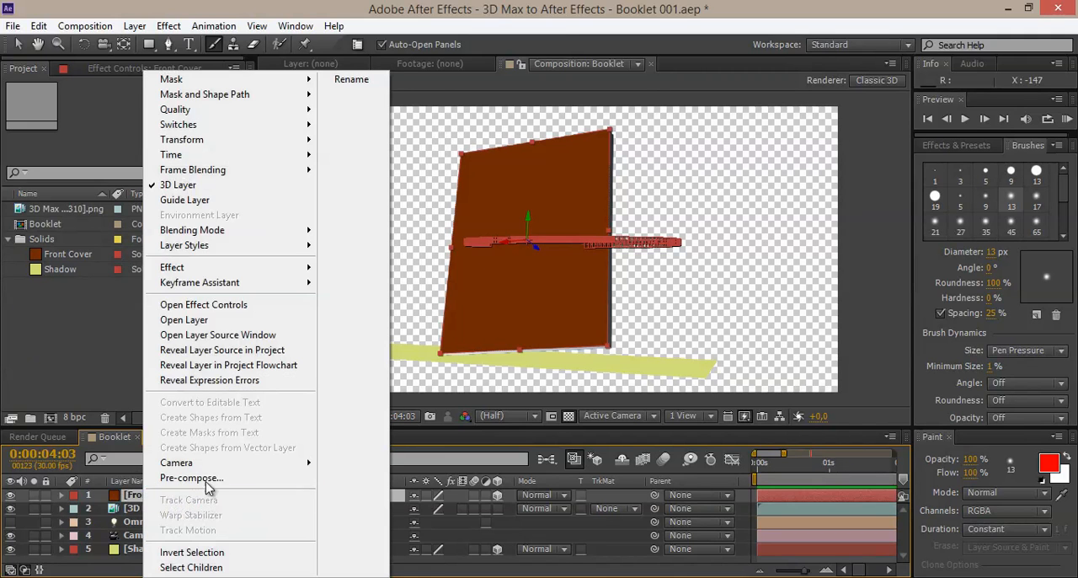
click(217, 478)
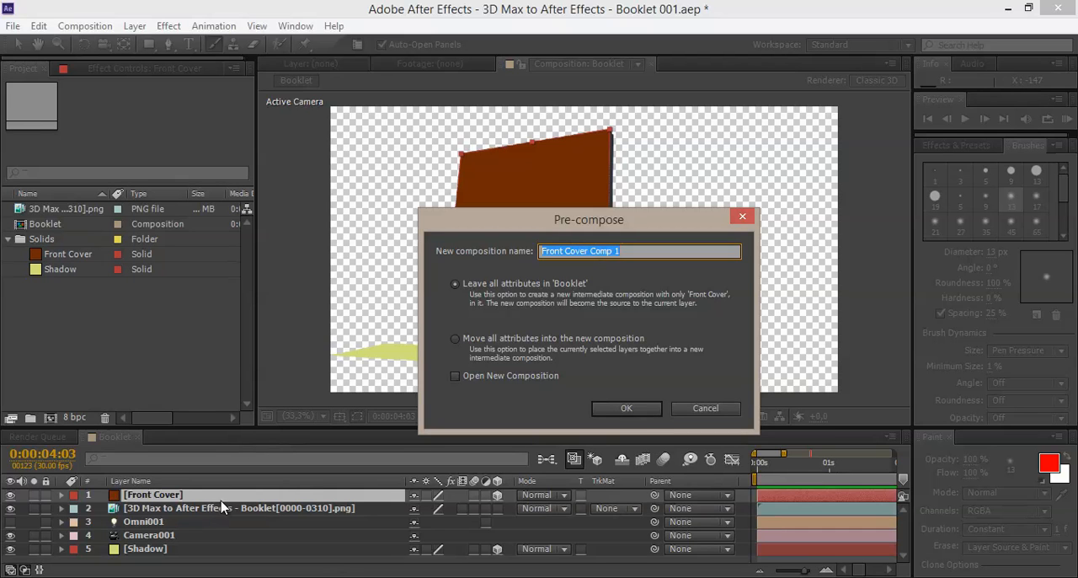
click(626, 409)
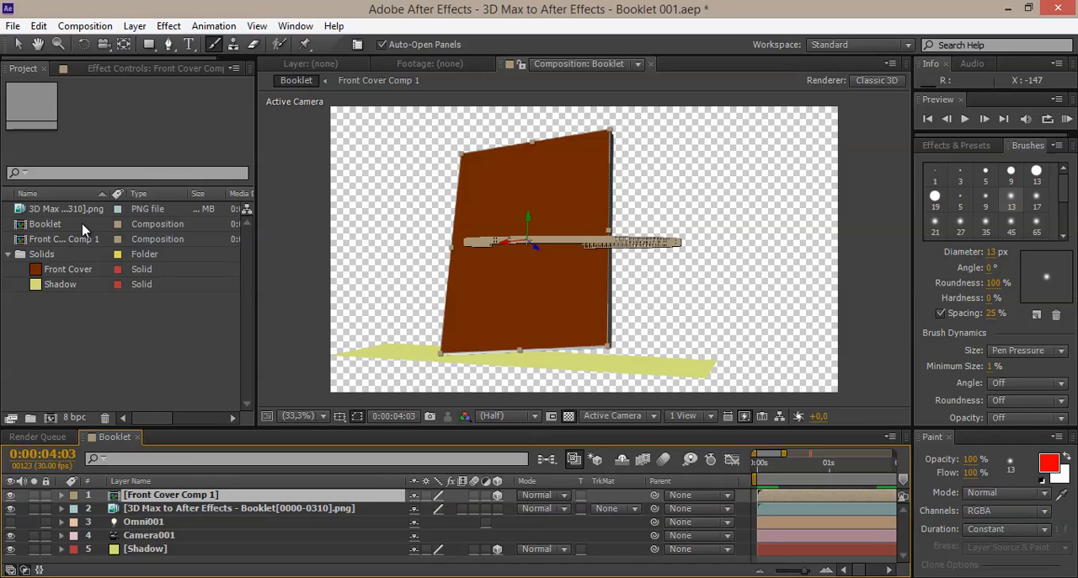
click(51, 238)
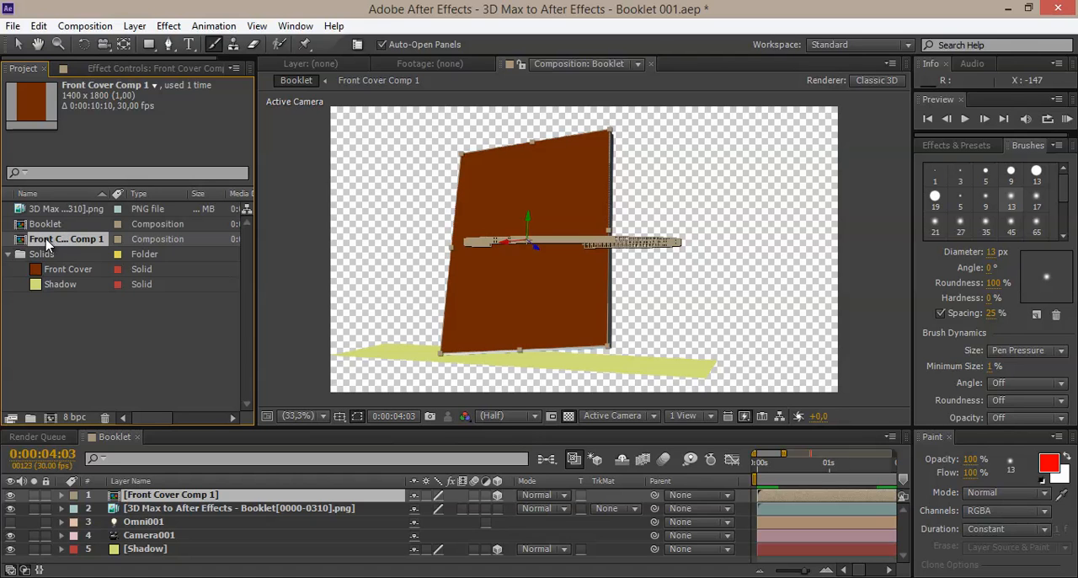
Step: Open Front Cover Comp 1 and move its current time to 0:00:05:06
double_click(46, 239)
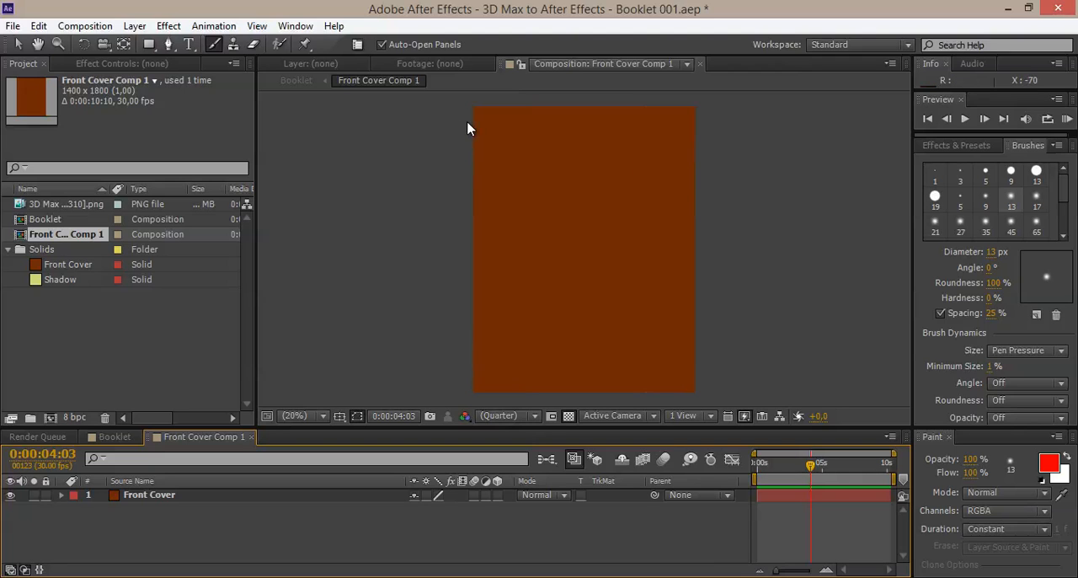
drag(729, 183, 681, 199)
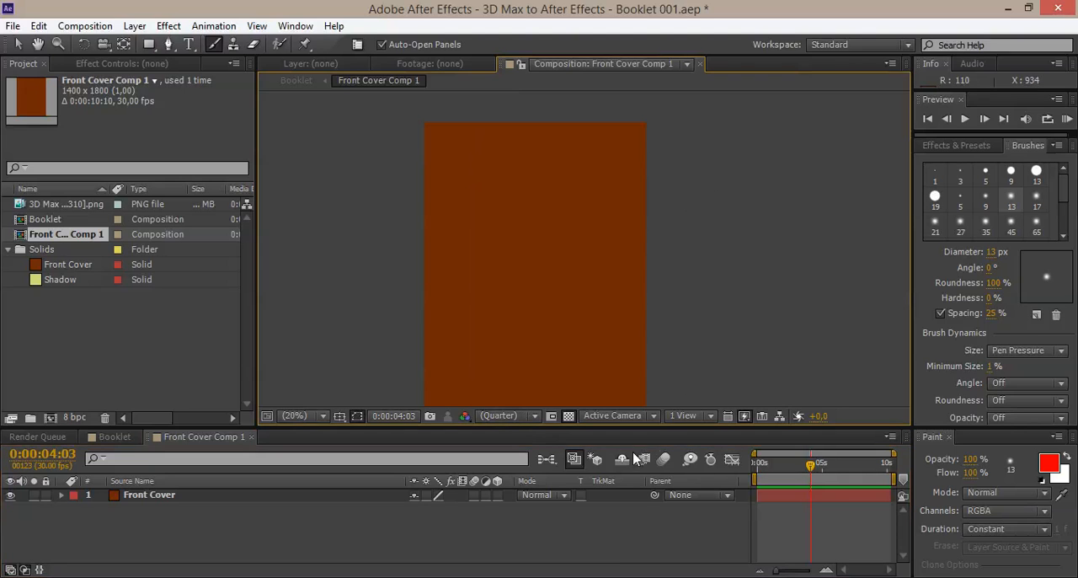
click(824, 462)
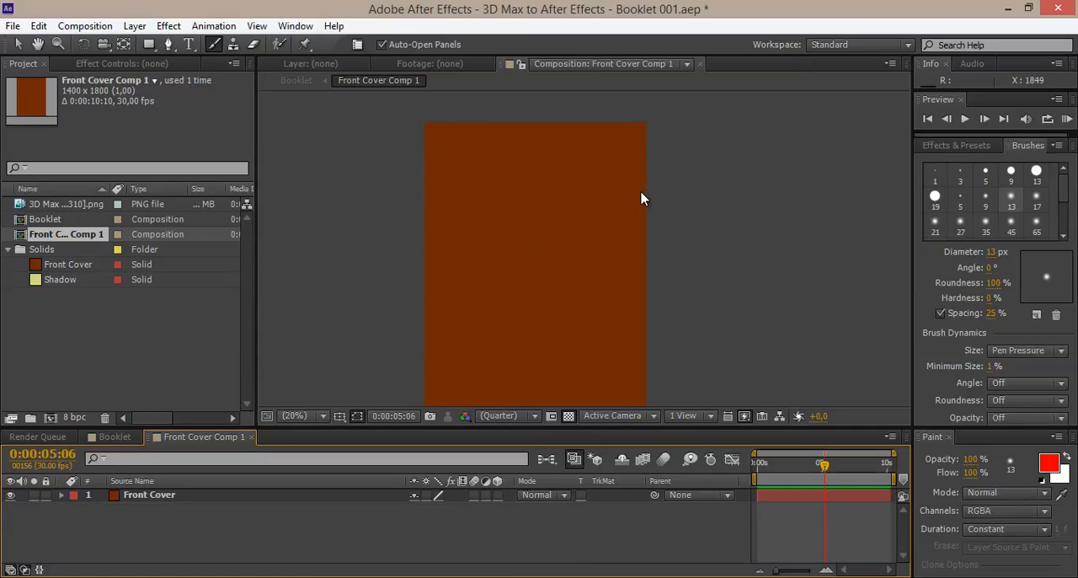
Step: Switch to File Explorer, view the portrait JPEG in the After Effects Projects folder, and return to After Effects
key(alt+Tab)
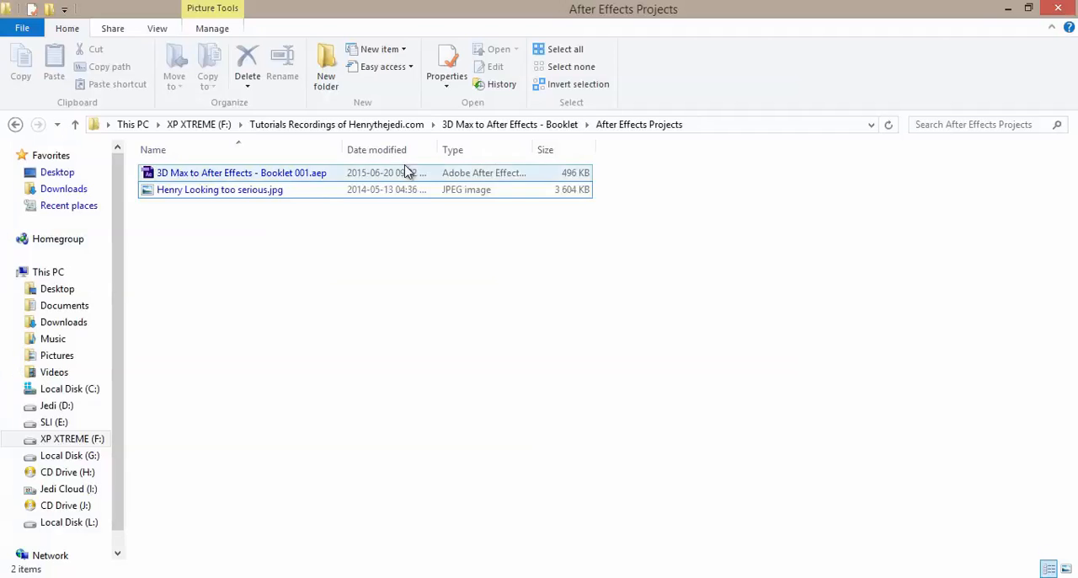
double_click(234, 195)
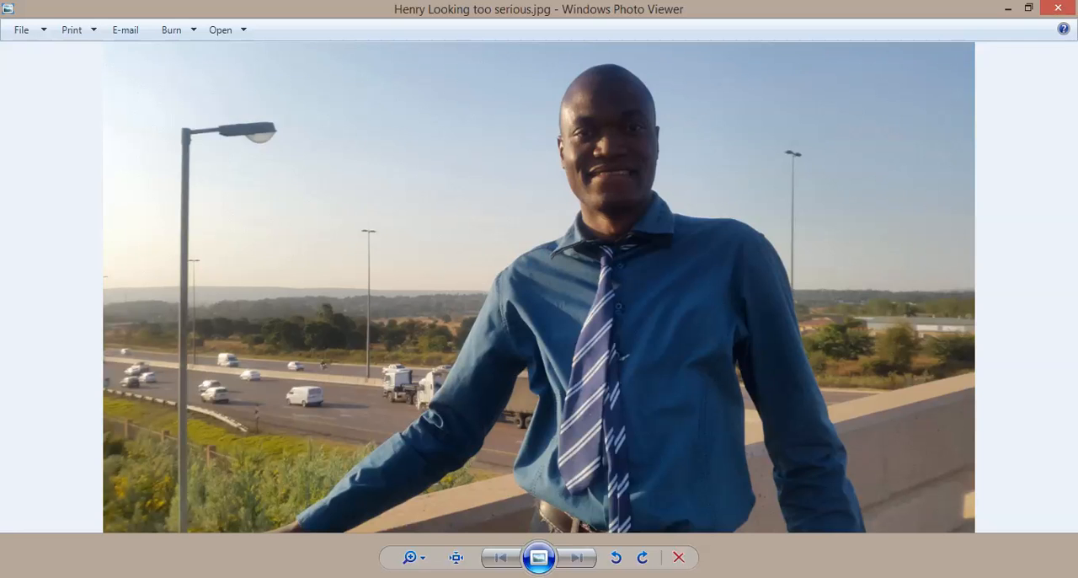
key(alt+Tab)
click(71, 357)
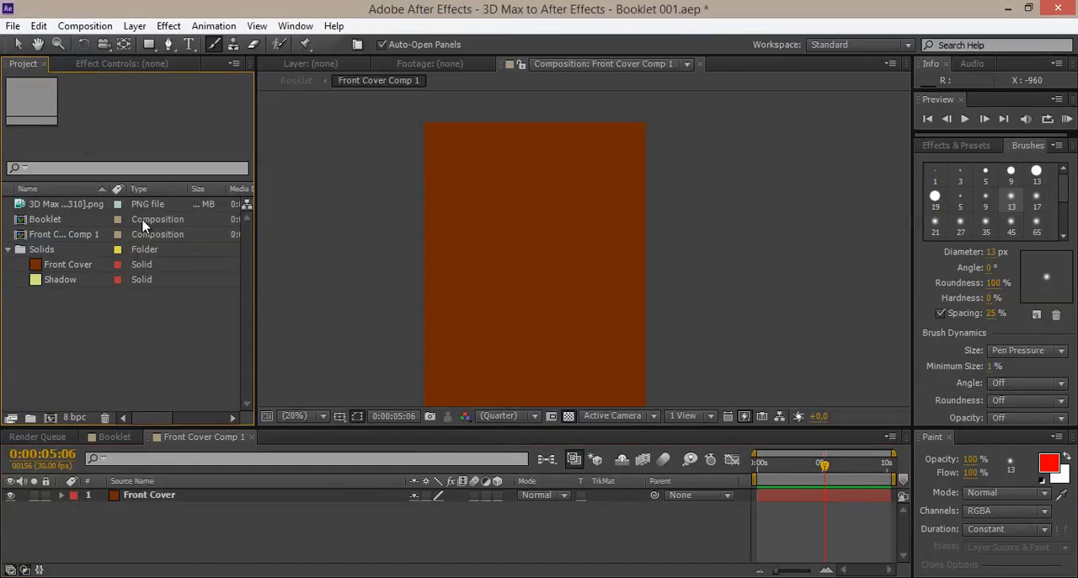
Step: Import the portrait JPEG into the project as footage
click(13, 26)
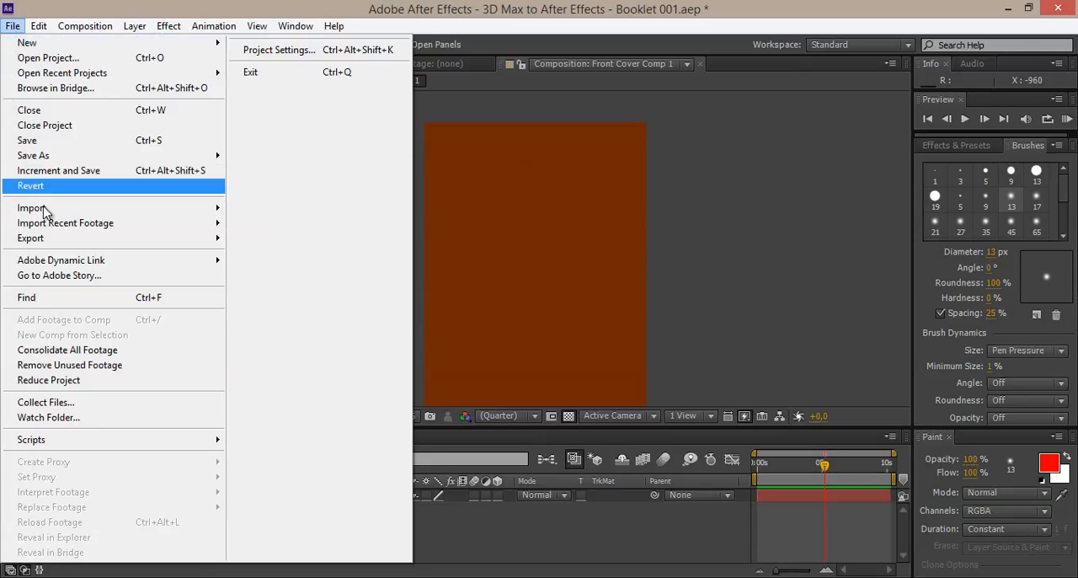
mouse_move(48, 209)
click(268, 210)
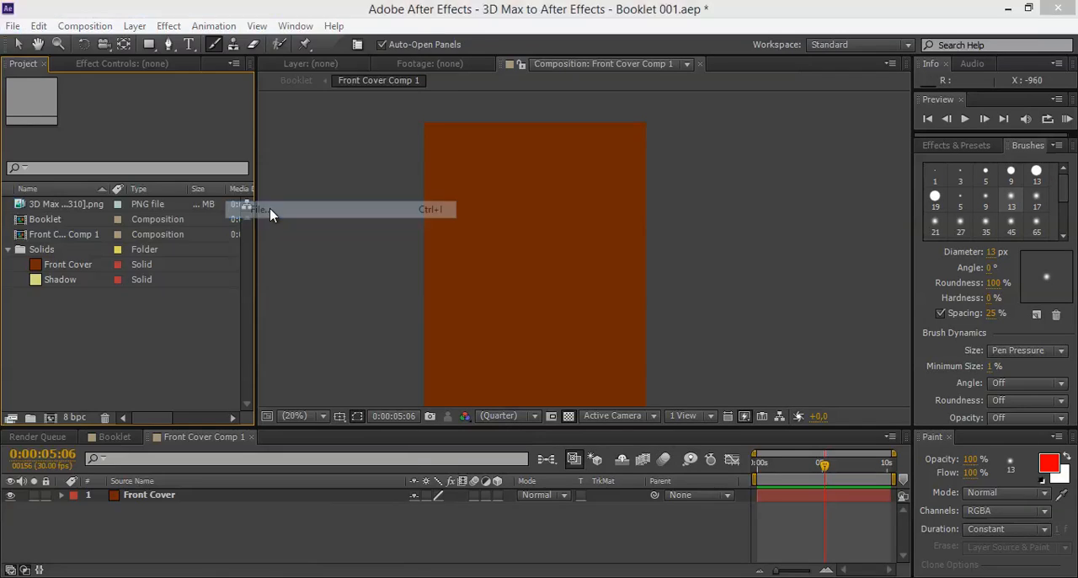
double_click(209, 97)
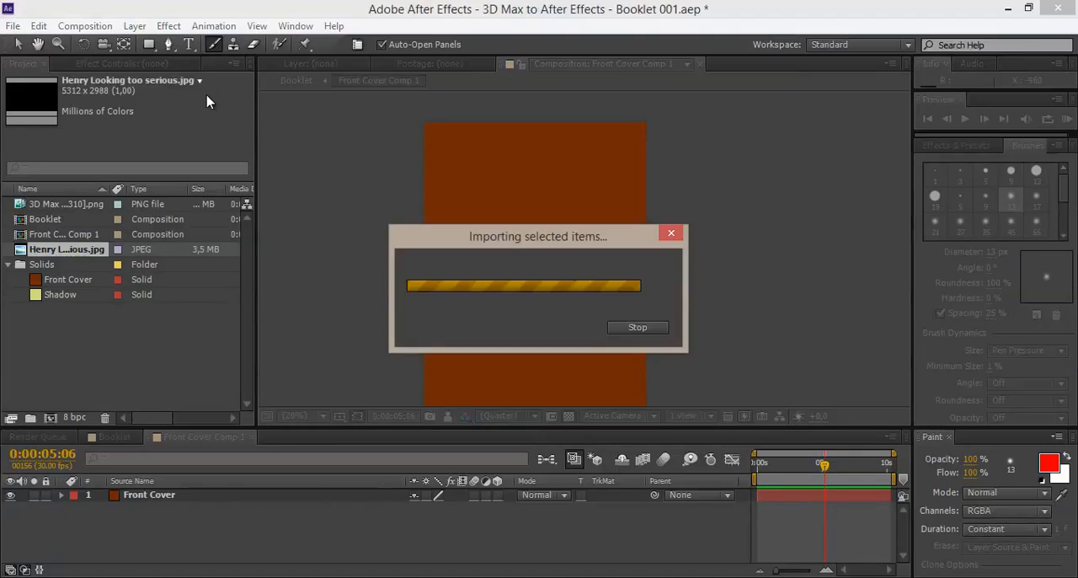
click(110, 336)
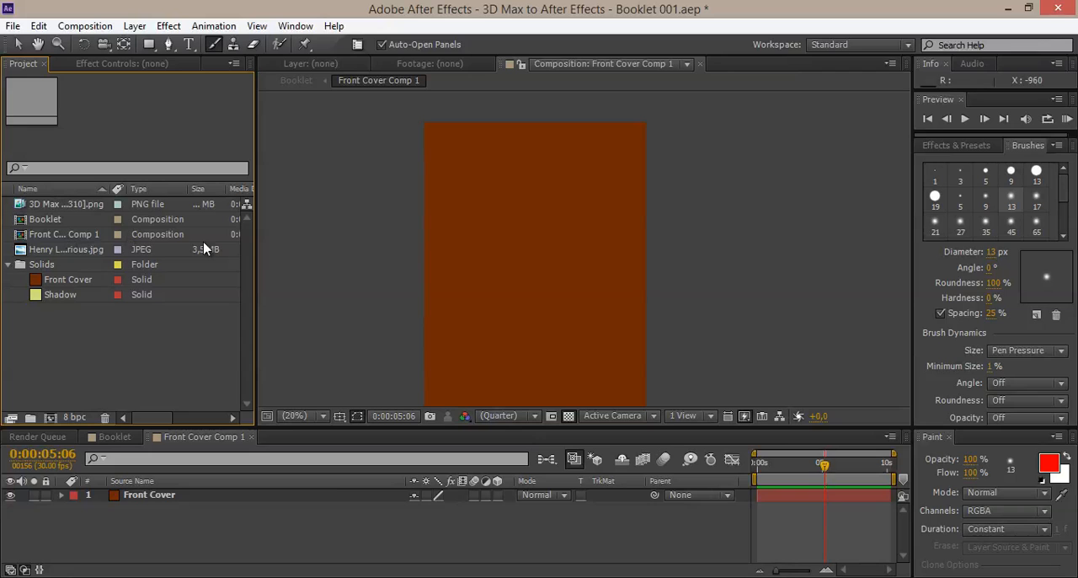
Step: Widen the project item list and its name column to show full item names, and open Front Cover Comp 1
drag(257, 252, 300, 243)
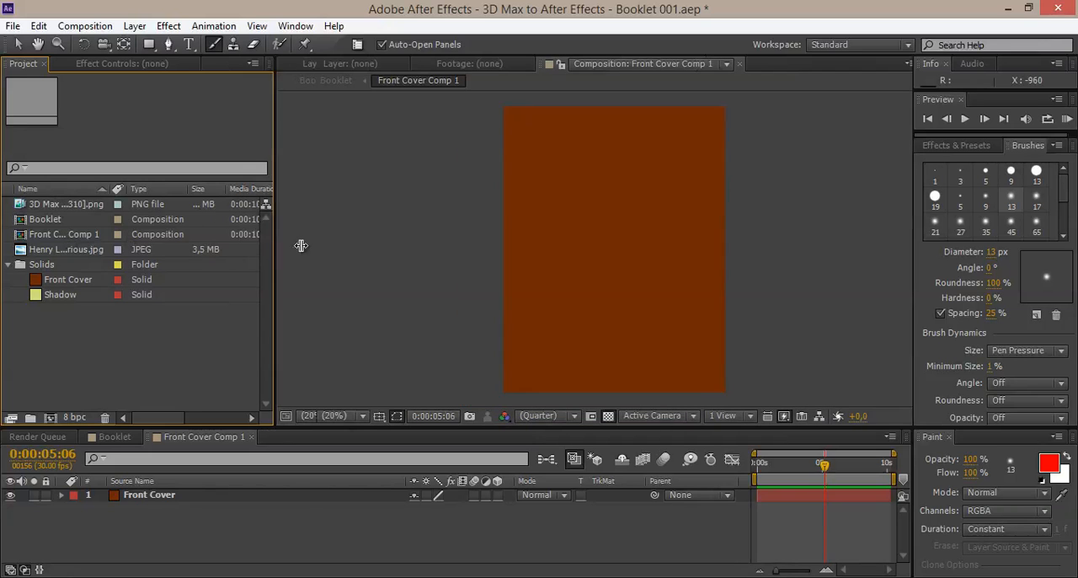
click(67, 236)
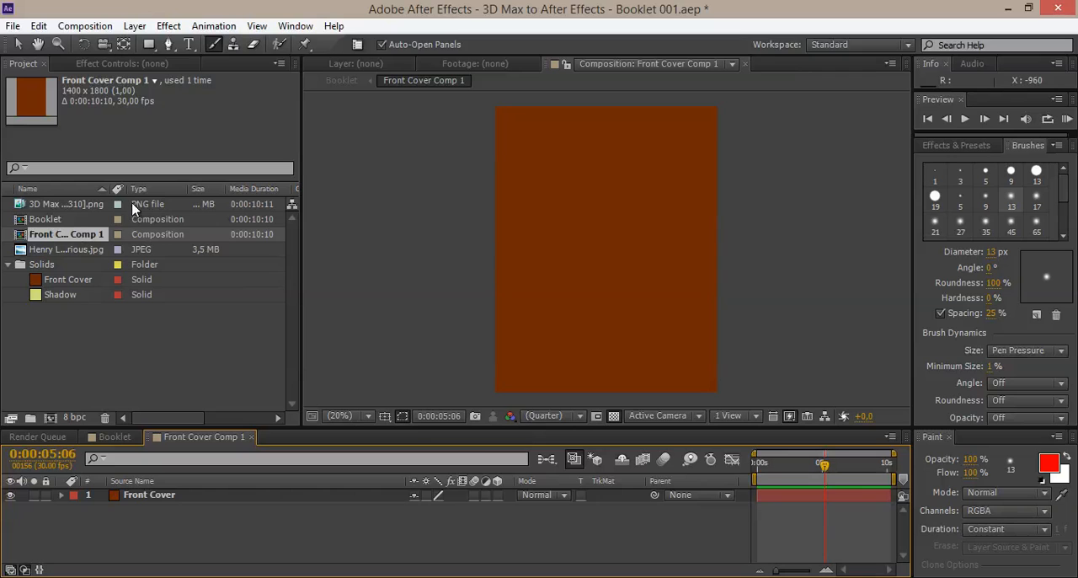
drag(114, 189, 170, 188)
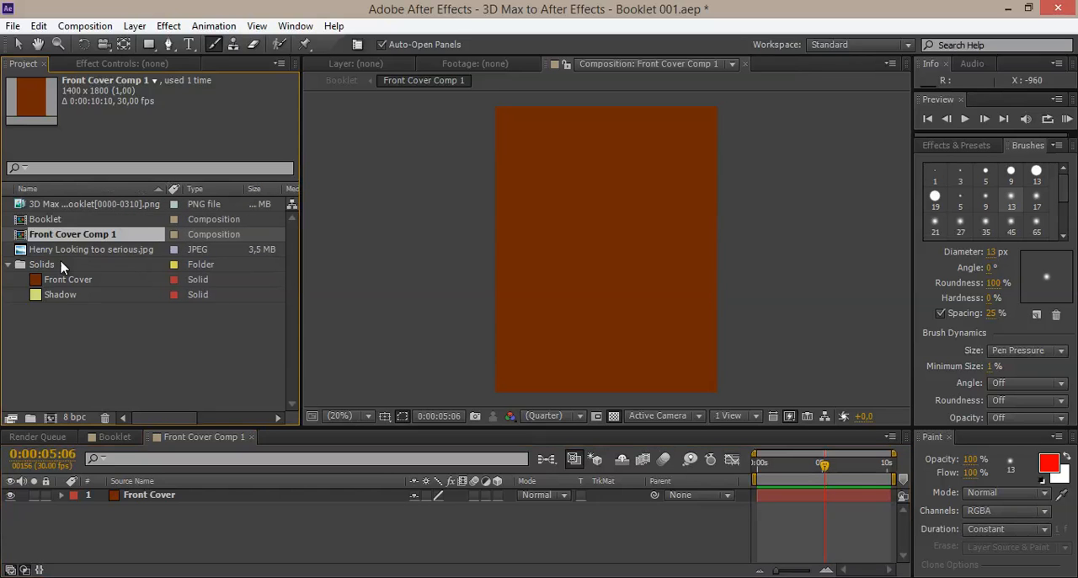
double_click(64, 237)
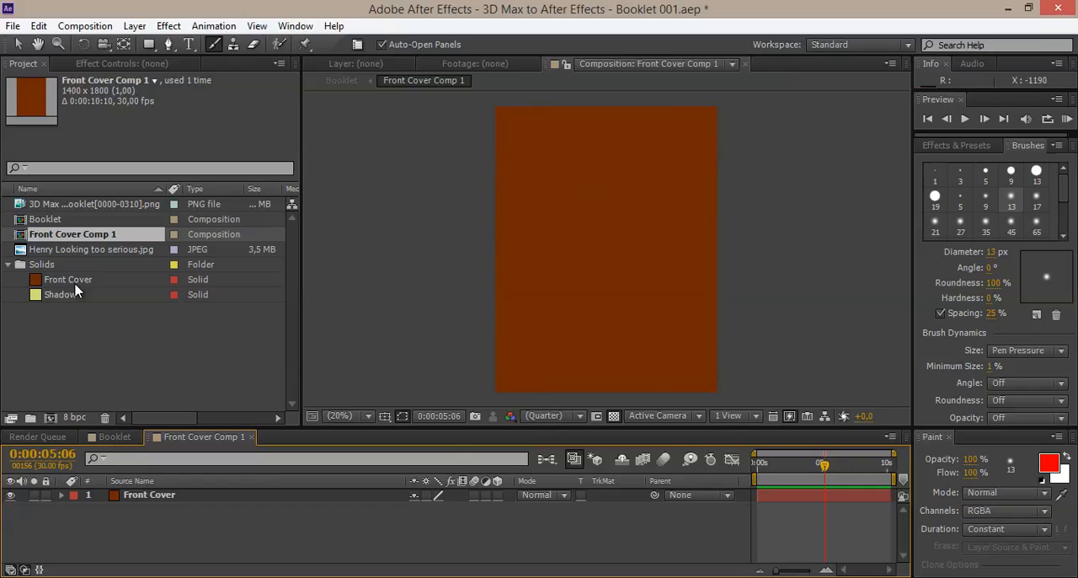
Step: Add the portrait JPEG to Front Cover Comp 1 above the Front Cover layer
click(53, 250)
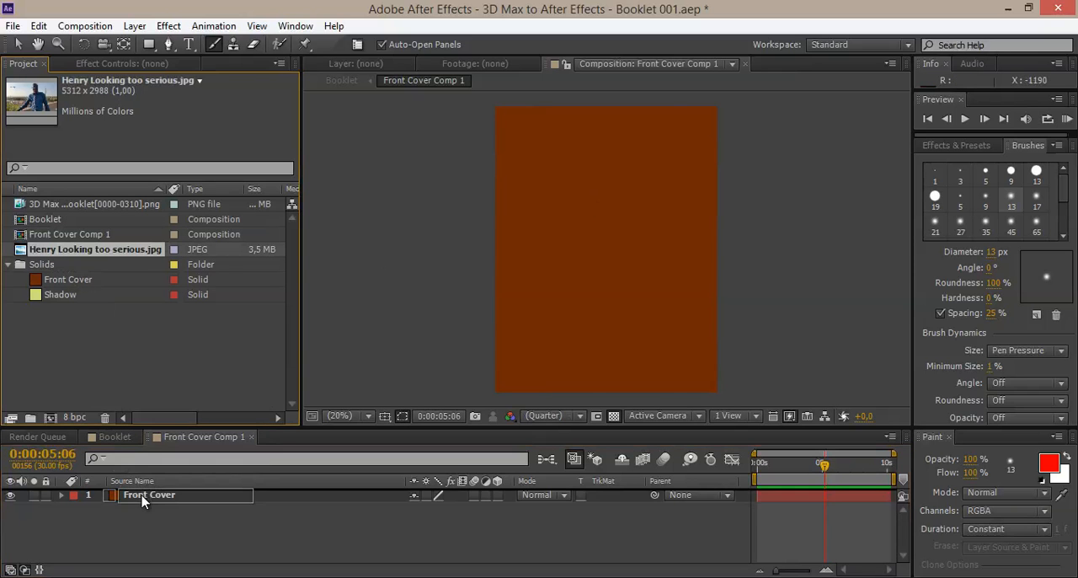
key(ctrl+slash)
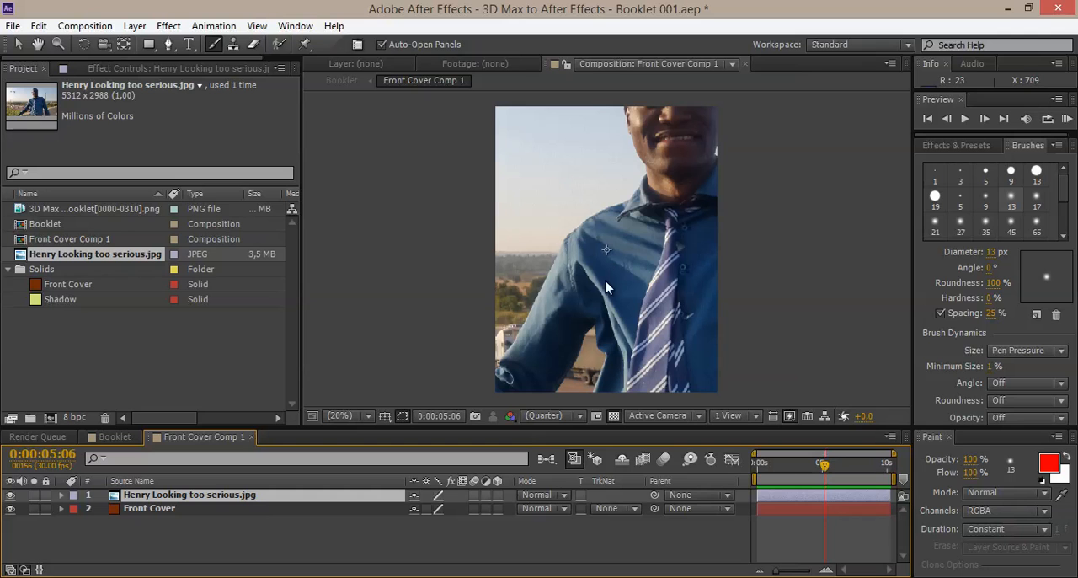
drag(630, 274, 591, 282)
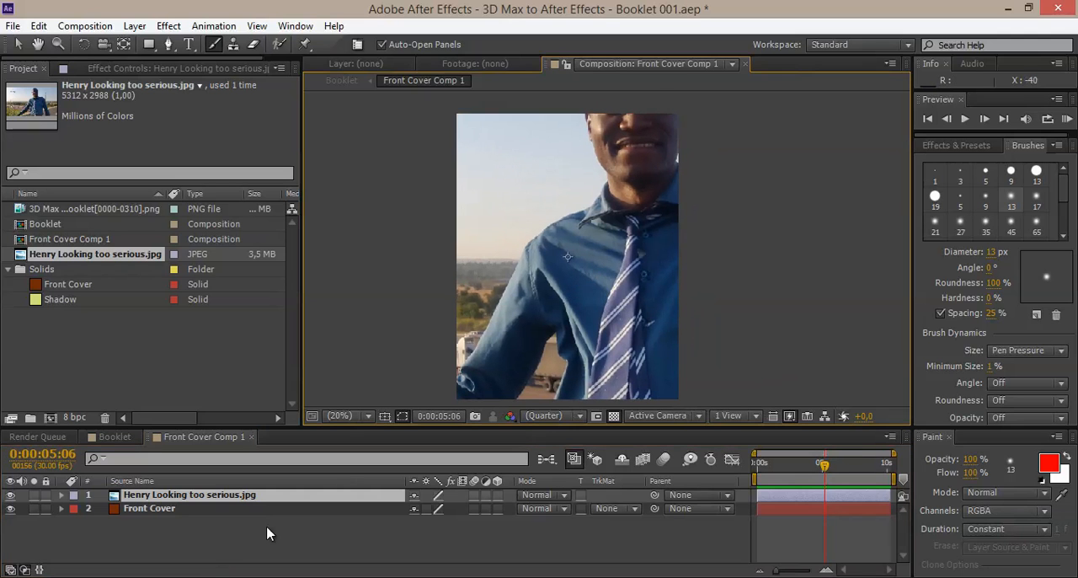
Step: Hide the Front Cover solid and scale the portrait layer to 63%
key(s)
click(132, 522)
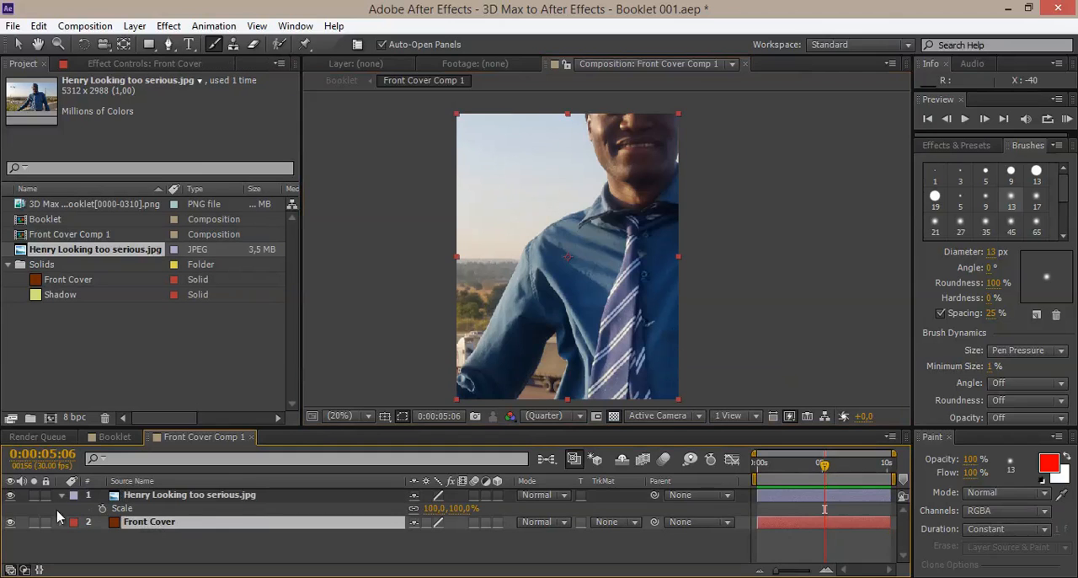
click(11, 522)
click(173, 496)
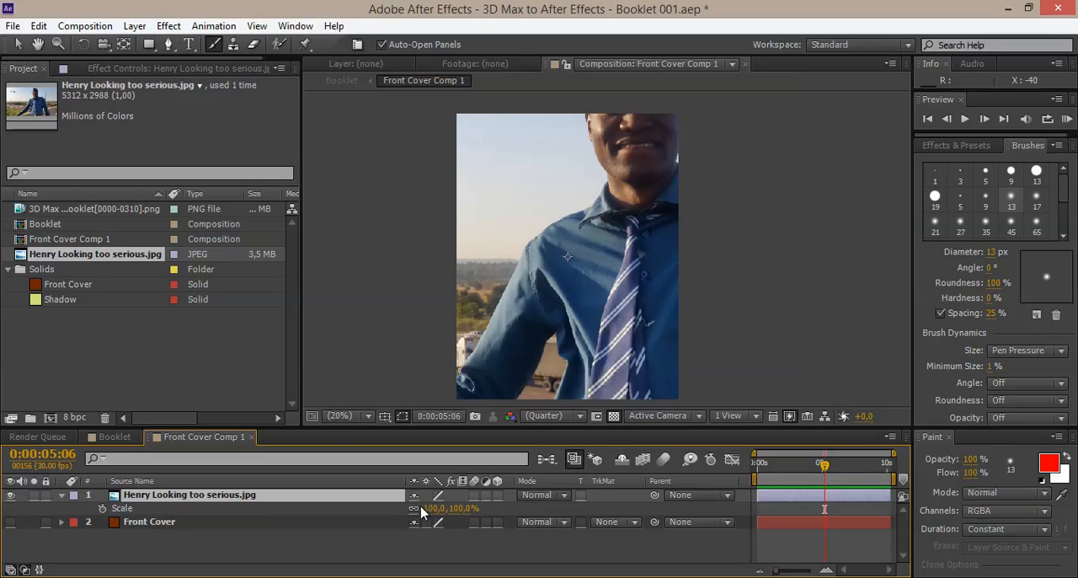
drag(431, 508, 403, 508)
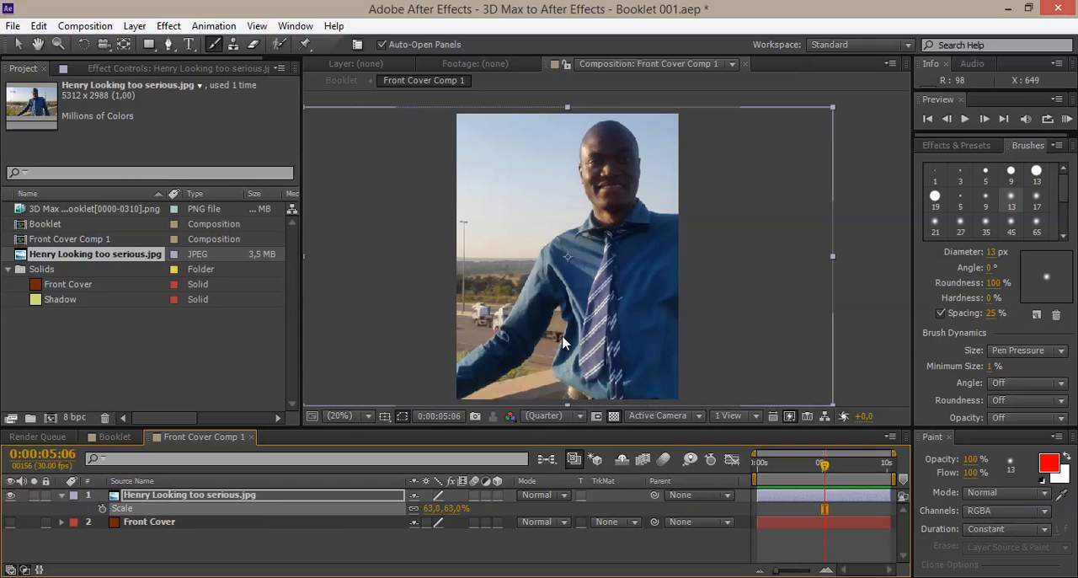
Step: Reposition the portrait layer with the Selection tool so the person is centred in the cover frame, and enlarge the viewer
click(592, 329)
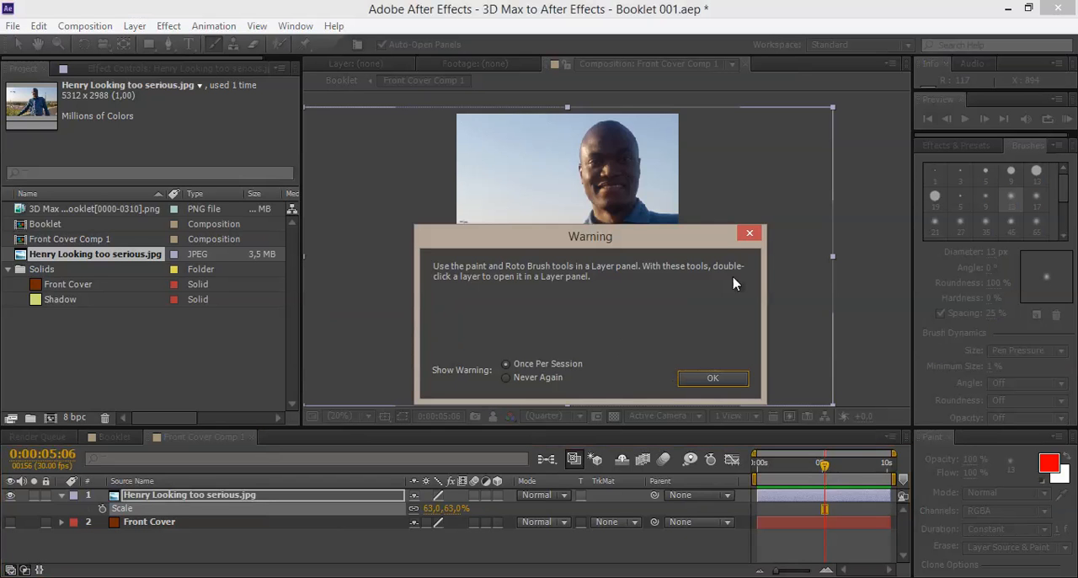
click(748, 234)
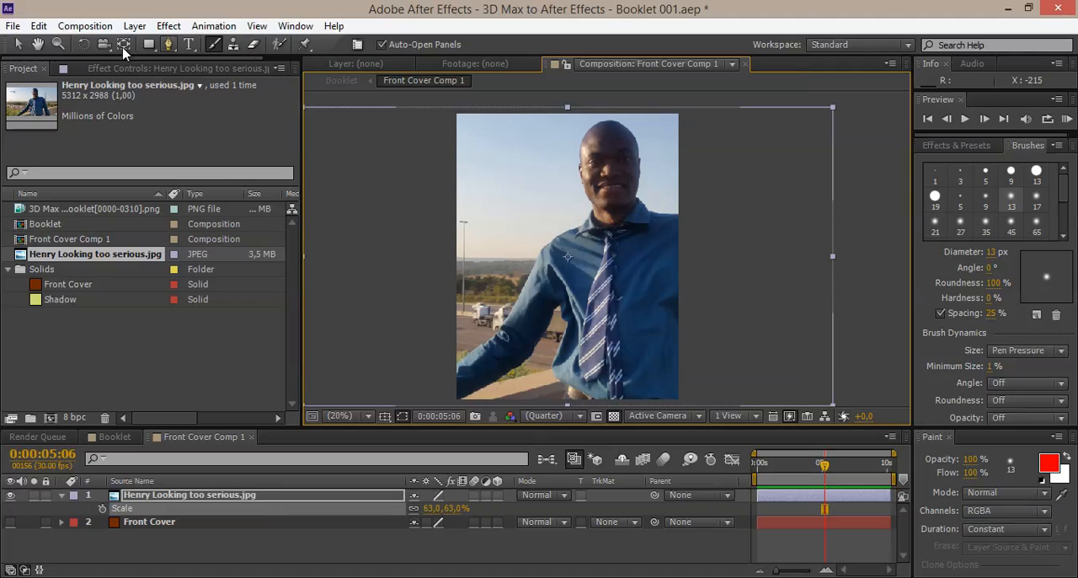
click(18, 44)
drag(664, 272, 638, 279)
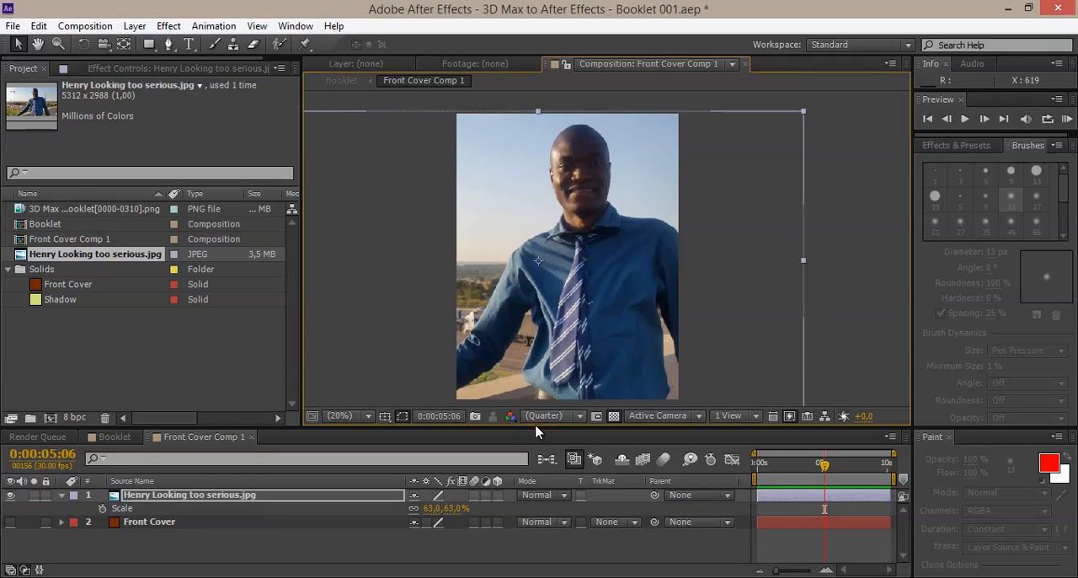
drag(532, 427, 532, 471)
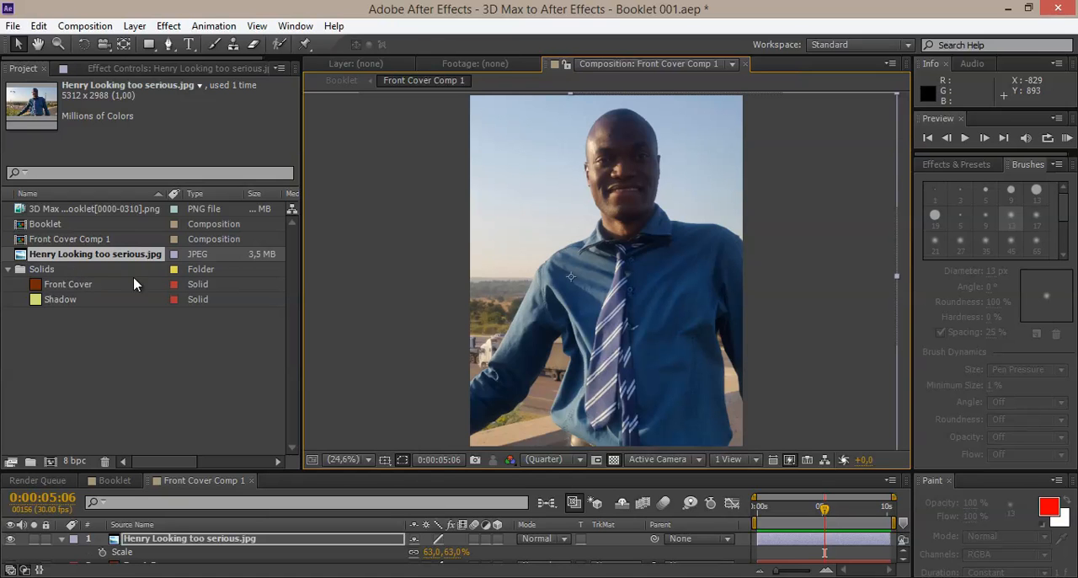
Step: Open the Booklet composition, turn off the transparency grid, and examine the portrait cover at 50% magnification
click(50, 225)
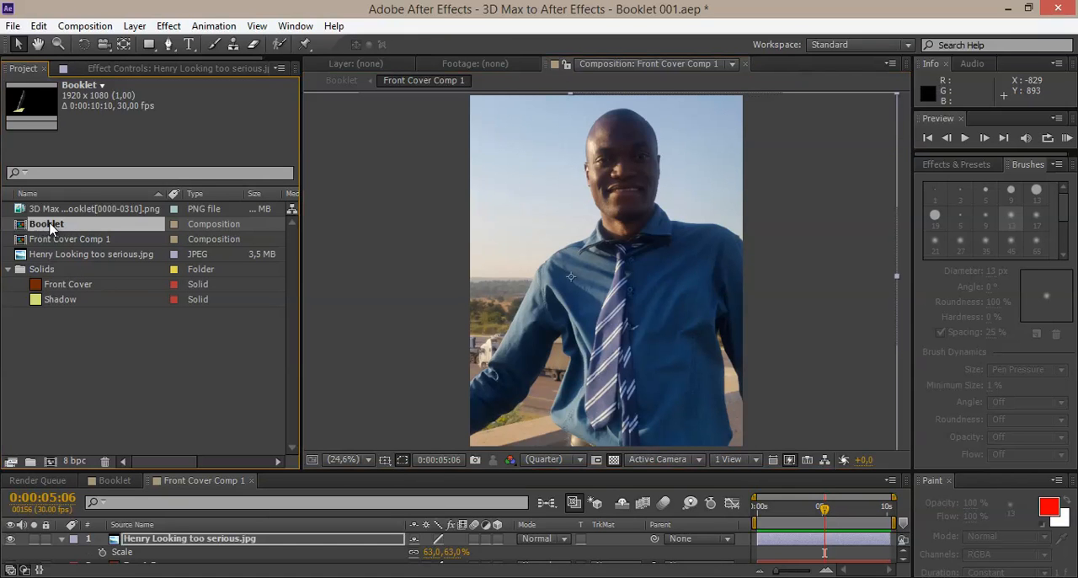
double_click(48, 224)
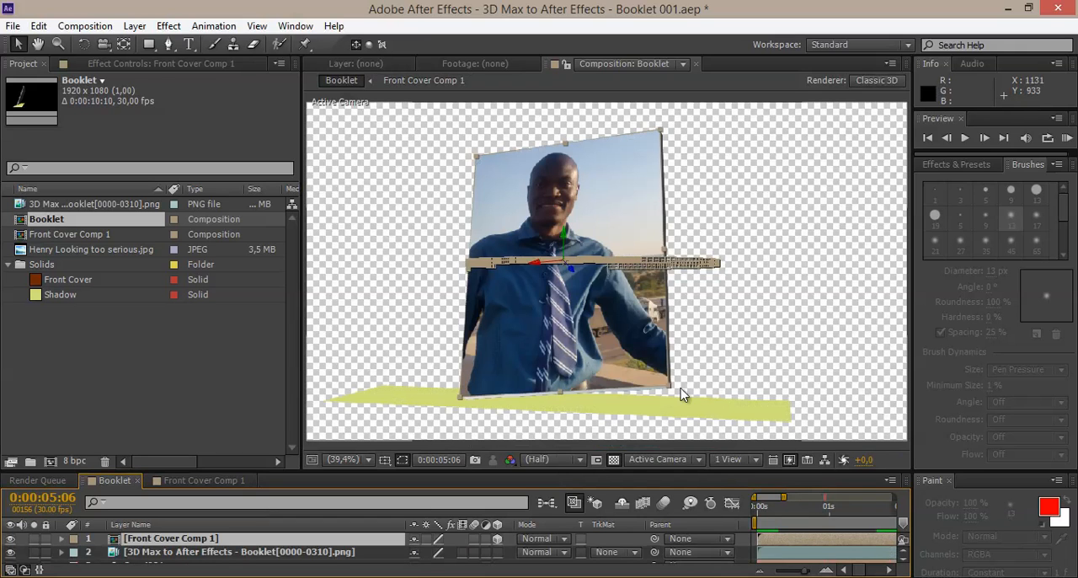
click(783, 331)
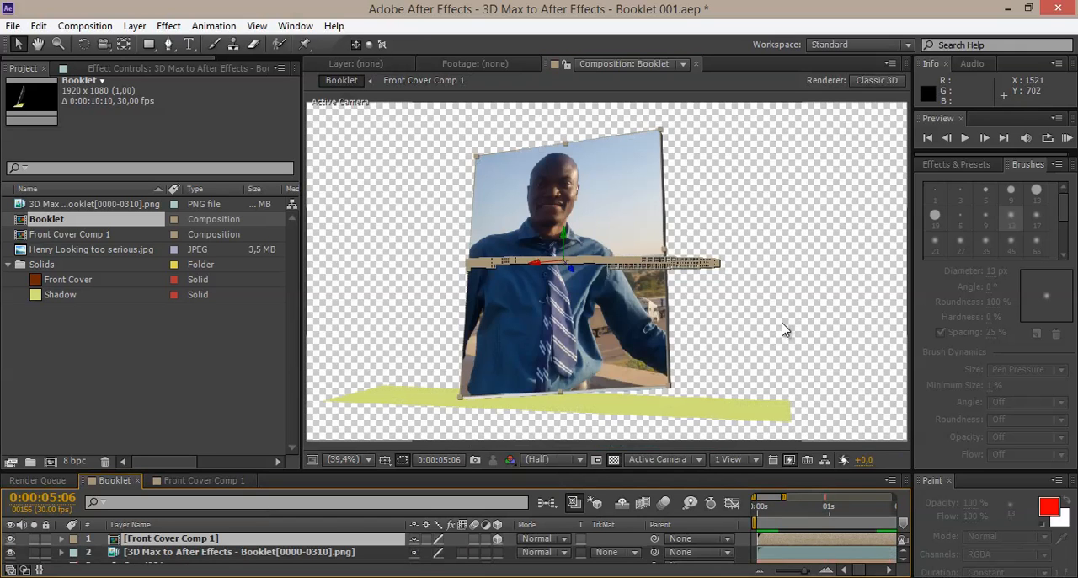
click(613, 460)
click(614, 460)
click(614, 459)
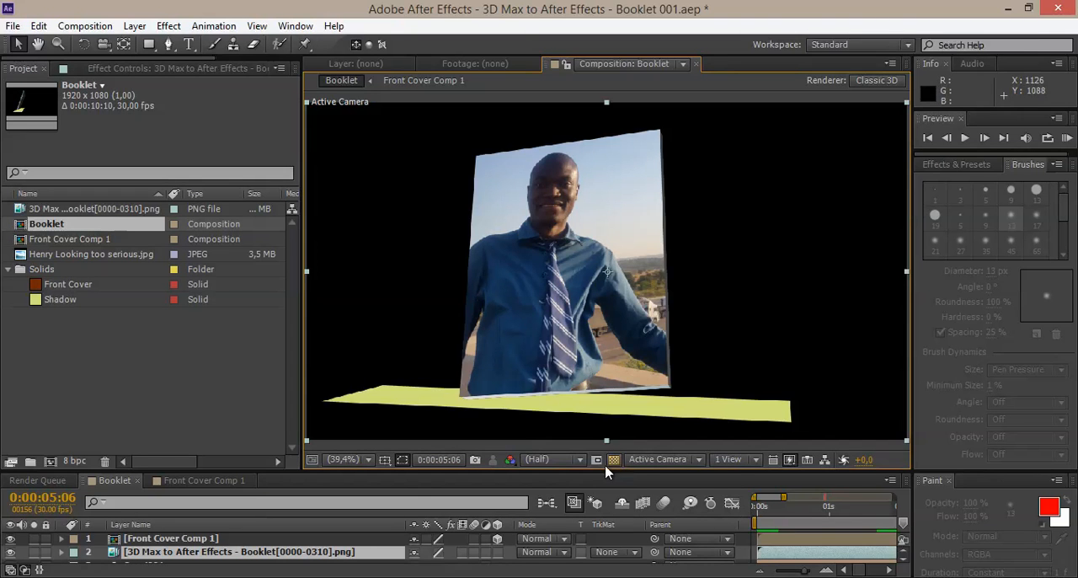
key(/)
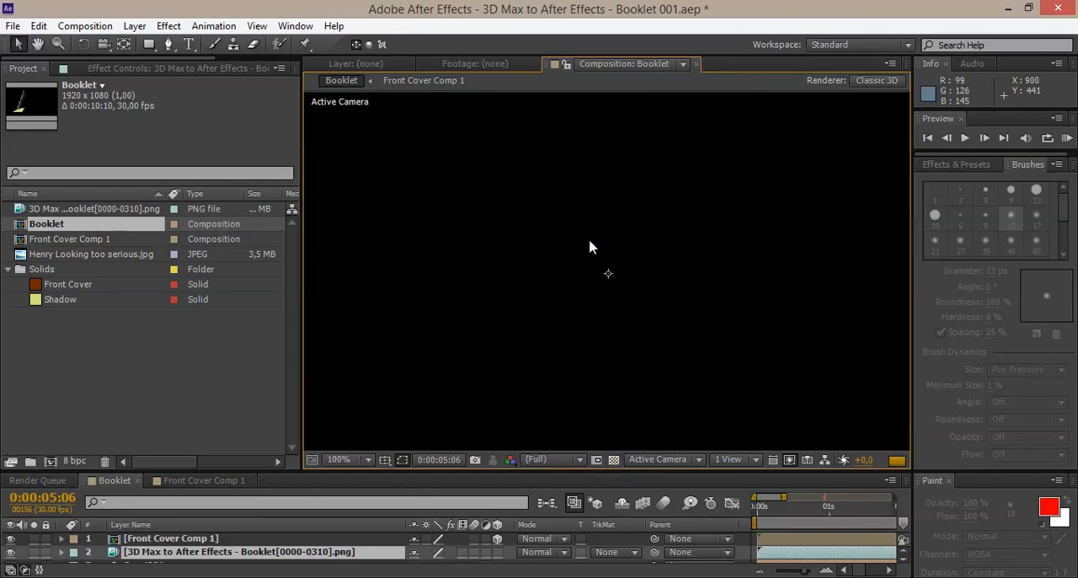
middle_drag(561, 173, 601, 254)
scroll(637, 314, down, 2)
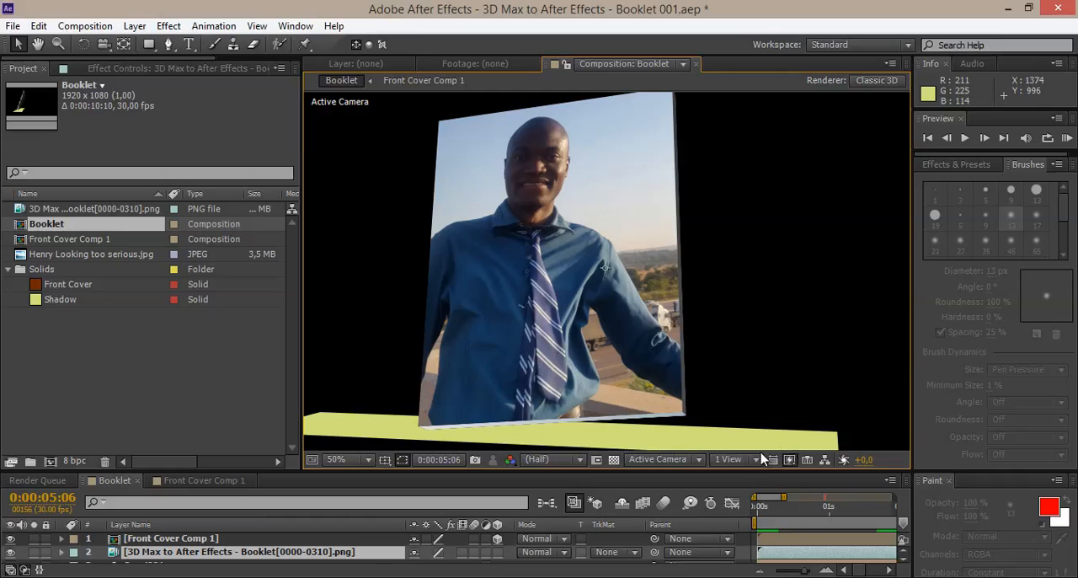
Step: Show the full Booklet timeline and scrub from the start to 0:00:05:21 to check the cover's motion
drag(784, 497, 937, 494)
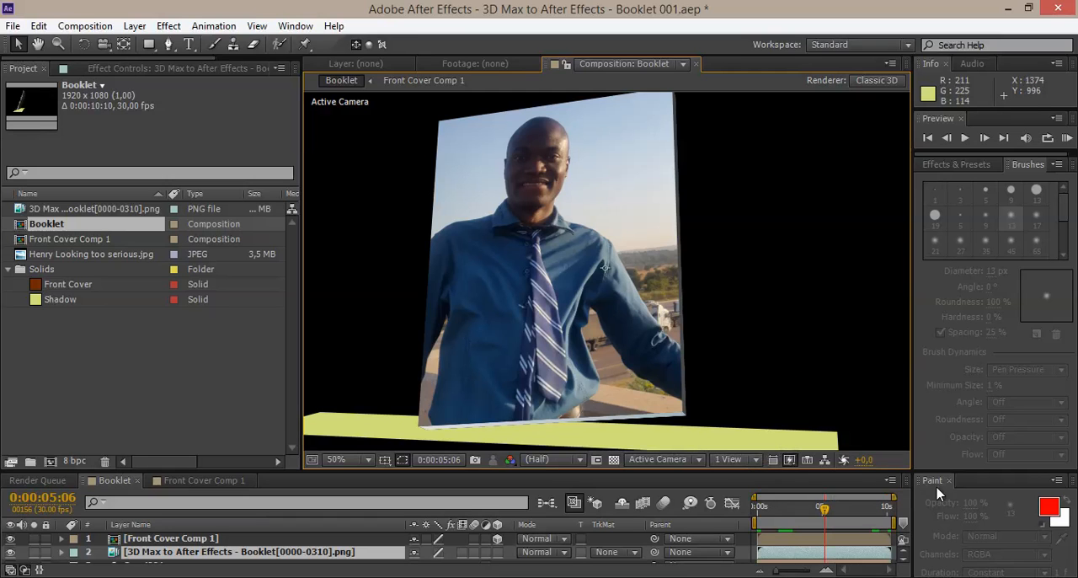
click(760, 506)
drag(762, 509, 831, 497)
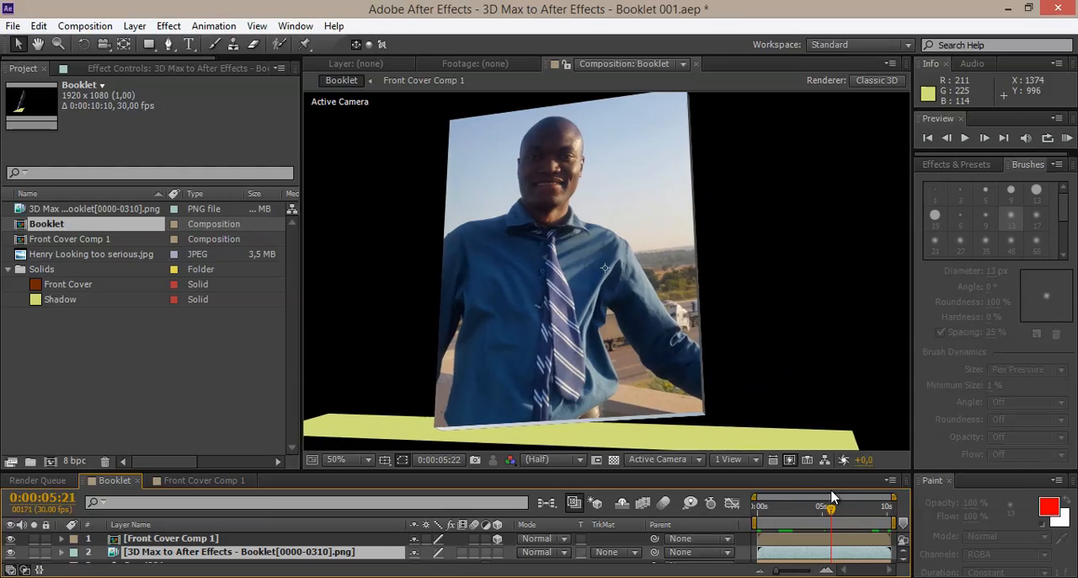
Step: Create a black 1920 × 1080 px solid named Background in the Booklet composition
drag(546, 469, 568, 426)
scroll(563, 270, down, 2)
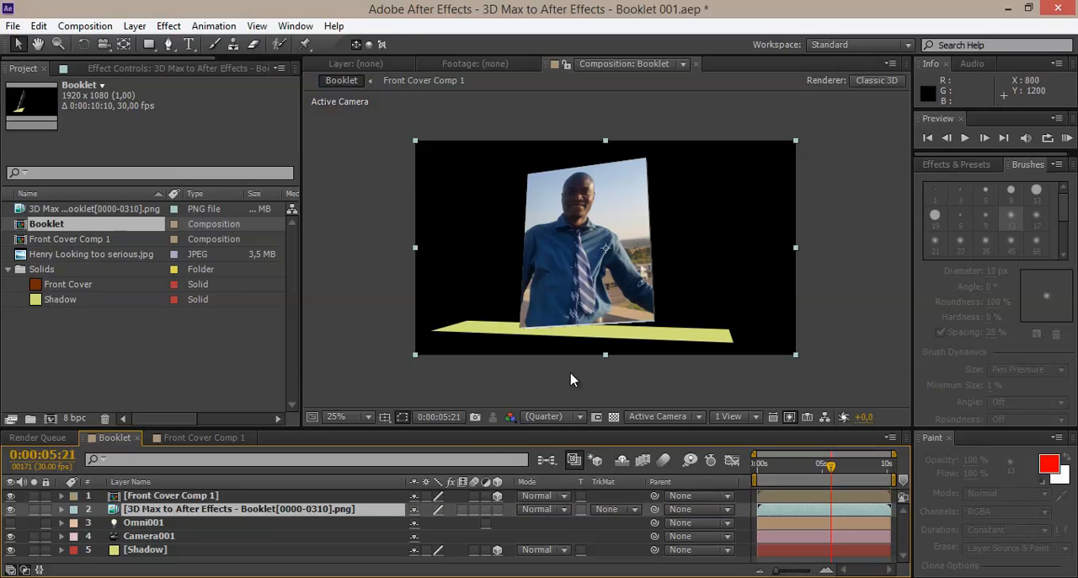
click(135, 26)
mouse_move(211, 48)
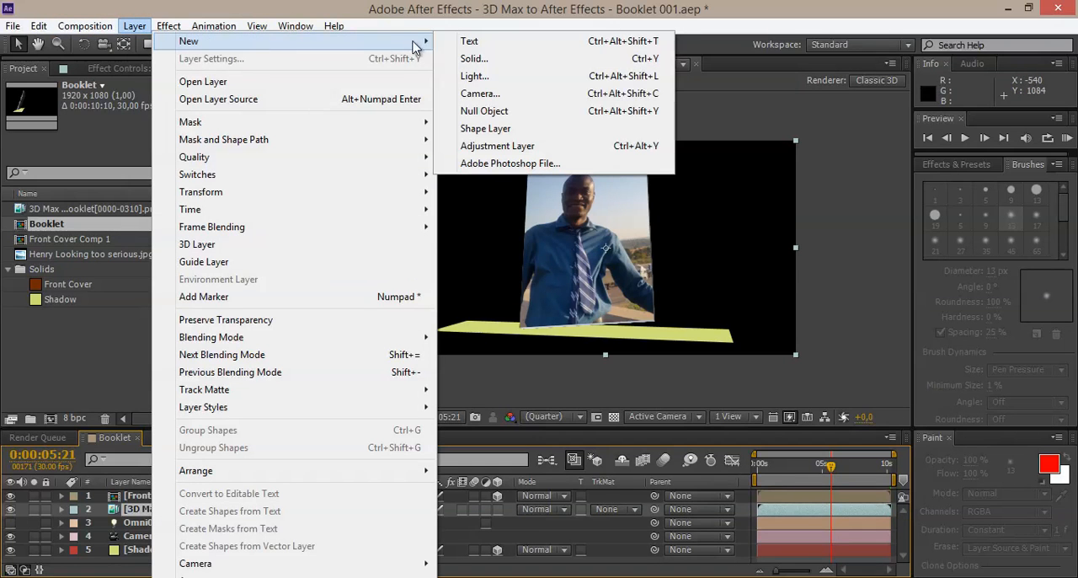
click(448, 60)
key(Caps_Lock)
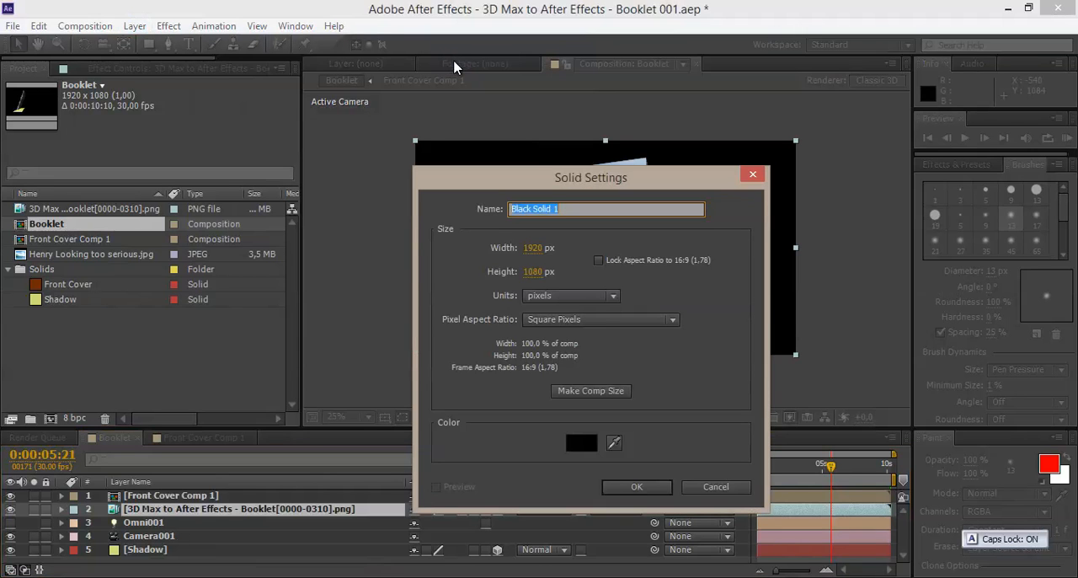
text(ACKGROUND)
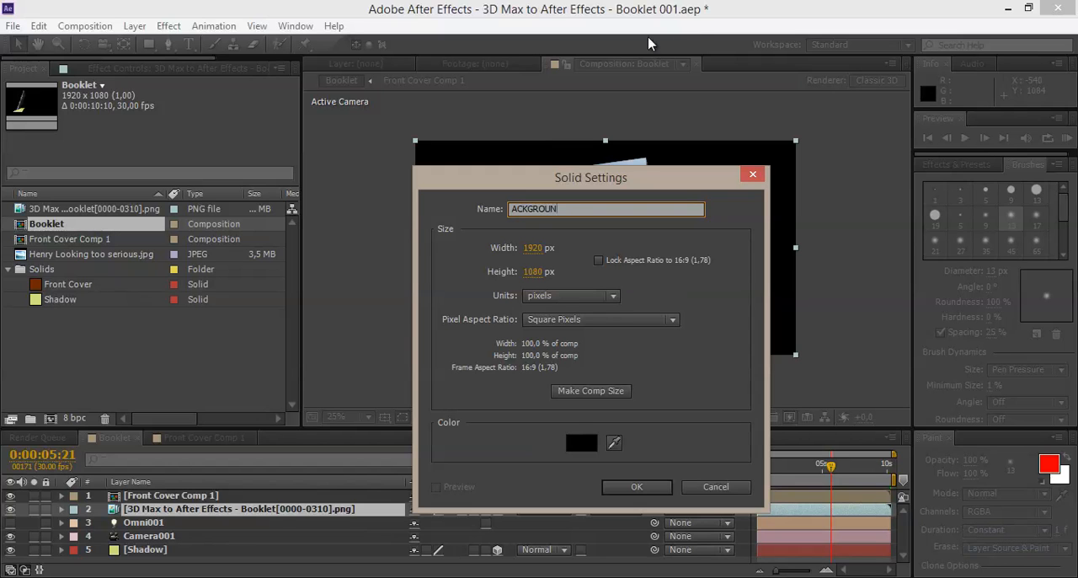
key(Caps_Lock)
text(Back)
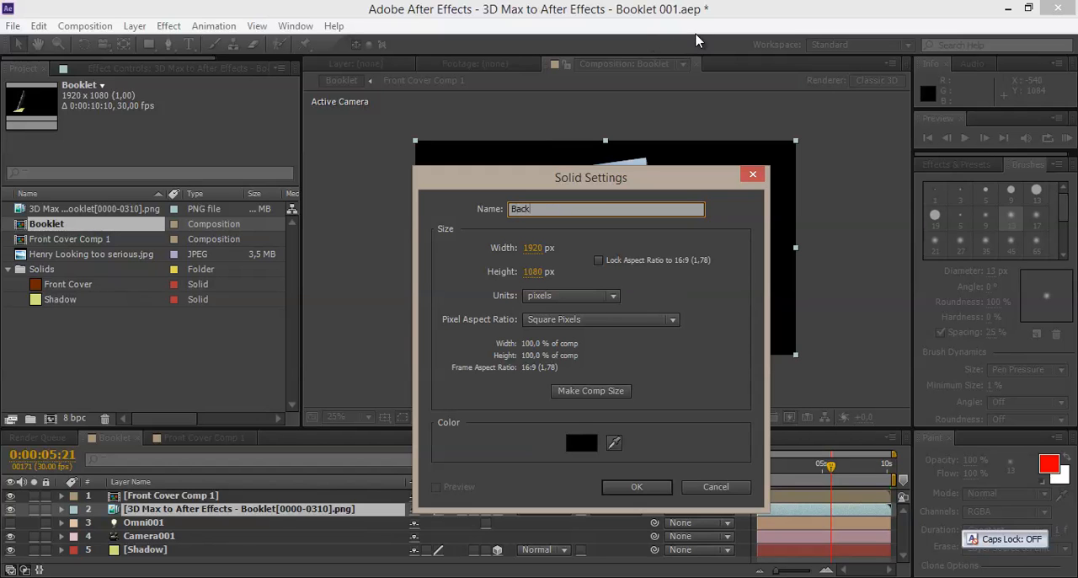
text(ground)
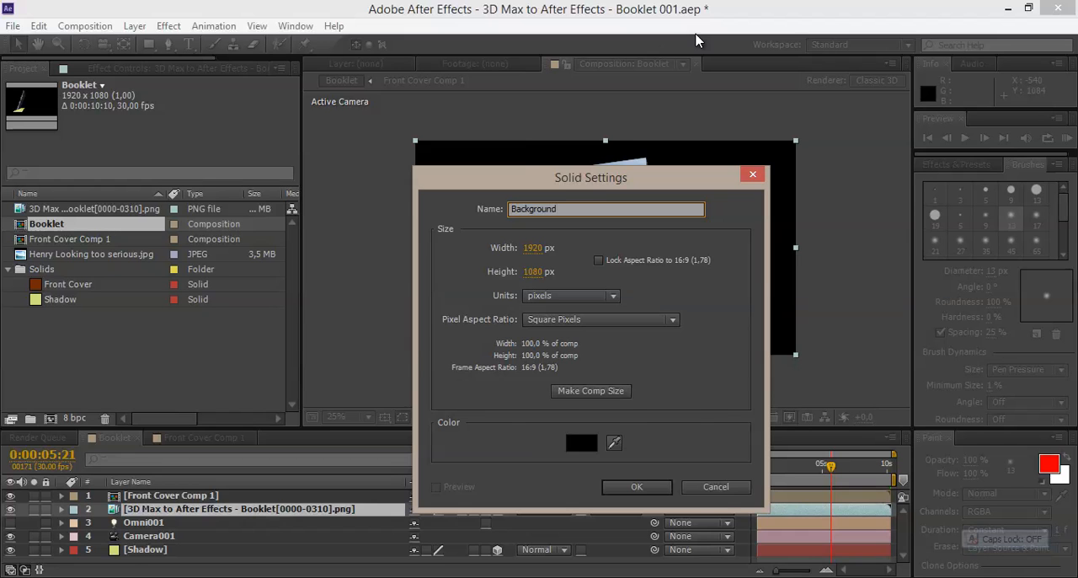
key(Return)
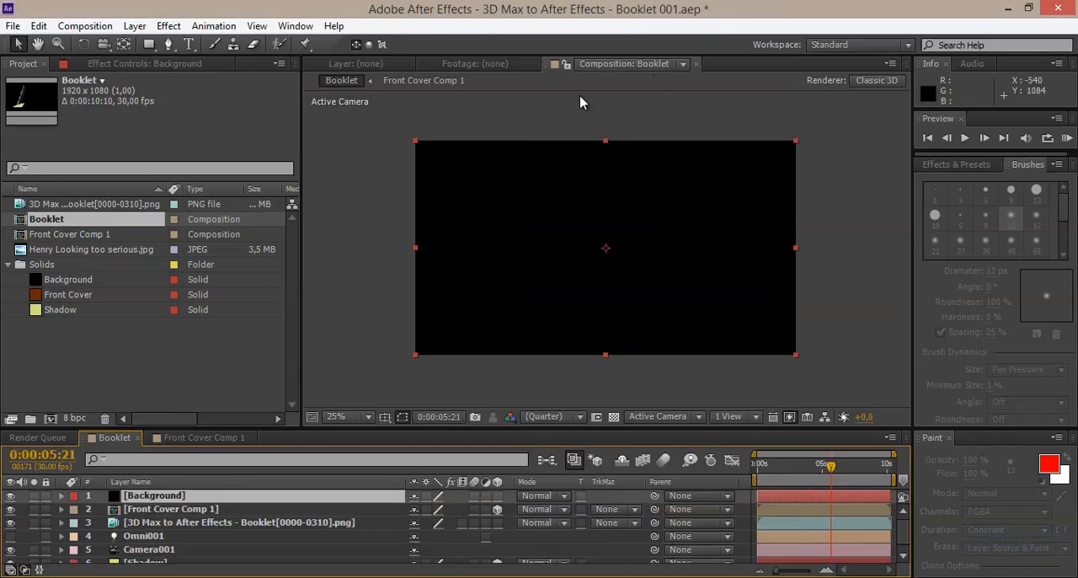
Step: Apply the Ramp effect to the Background solid and set its start colour to light grey B3B2B2
click(168, 26)
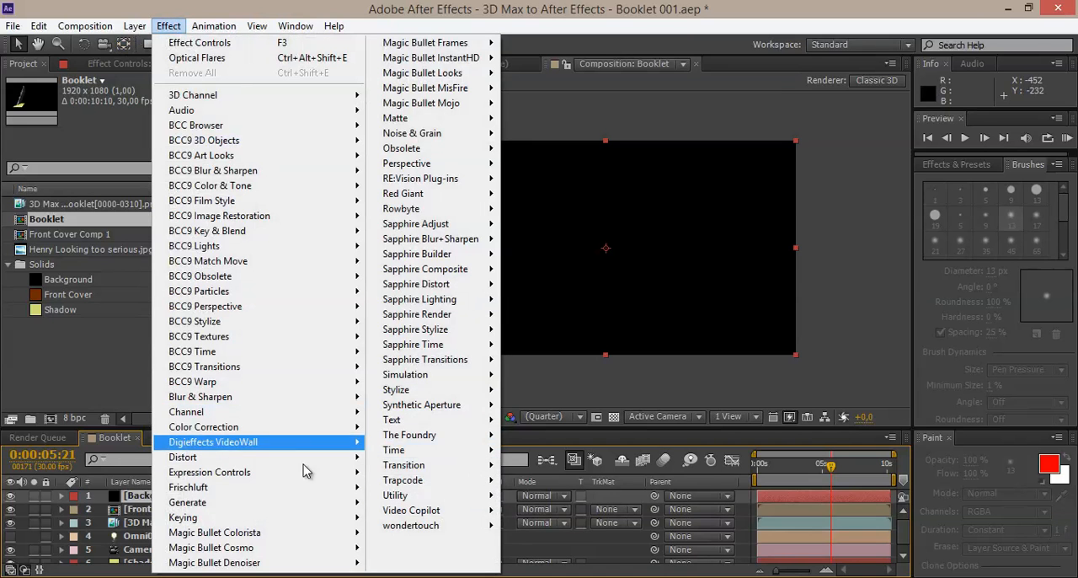
mouse_move(304, 504)
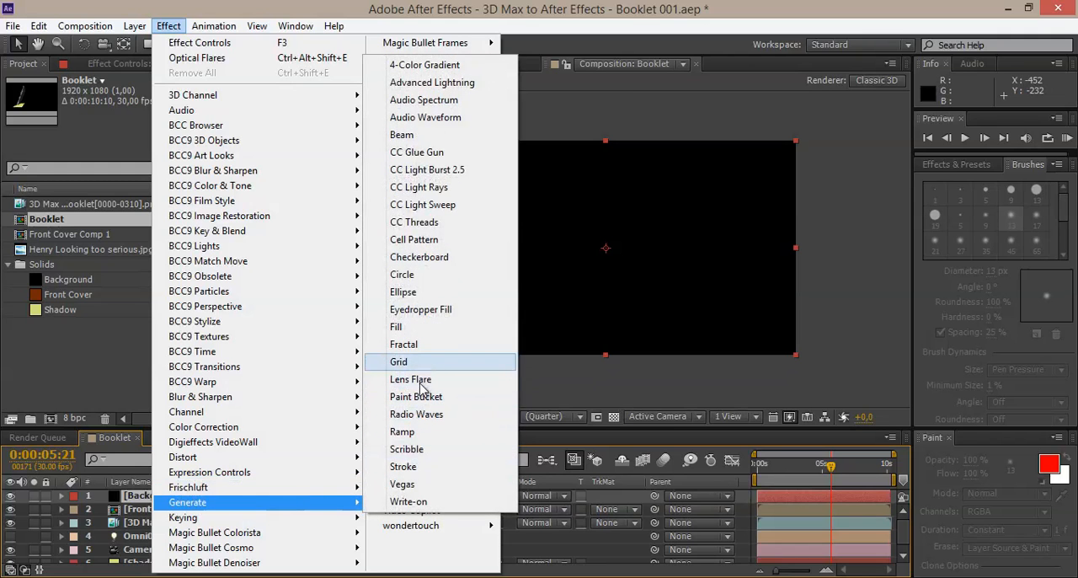
click(412, 432)
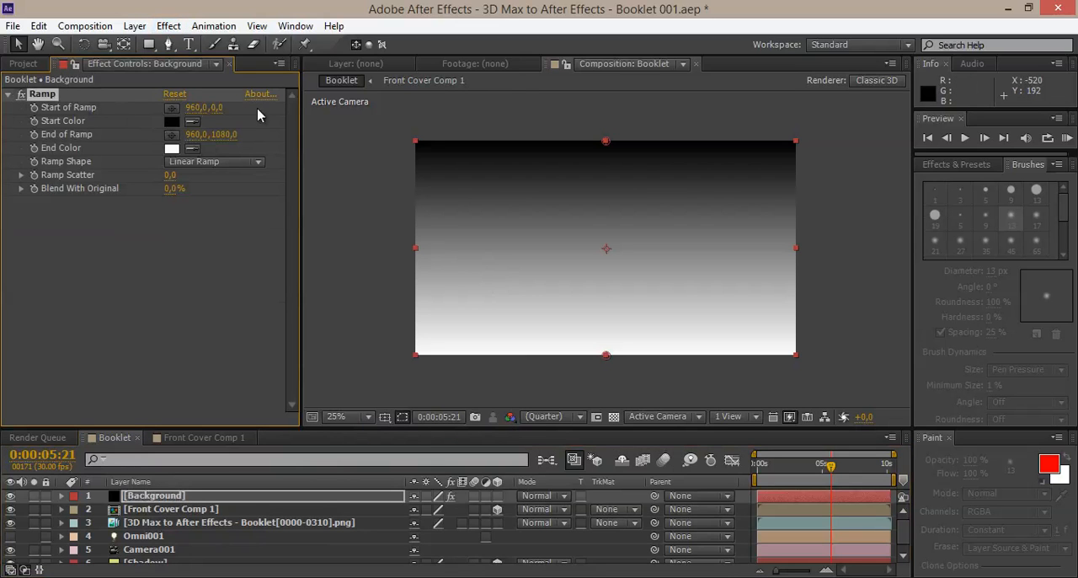
click(172, 122)
drag(522, 337, 364, 197)
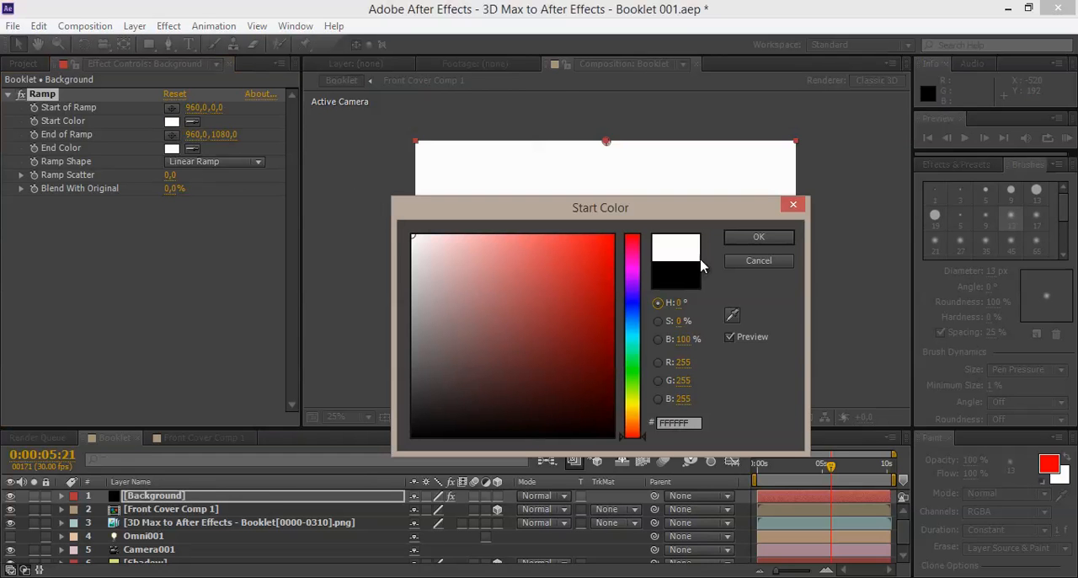
click(416, 292)
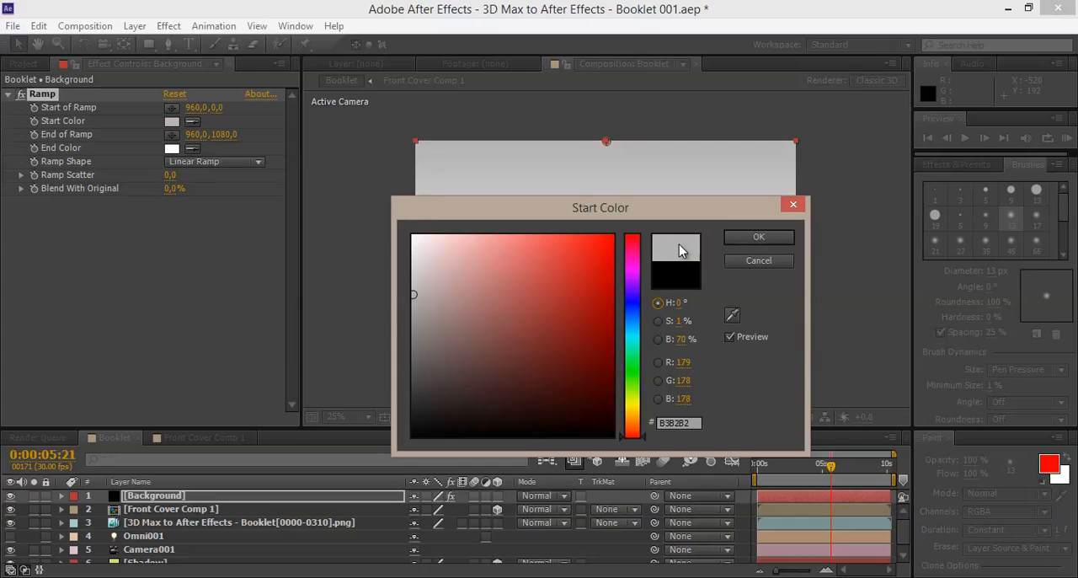
click(757, 237)
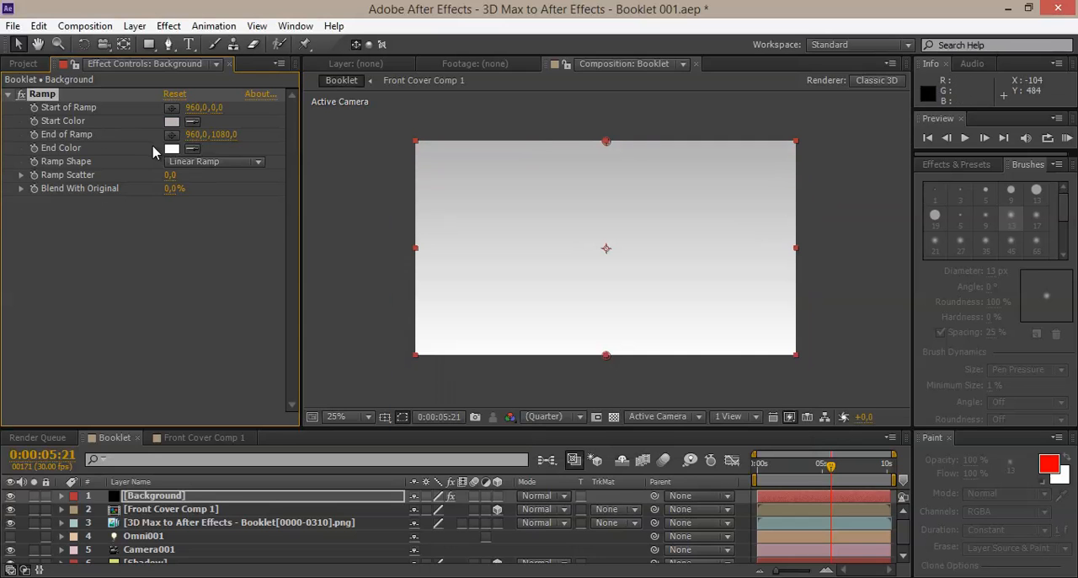
Step: Set the ramp's end colour to a muted slate blue with a hue of 202°
click(172, 148)
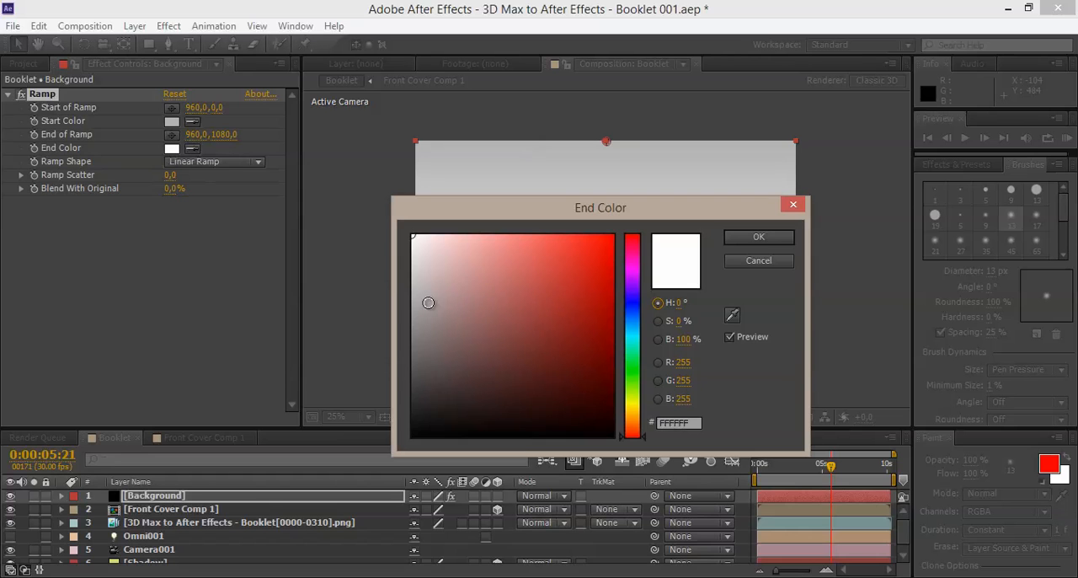
click(415, 354)
drag(570, 215, 231, 205)
click(294, 315)
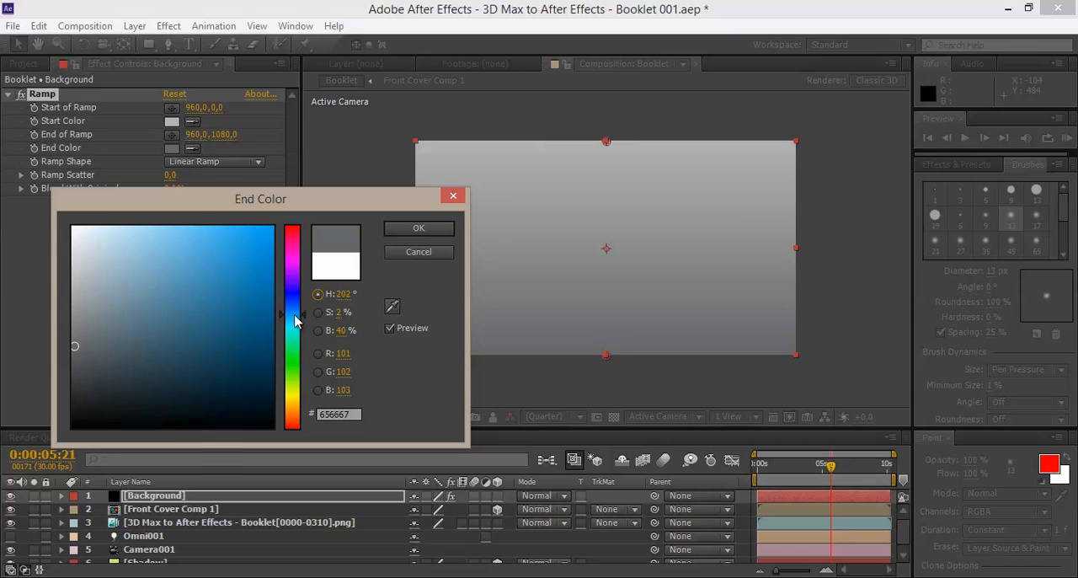
mouse_move(108, 331)
mouse_down()
mouse_move(127, 330)
mouse_move(125, 354)
mouse_move(126, 320)
mouse_up()
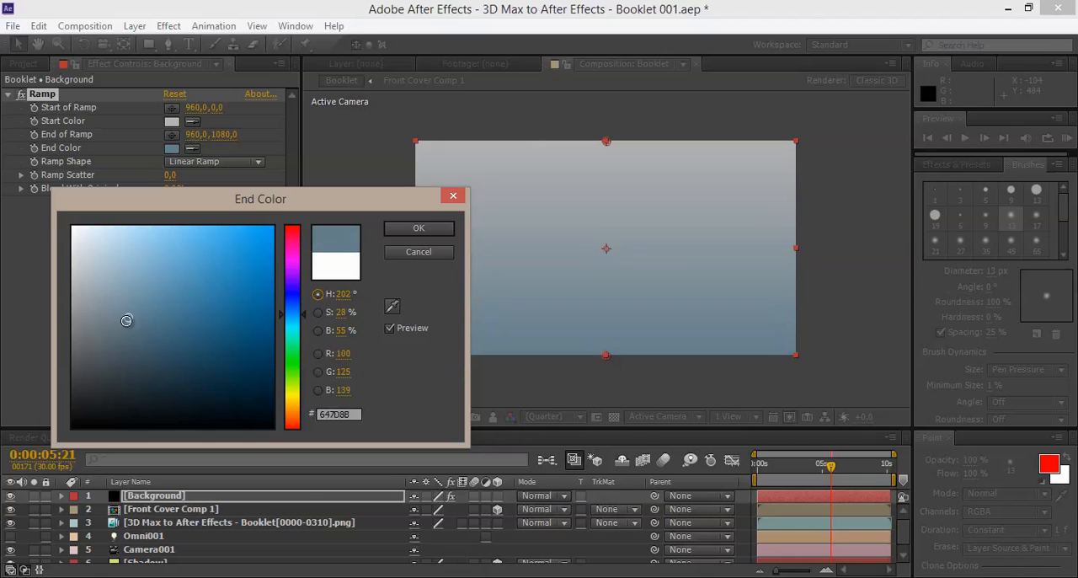
click(404, 228)
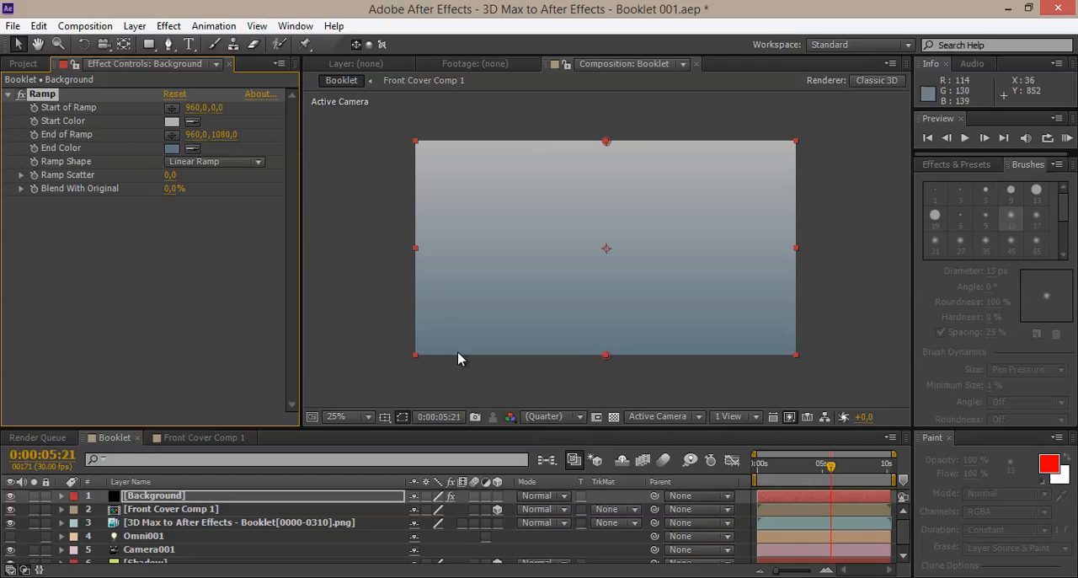
Step: Move the Background layer to the bottom of the Booklet layer stack, below the Shadow layer
drag(236, 416, 211, 291)
drag(162, 373, 201, 485)
drag(511, 304, 508, 384)
scroll(558, 351, up, 2)
scroll(553, 332, down, 2)
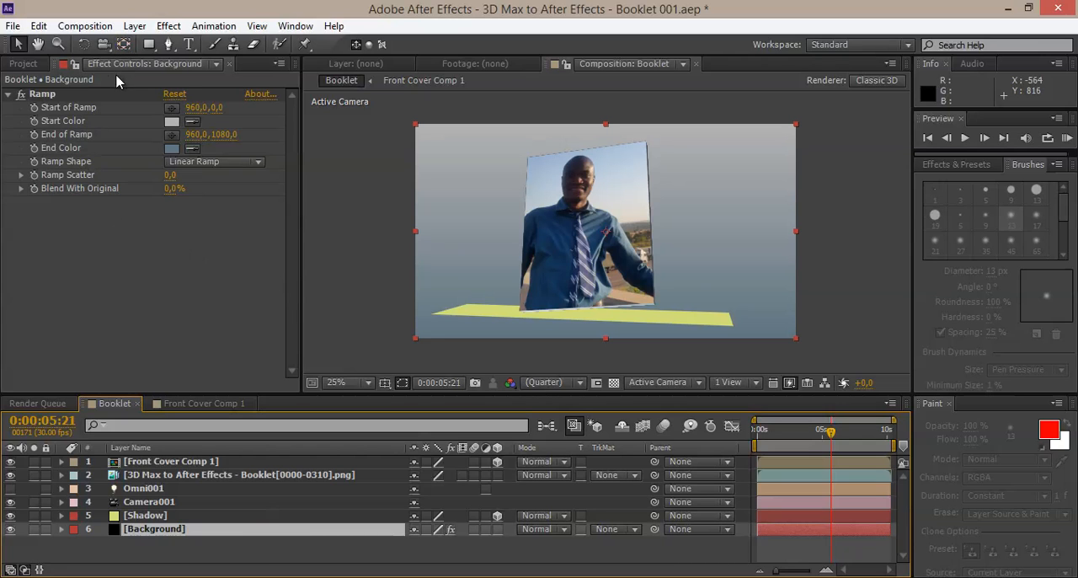
Step: Create a black 1920 × 1080 px solid named Horizon in the Booklet composition
click(140, 26)
mouse_move(183, 41)
click(496, 59)
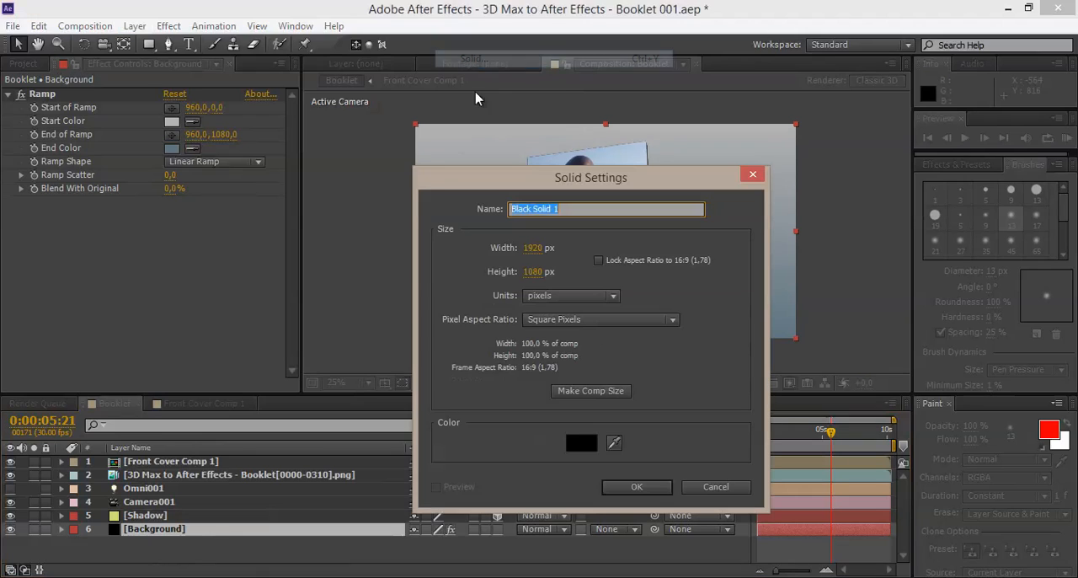
key(Caps_Lock)
text(Horizon)
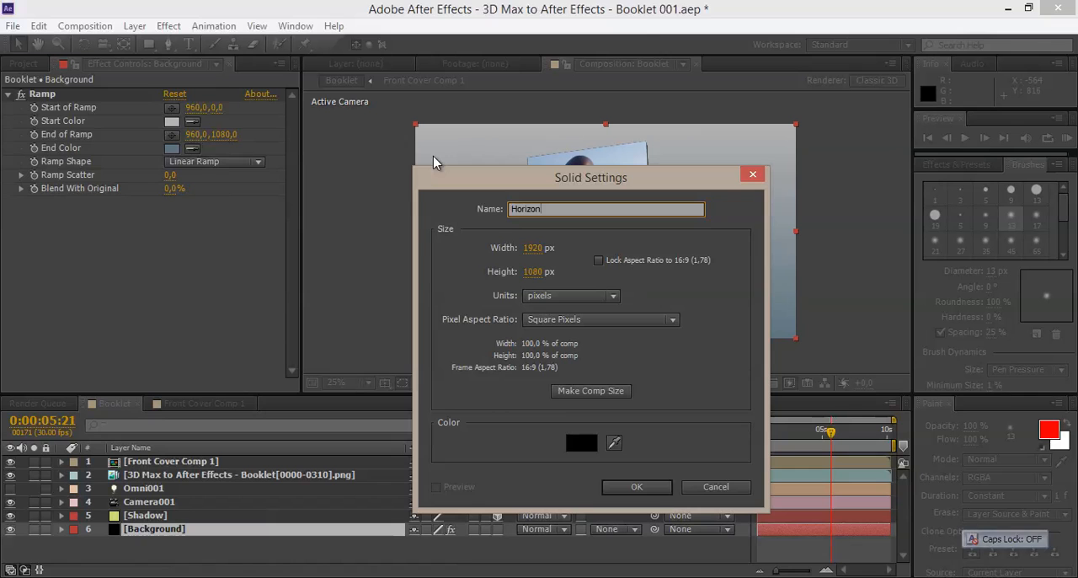
key(Return)
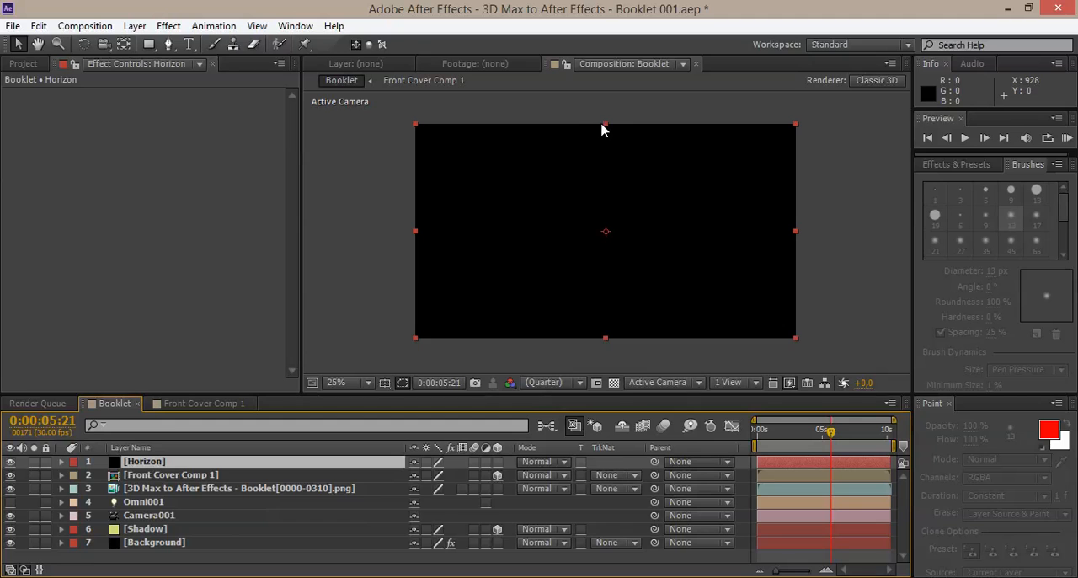
Step: Squash the Horizon solid into a horizontal band wider than the frame and lower it to just above the booklet's base
drag(606, 125, 606, 207)
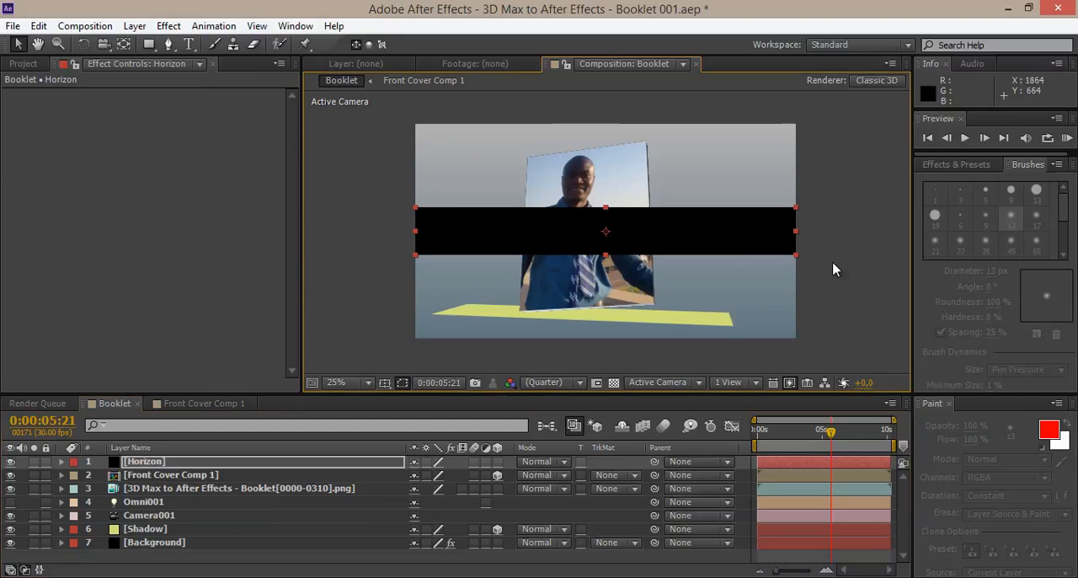
ctrl+drag(796, 231, 877, 231)
drag(697, 236, 686, 285)
Step: Place the Horizon layer between the Shadow and Background layers and flatten its band to about half its height
drag(162, 466, 154, 535)
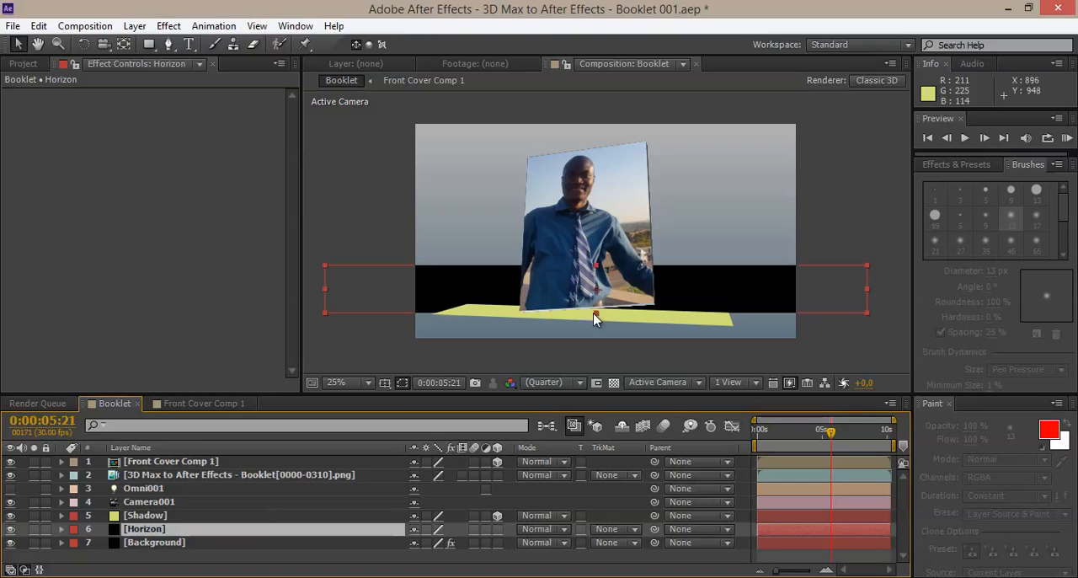
drag(599, 310, 598, 308)
scroll(486, 281, up, 2)
scroll(486, 281, down, 2)
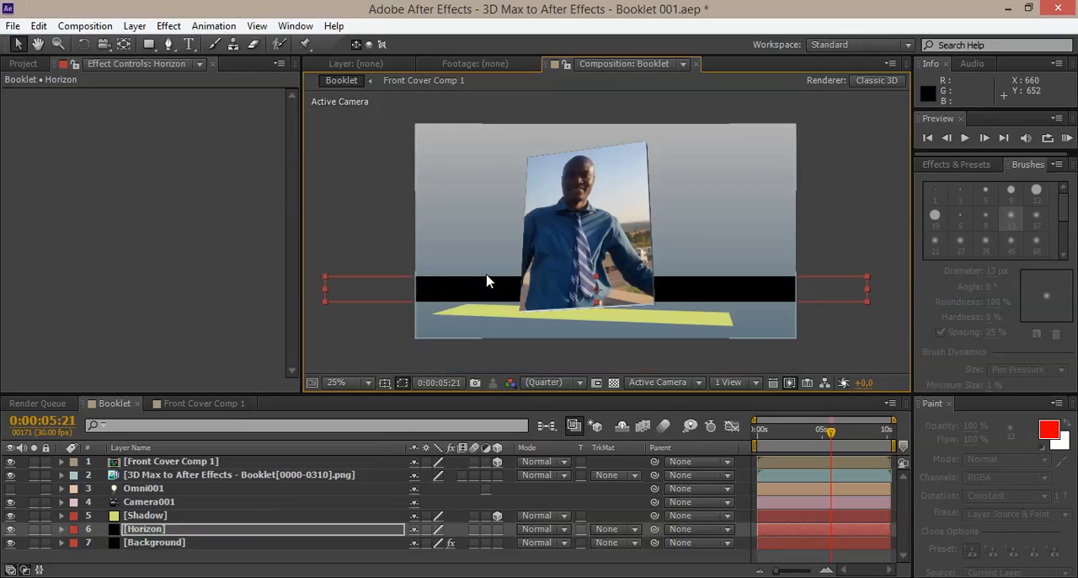
Step: Add a full-size rectangular mask to the Horizon layer and turn off mask path visibility in the viewer
click(150, 45)
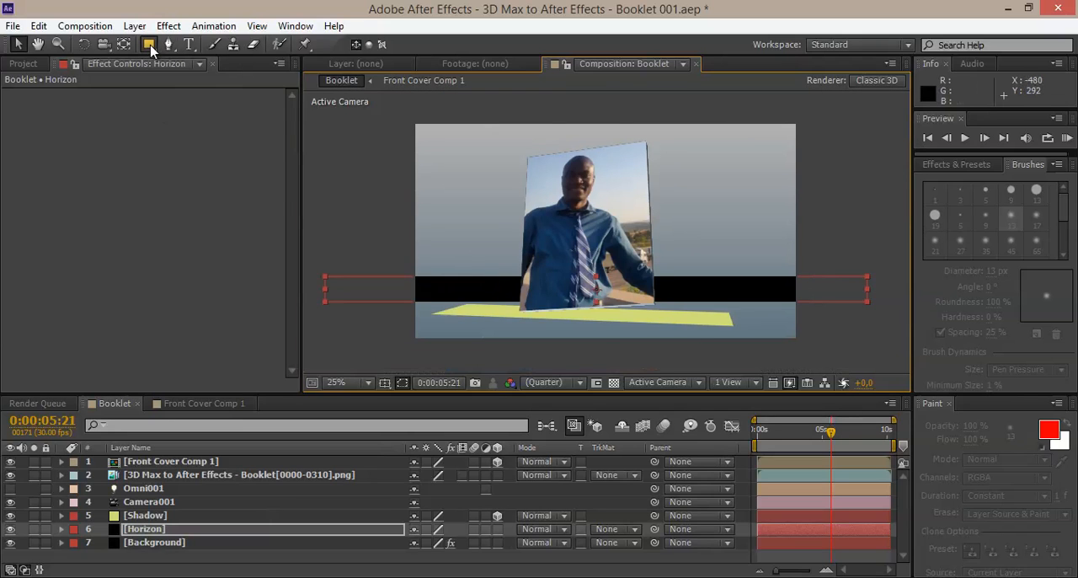
click(179, 49)
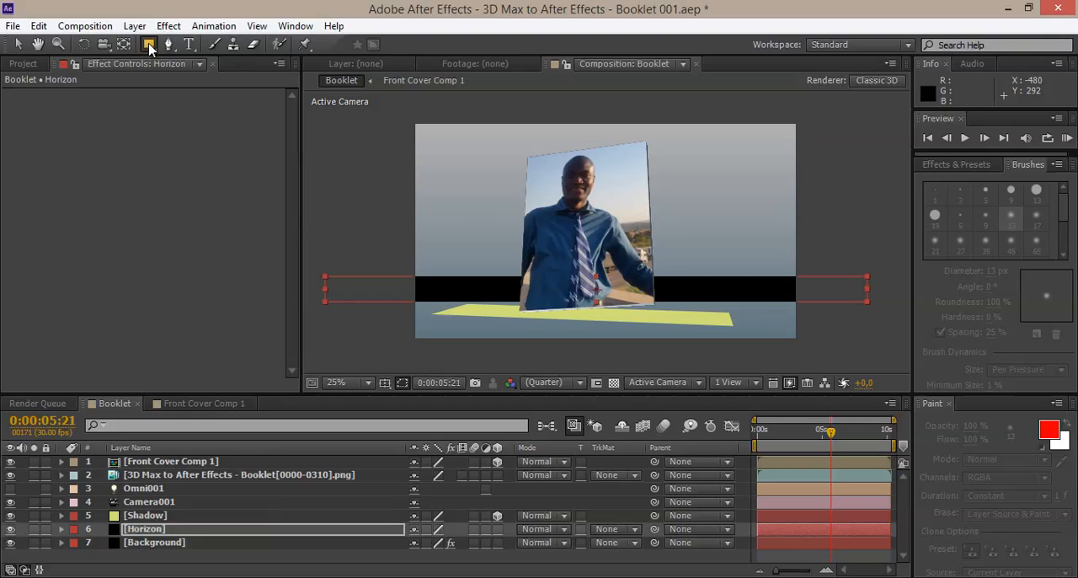
double_click(149, 45)
key(v)
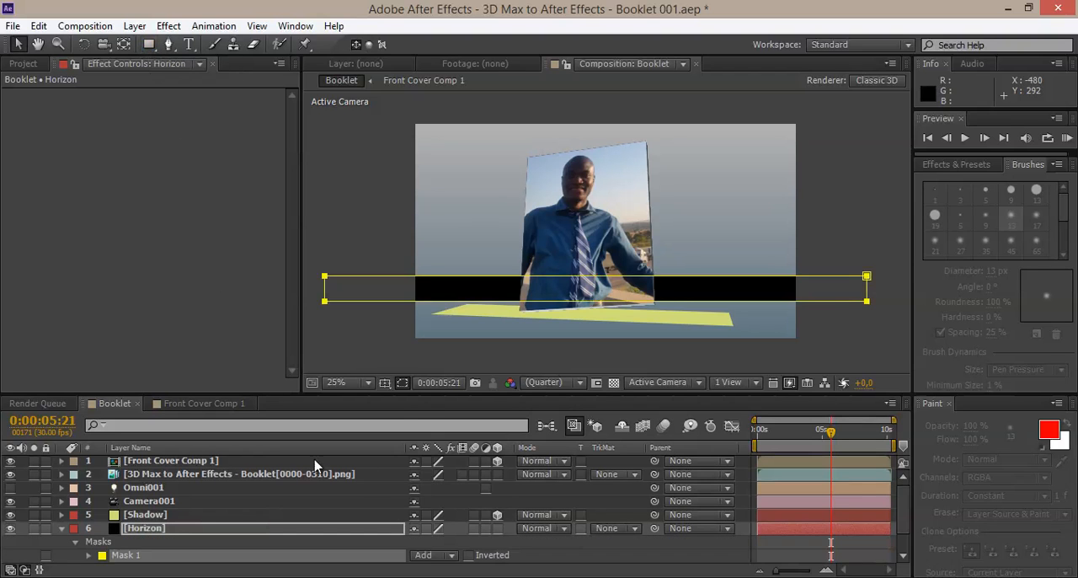
click(402, 383)
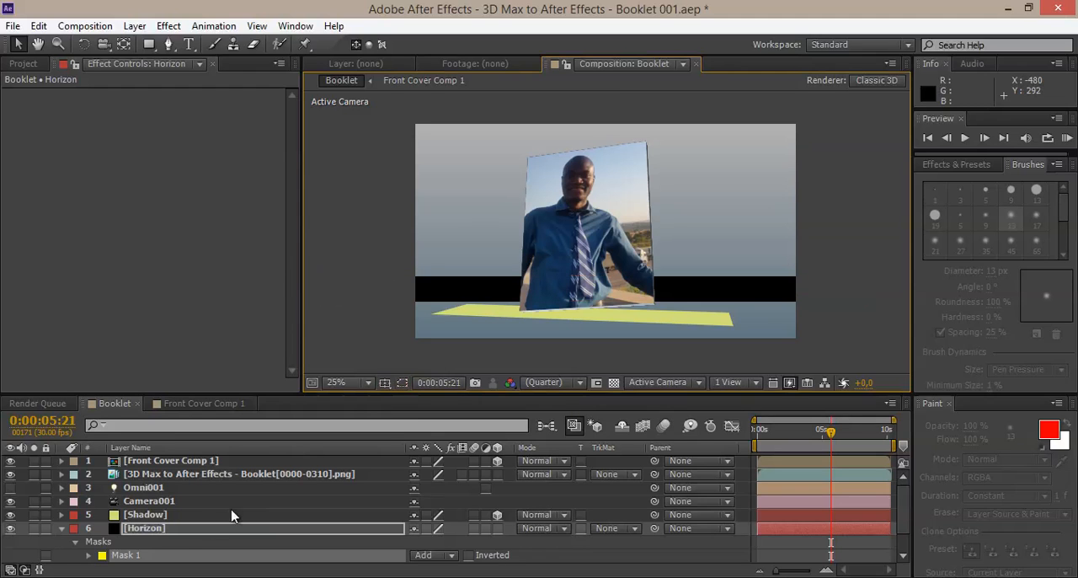
click(180, 527)
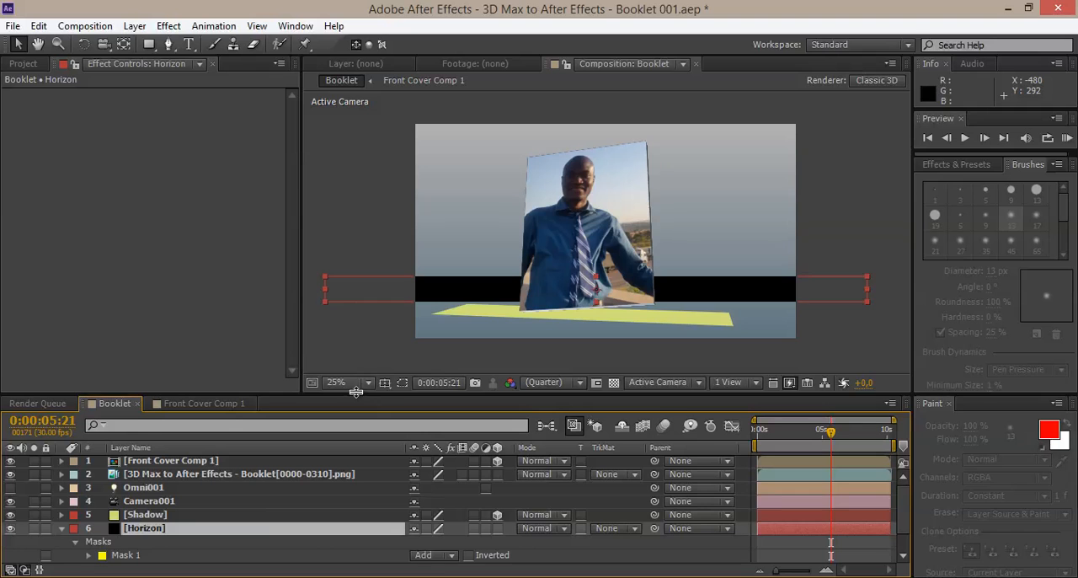
Step: Set the Horizon layer's Mask 1 feather to 356 pixels and its mask expansion to -358 pixels
drag(356, 386, 355, 334)
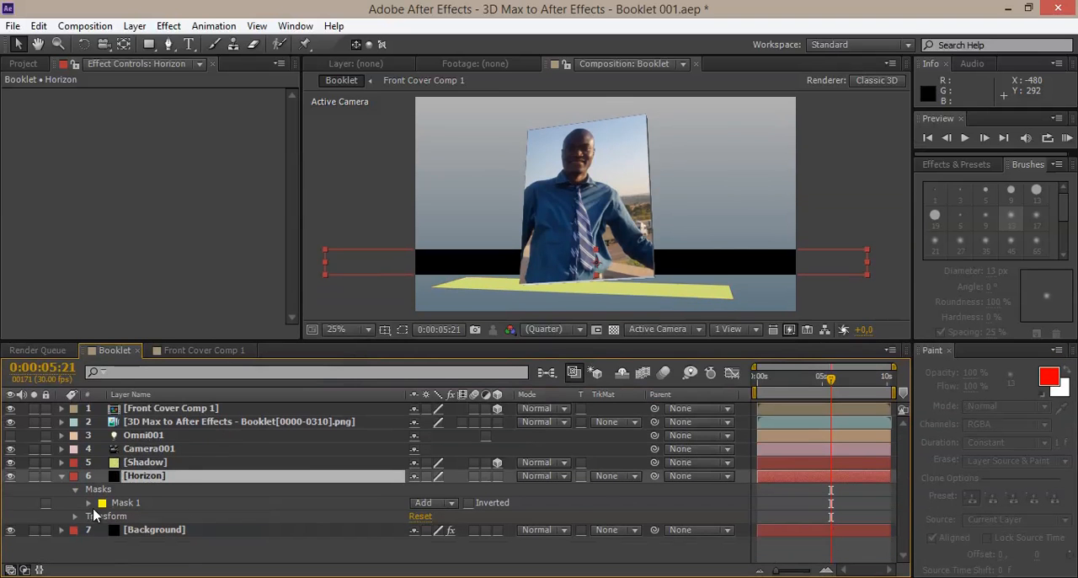
click(89, 503)
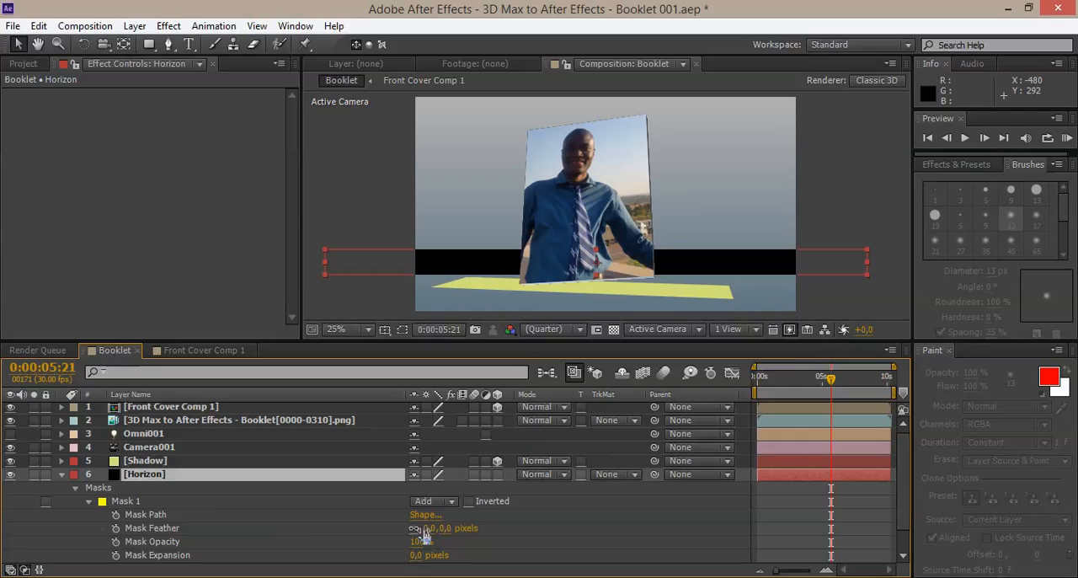
drag(451, 533, 638, 519)
scroll(519, 277, up, 4)
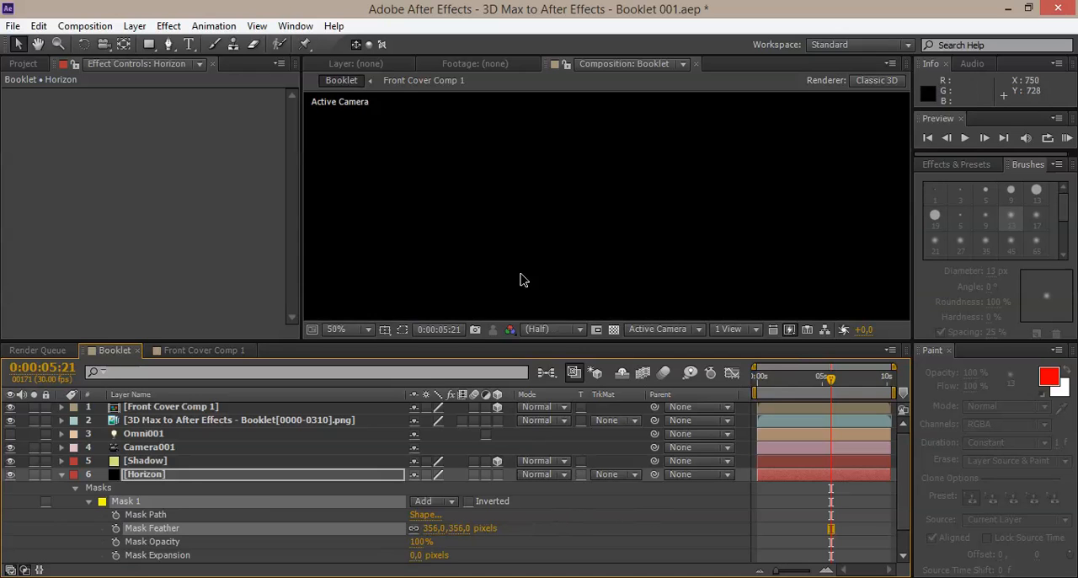
scroll(525, 235, down, 2)
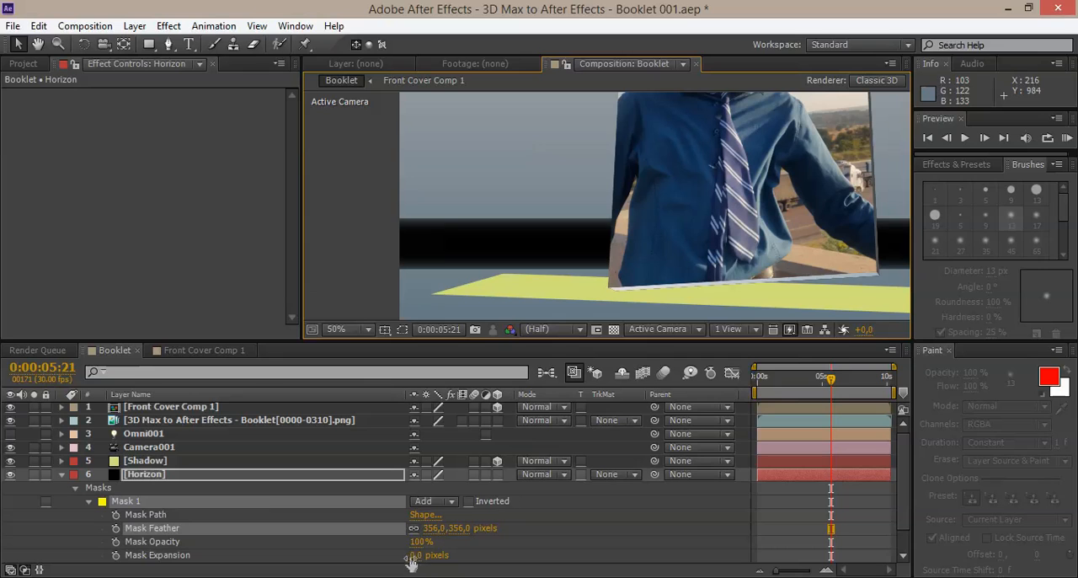
drag(412, 556, 99, 547)
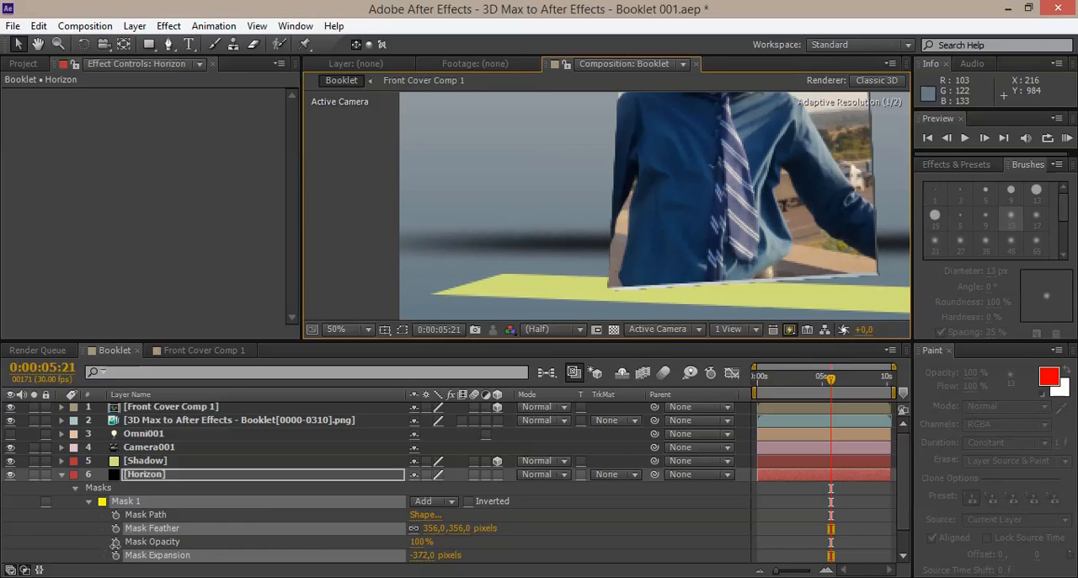
scroll(553, 241, down, 2)
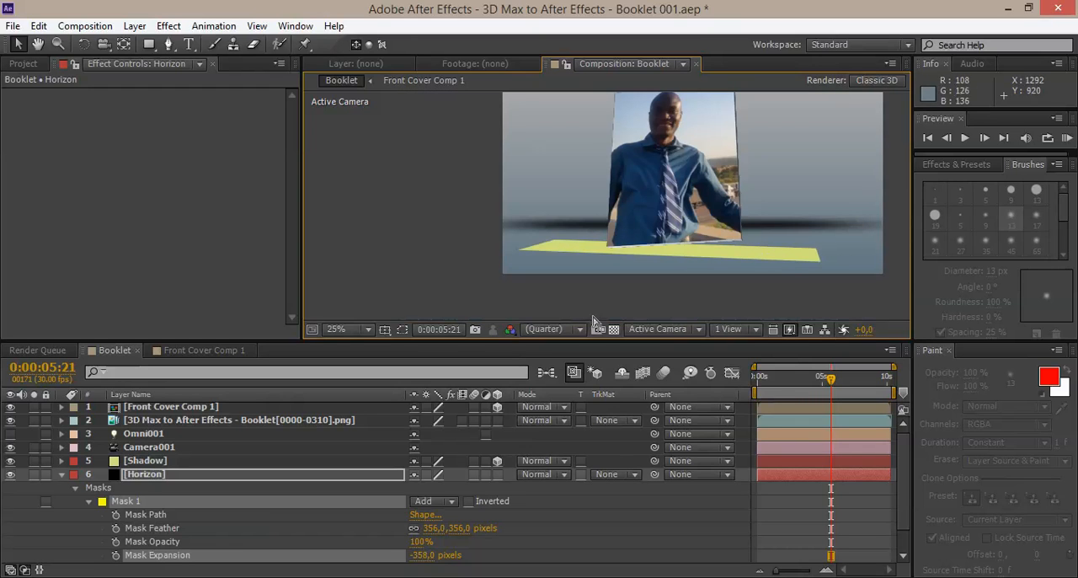
Step: Set the Horizon layer's mask expansion to -386 pixels and stretch the layer wider so its band extends farther past the frame
drag(419, 561, 604, 517)
drag(489, 520, 430, 534)
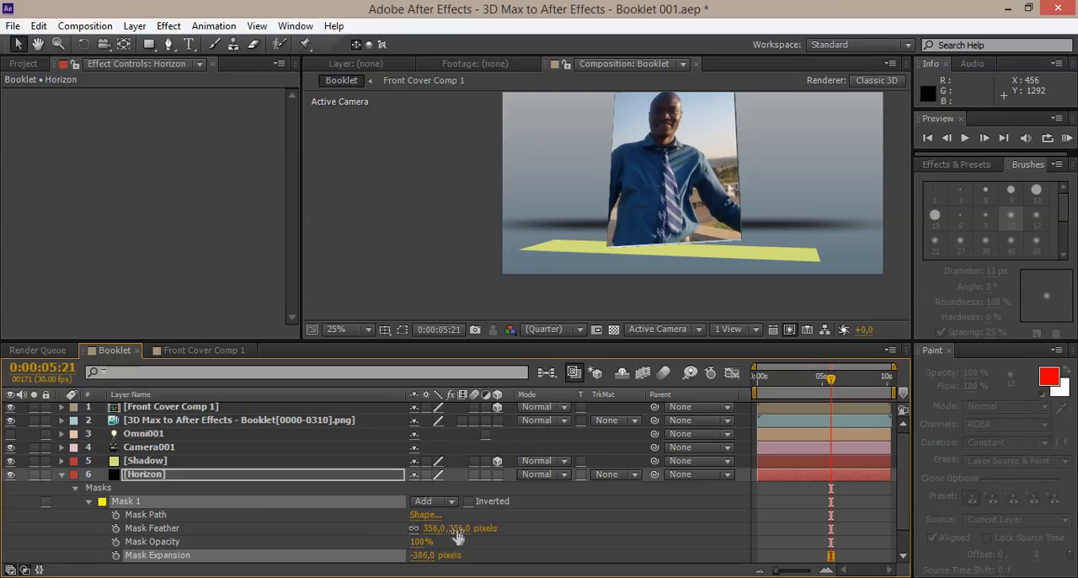
click(161, 473)
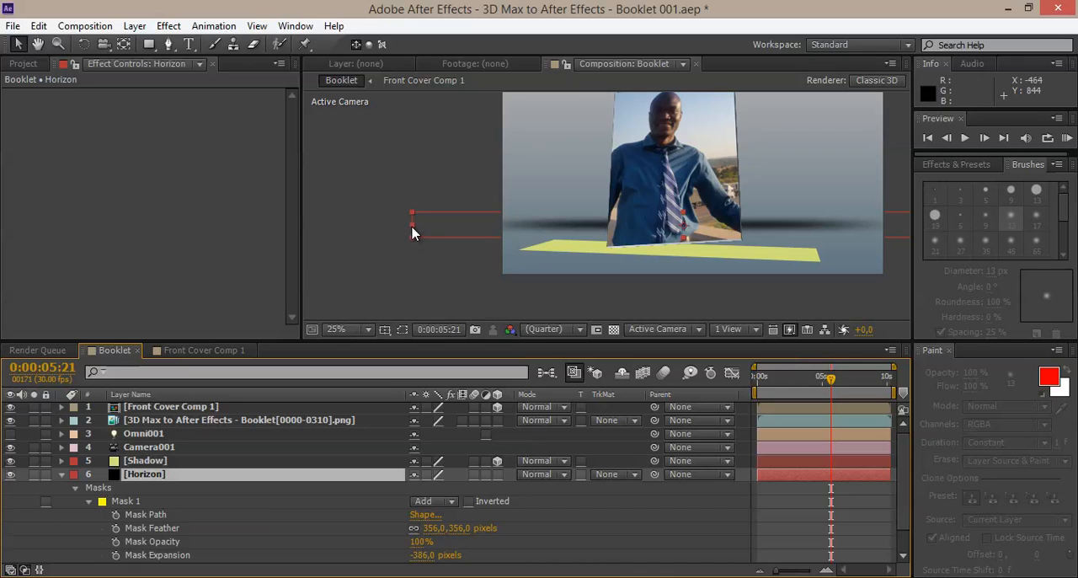
drag(401, 231, 309, 226)
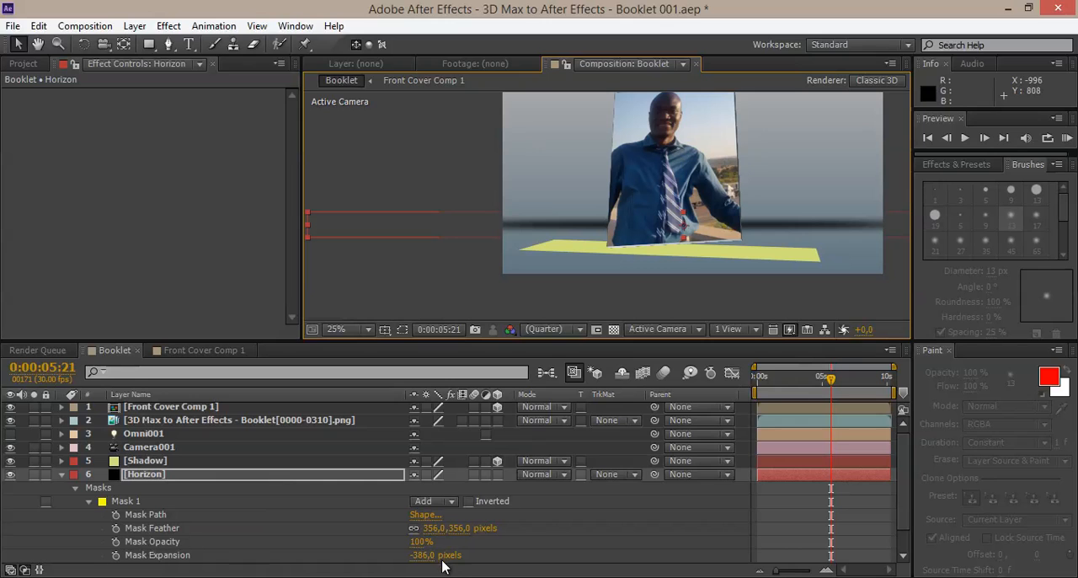
Step: Lower the Horizon layer's Mask 1 opacity to 51%
drag(412, 540, 385, 541)
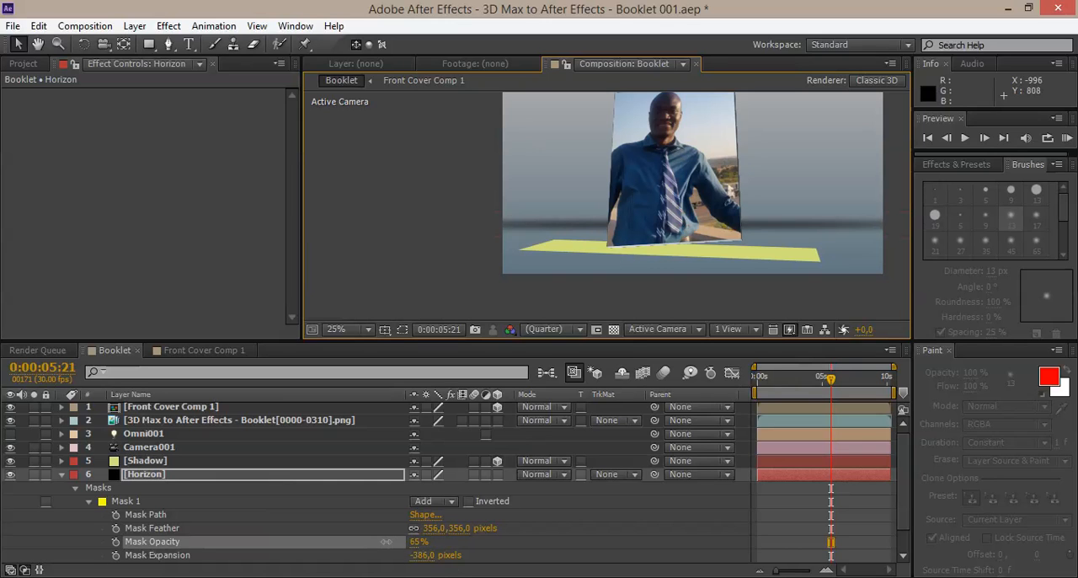
key(period)
key(period)
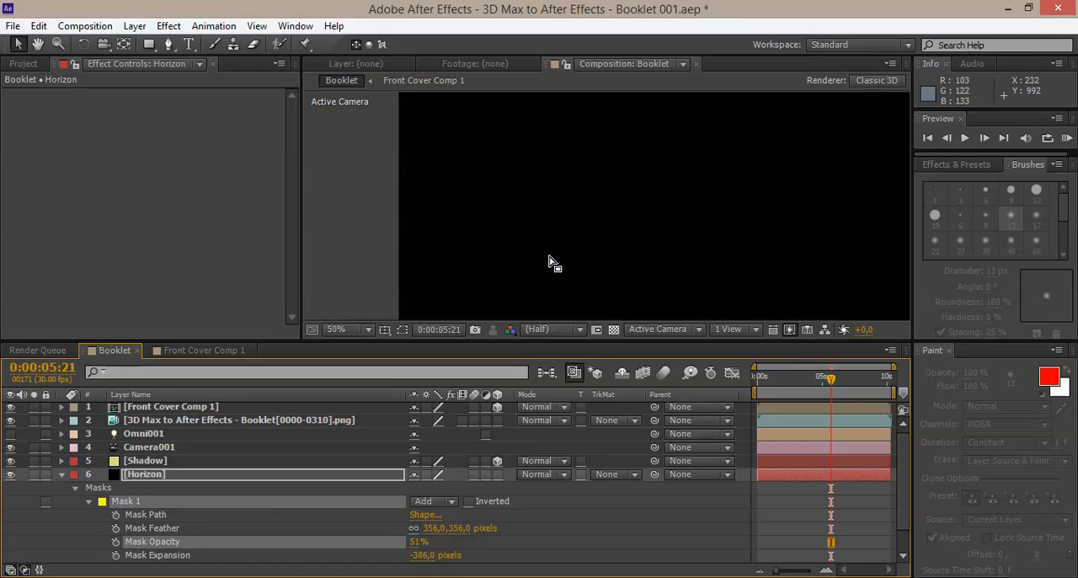
key(comma)
key(comma)
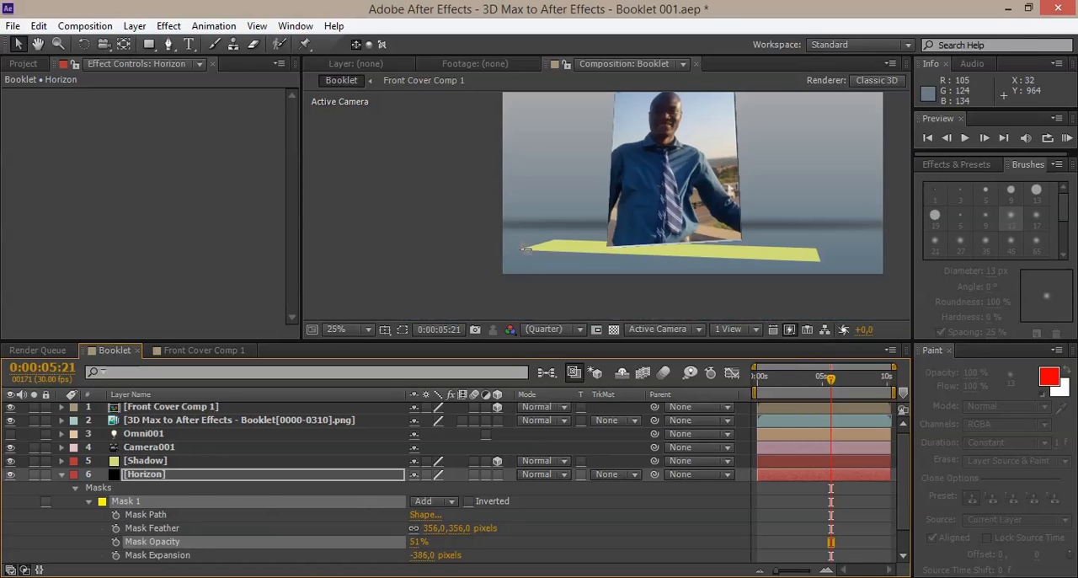
Step: Preview the animation up to 0:00:02:04 and reduce the Horizon layer's Mask 1 opacity to 20%
drag(796, 380, 741, 383)
key(space)
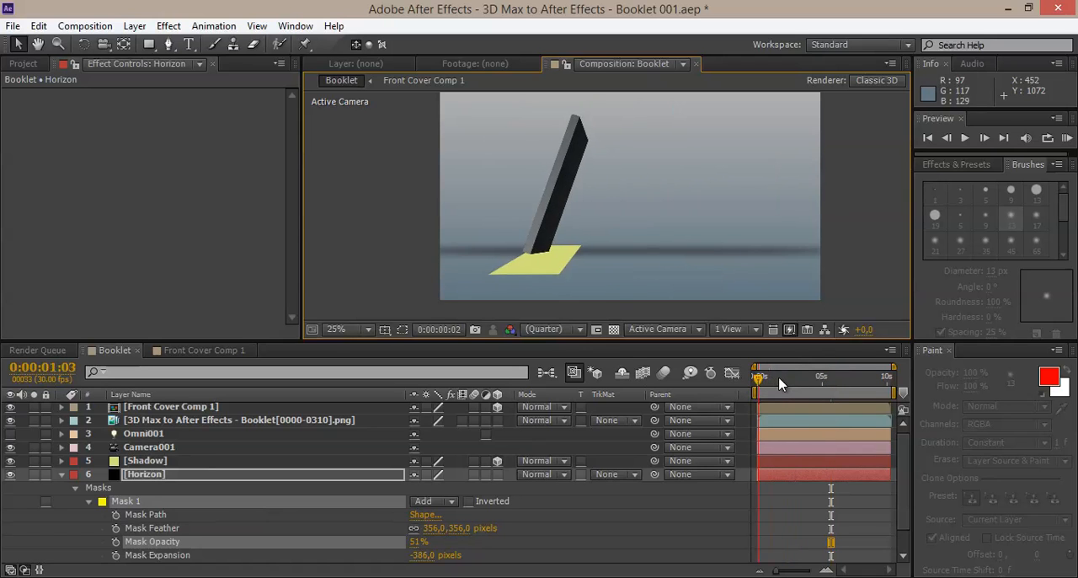
click(419, 542)
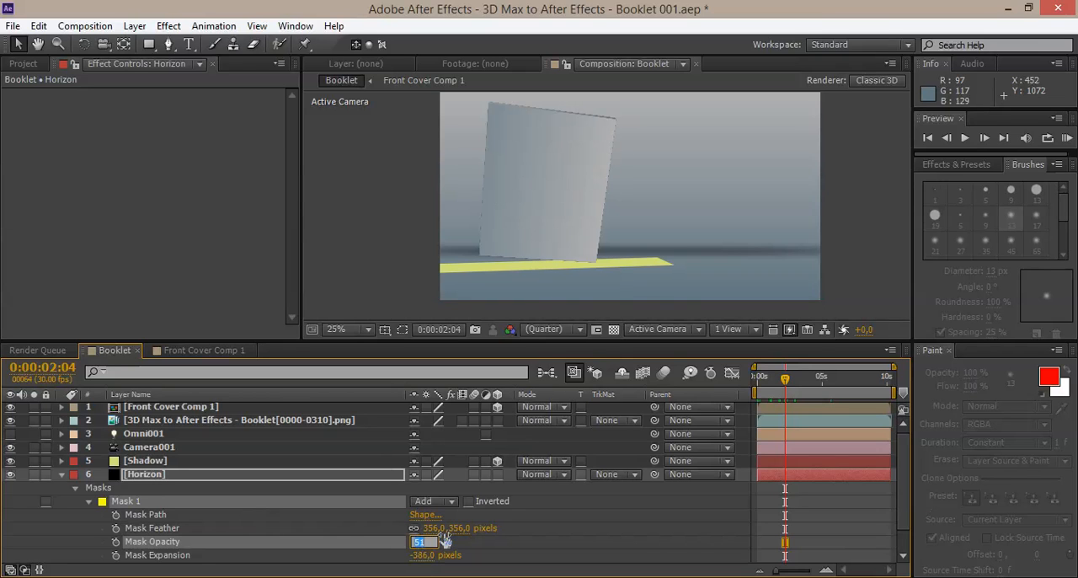
text(30)
key(Return)
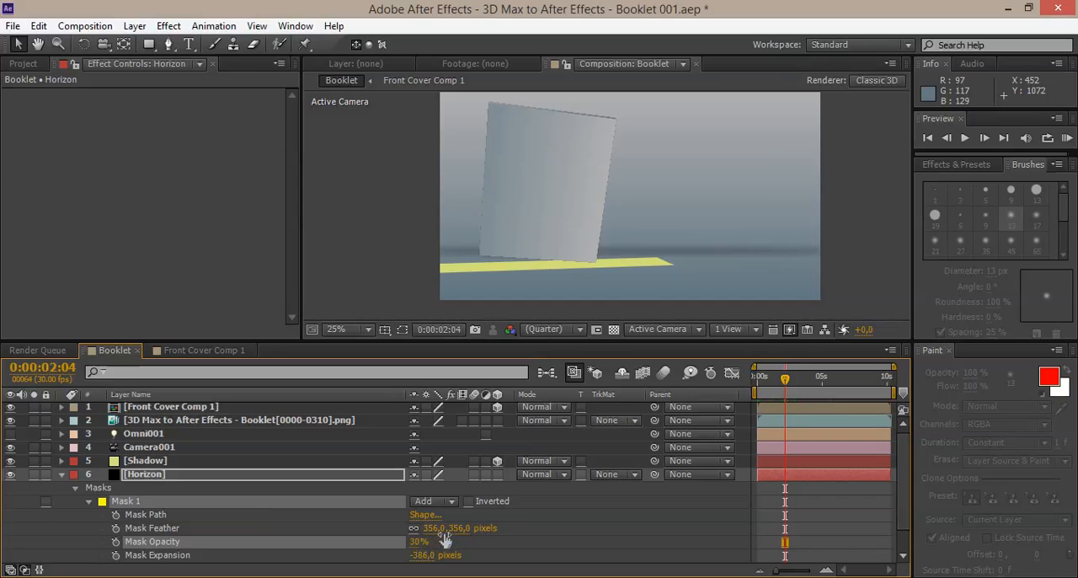
click(418, 541)
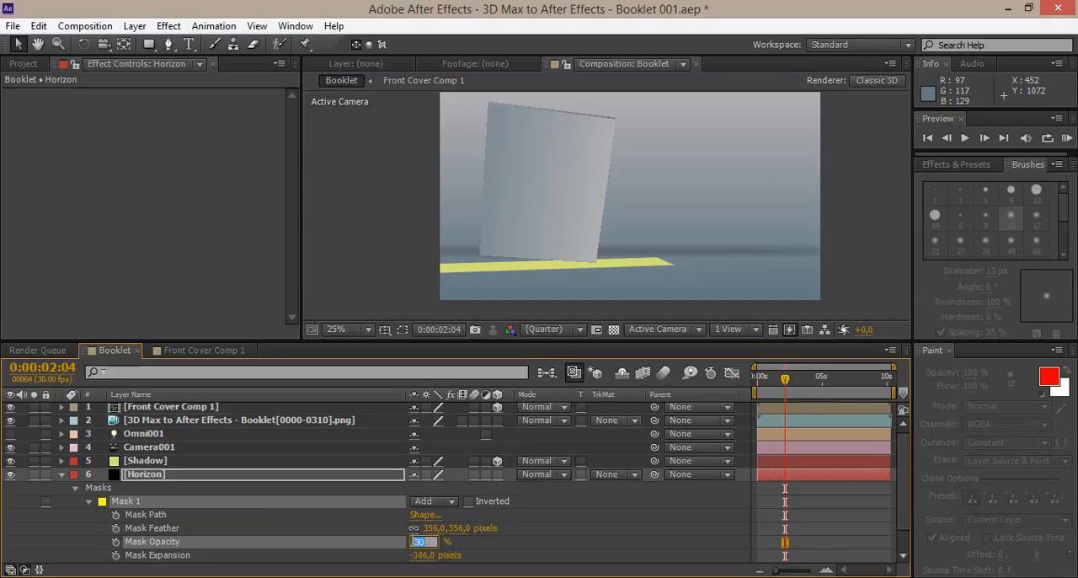
key(Return)
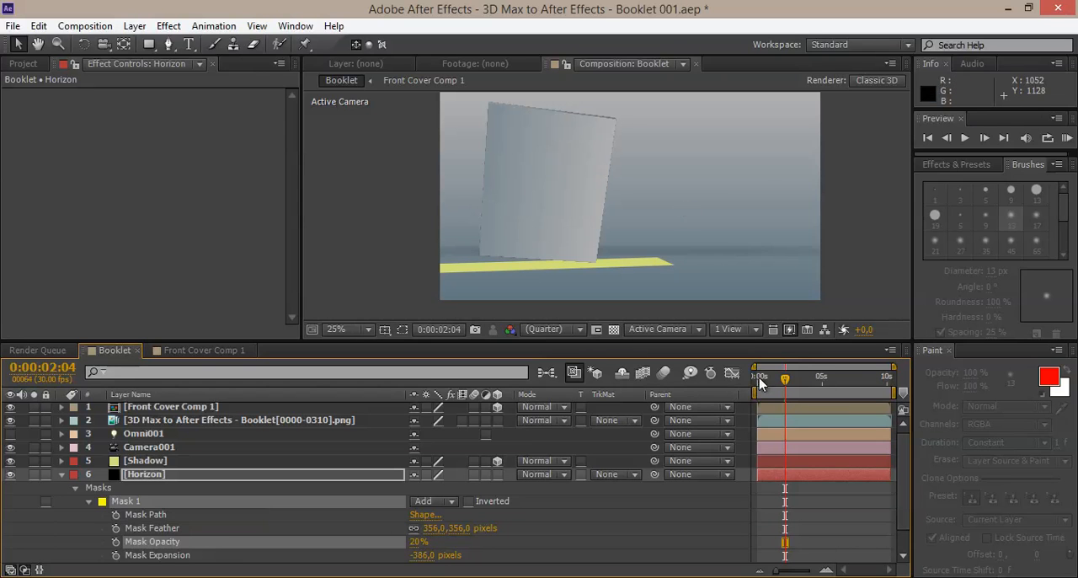
Step: Collapse the Horizon layer's properties and apply the Simple Choker effect to the booklet PNG sequence layer
scroll(607, 173, up, 2)
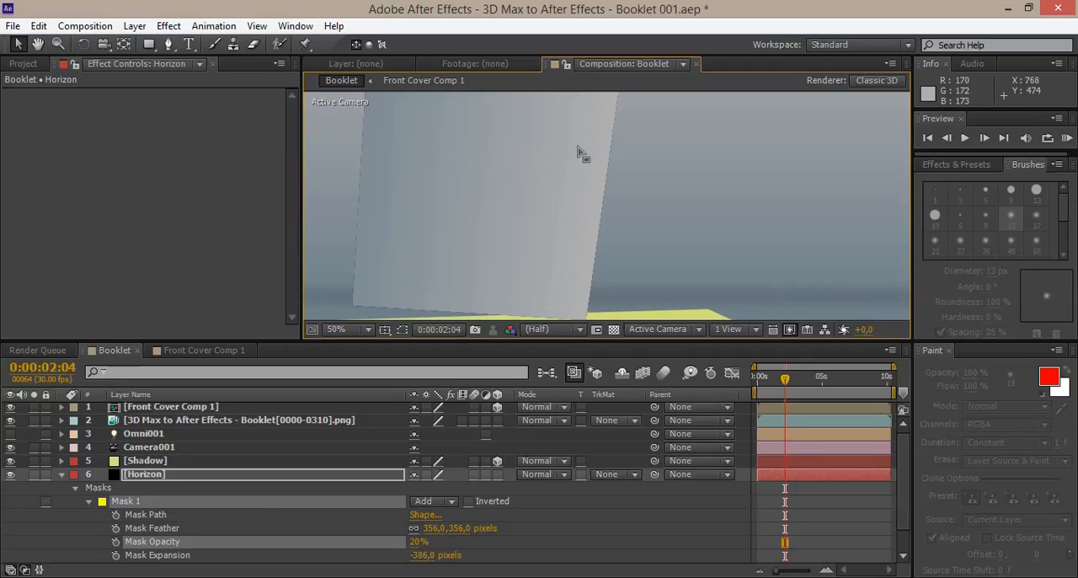
scroll(615, 220, up, 2)
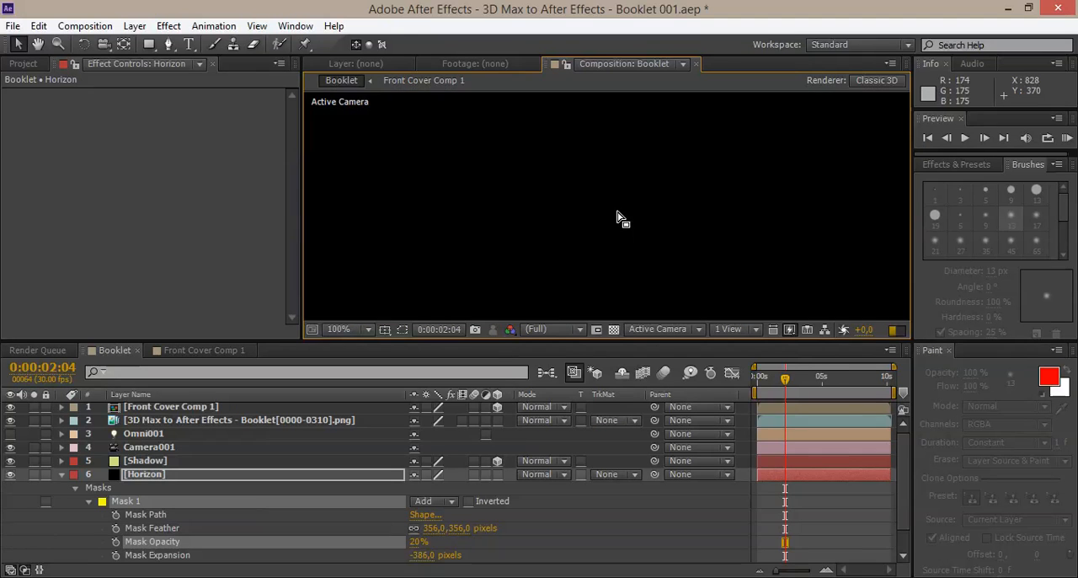
middle_drag(629, 173, 674, 267)
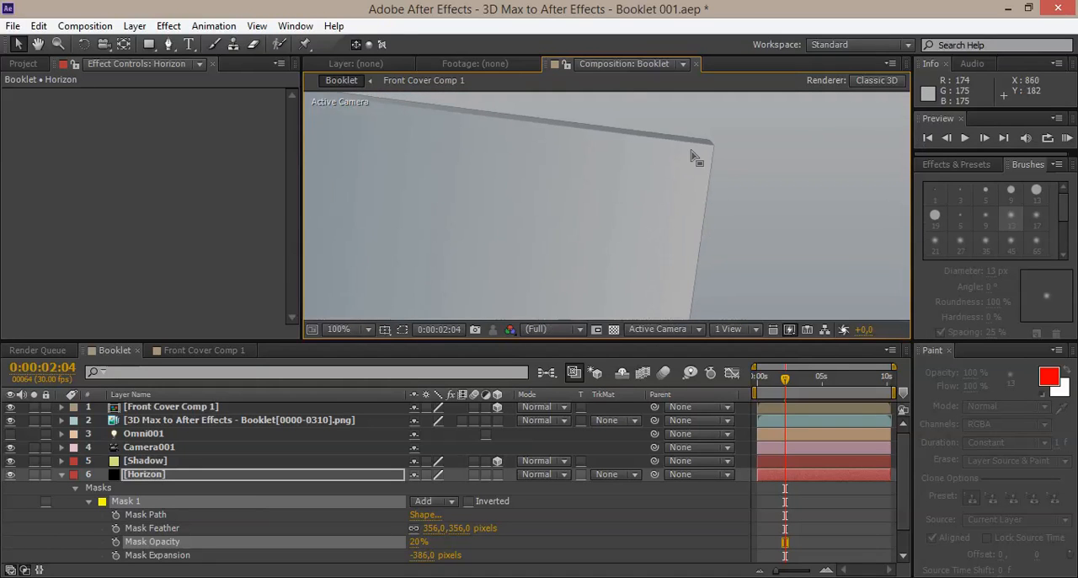
middle_drag(548, 197, 655, 205)
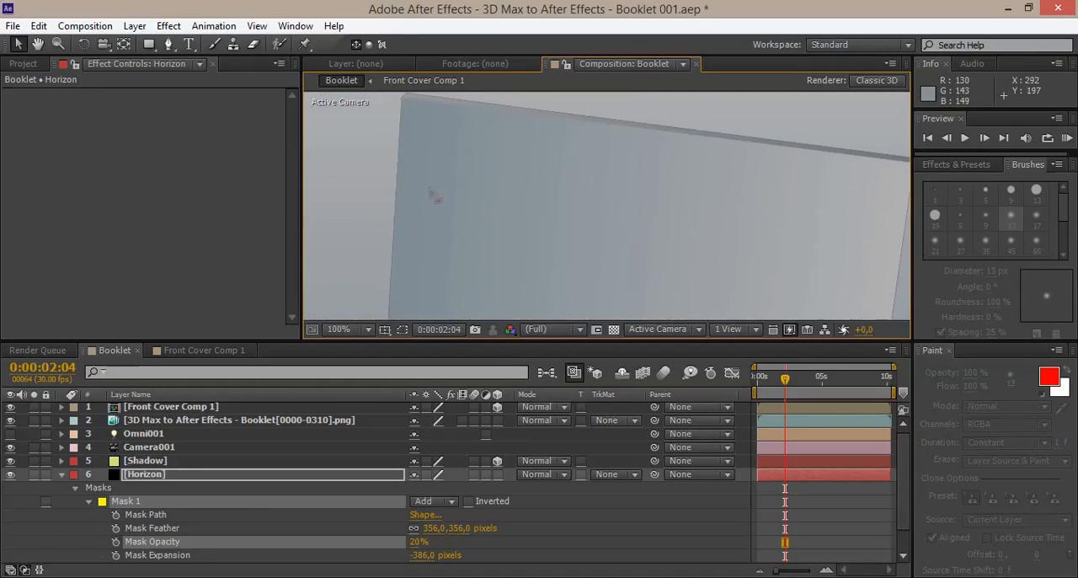
click(61, 475)
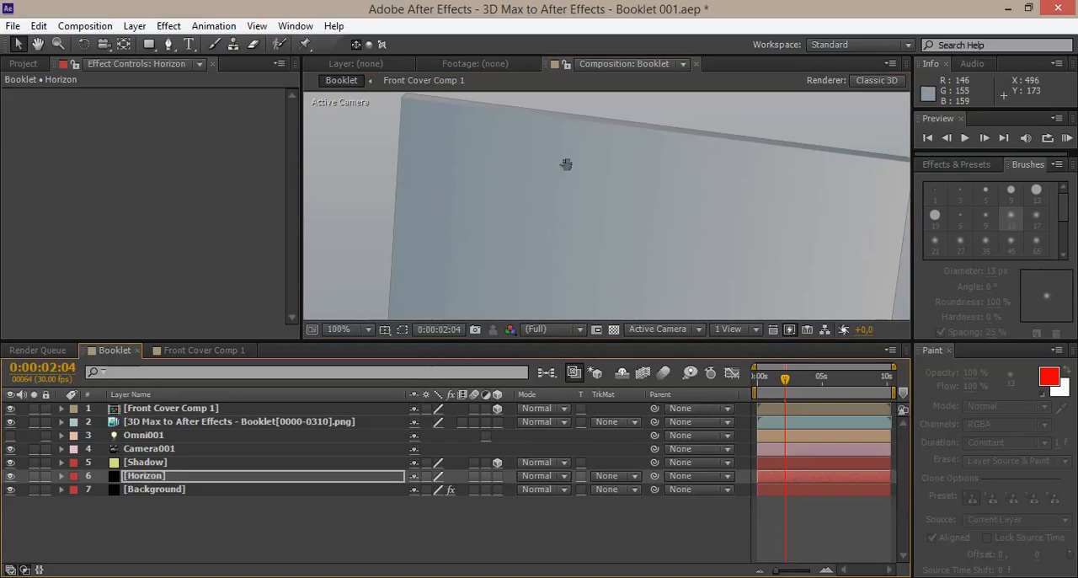
middle_drag(566, 164, 456, 162)
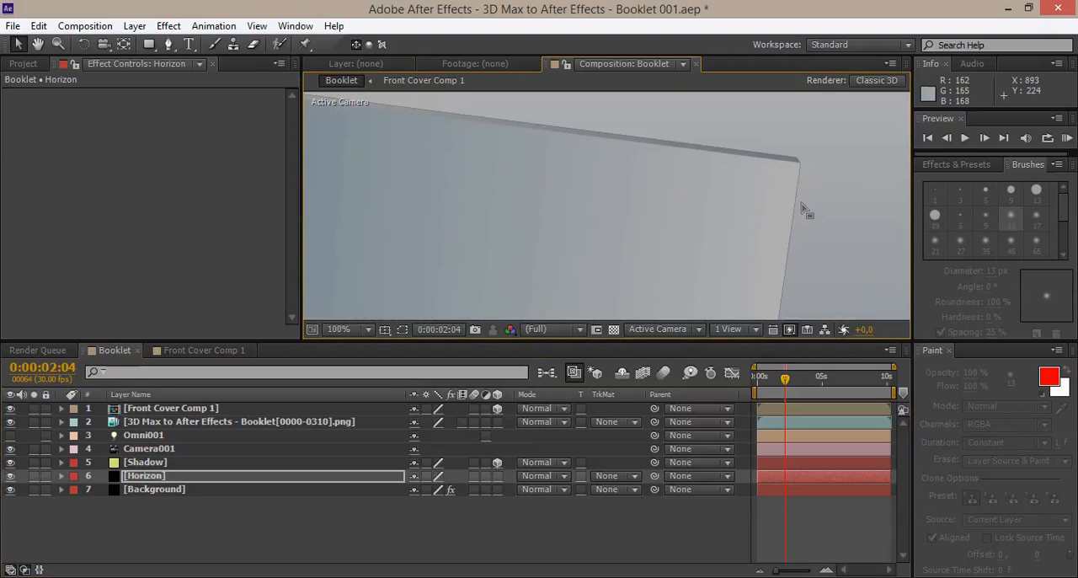
click(173, 423)
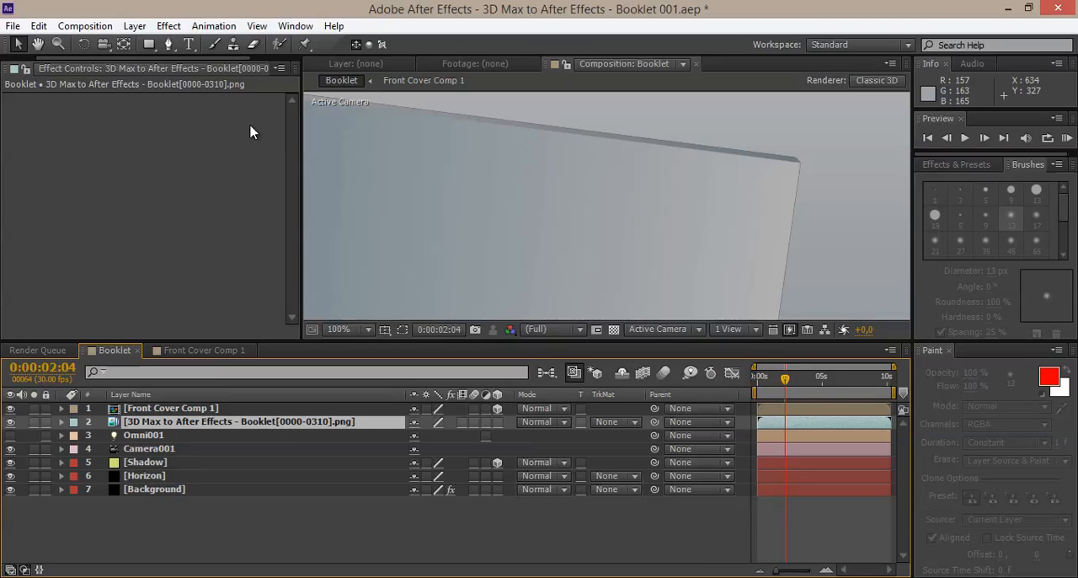
click(168, 26)
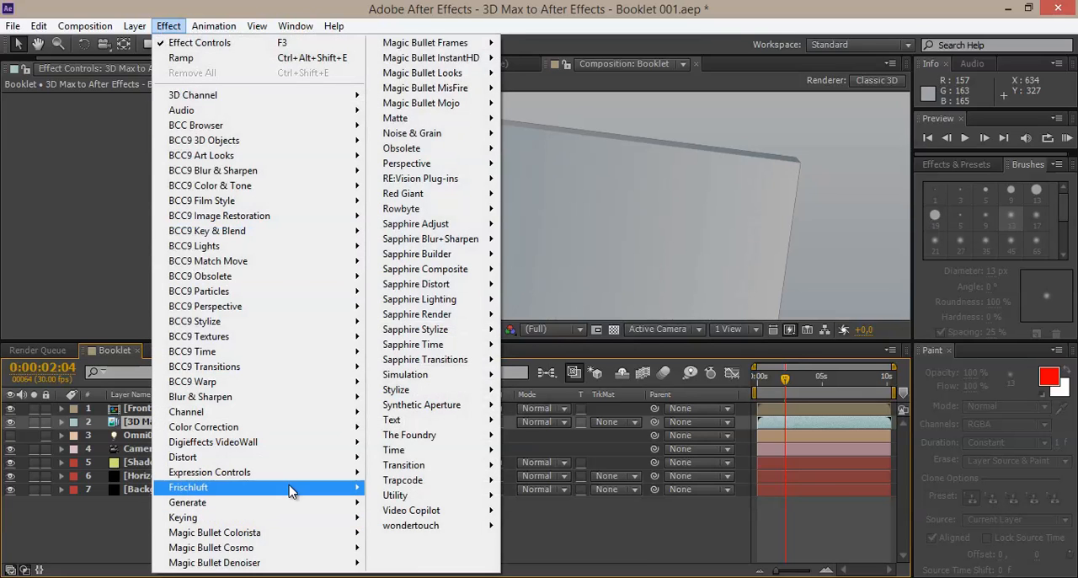
mouse_move(488, 118)
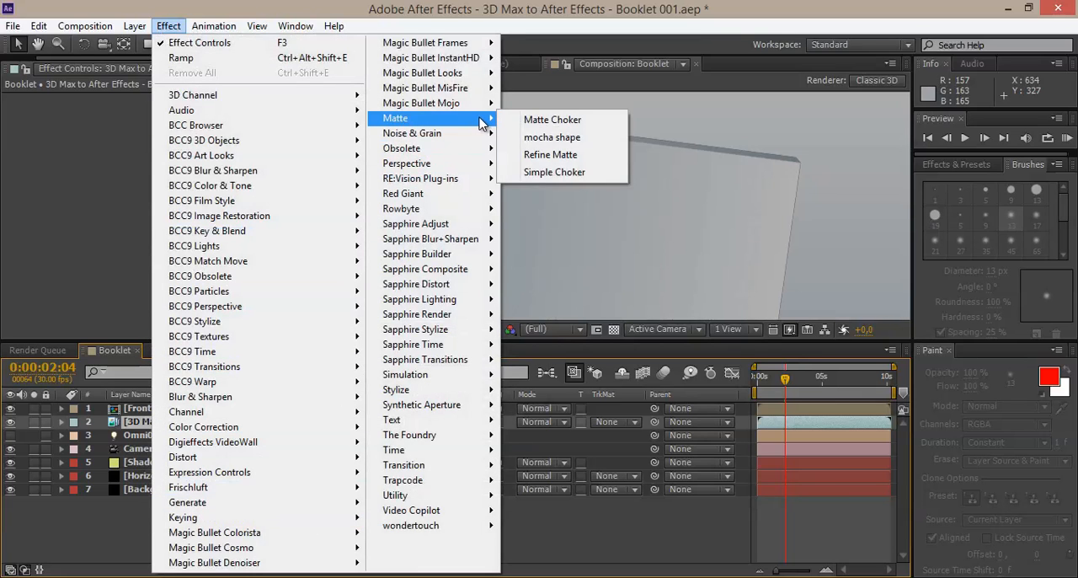
click(539, 172)
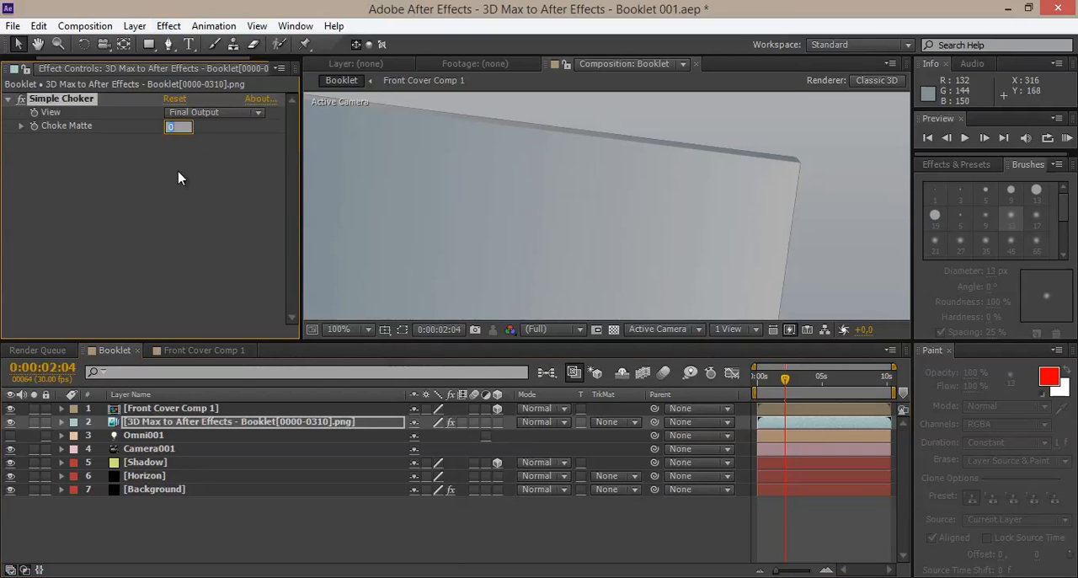
Step: Set the Simple Choker's Choke Matte to 1,00 on the booklet PNG sequence
click(183, 150)
mouse_move(177, 125)
mouse_down()
mouse_move(268, 125)
mouse_move(160, 118)
mouse_move(205, 114)
mouse_move(141, 126)
mouse_move(168, 132)
mouse_up()
click(177, 126)
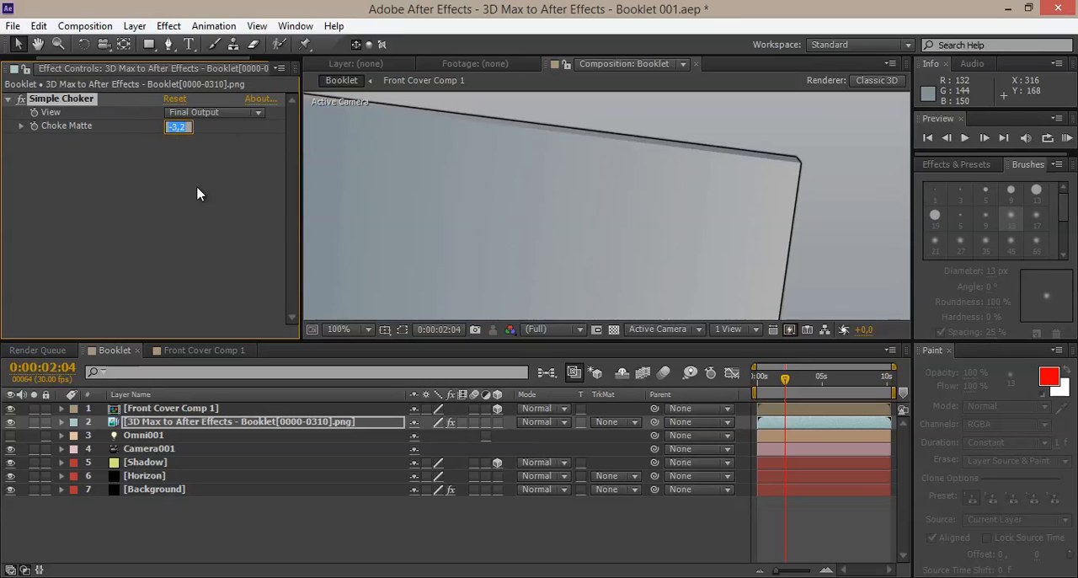
key(Return)
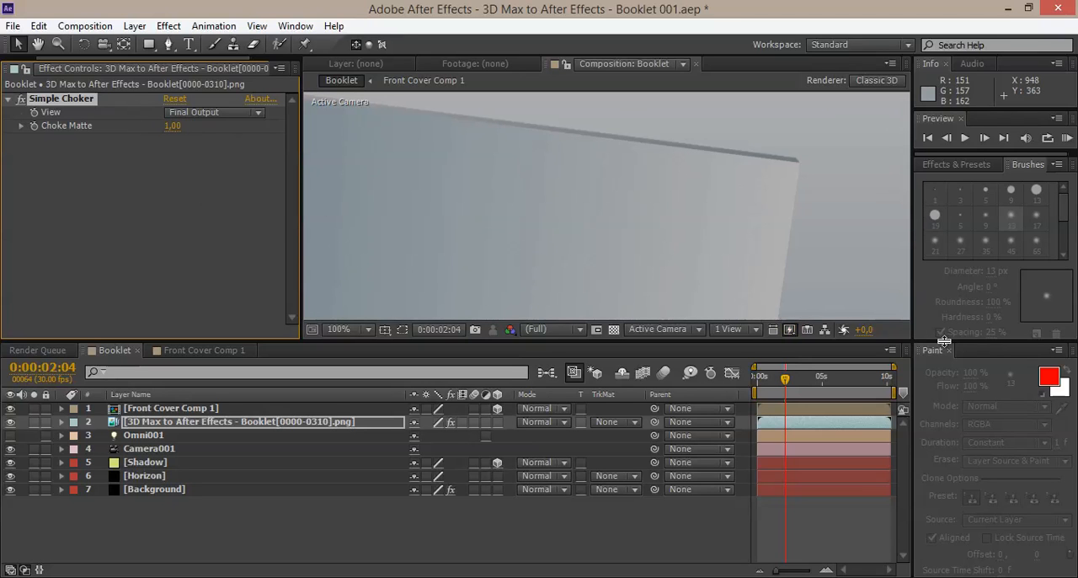
Step: Turn the Simple Choker off and back on to compare the booklet's edges with and without it
scroll(633, 197, down, 2)
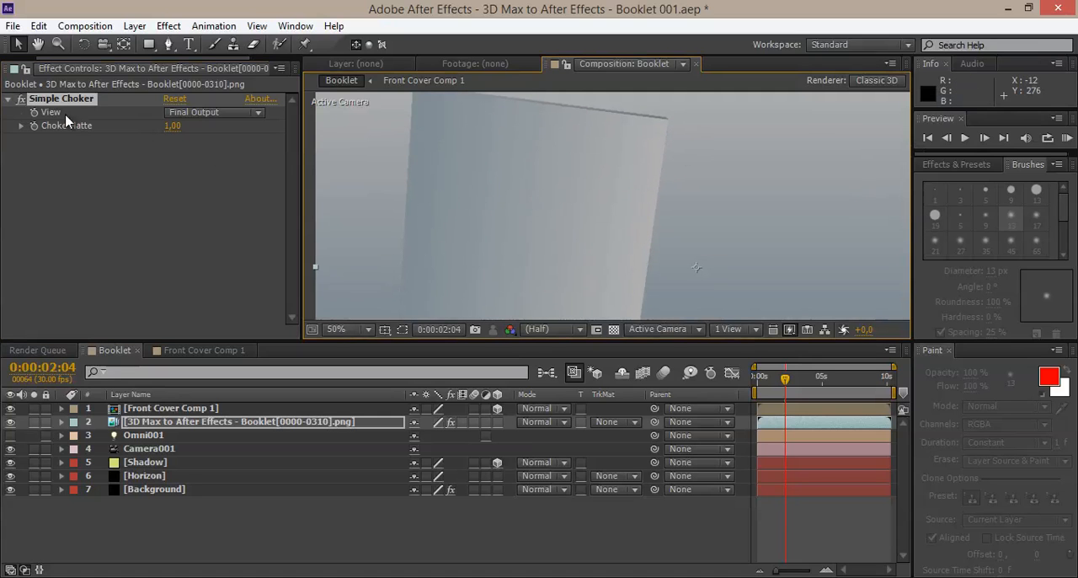
click(22, 99)
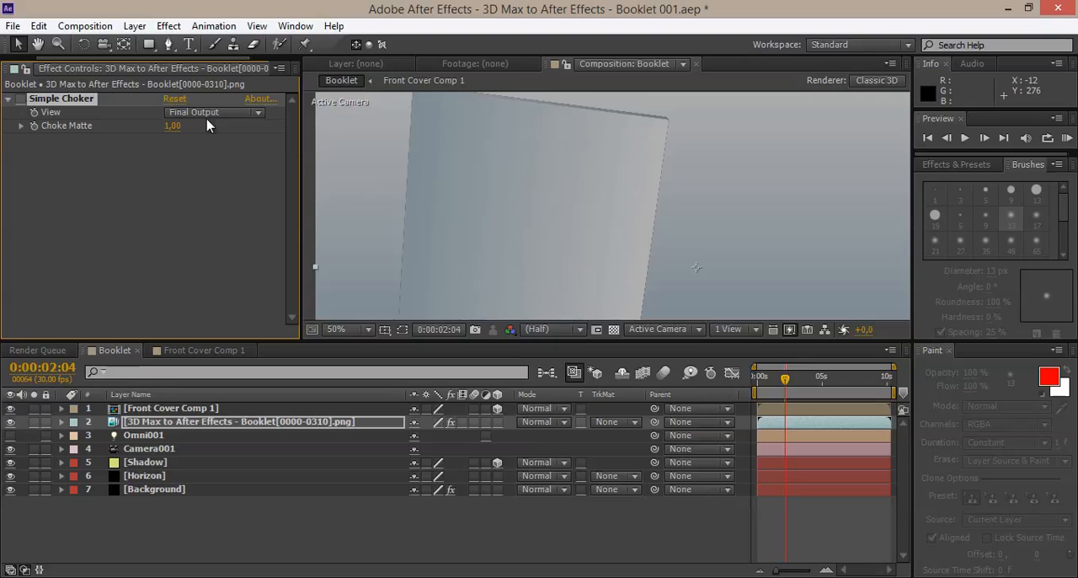
scroll(483, 185, up, 2)
scroll(710, 186, up, 2)
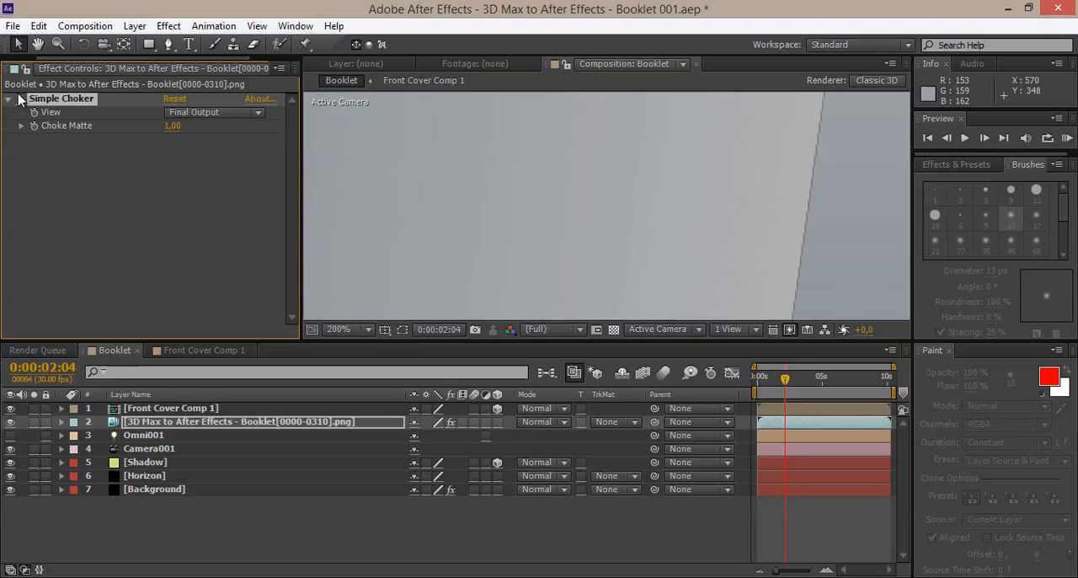
scroll(665, 221, down, 4)
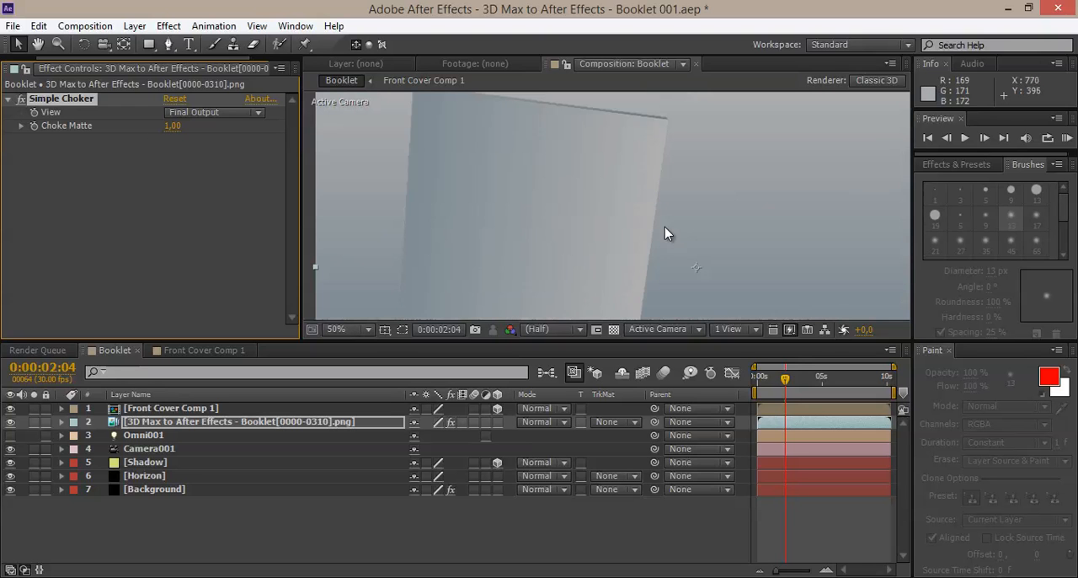
Step: Examine the booklet's edges around the front cover at 0:00:05:24 and 0:00:08:15
drag(784, 379, 832, 383)
scroll(694, 219, up, 2)
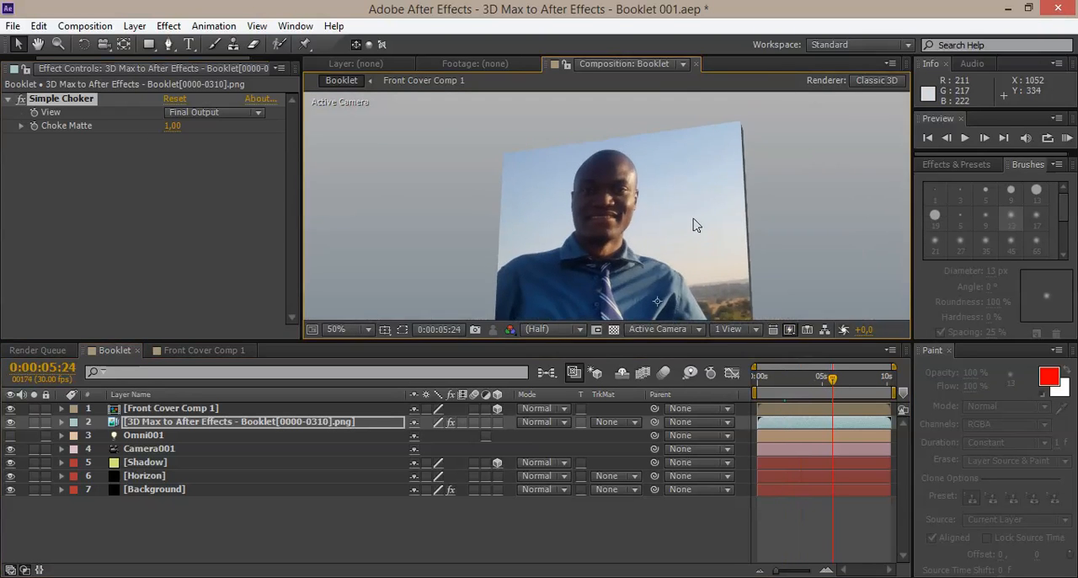
middle_drag(714, 169, 668, 177)
drag(836, 380, 868, 380)
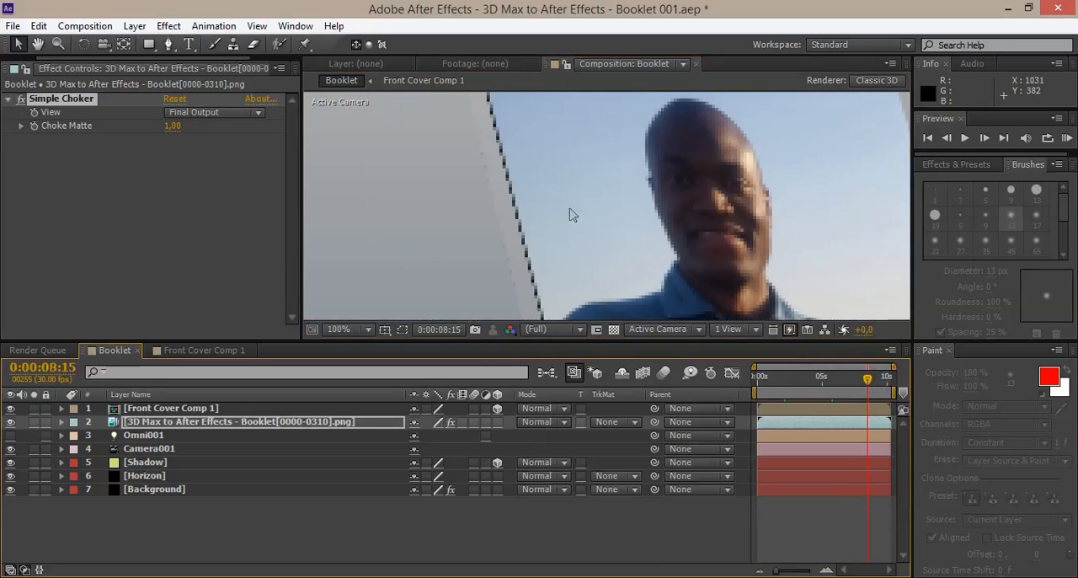
middle_drag(575, 183, 537, 196)
scroll(539, 198, down, 1)
middle_drag(618, 241, 597, 211)
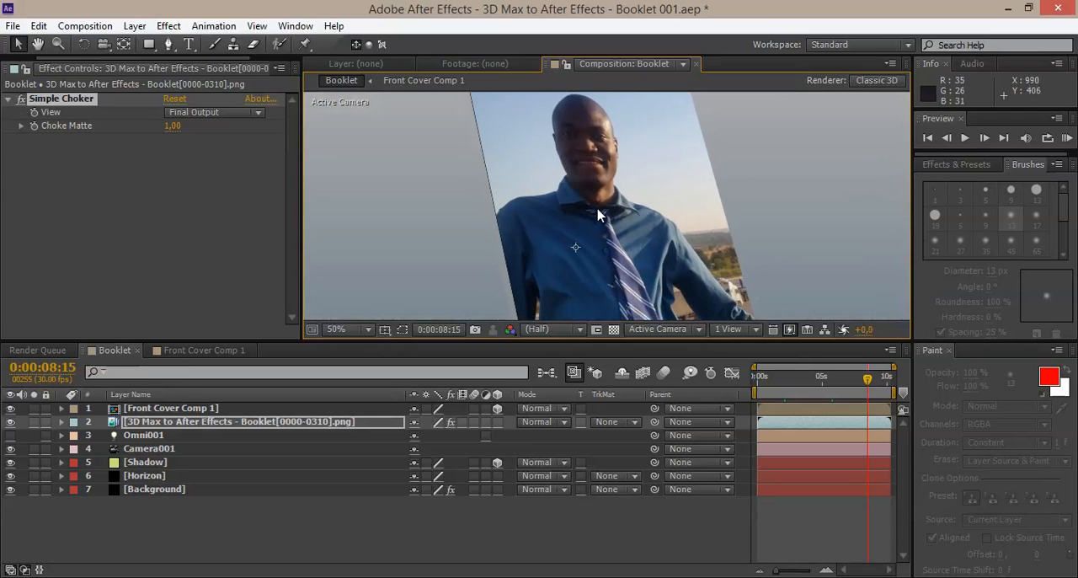
scroll(623, 217, down, 1)
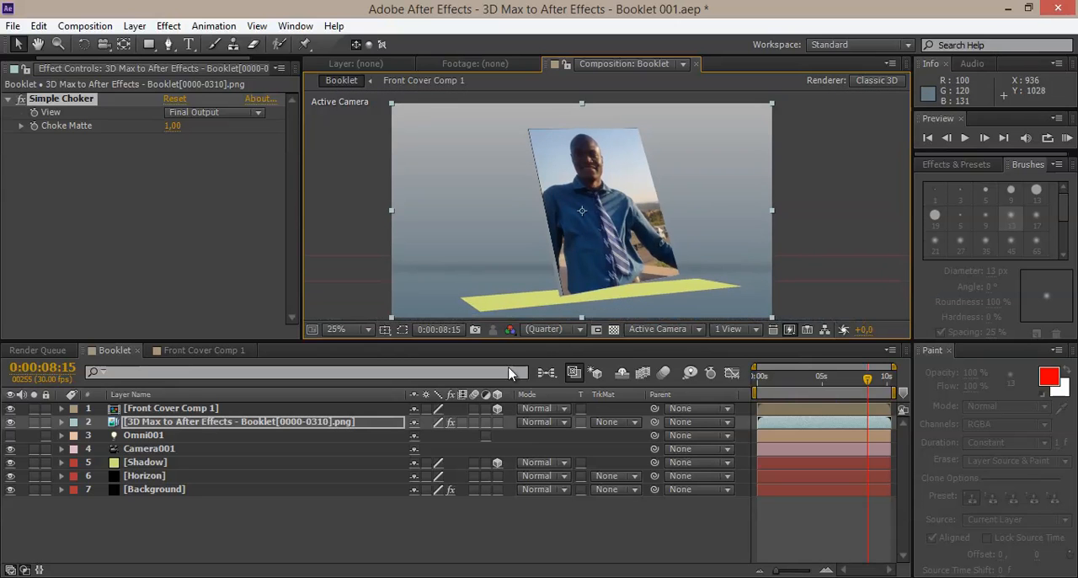
scroll(527, 257, up, 1)
middle_drag(468, 173, 511, 240)
scroll(498, 181, down, 1)
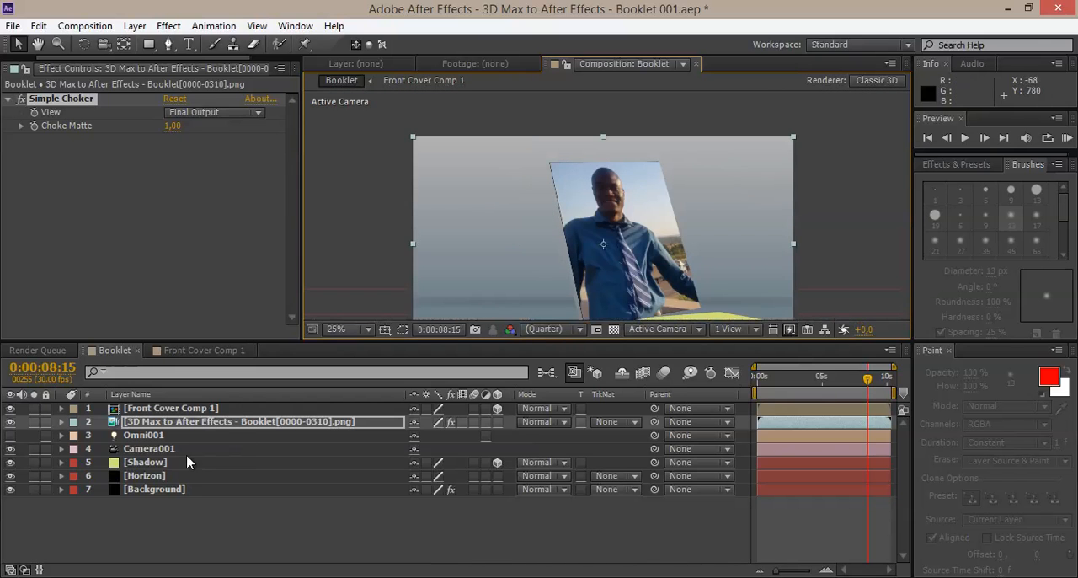
Step: Change the start color of the Background layer's Ramp to orange FFA248
click(157, 488)
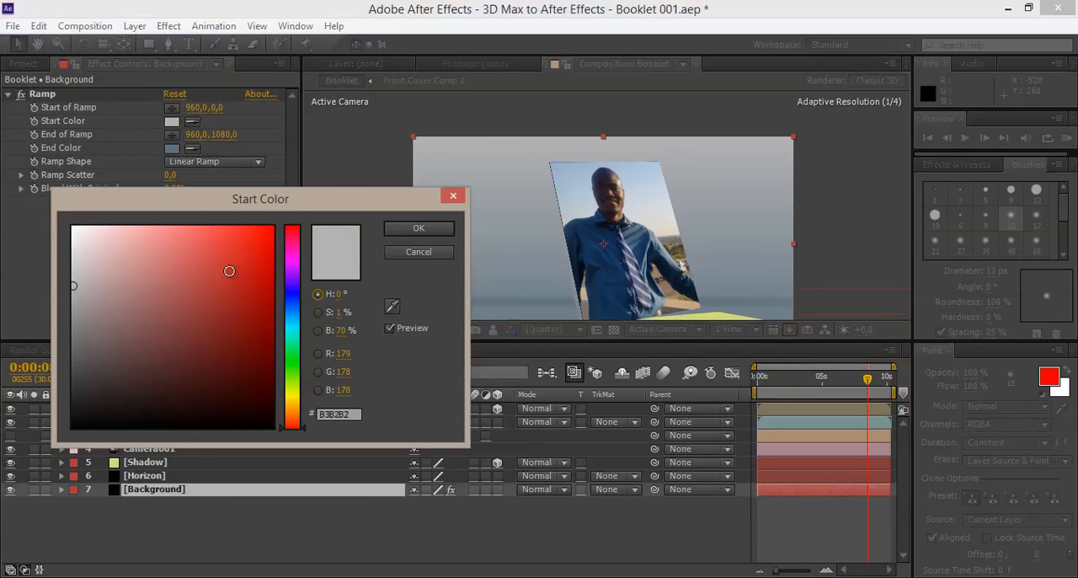
drag(281, 348, 286, 411)
mouse_move(236, 308)
mouse_down()
mouse_move(245, 221)
mouse_move(201, 226)
mouse_move(251, 217)
mouse_move(218, 230)
mouse_up()
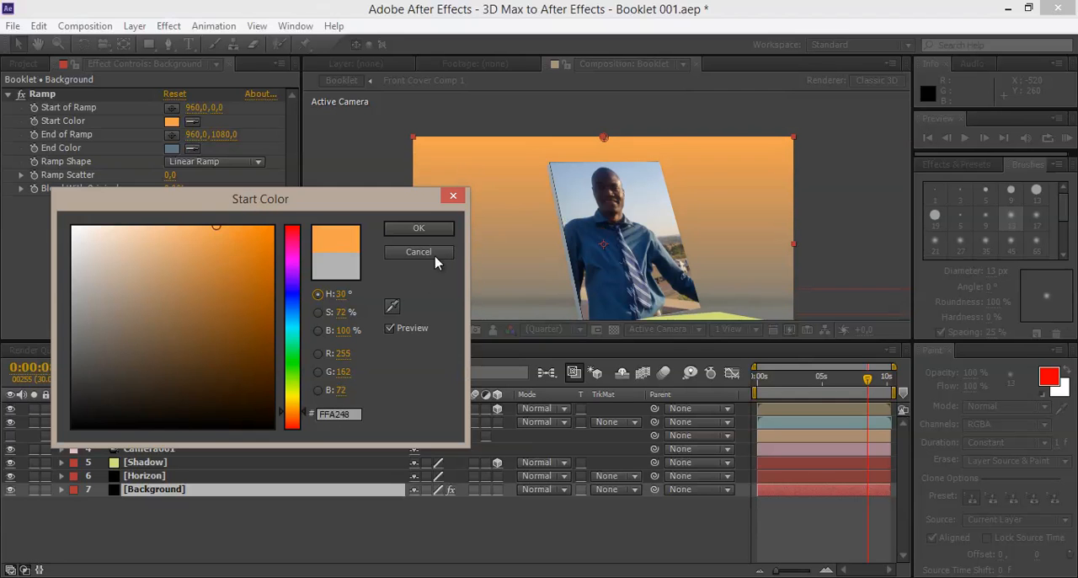
click(419, 228)
key(period)
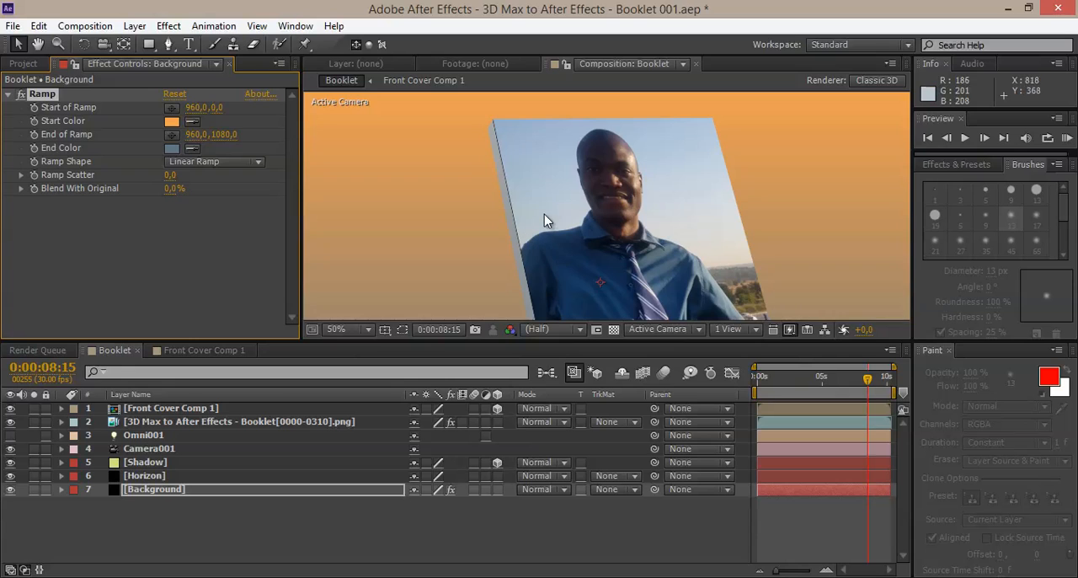
Step: Inspect the booklet's bottom edge and shadow plane at 0:00:04:25 in a taller composition view at 50% zoom
key(comma)
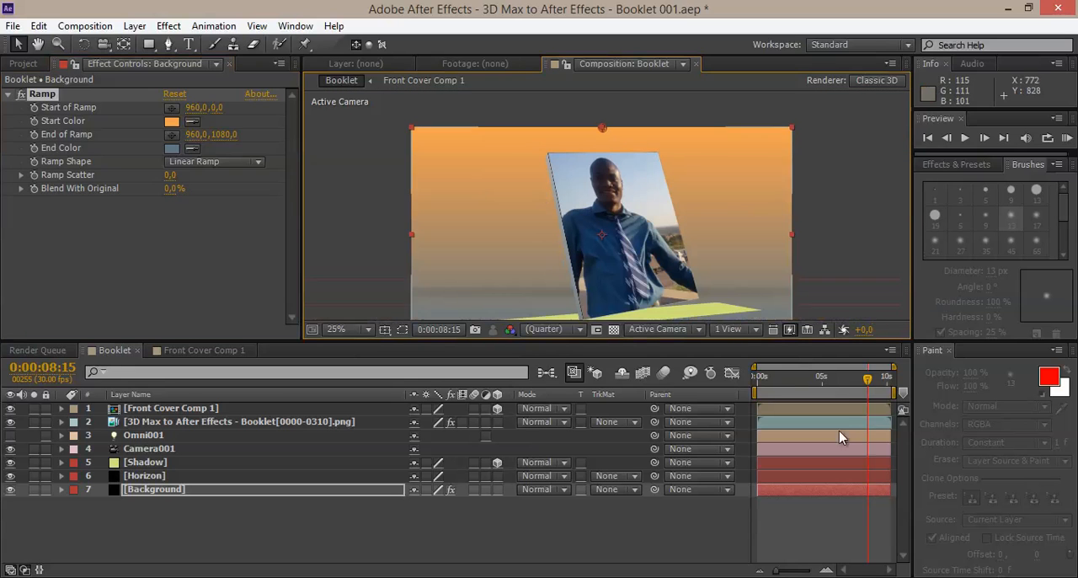
mouse_move(821, 379)
mouse_down()
mouse_move(761, 384)
mouse_move(821, 381)
mouse_up()
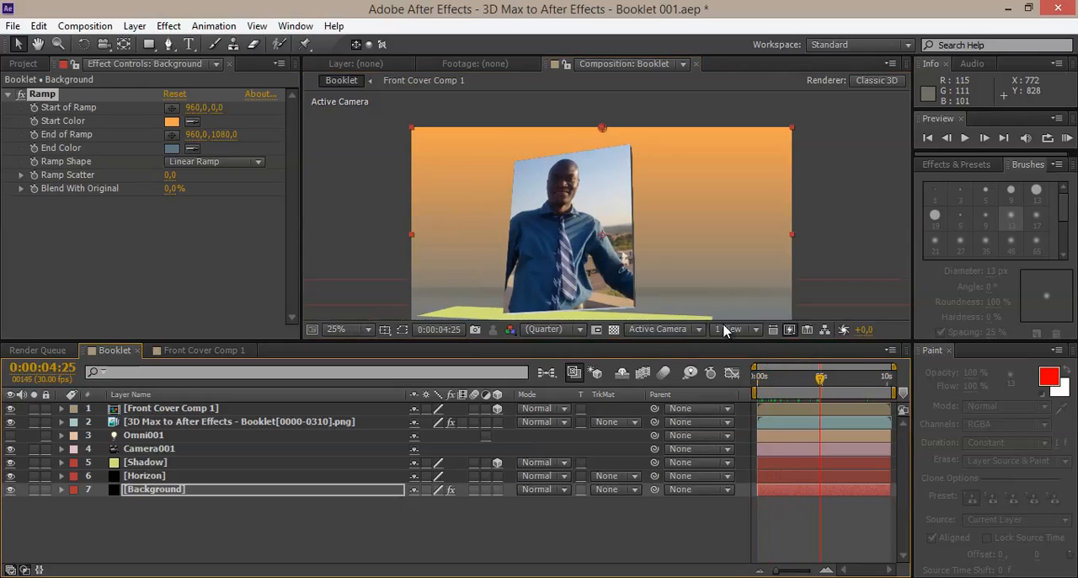
key(period)
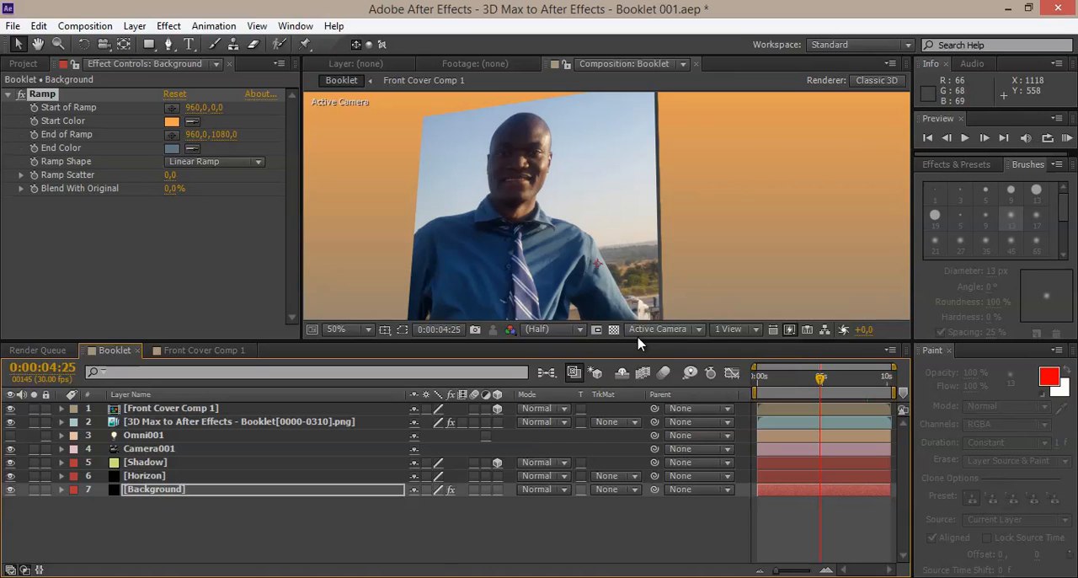
drag(635, 345, 634, 427)
drag(661, 290, 697, 223)
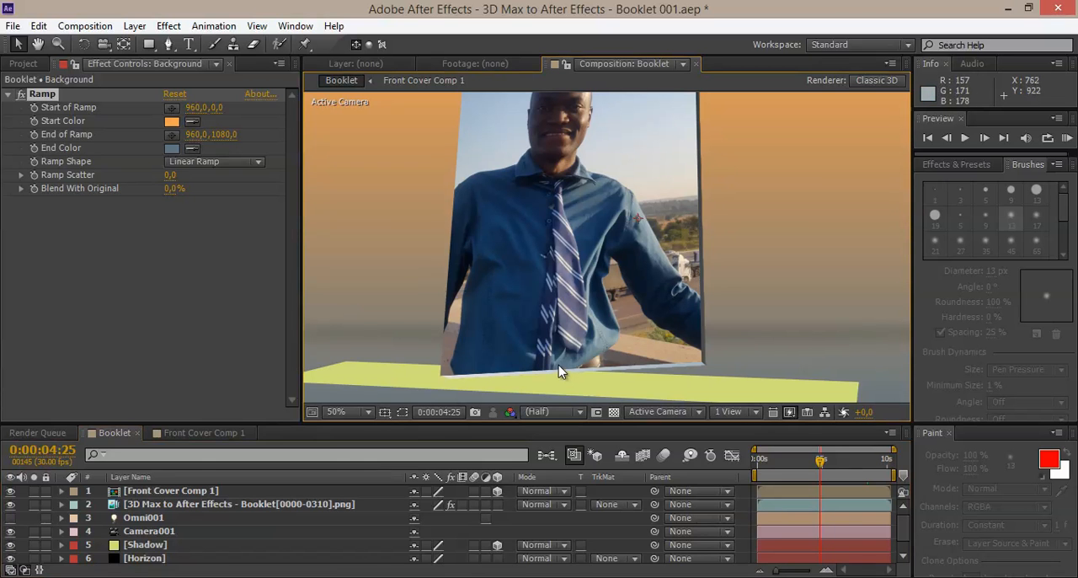
Step: Save the Booklet 001 project under its existing file name
click(17, 32)
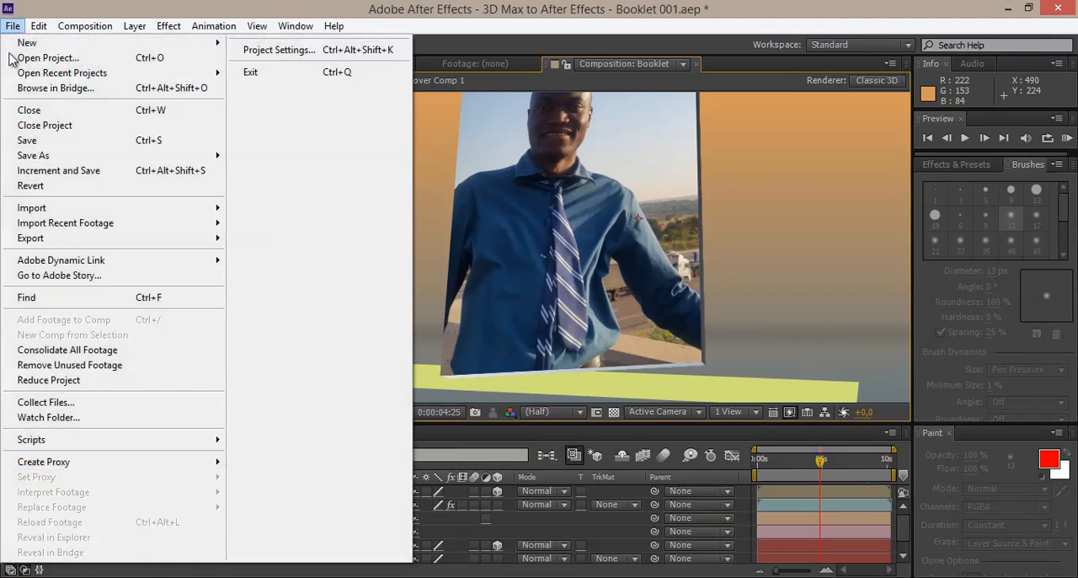
click(32, 137)
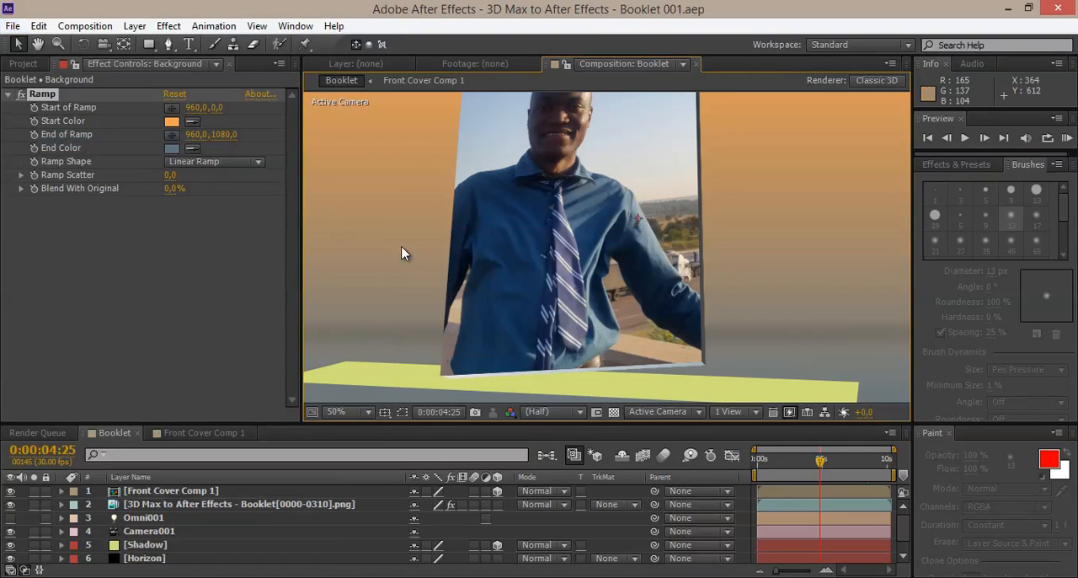